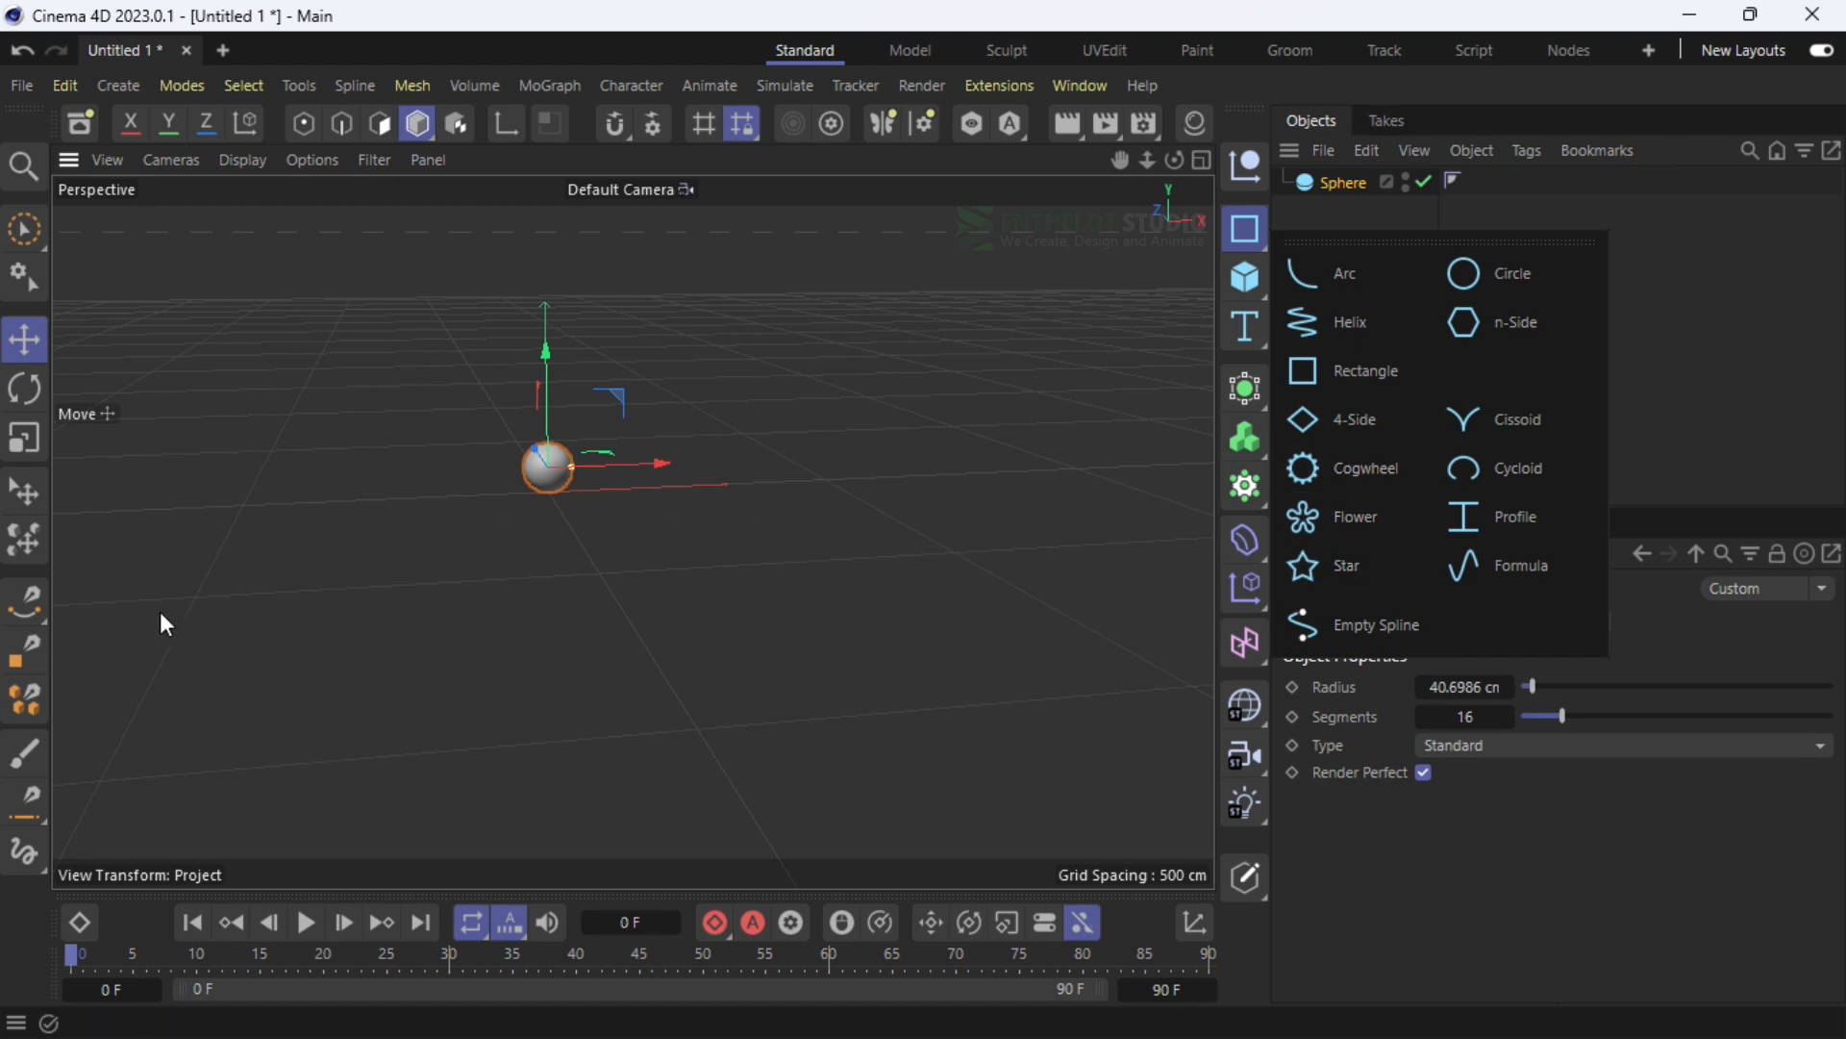
Draw an open, four-point S-shaped Bezier spline with the Spline Pen in the Top view, starting just beside the sphere
{"action": "left_click", "coordinate": [26, 603]}
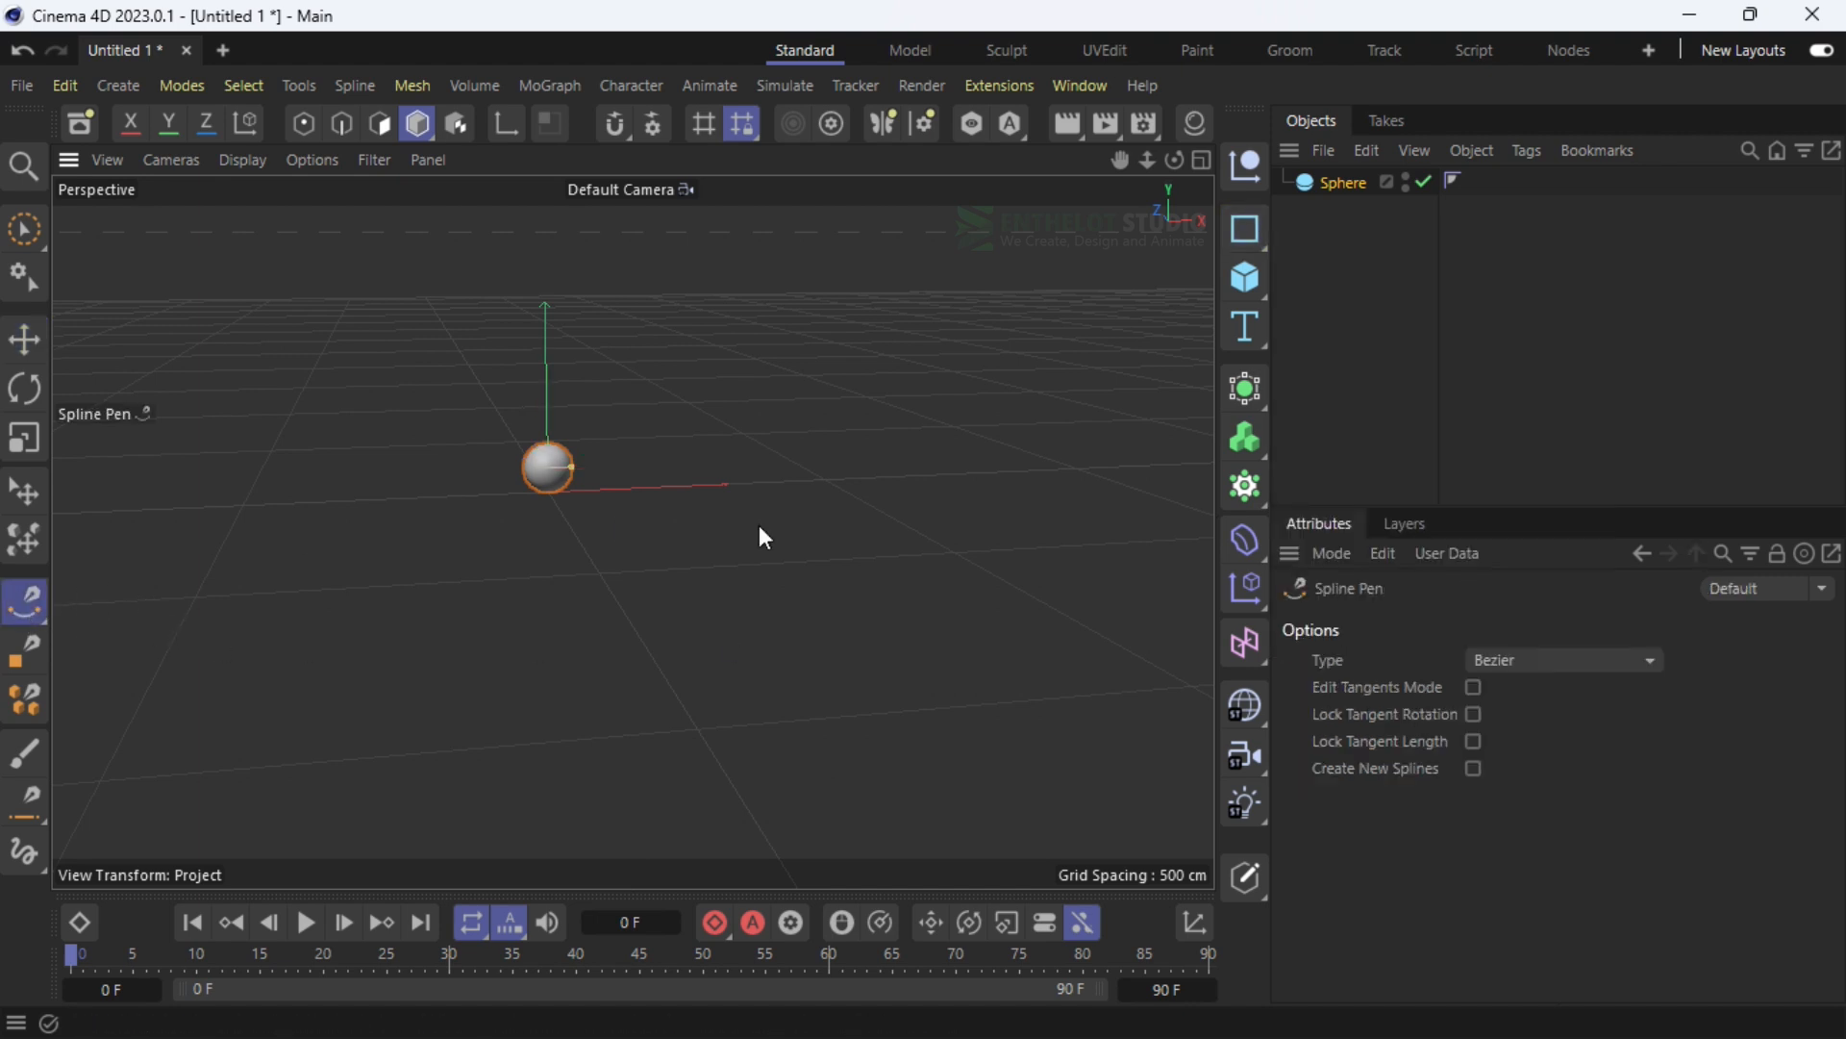
{"action": "left_click", "coordinate": [1202, 159]}
{"action": "left_click", "coordinate": [1202, 183]}
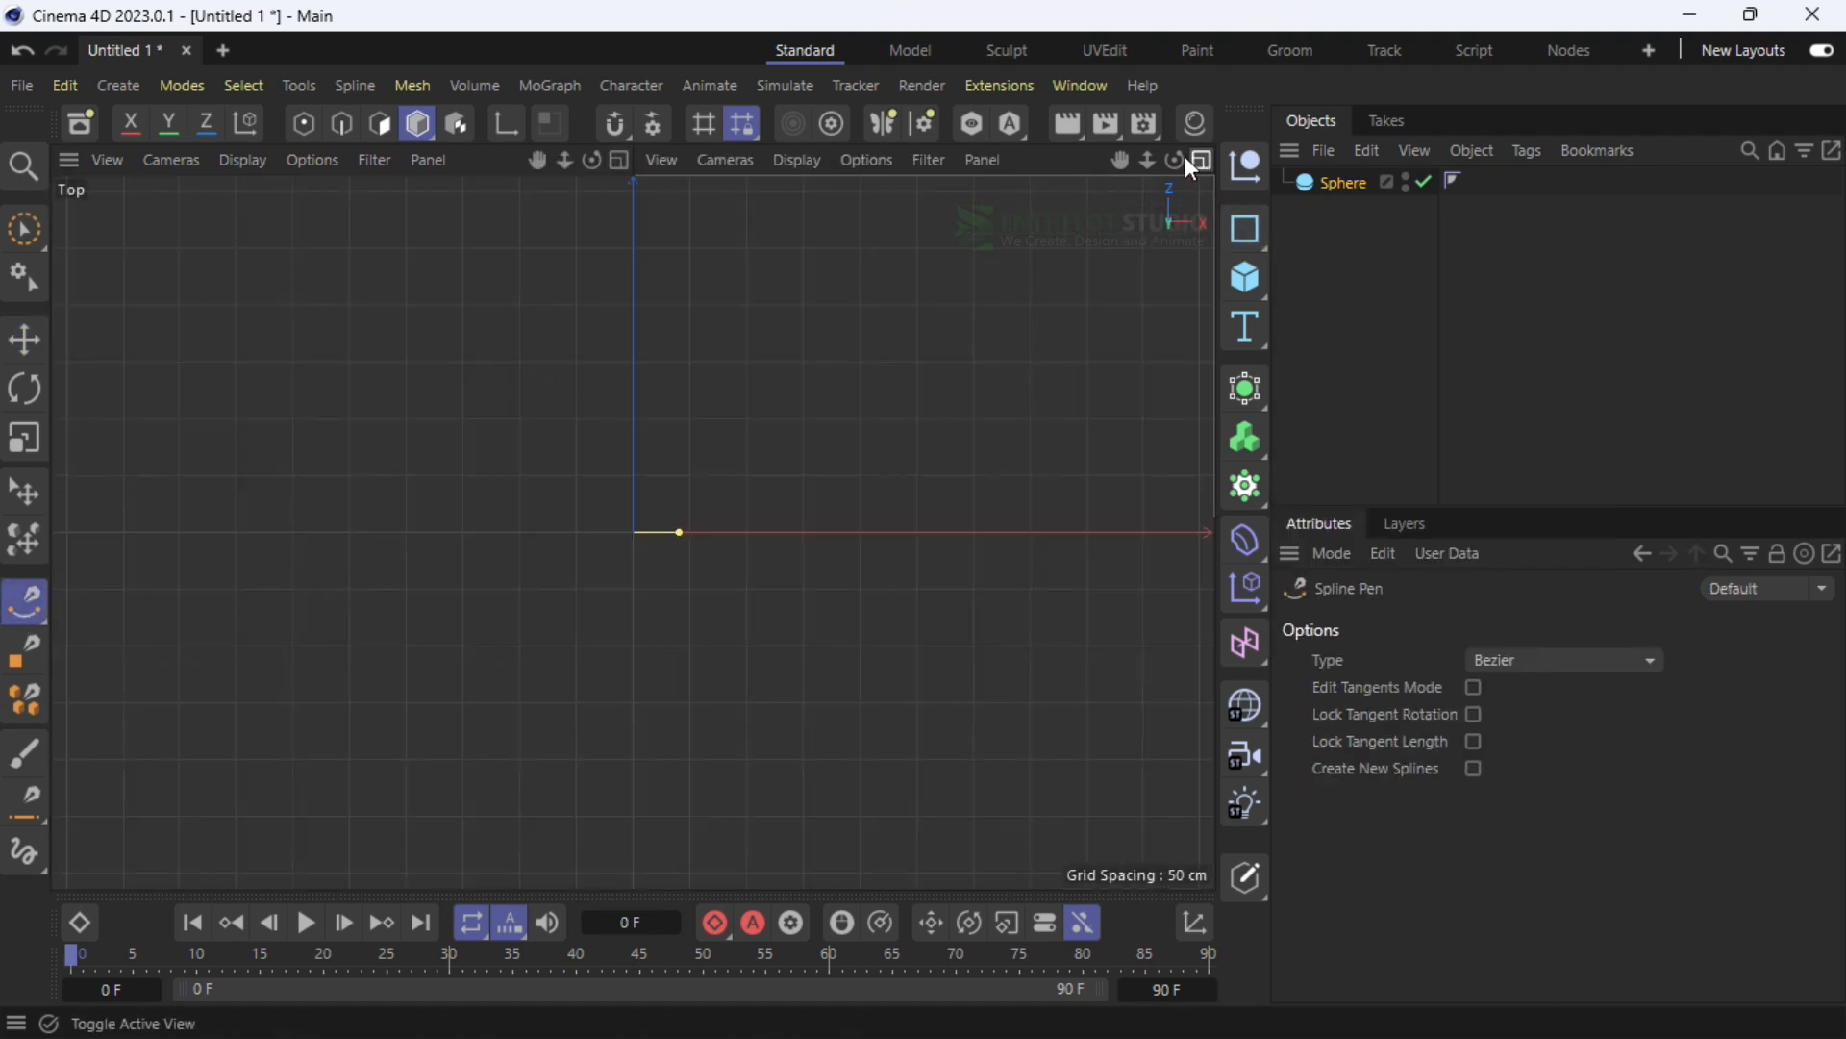
{"action": "scroll", "coordinate": [446, 589], "scroll_direction": "down", "scroll_amount": 5}
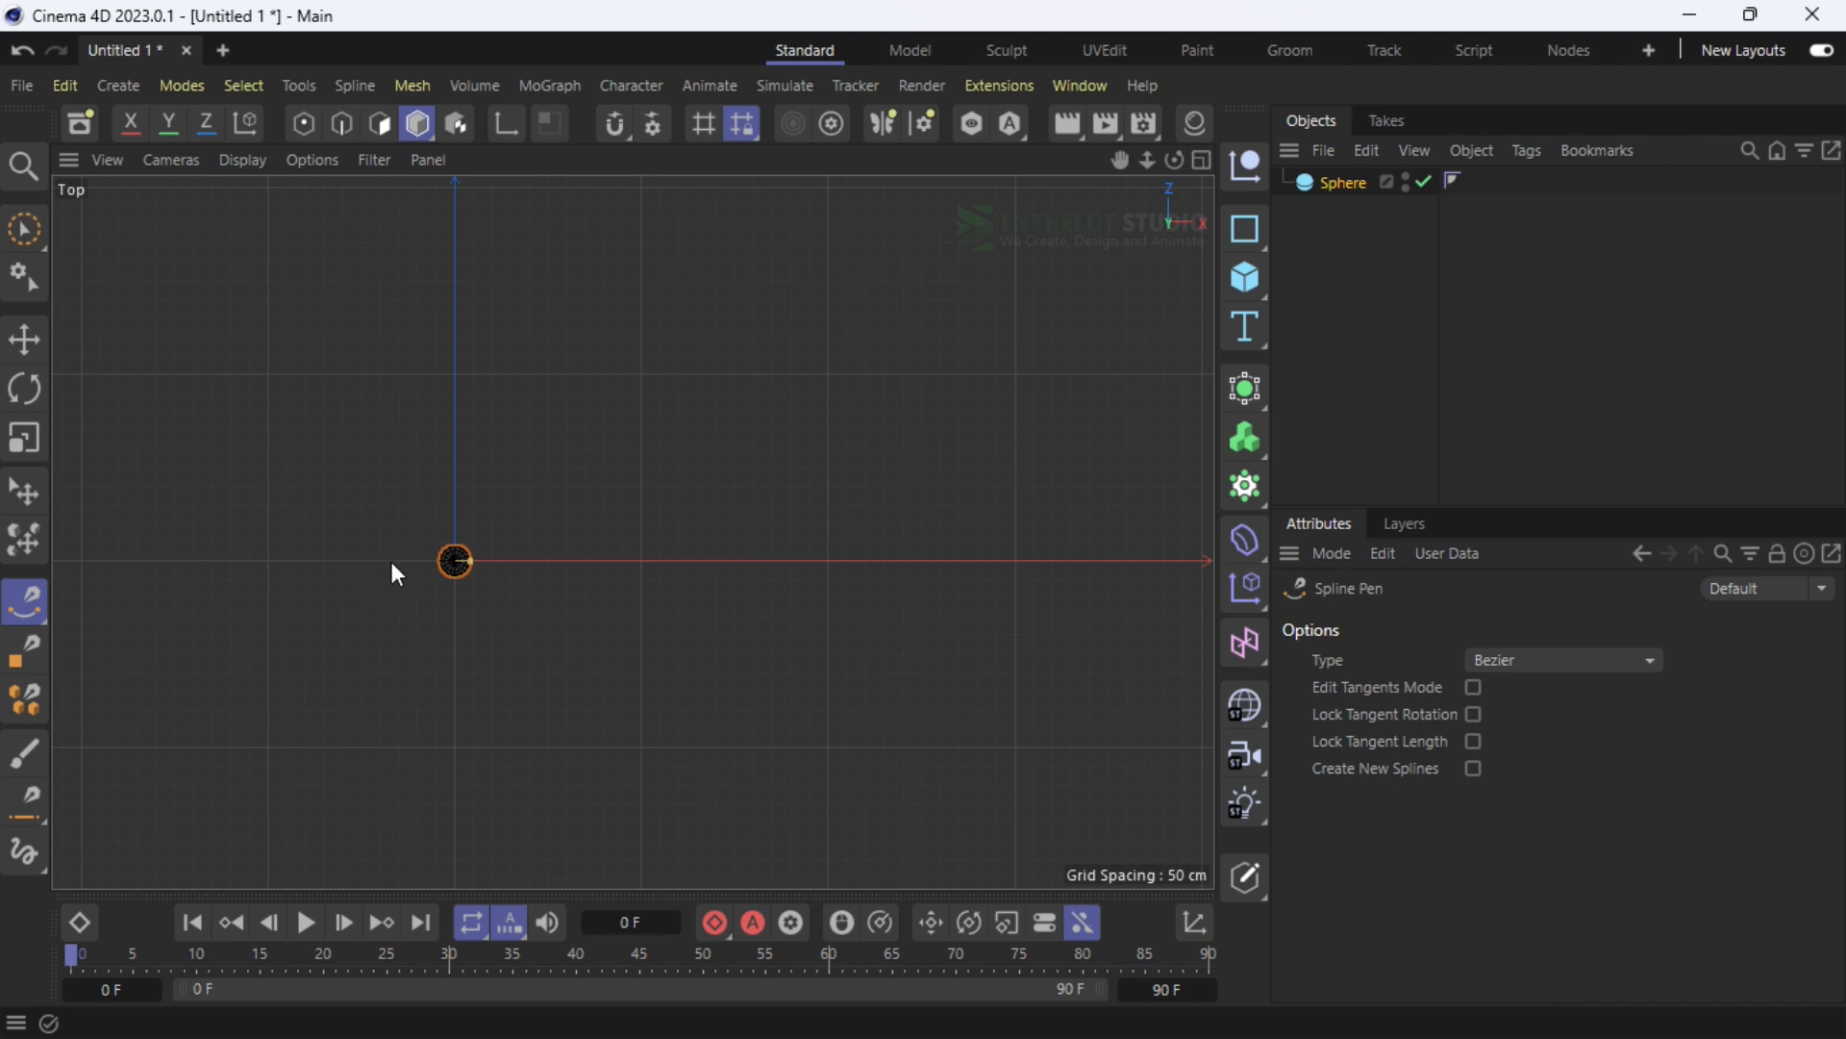
{"action": "left_click", "coordinate": [390, 562]}
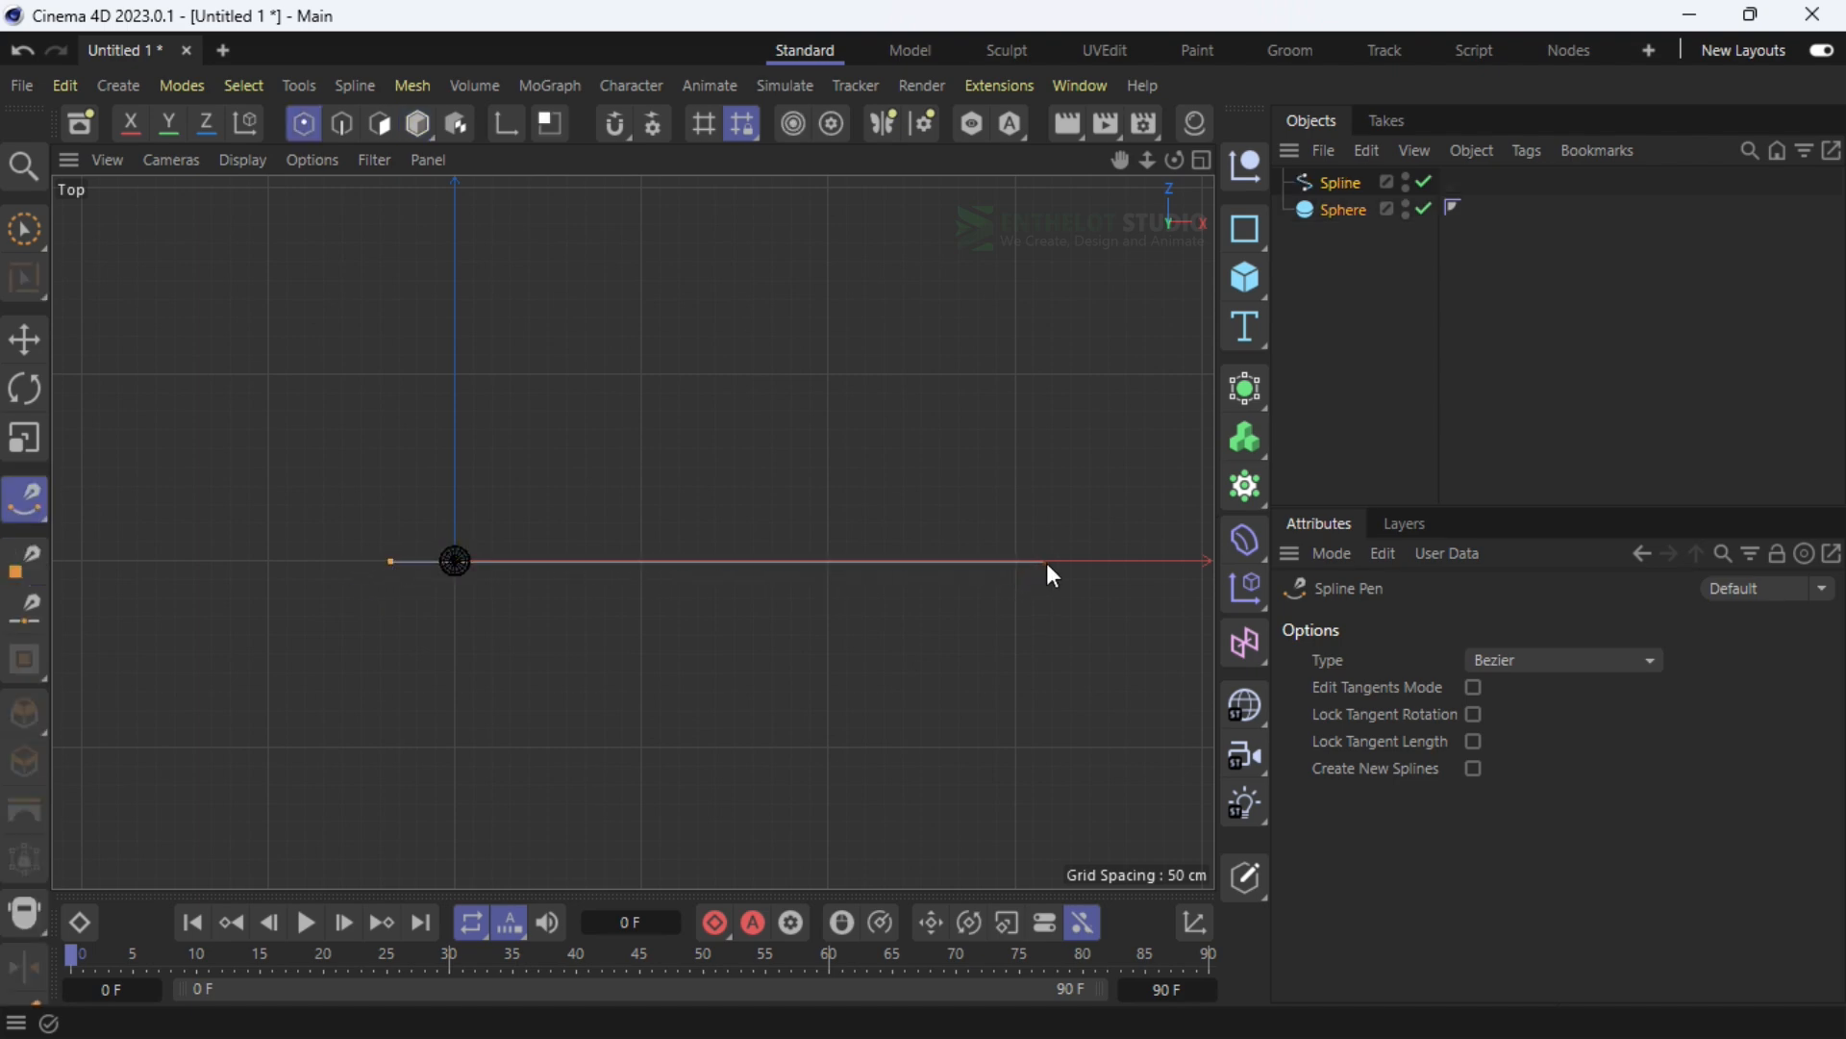
{"action": "left_click_drag", "start_coordinate": [608, 625], "coordinate": [723, 589]}
{"action": "left_click_drag", "start_coordinate": [847, 524], "coordinate": [954, 525]}
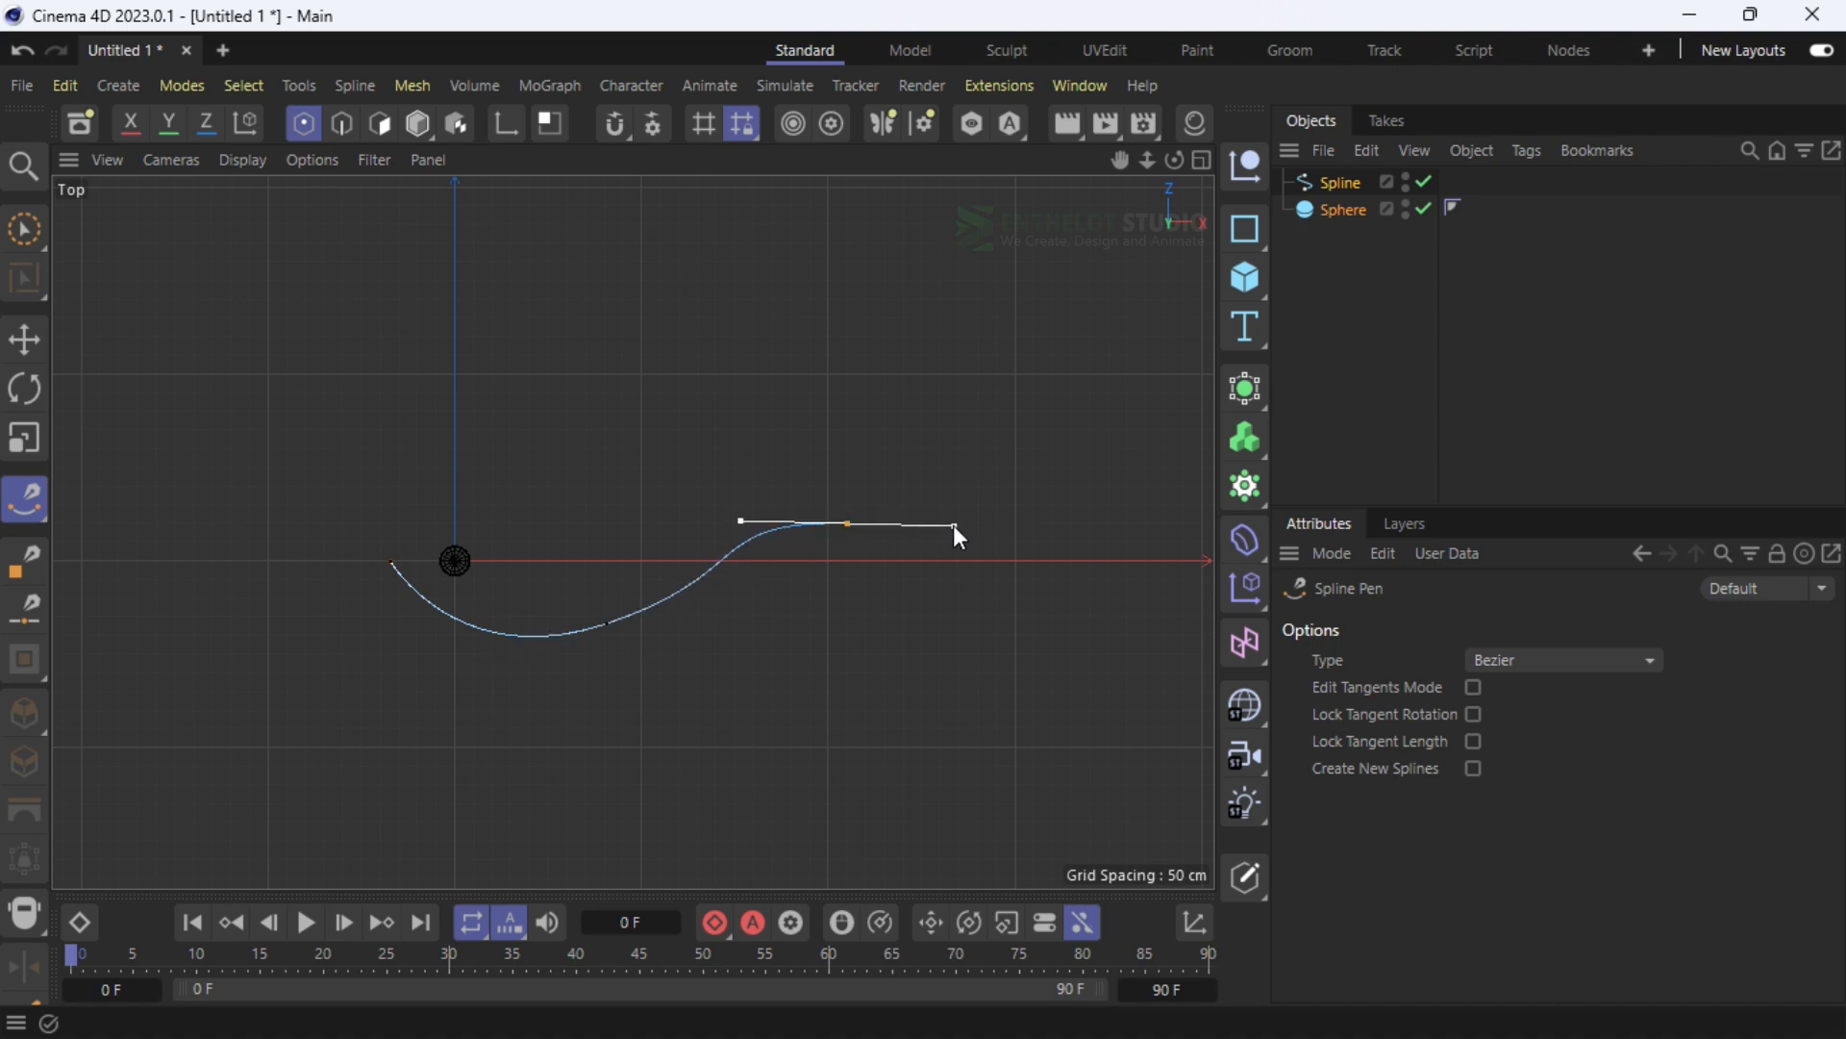
{"action": "left_click", "coordinate": [1059, 618]}
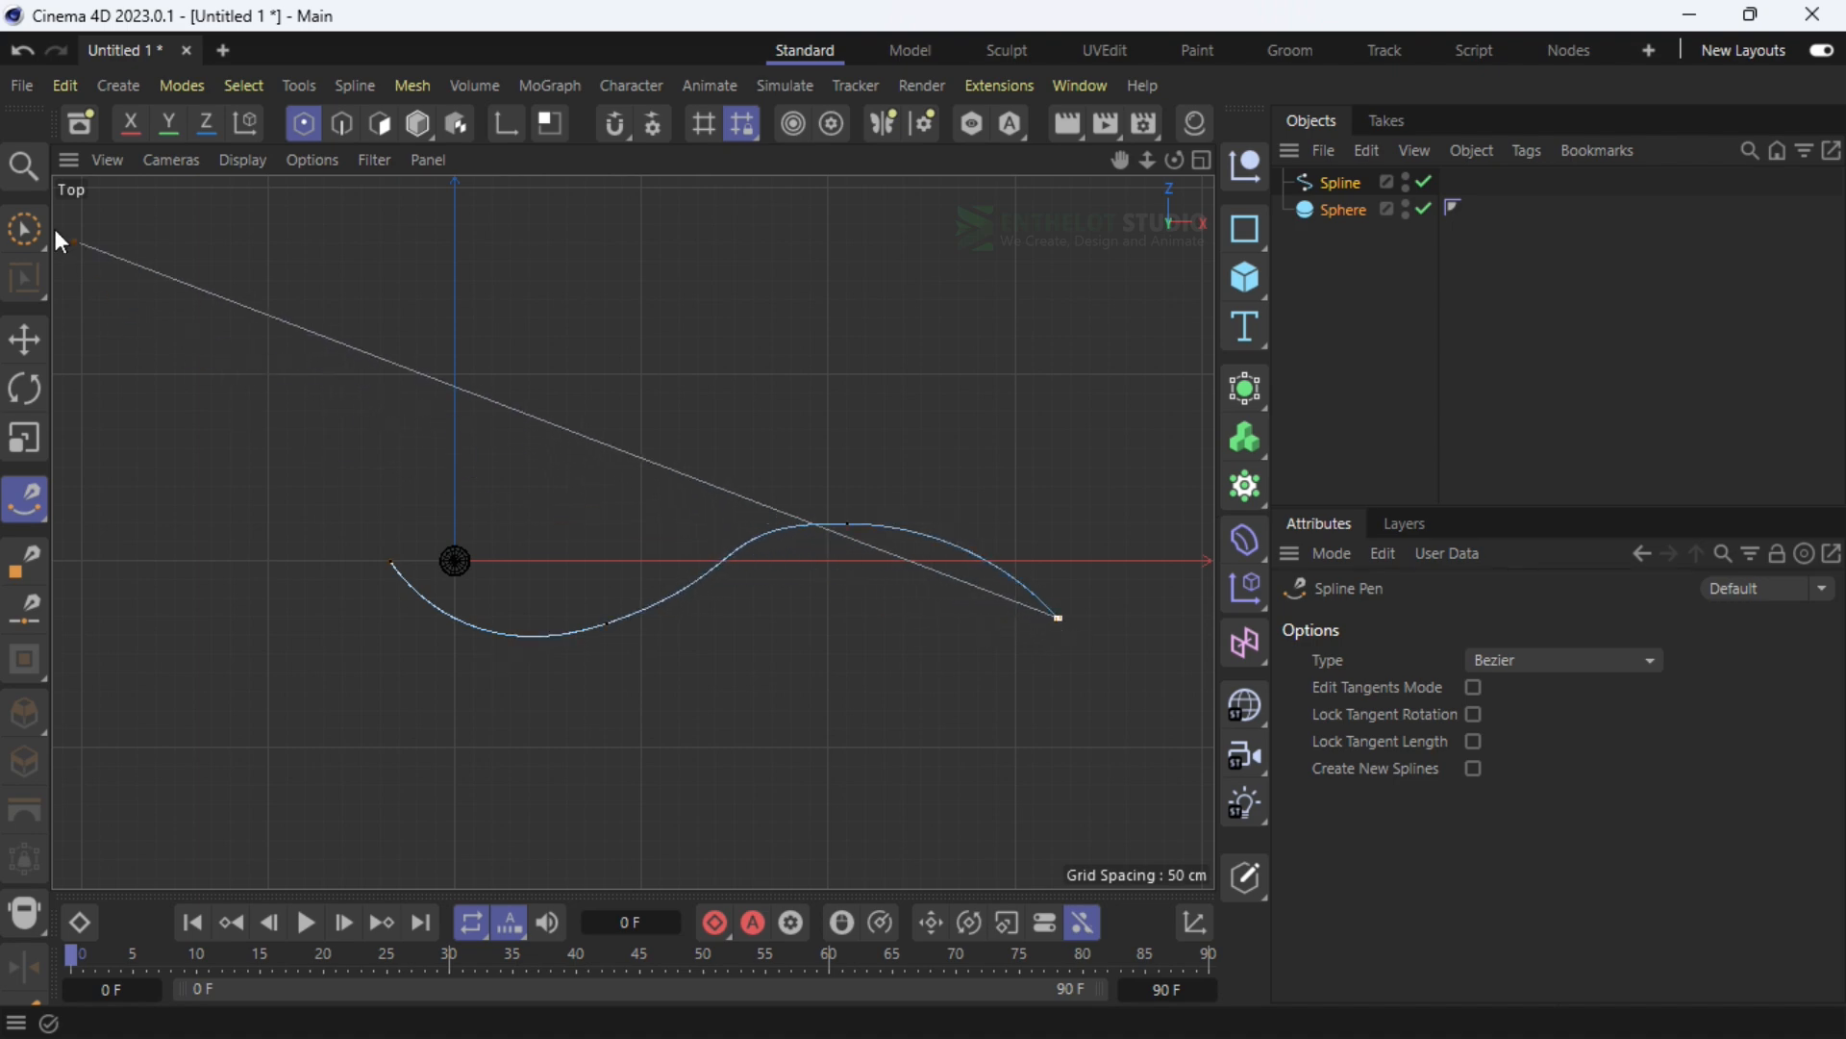
{"action": "left_click", "coordinate": [24, 228]}
Move the sphere along its X axis to the starting point of the spline in the Perspective view
{"action": "left_click", "coordinate": [1183, 217]}
{"action": "left_click", "coordinate": [1200, 161]}
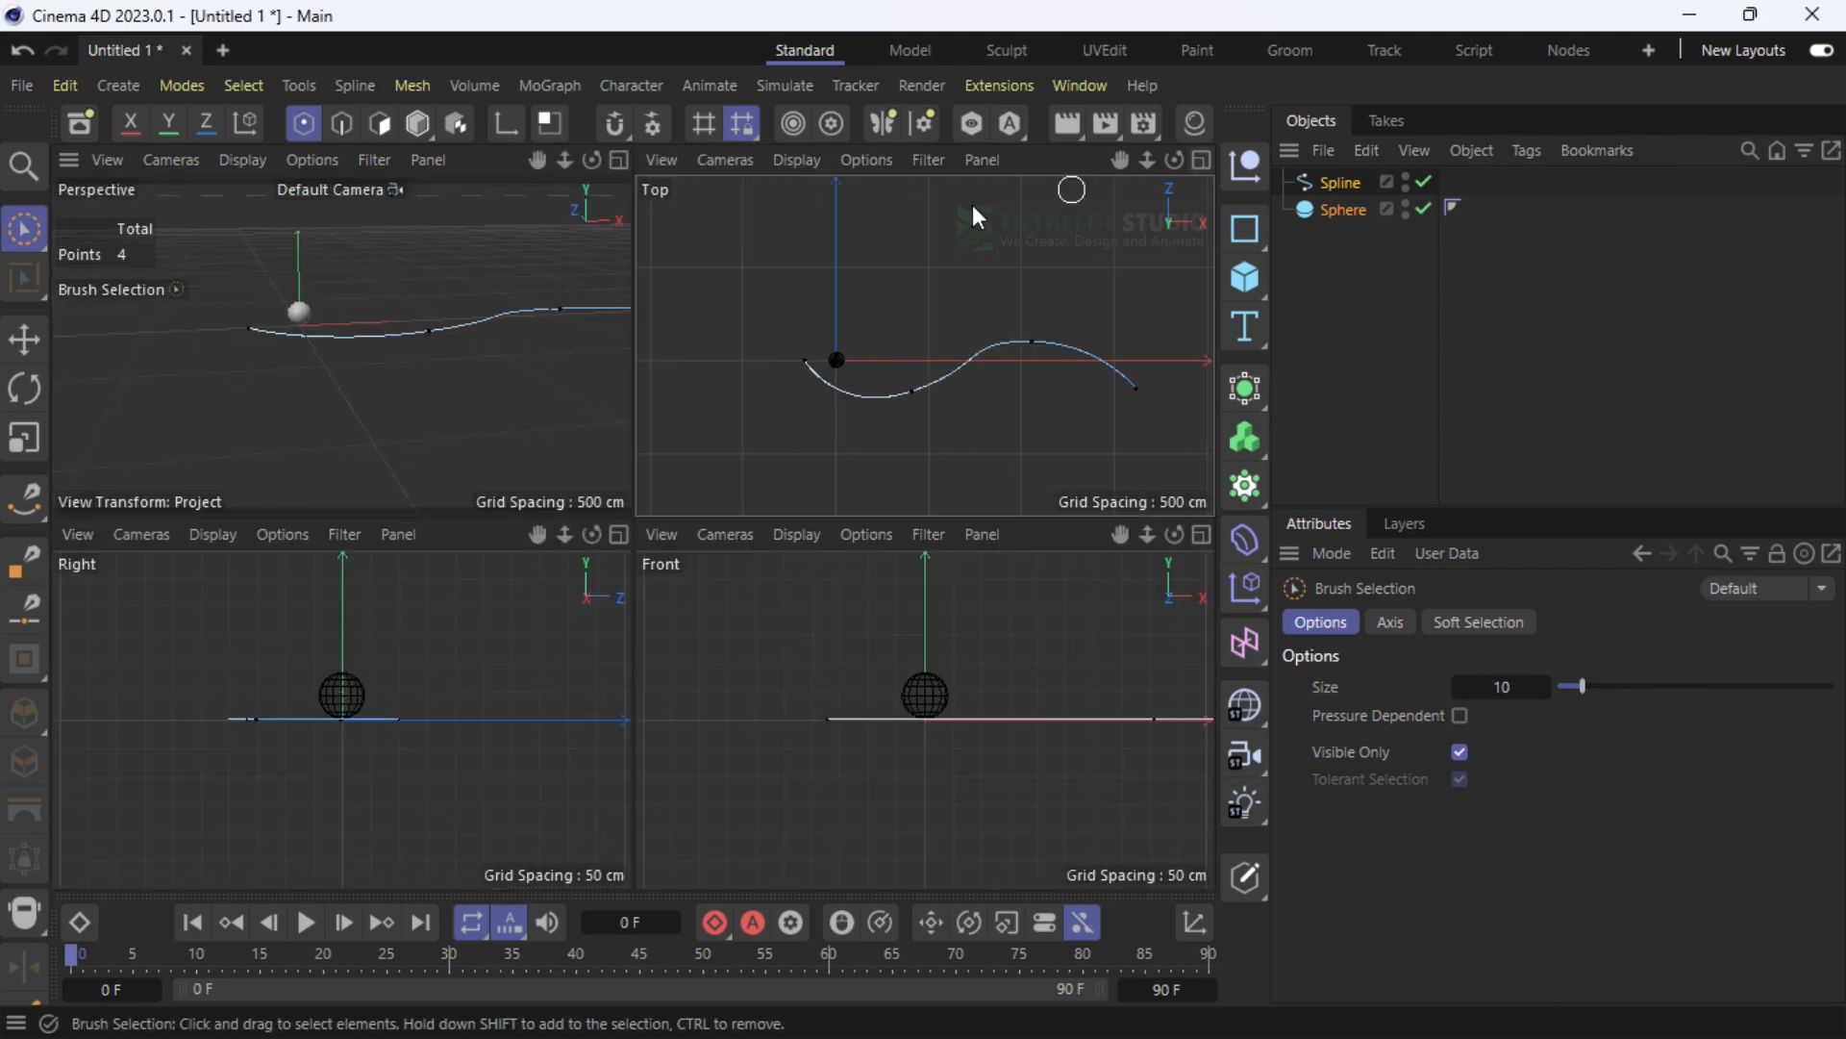
{"action": "left_click", "coordinate": [620, 159]}
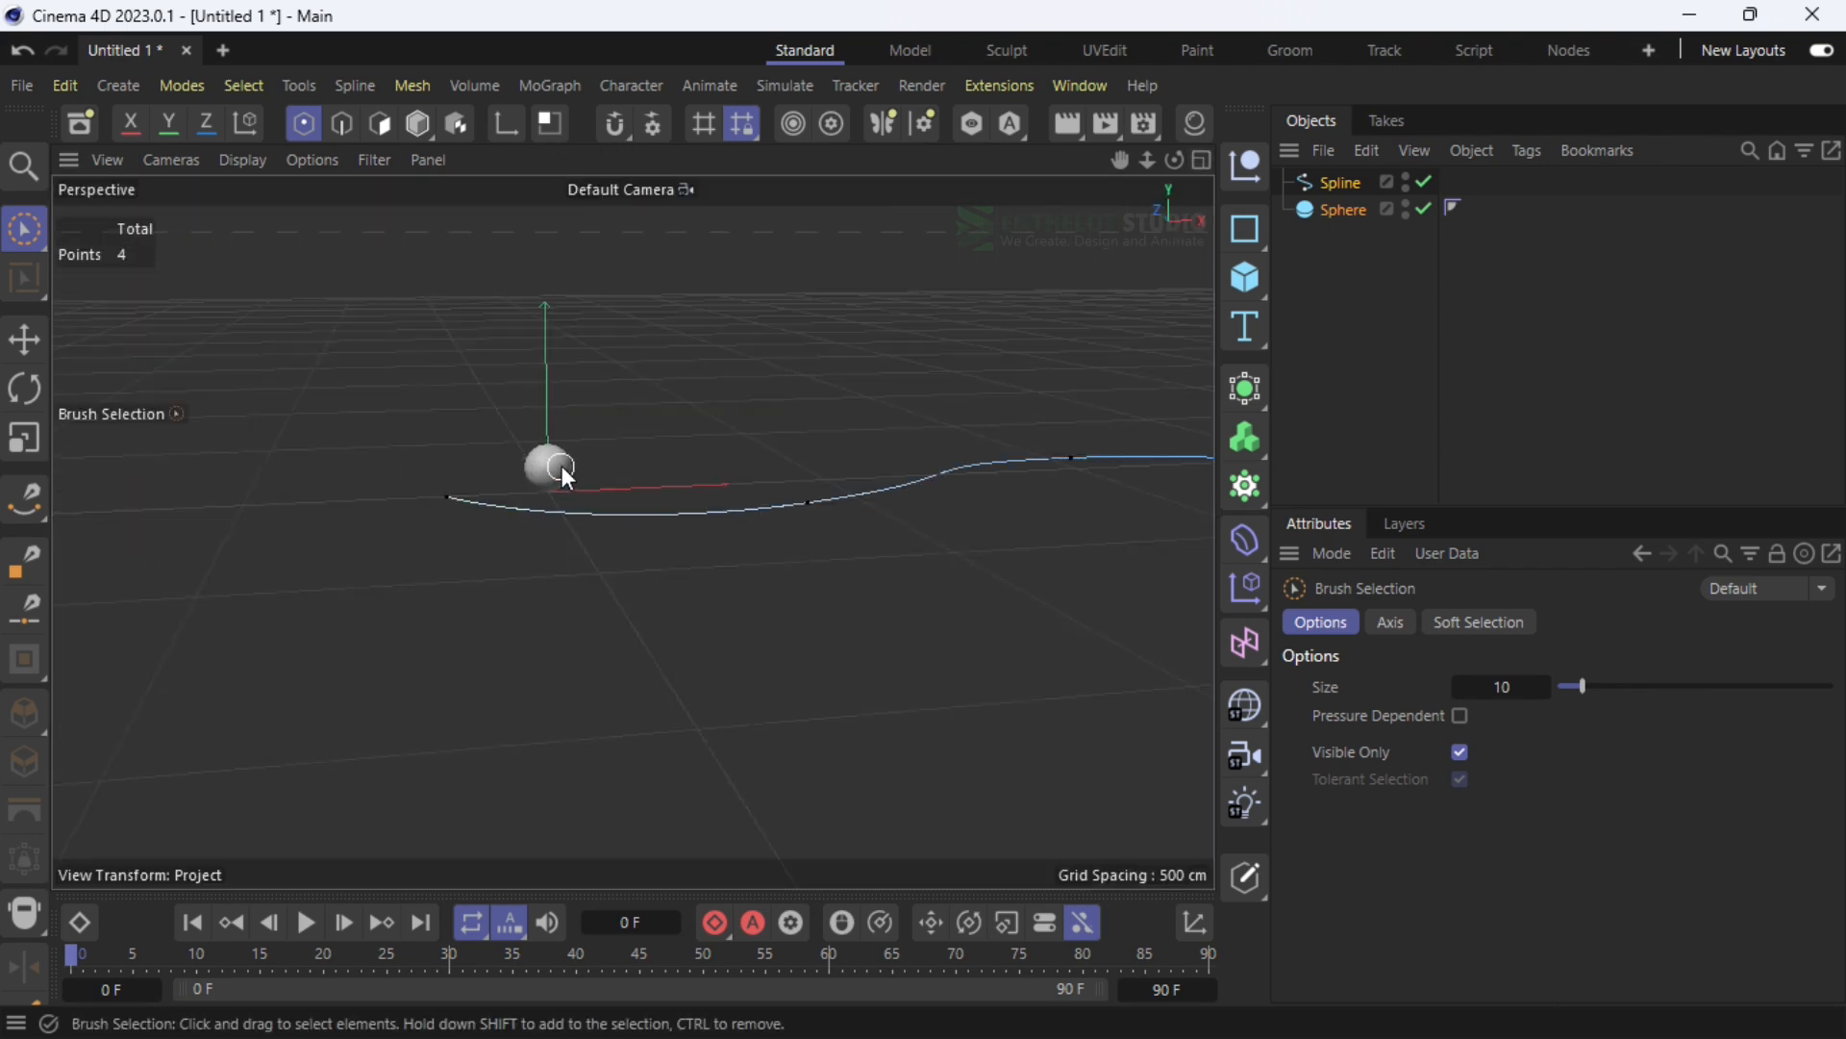
{"action": "left_click", "coordinate": [1369, 235]}
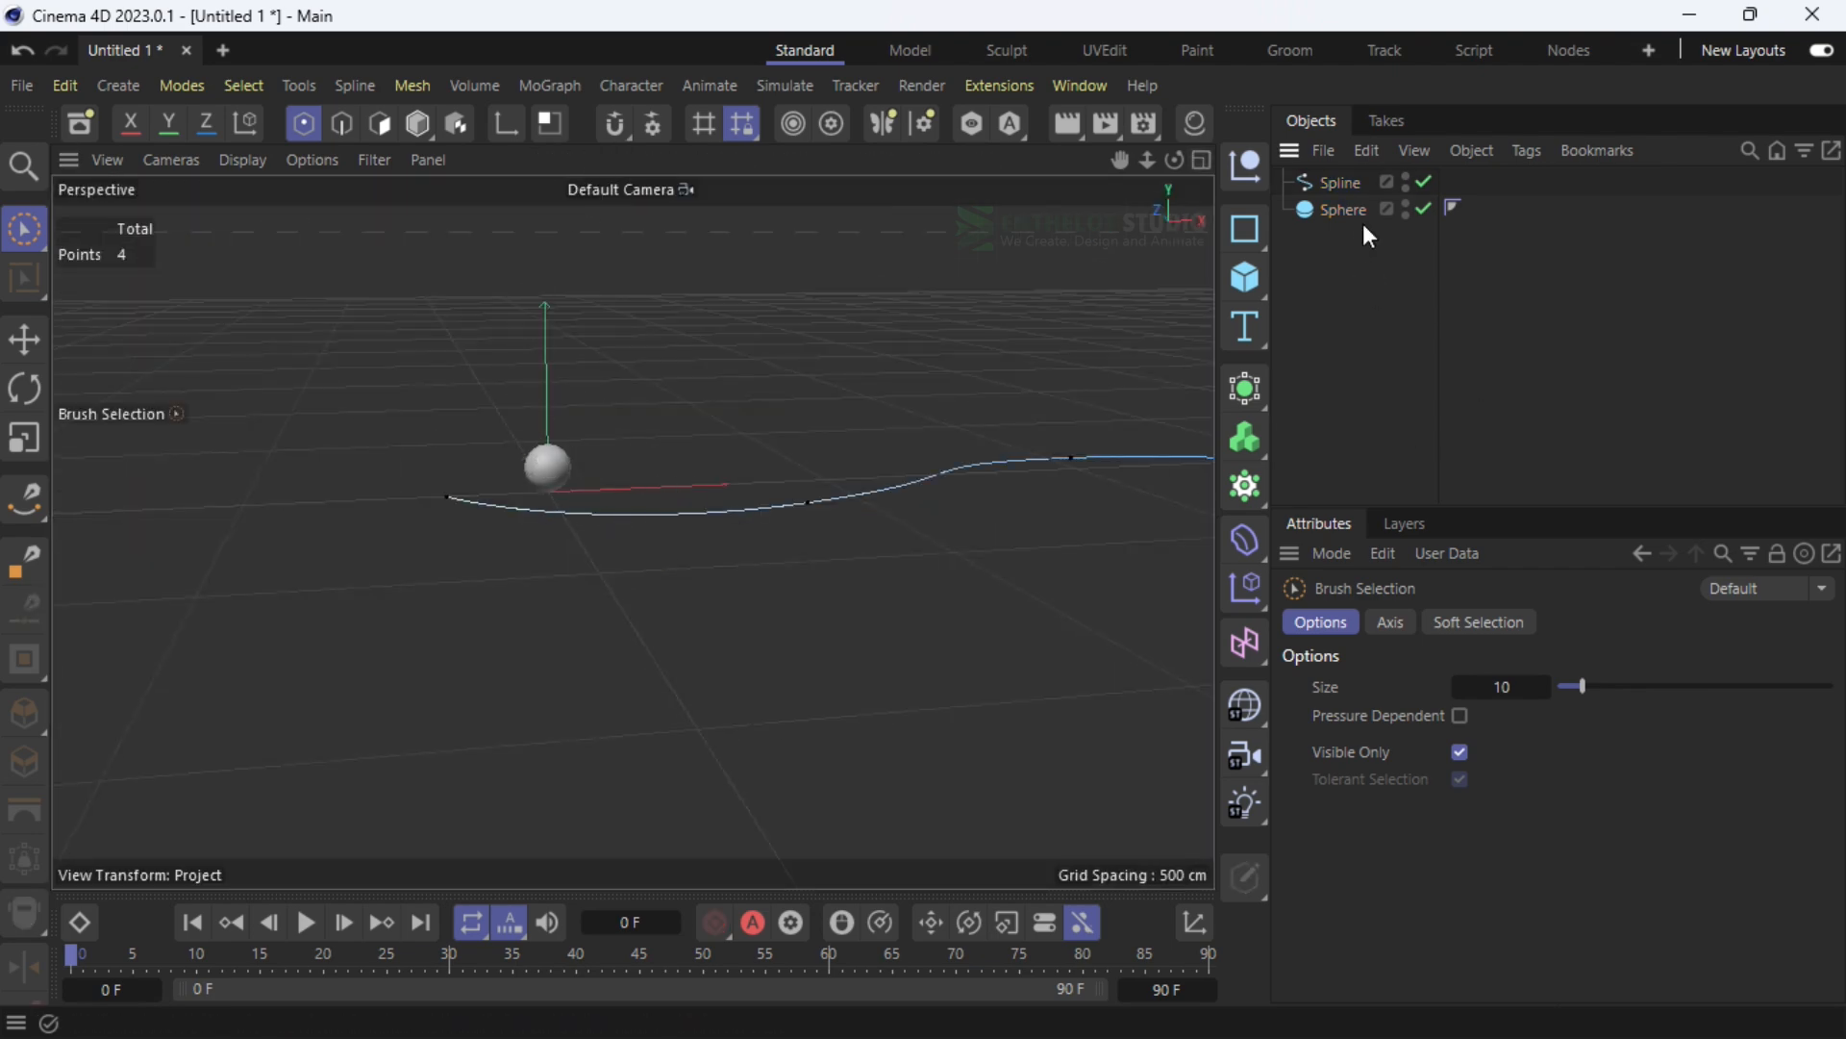
{"action": "left_click", "coordinate": [1337, 210]}
{"action": "left_click_drag", "start_coordinate": [1176, 160], "coordinate": [1171, 153]}
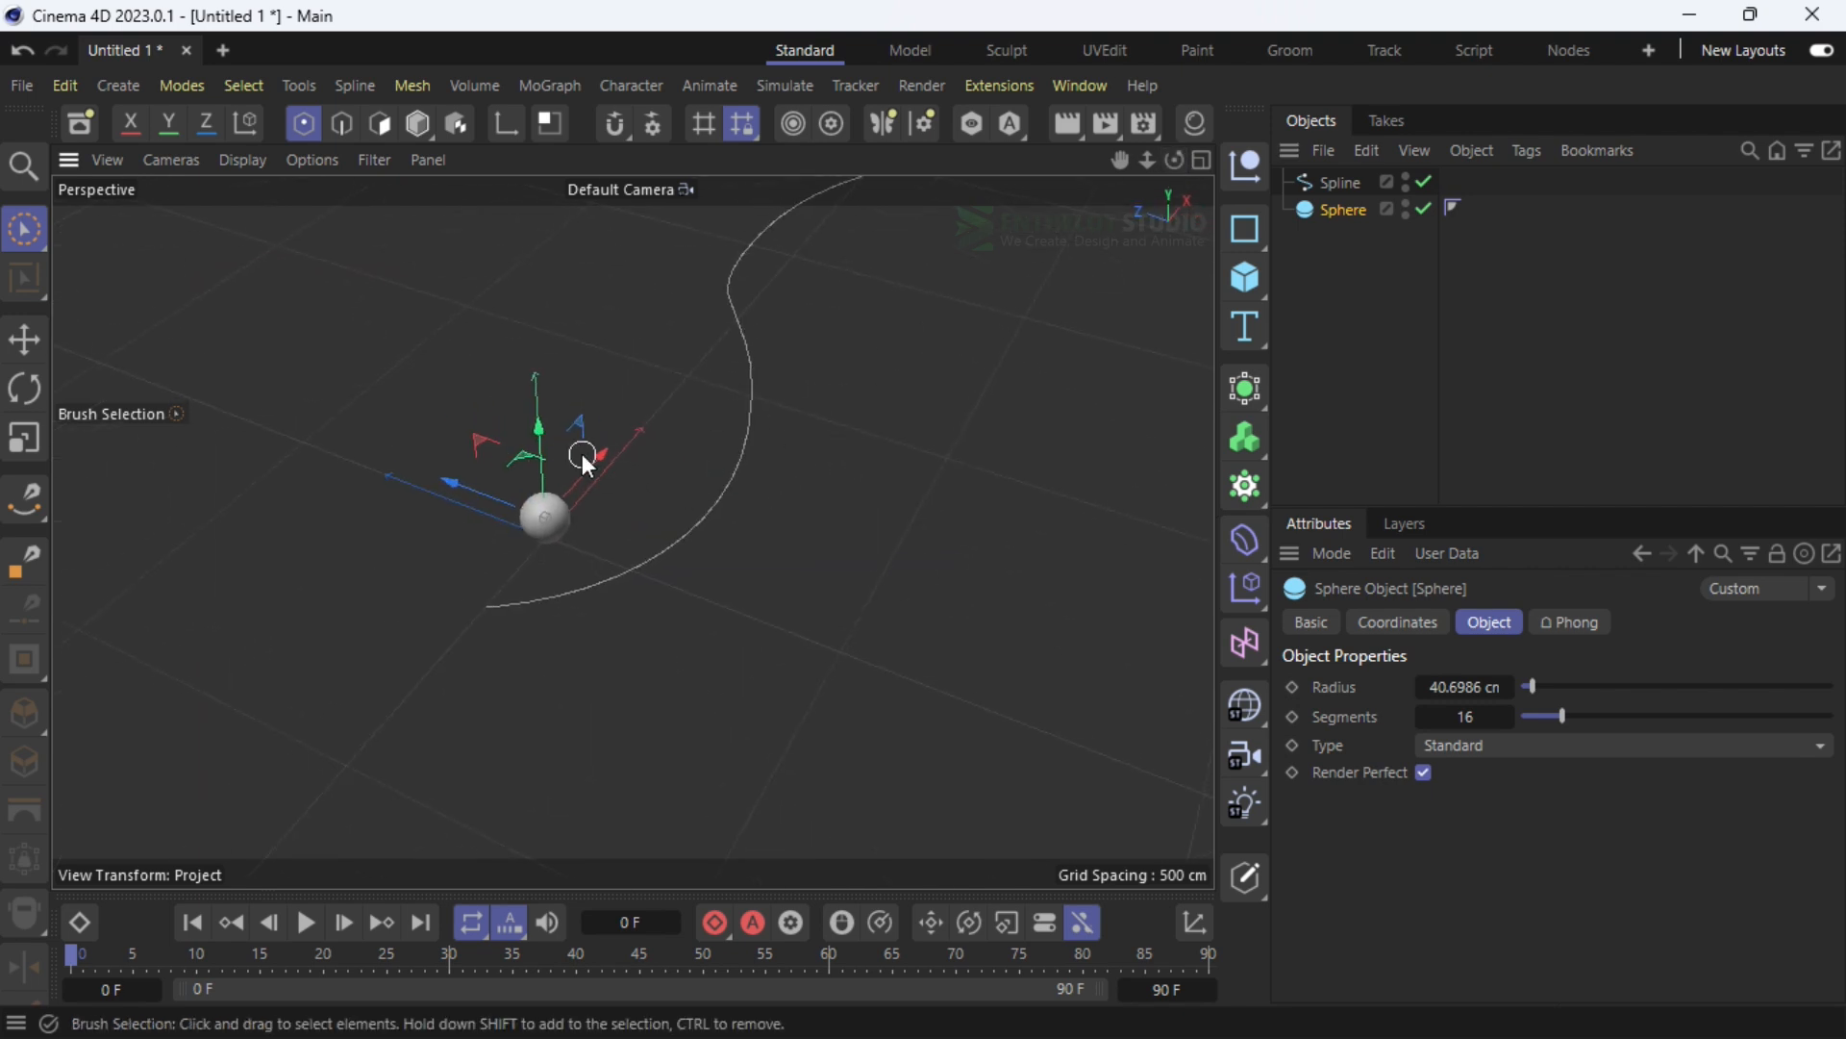
{"action": "left_click_drag", "start_coordinate": [600, 448], "coordinate": [540, 515]}
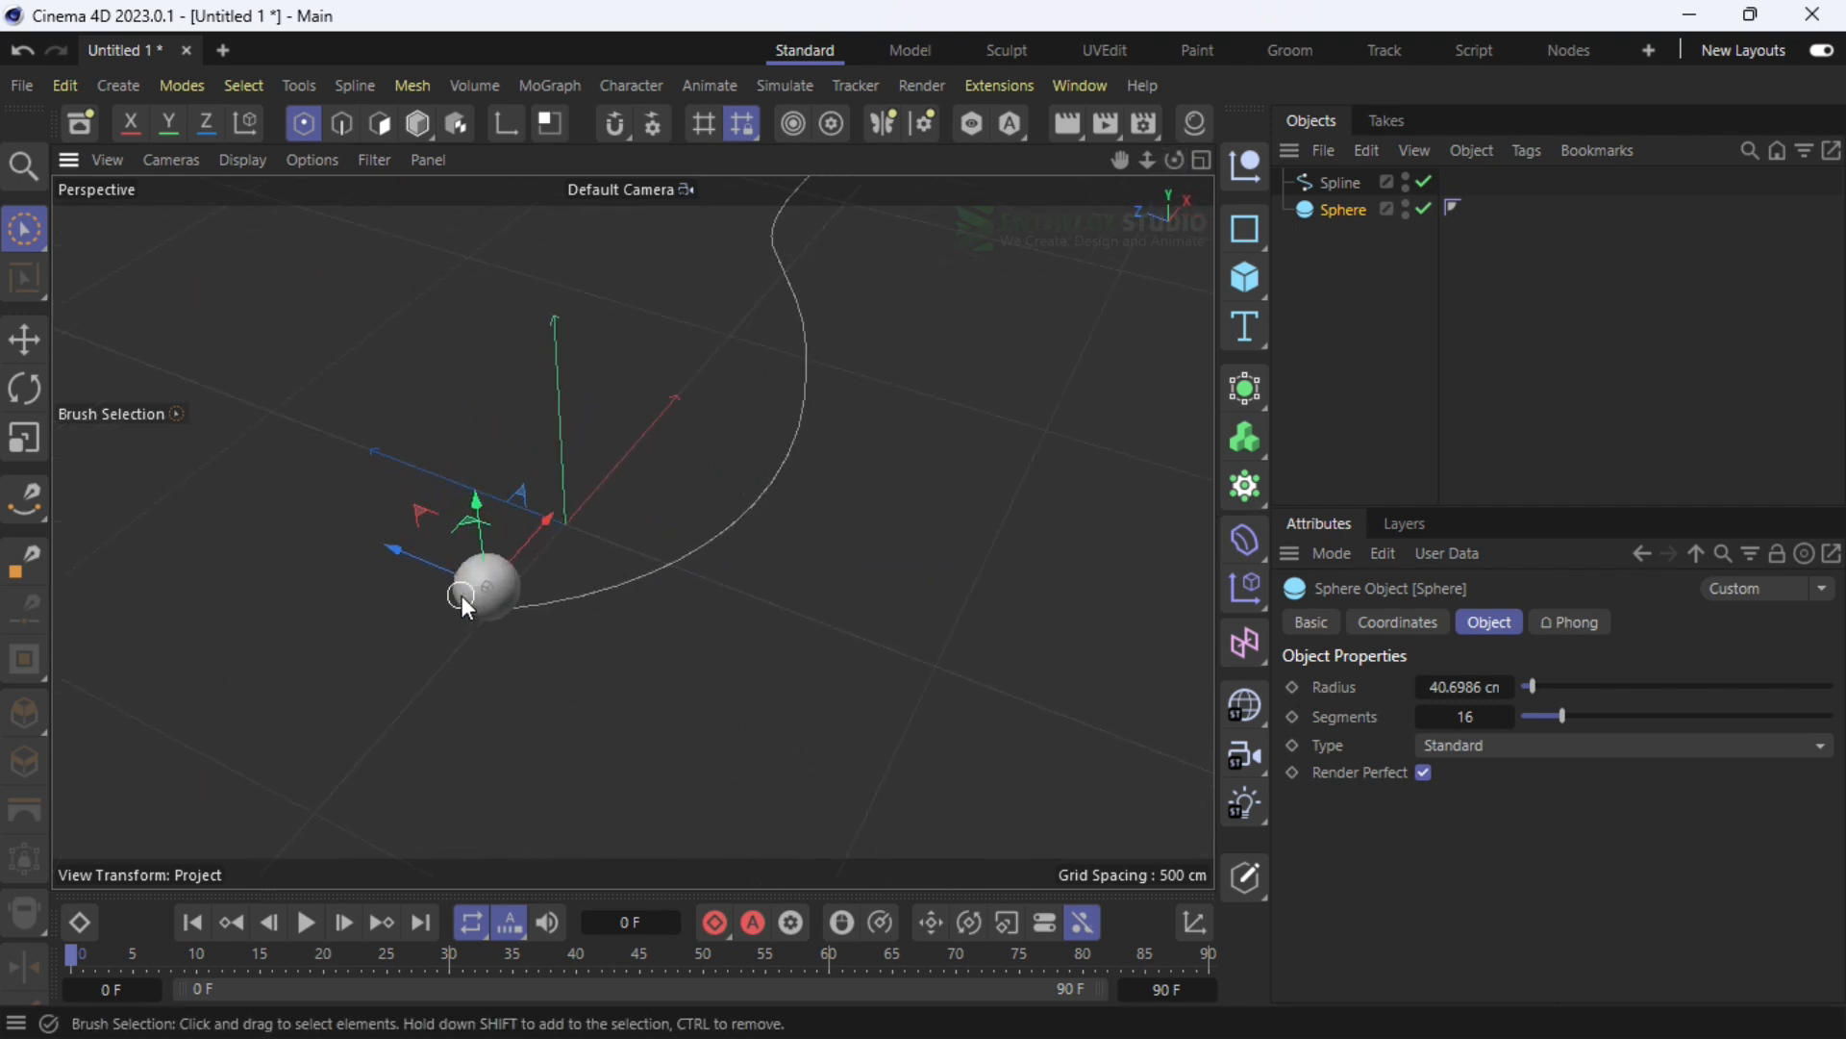
Switch to Model mode and enlarge the sphere to a radius of about 66 cm
{"action": "key", "text": "o"}
{"action": "left_click", "coordinate": [417, 123]}
{"action": "left_click_drag", "start_coordinate": [615, 493], "coordinate": [654, 450]}
{"action": "scroll", "coordinate": [369, 488], "scroll_direction": "down", "scroll_amount": 5}
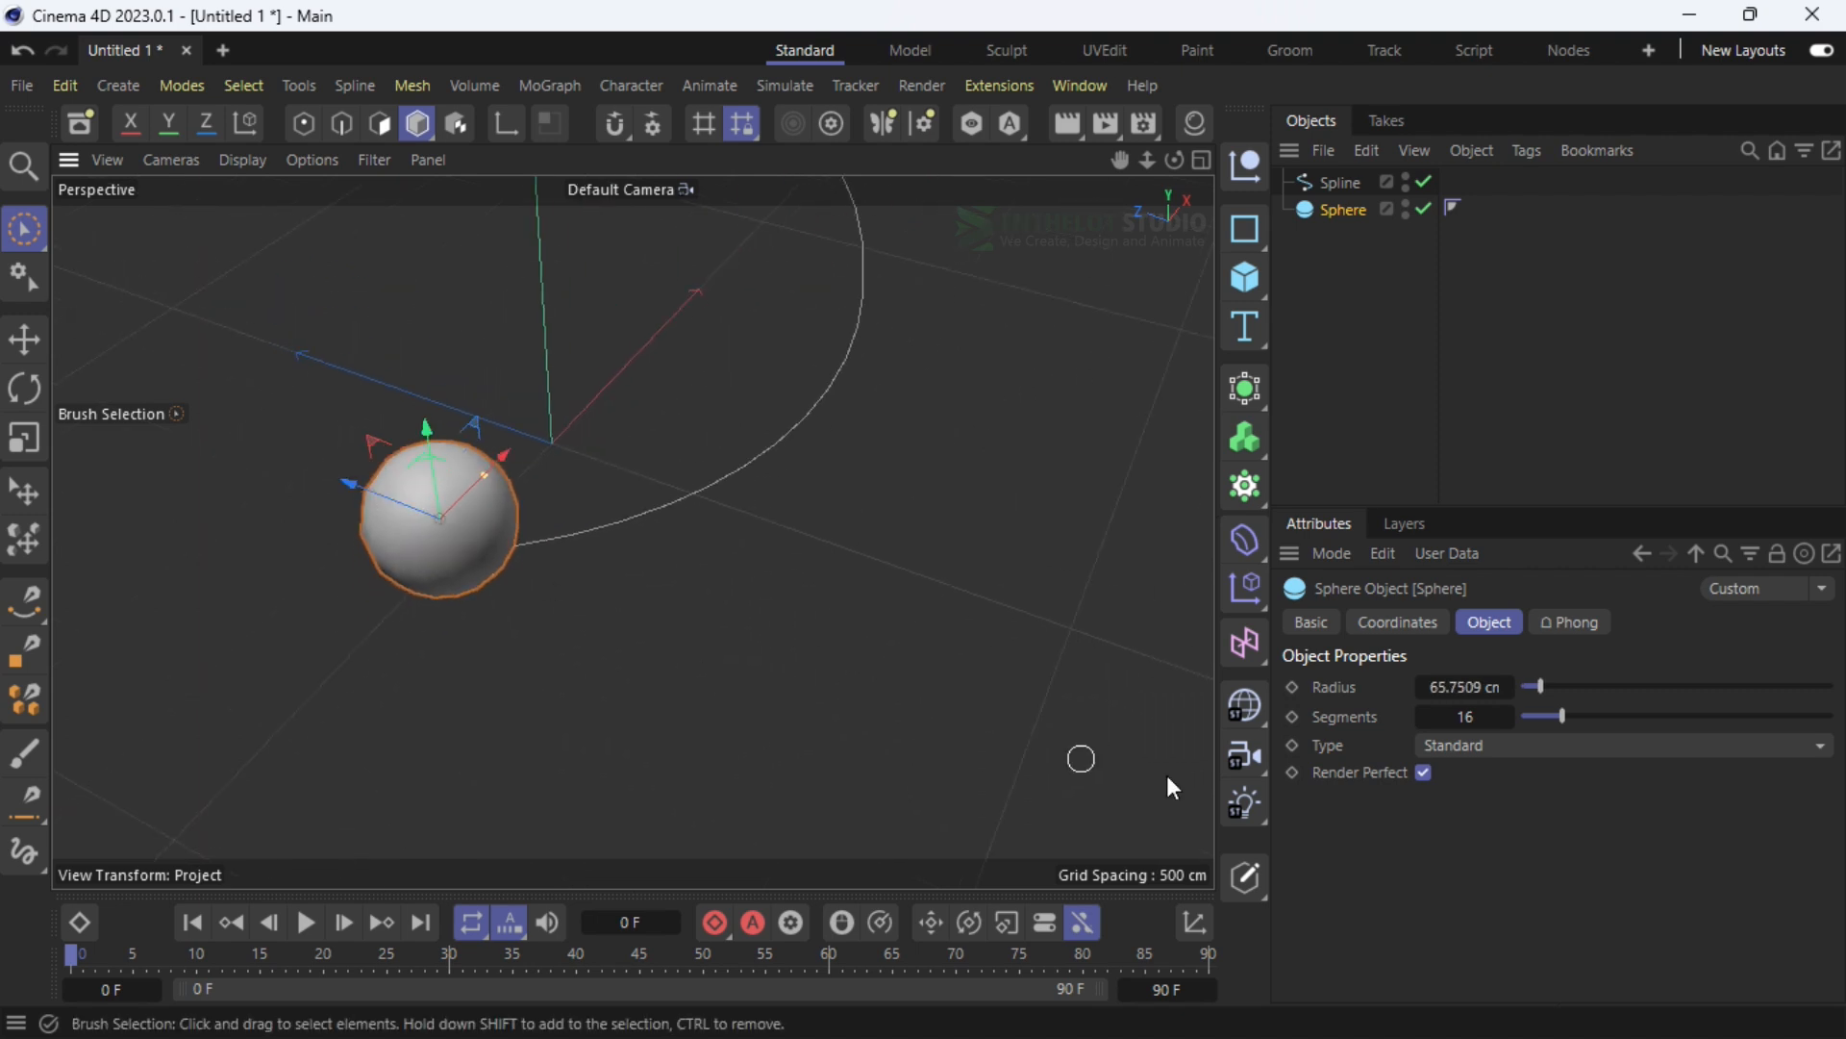
Set the sphere's type to Icosahedron
{"action": "left_click", "coordinate": [1546, 747]}
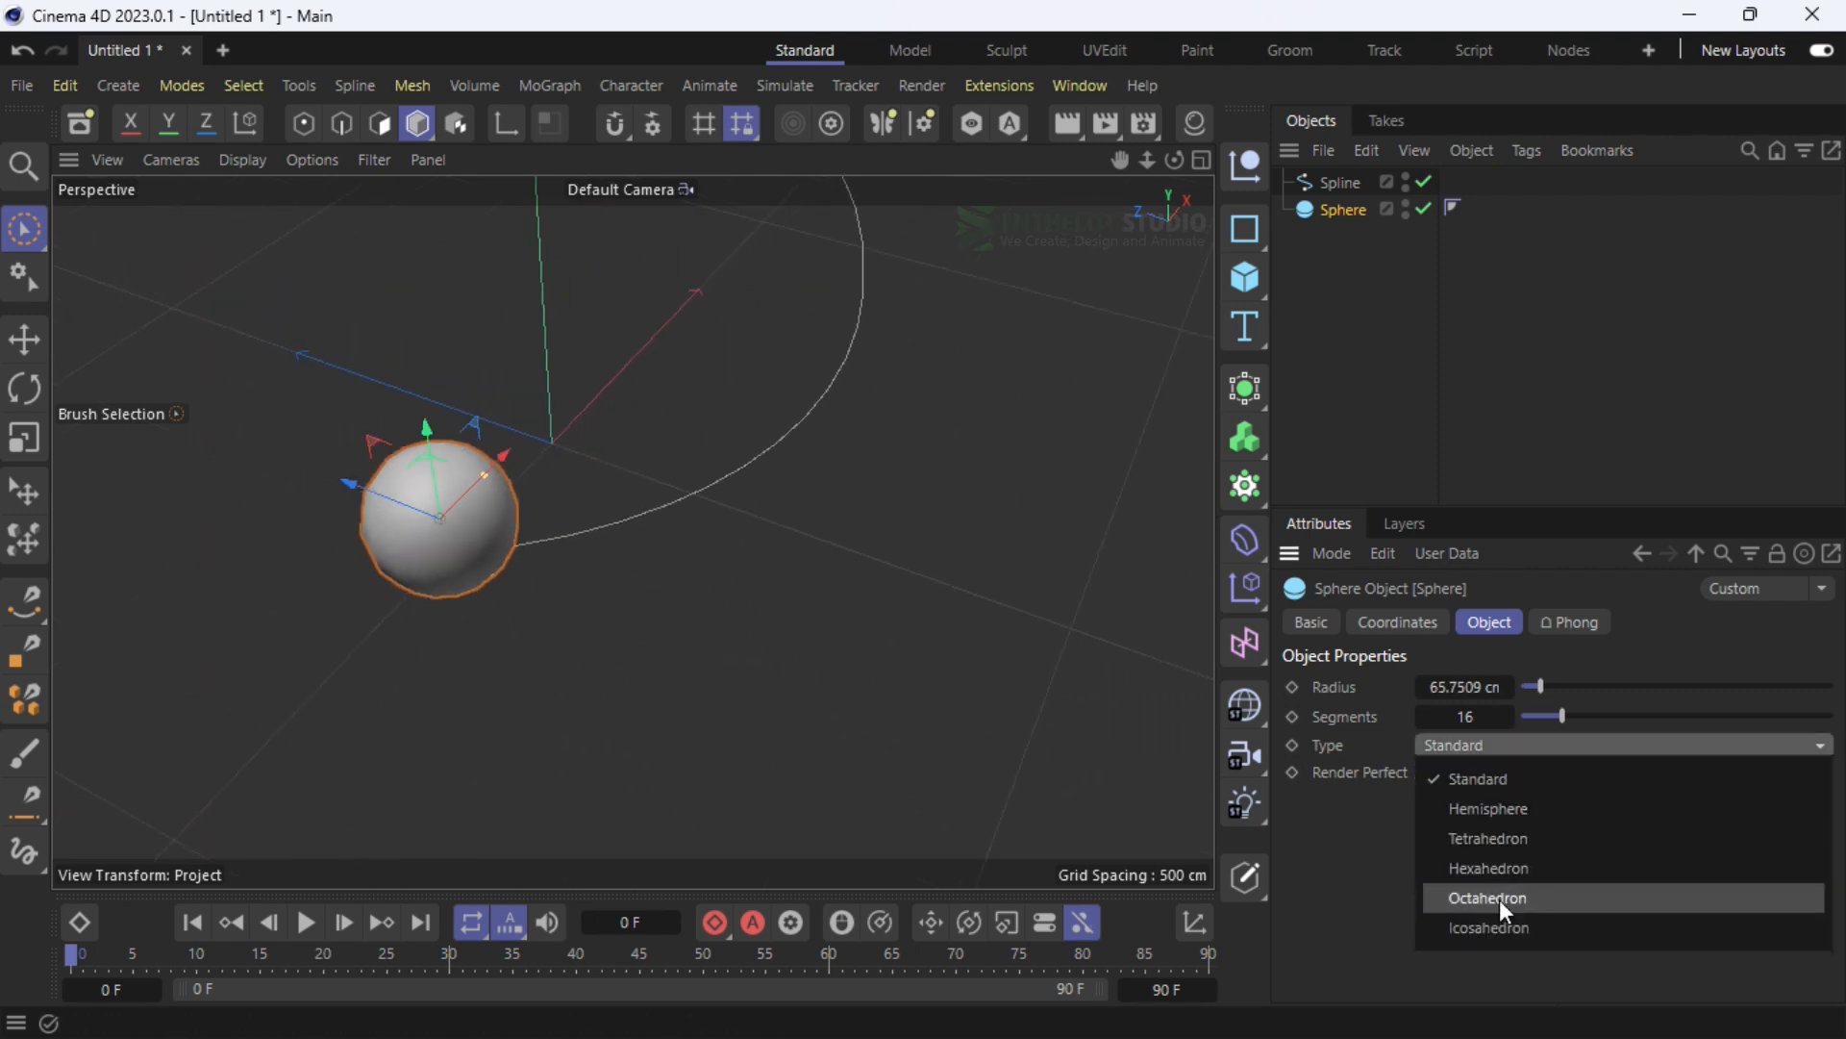
{"action": "left_click", "coordinate": [1496, 925]}
{"action": "left_click", "coordinate": [712, 611]}
{"action": "left_click", "coordinate": [513, 533]}
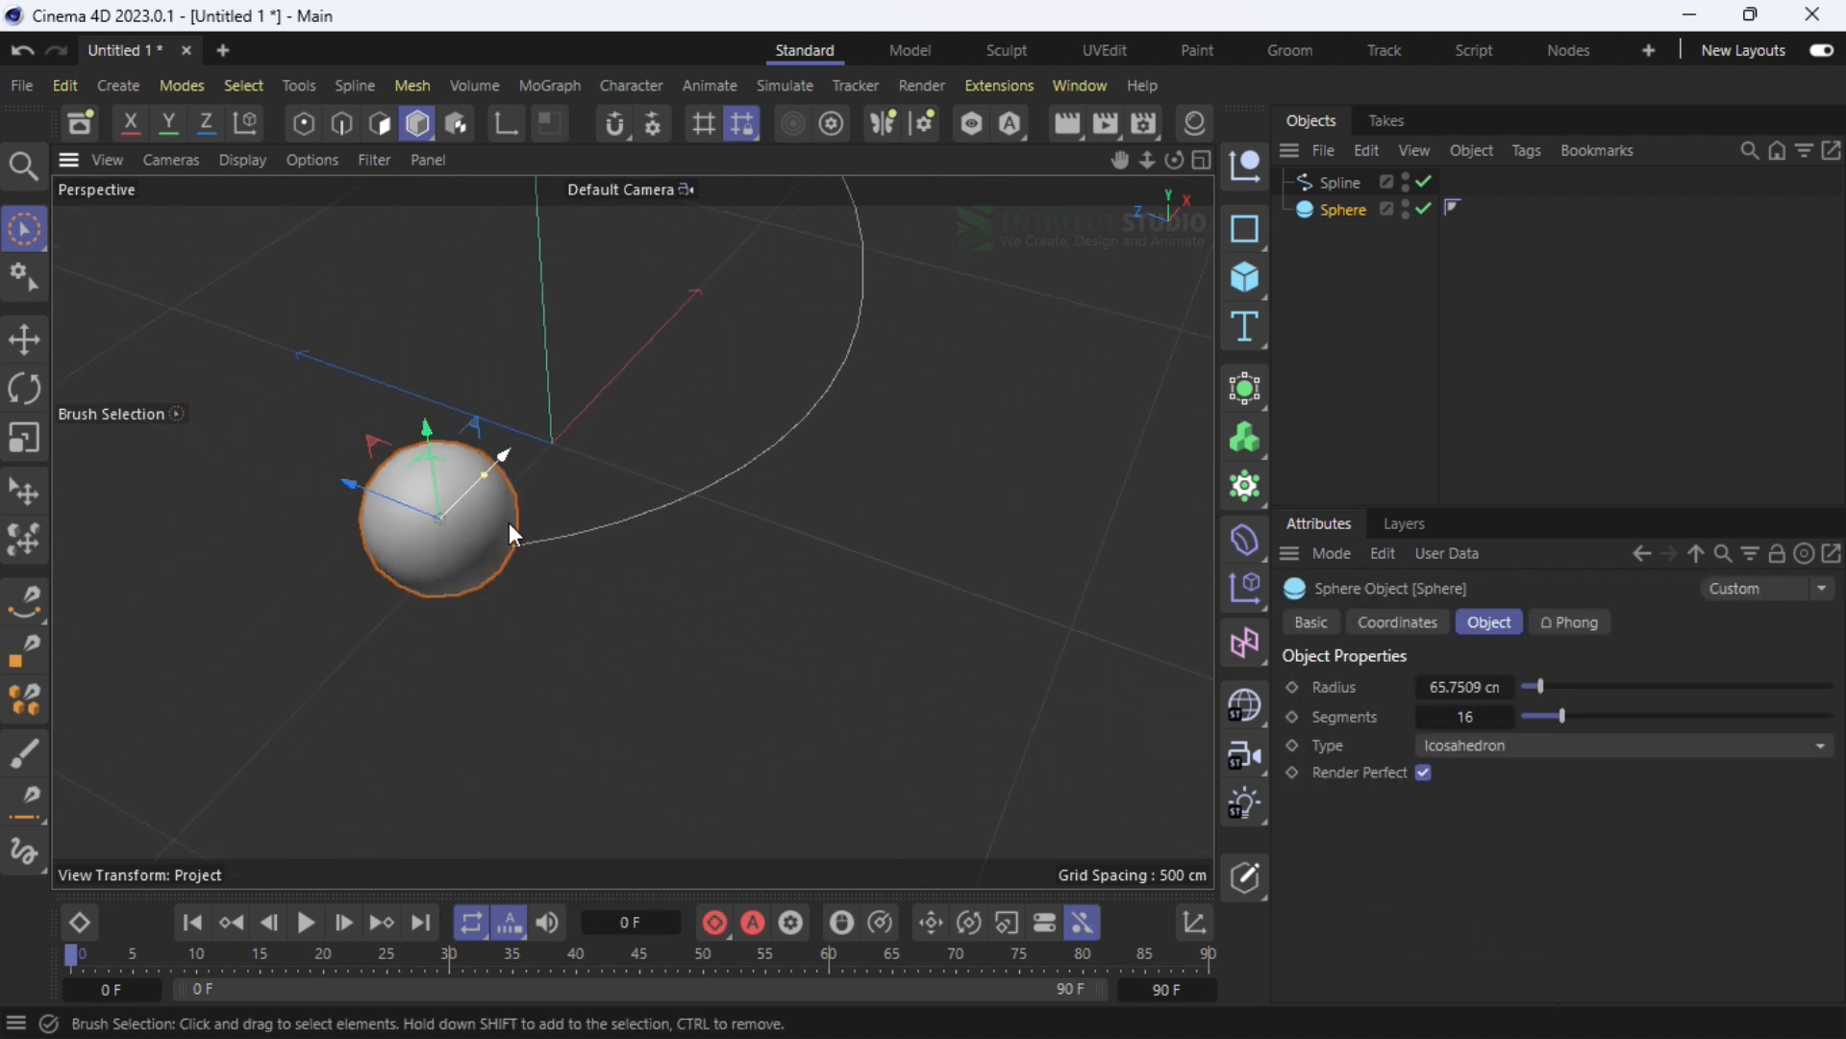
Add an Align to Spline animation tag to the sphere and assign the drawn spline as its Spline Path
{"action": "right_click", "coordinate": [1358, 206]}
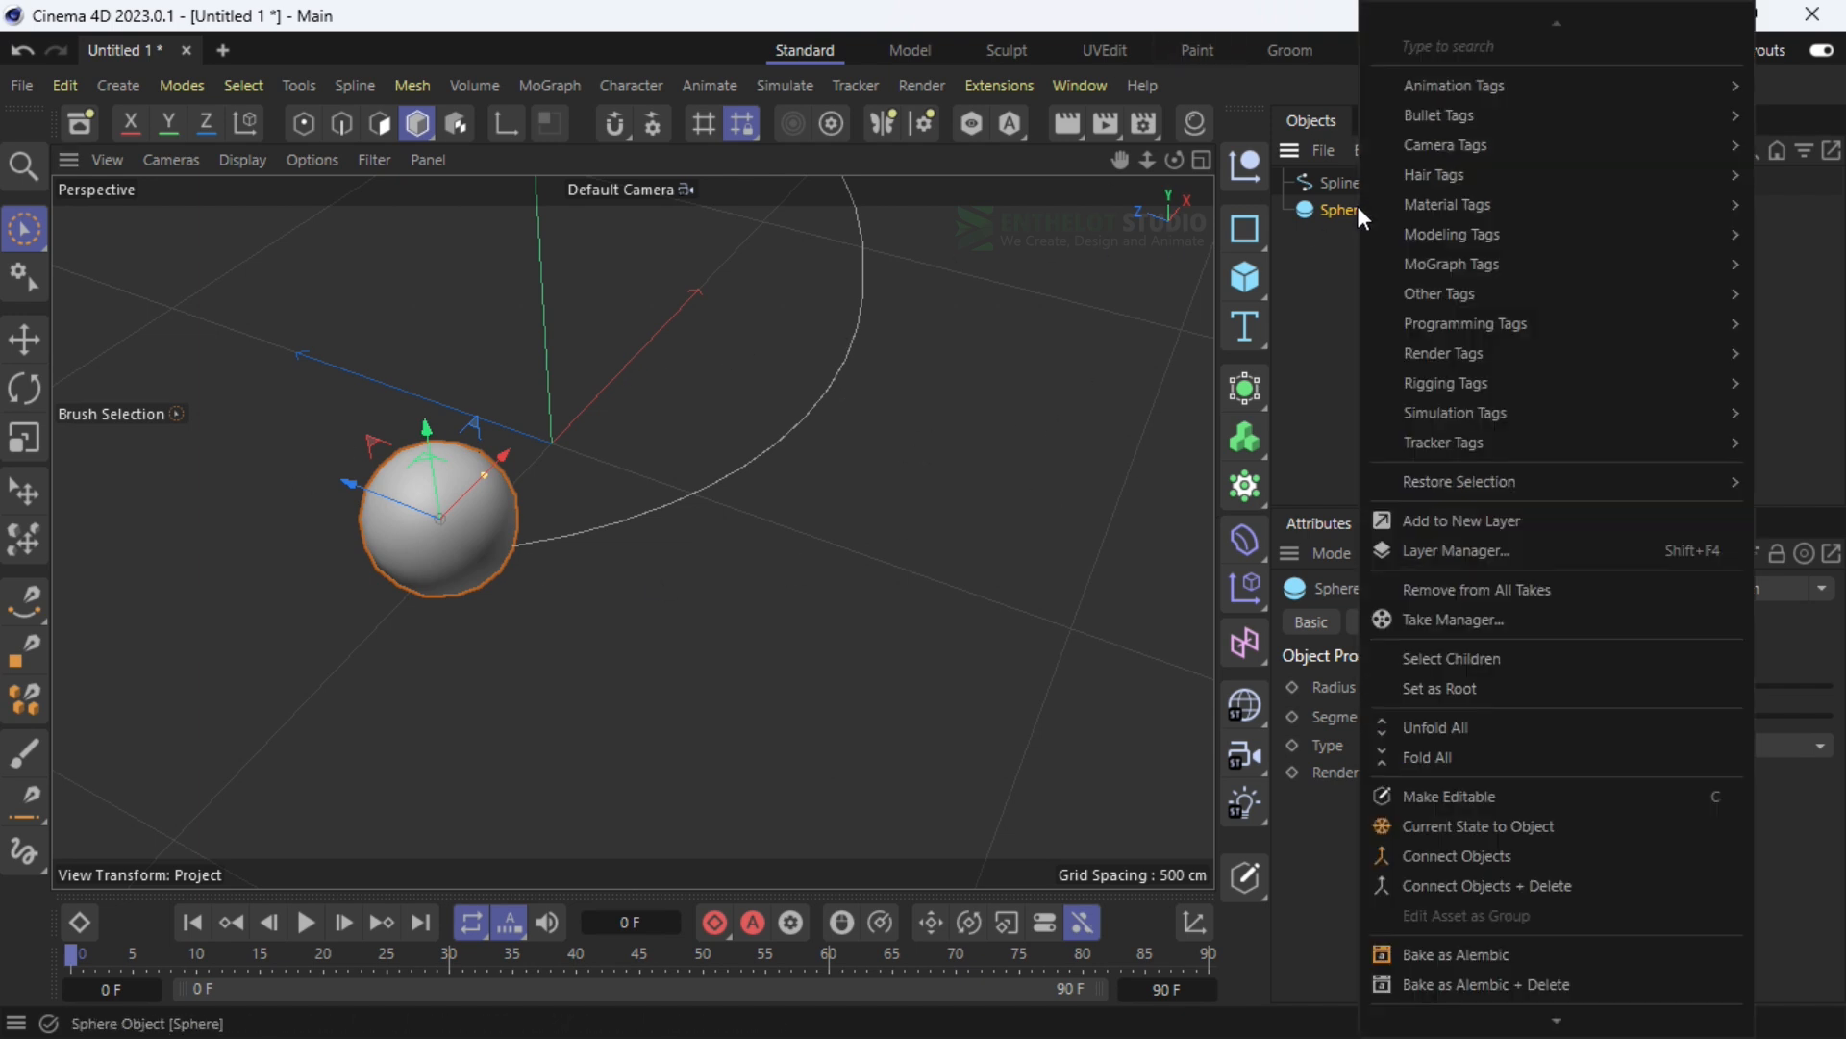
{"action": "mouse_move", "coordinate": [1447, 84]}
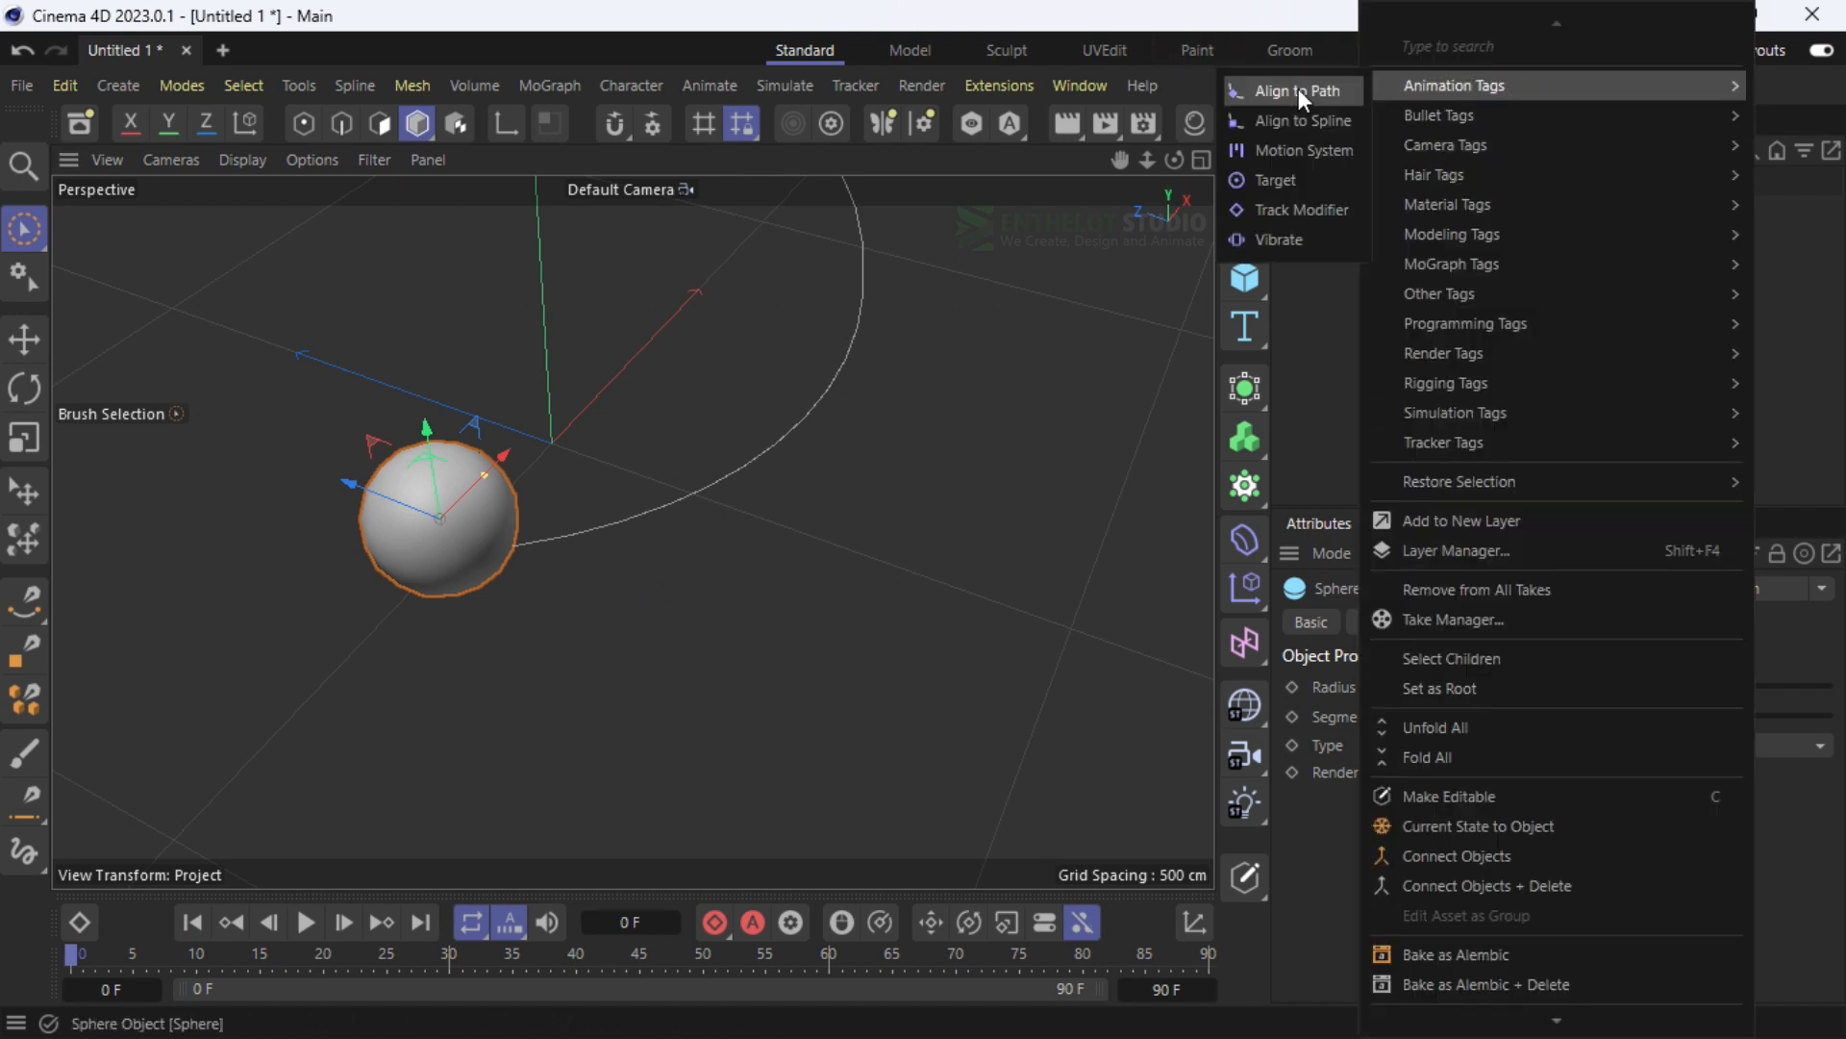
{"action": "left_click", "coordinate": [1289, 119]}
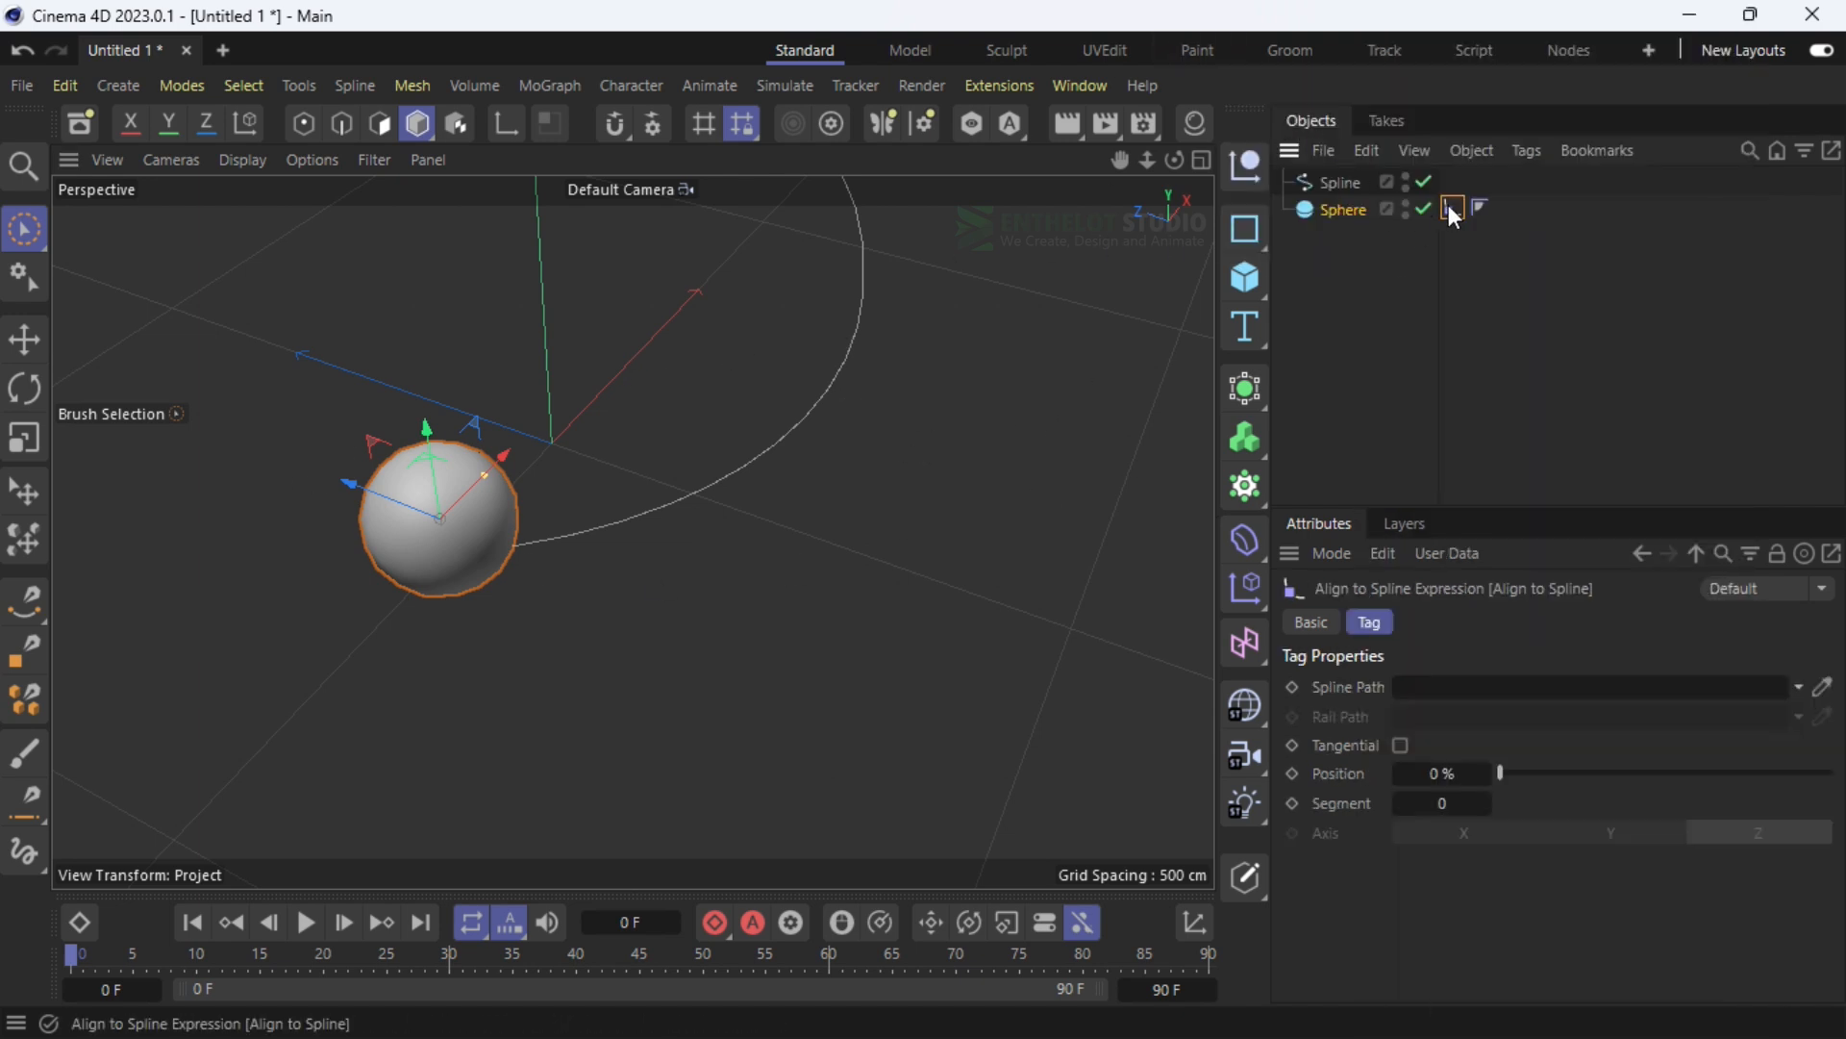
{"action": "left_click_drag", "start_coordinate": [1323, 181], "coordinate": [1443, 687]}
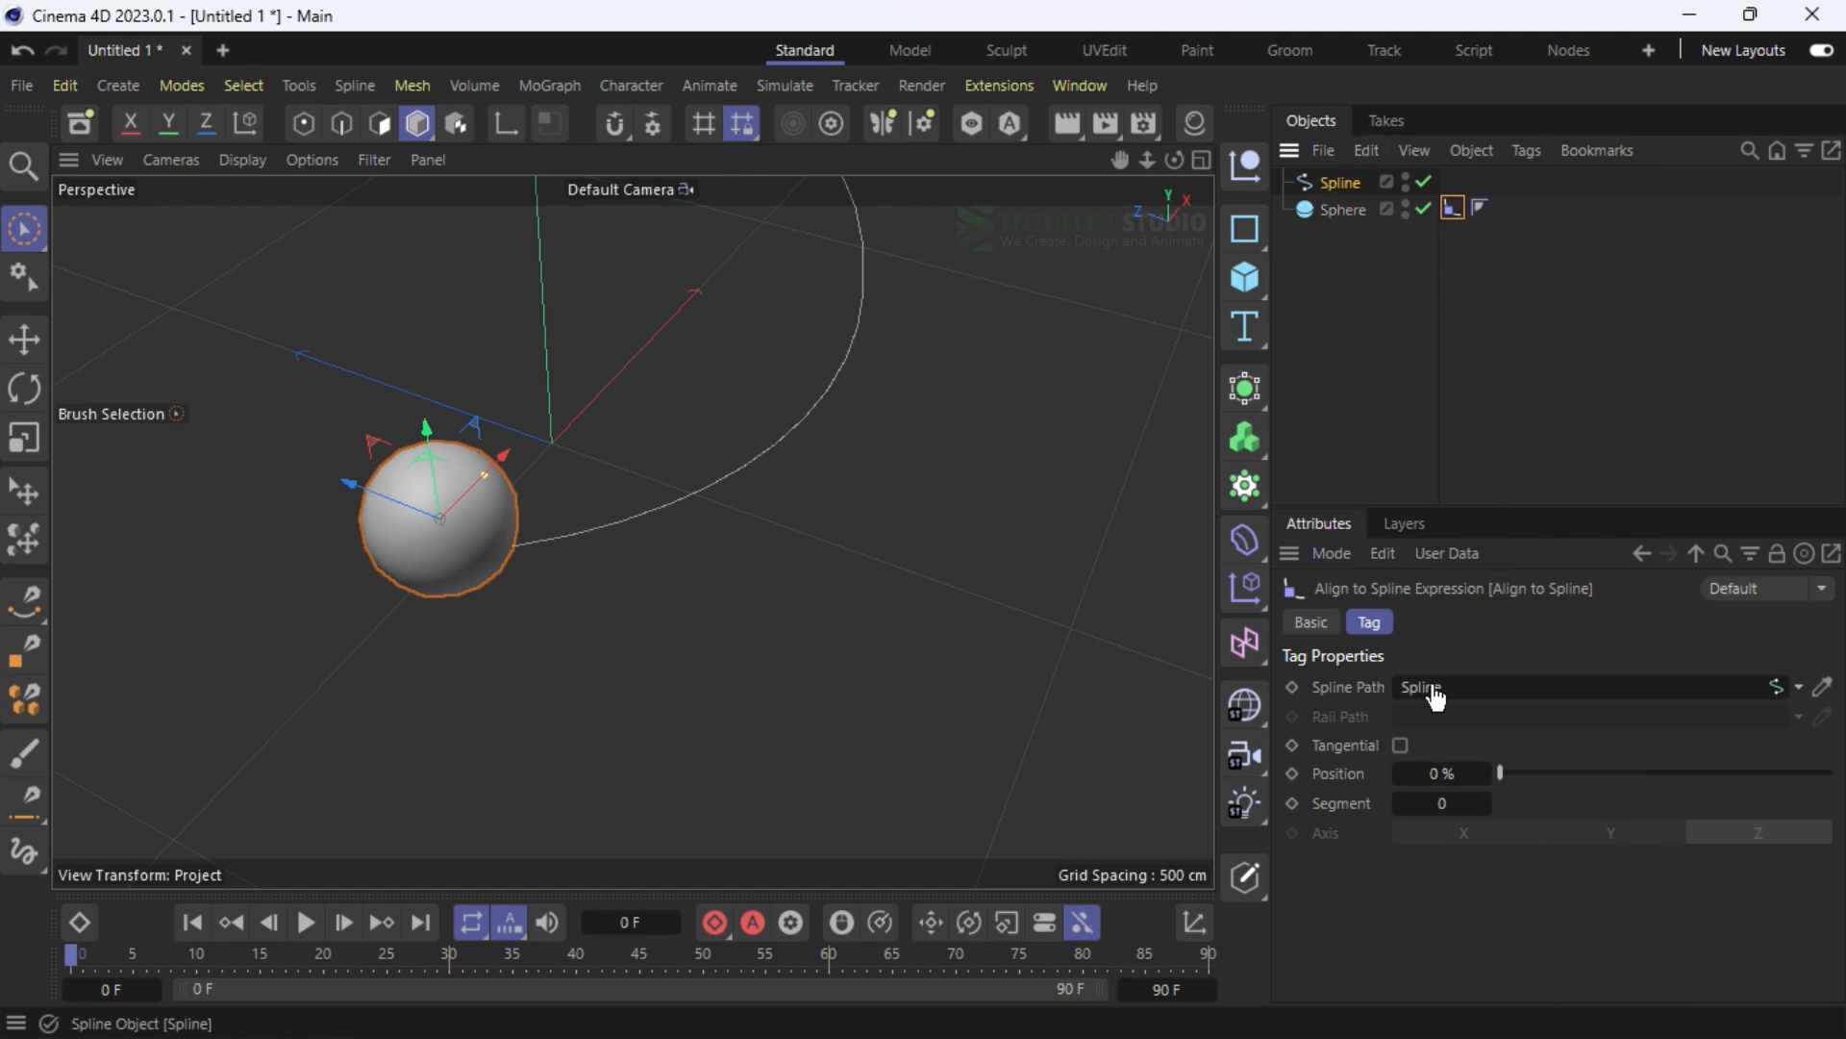
Sweep the Align to Spline tag's Position to preview the sphere travelling along the path, and bring it back to 0%
{"action": "scroll", "coordinate": [405, 616], "scroll_direction": "down", "scroll_amount": 6}
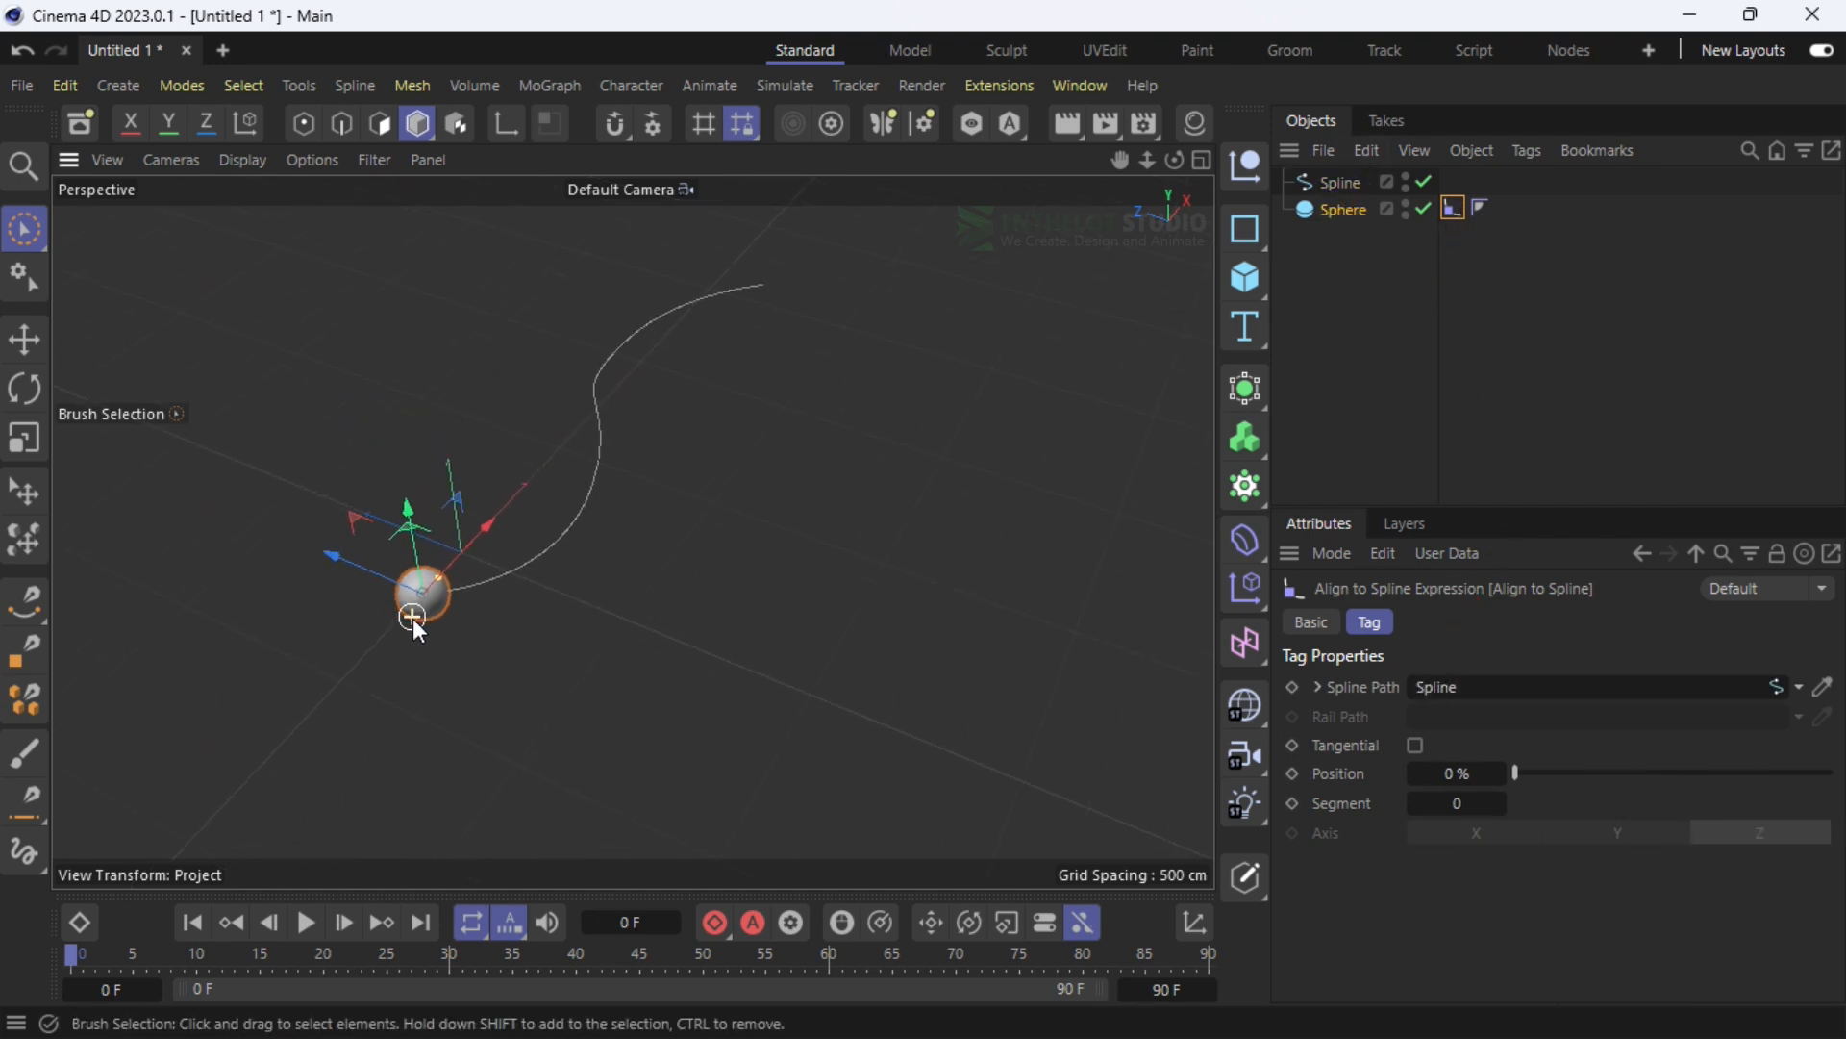
{"action": "left_click_drag", "start_coordinate": [1521, 771], "coordinate": [858, 814]}
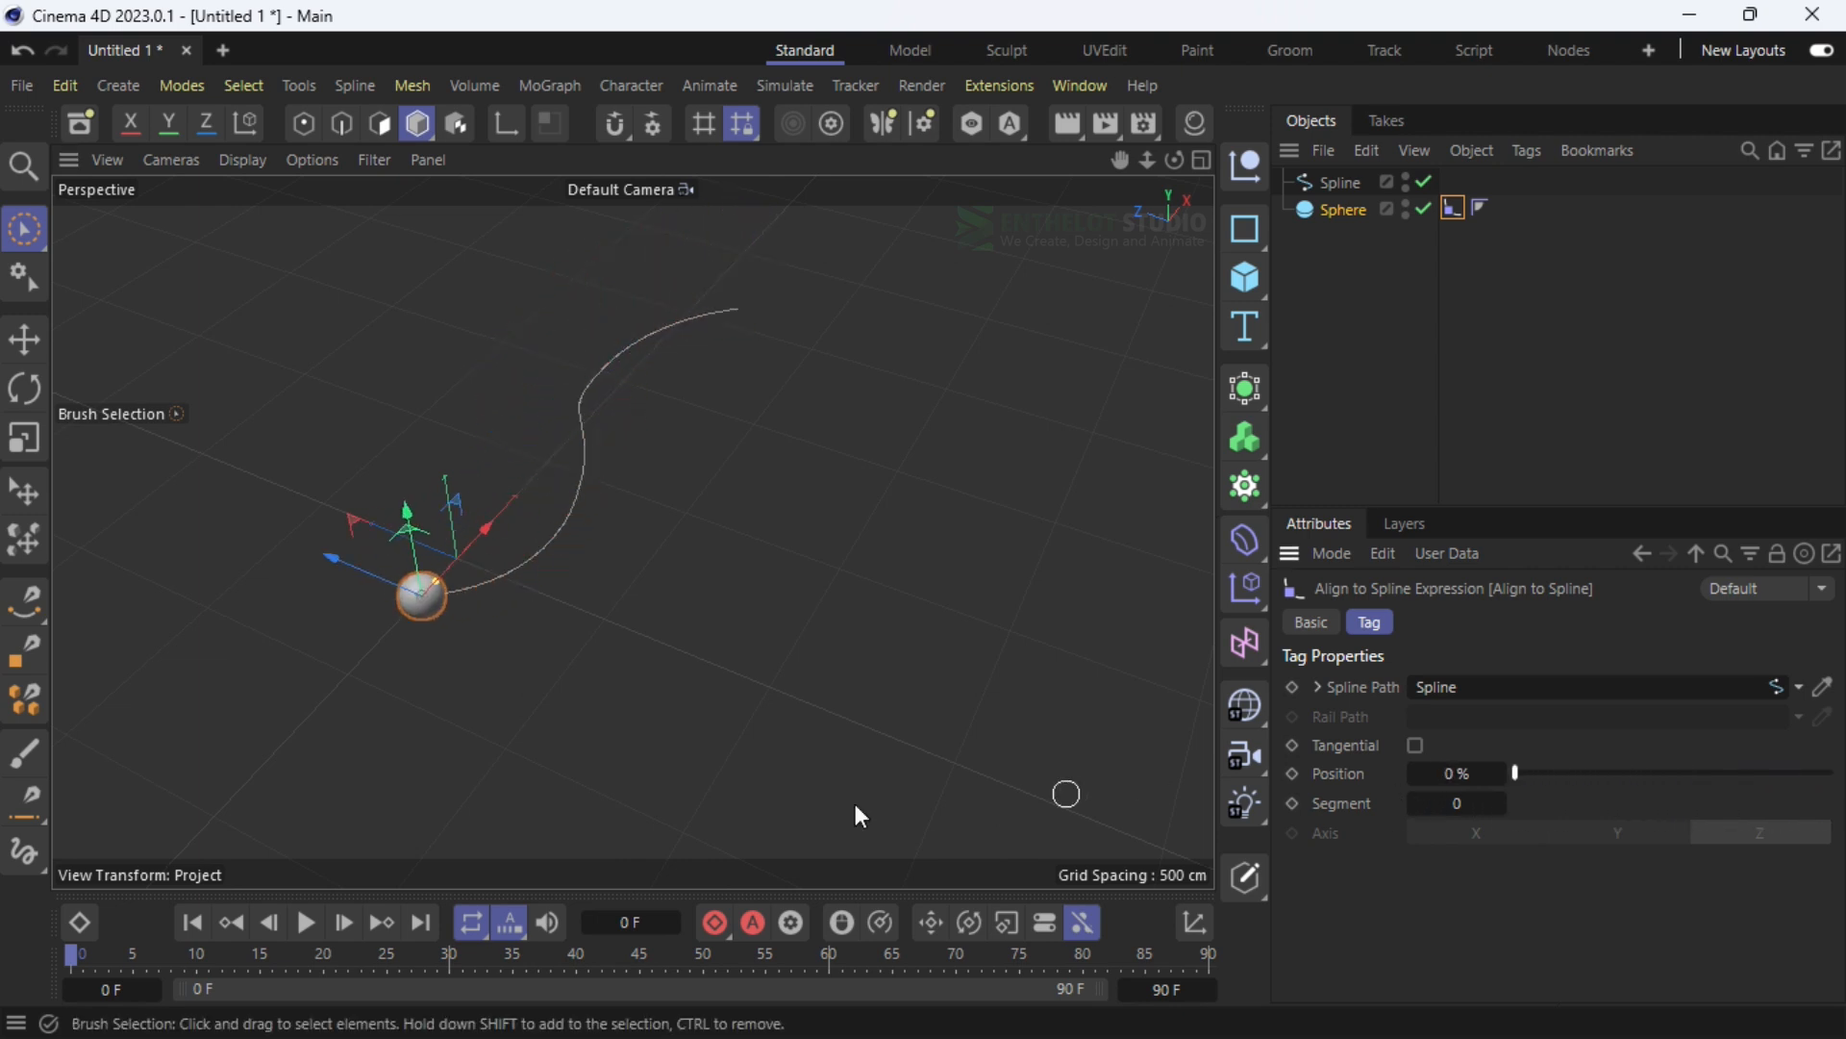
{"action": "scroll", "coordinate": [449, 578], "scroll_direction": "up", "scroll_amount": 3}
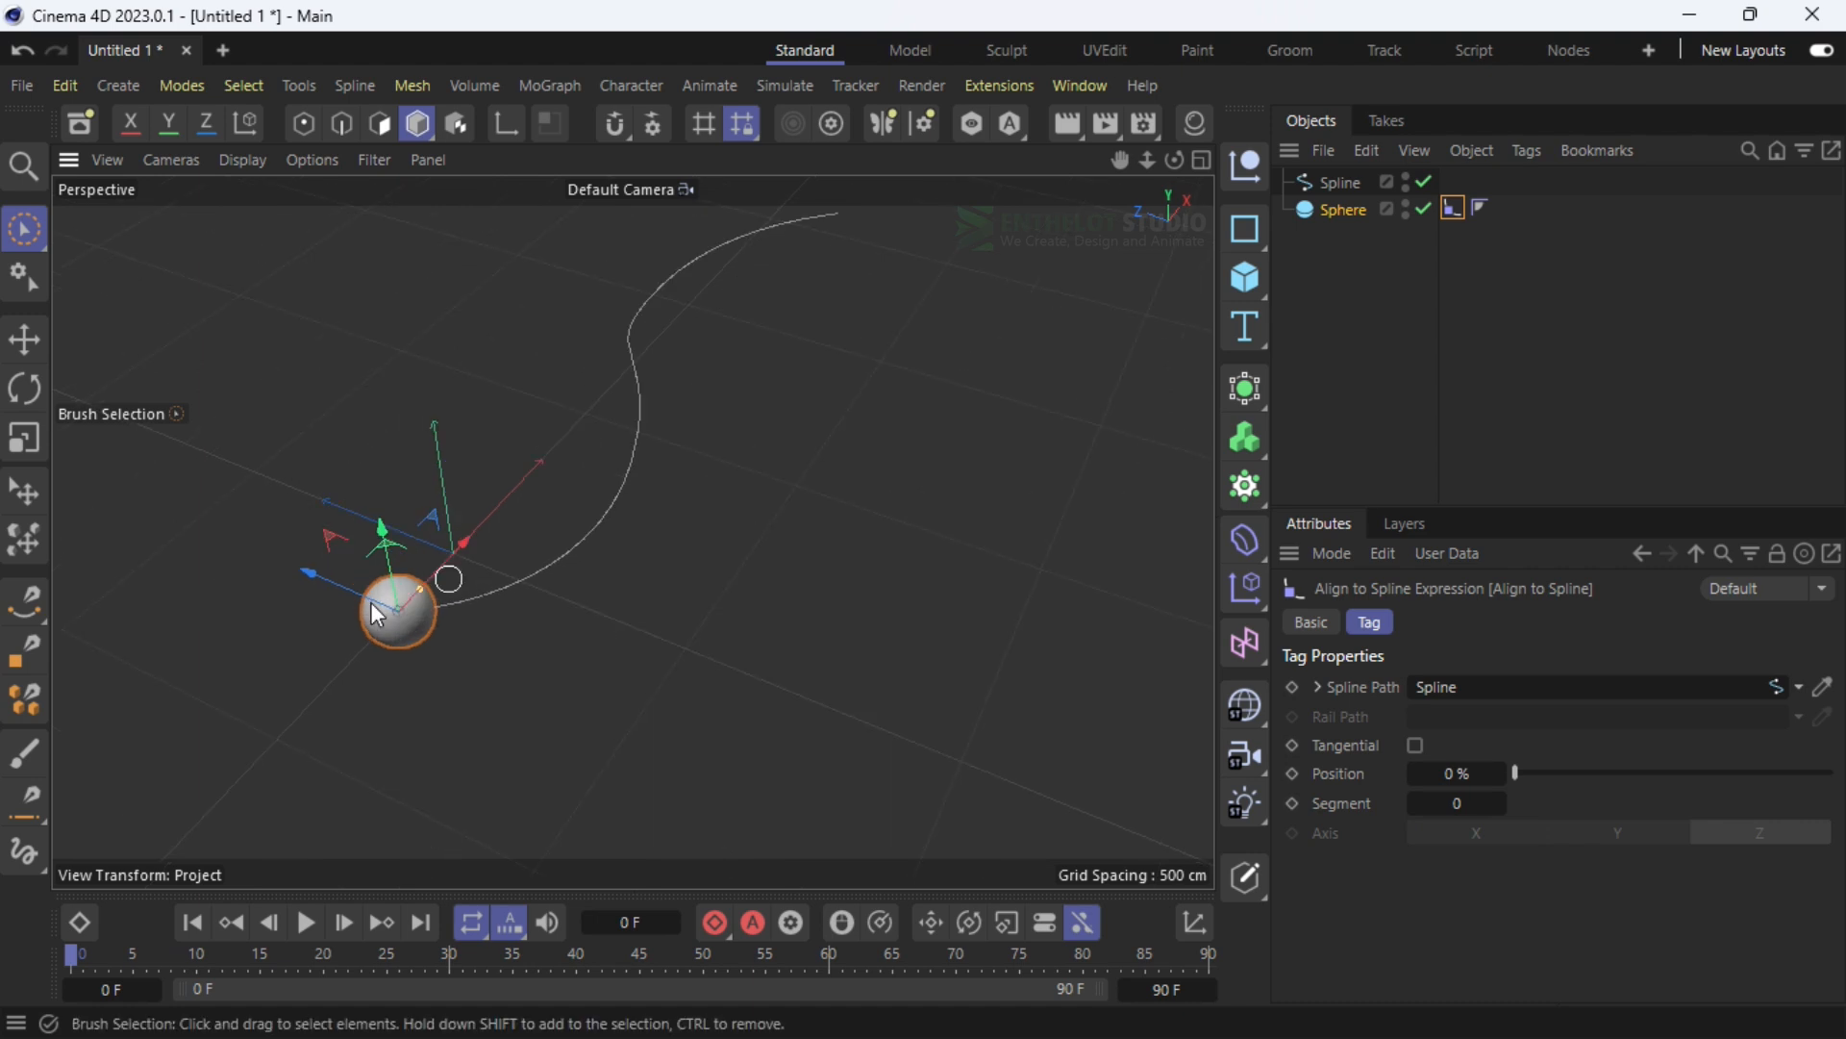
{"action": "scroll", "coordinate": [373, 603], "scroll_direction": "up", "scroll_amount": 3}
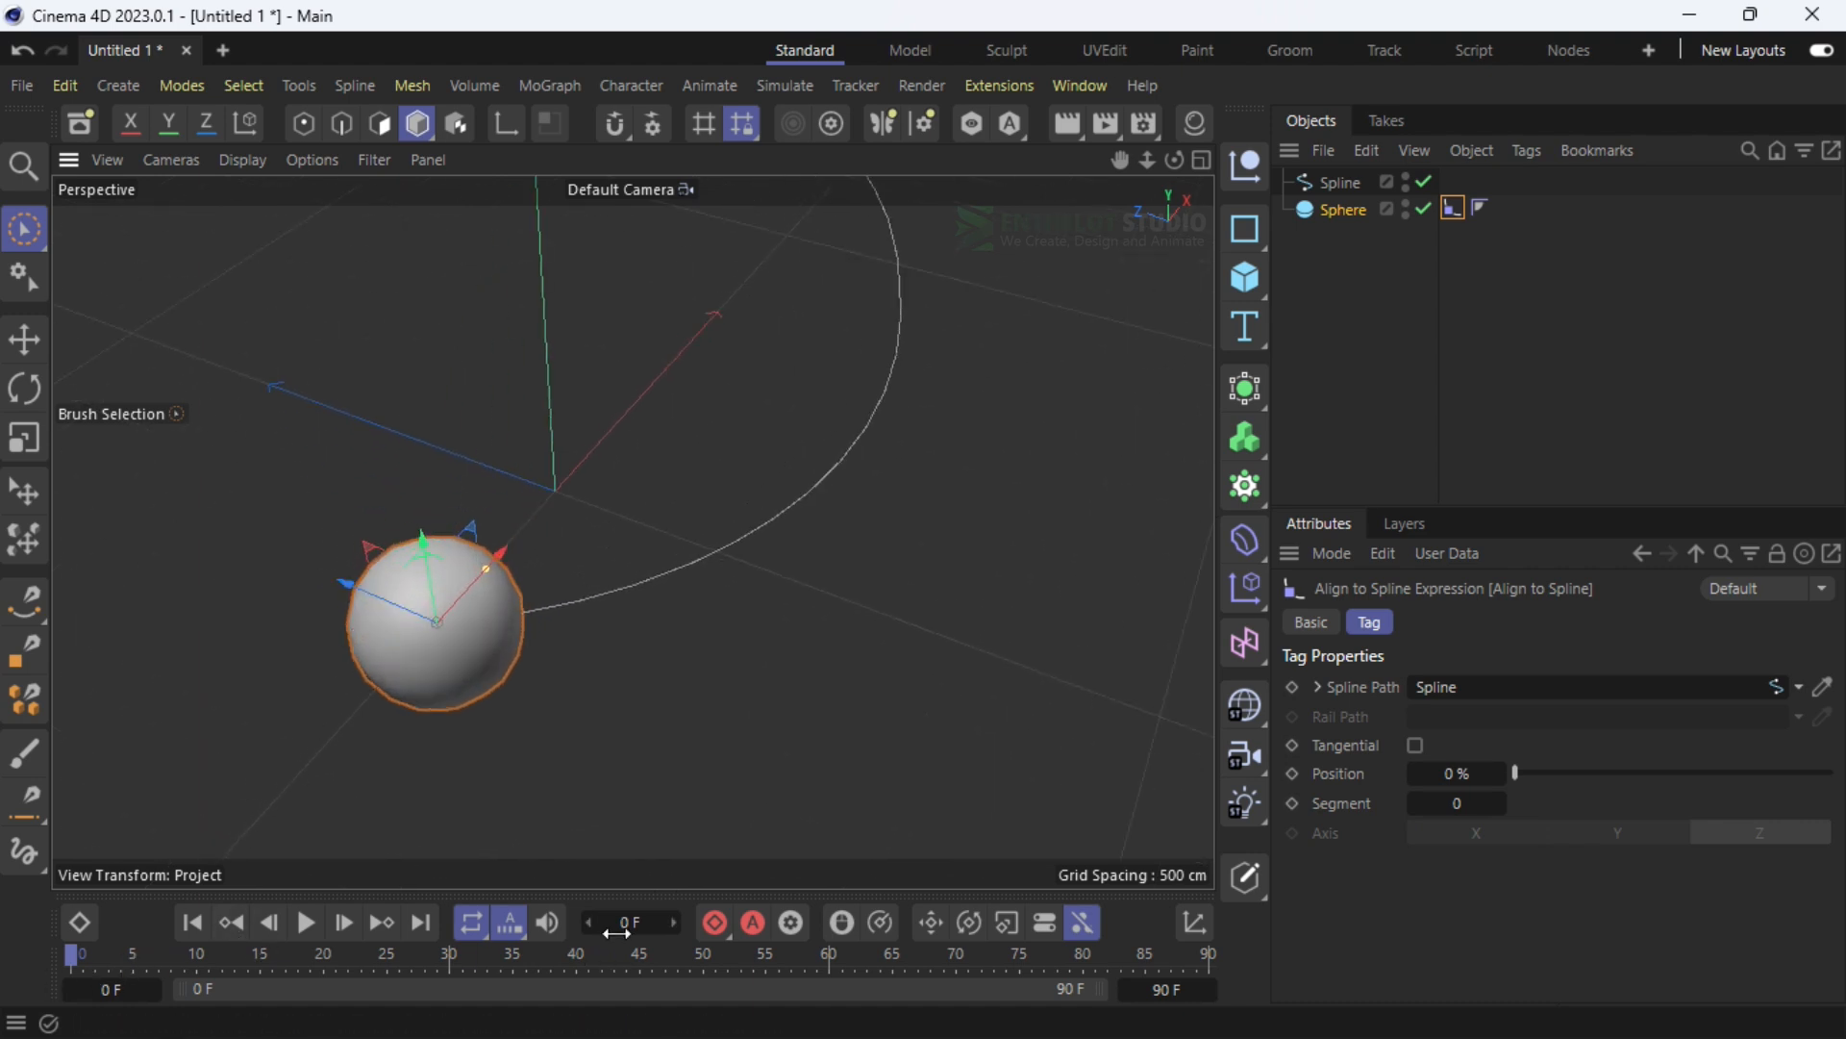
Record Position keyframes at 0% for the Align to Spline tag on frames 0 and 90
{"action": "left_click", "coordinate": [1290, 774]}
{"action": "left_click_drag", "start_coordinate": [72, 956], "coordinate": [1322, 991]}
{"action": "left_click", "coordinate": [1291, 774]}
Set the end of the animation's frame range to 300
{"action": "mouse_move", "coordinate": [1206, 956]}
{"action": "left_mouse_down"}
{"action": "mouse_move", "coordinate": [53, 947]}
{"action": "mouse_move", "coordinate": [1209, 956]}
{"action": "left_mouse_up"}
{"action": "left_click", "coordinate": [1169, 989]}
{"action": "double_click", "coordinate": [1168, 989]}
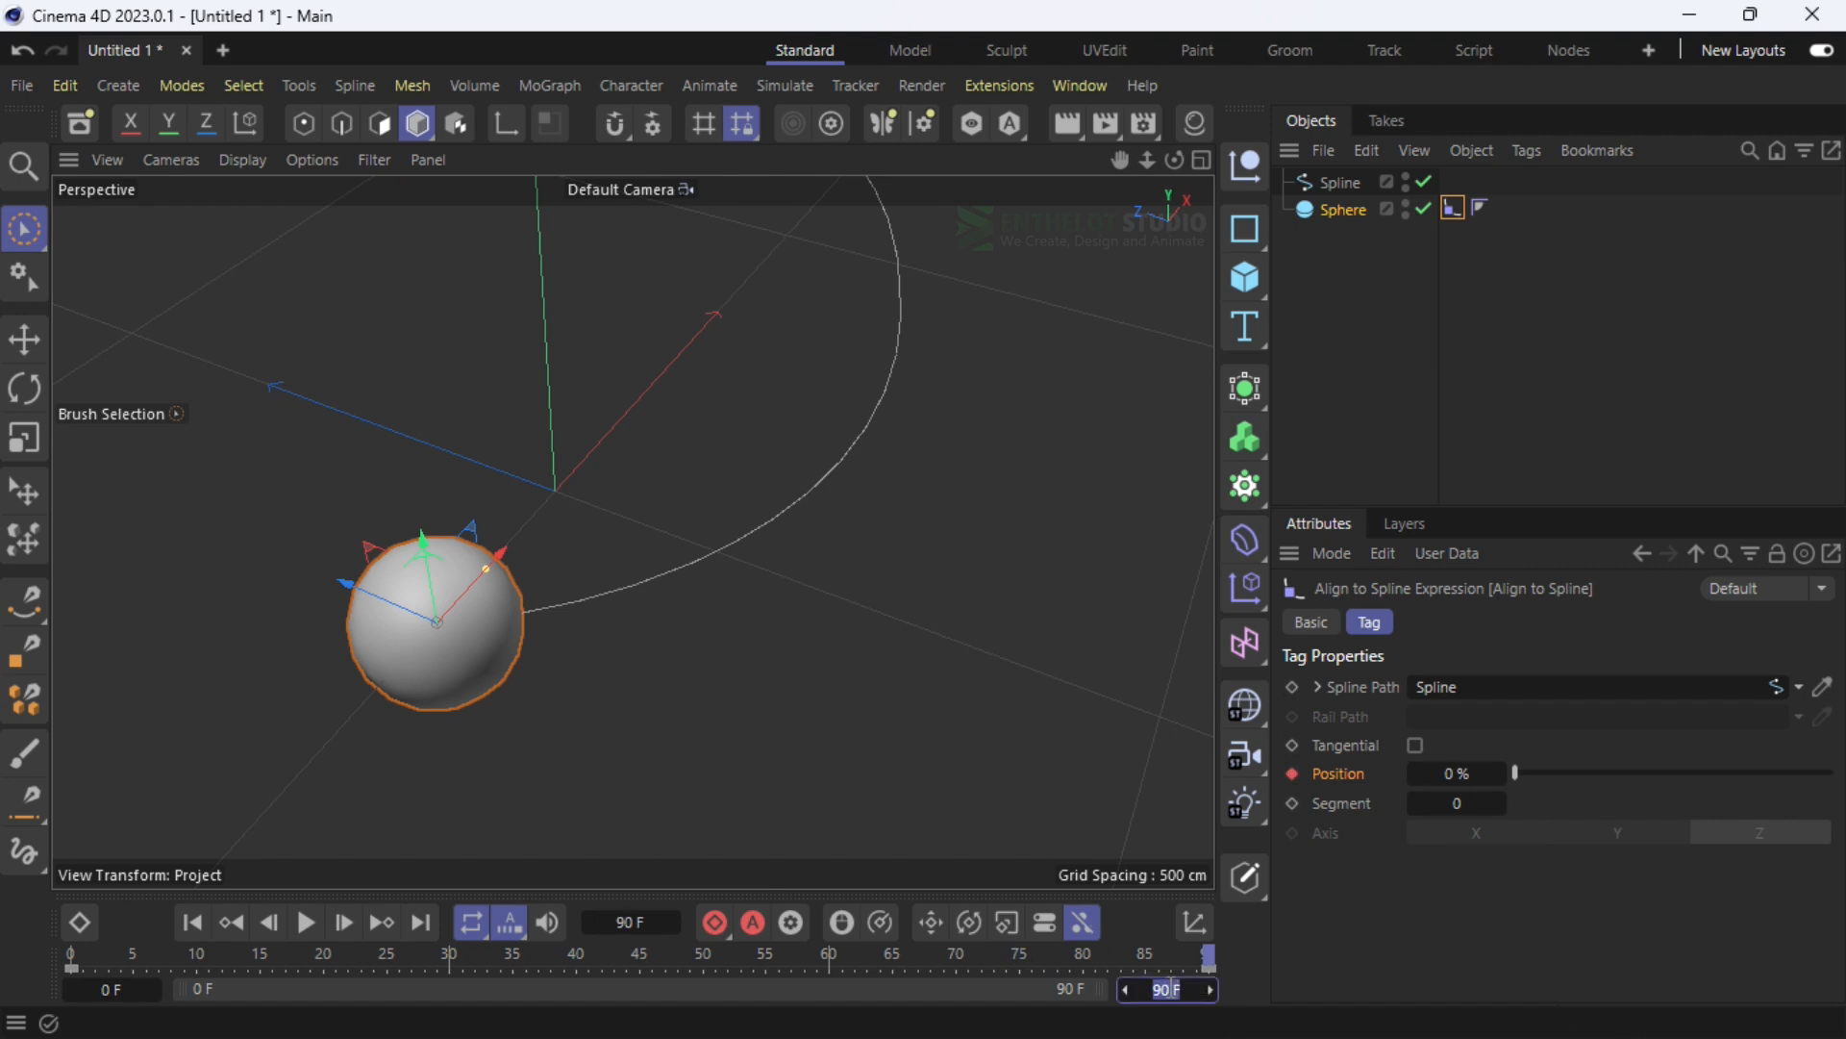
{"action": "type", "text": "300"}
{"action": "left_click", "coordinate": [1105, 755]}
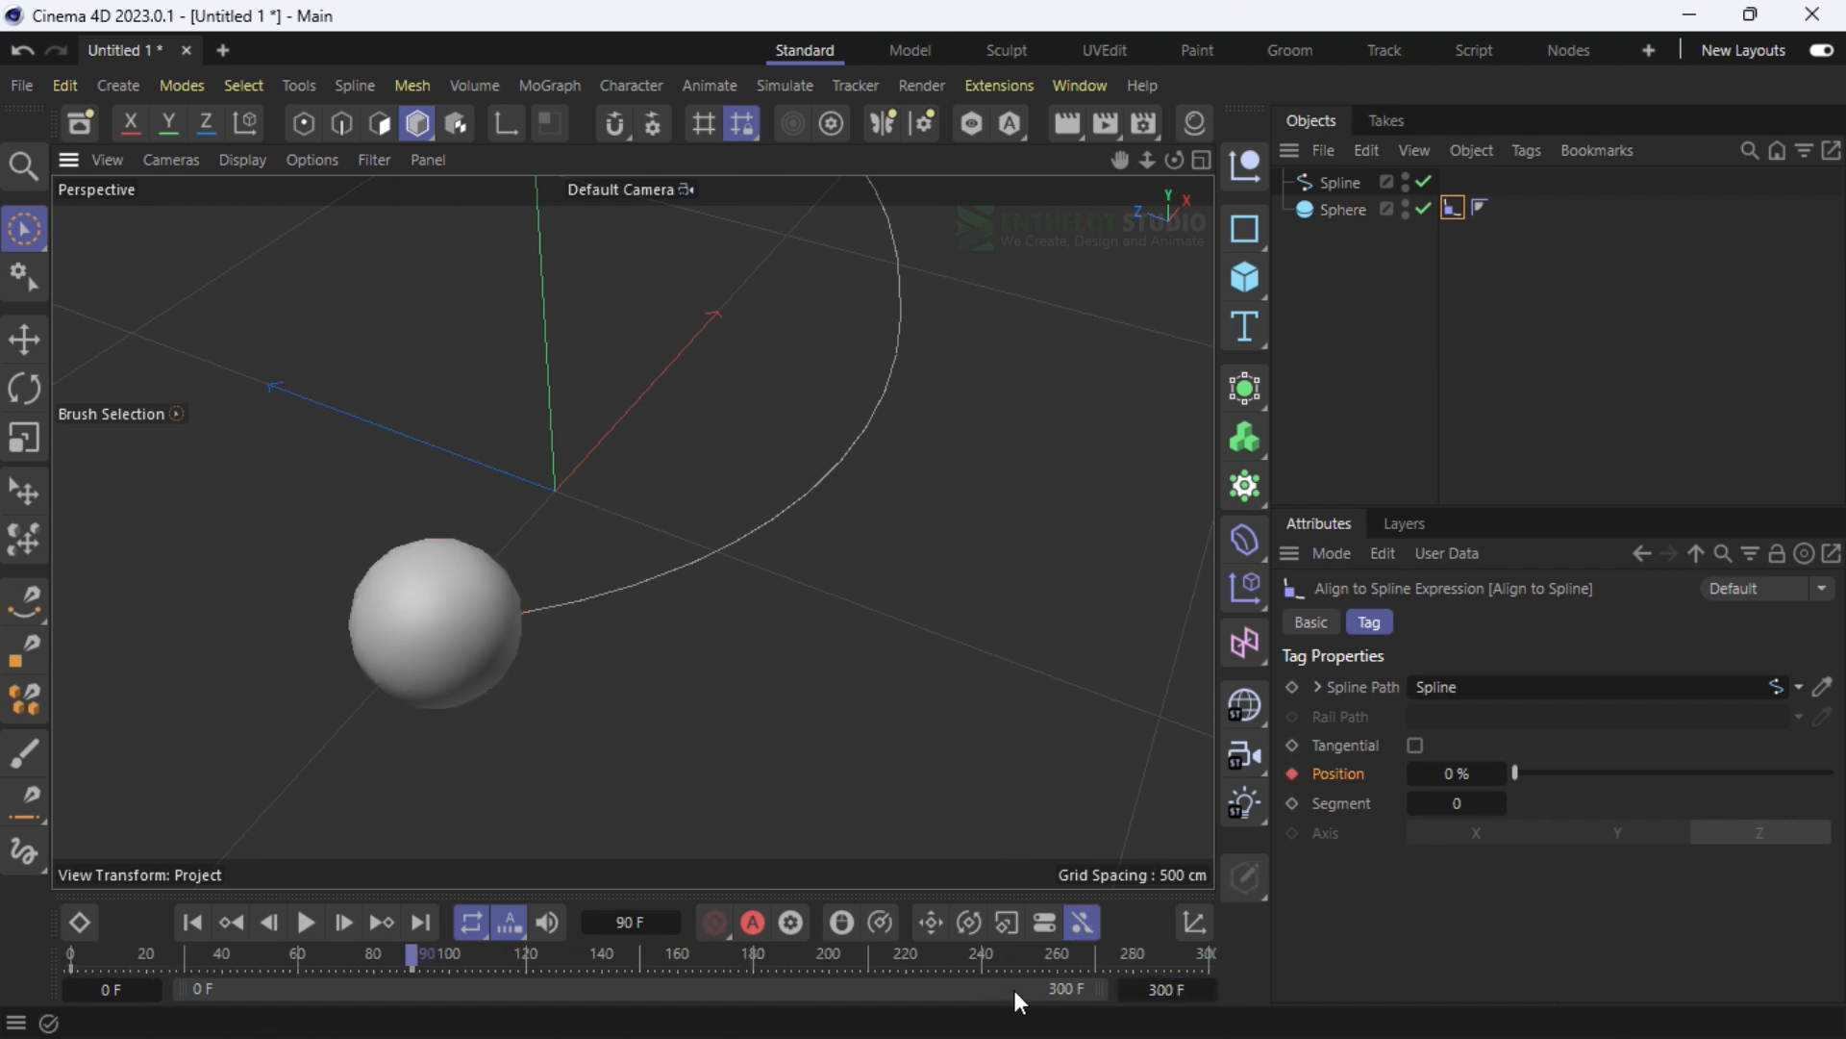
Move the frame 90 Position keyframe to frame 300 and key the Align to Spline tag's Position there at 100%
{"action": "left_click_drag", "start_coordinate": [416, 968], "coordinate": [1209, 988]}
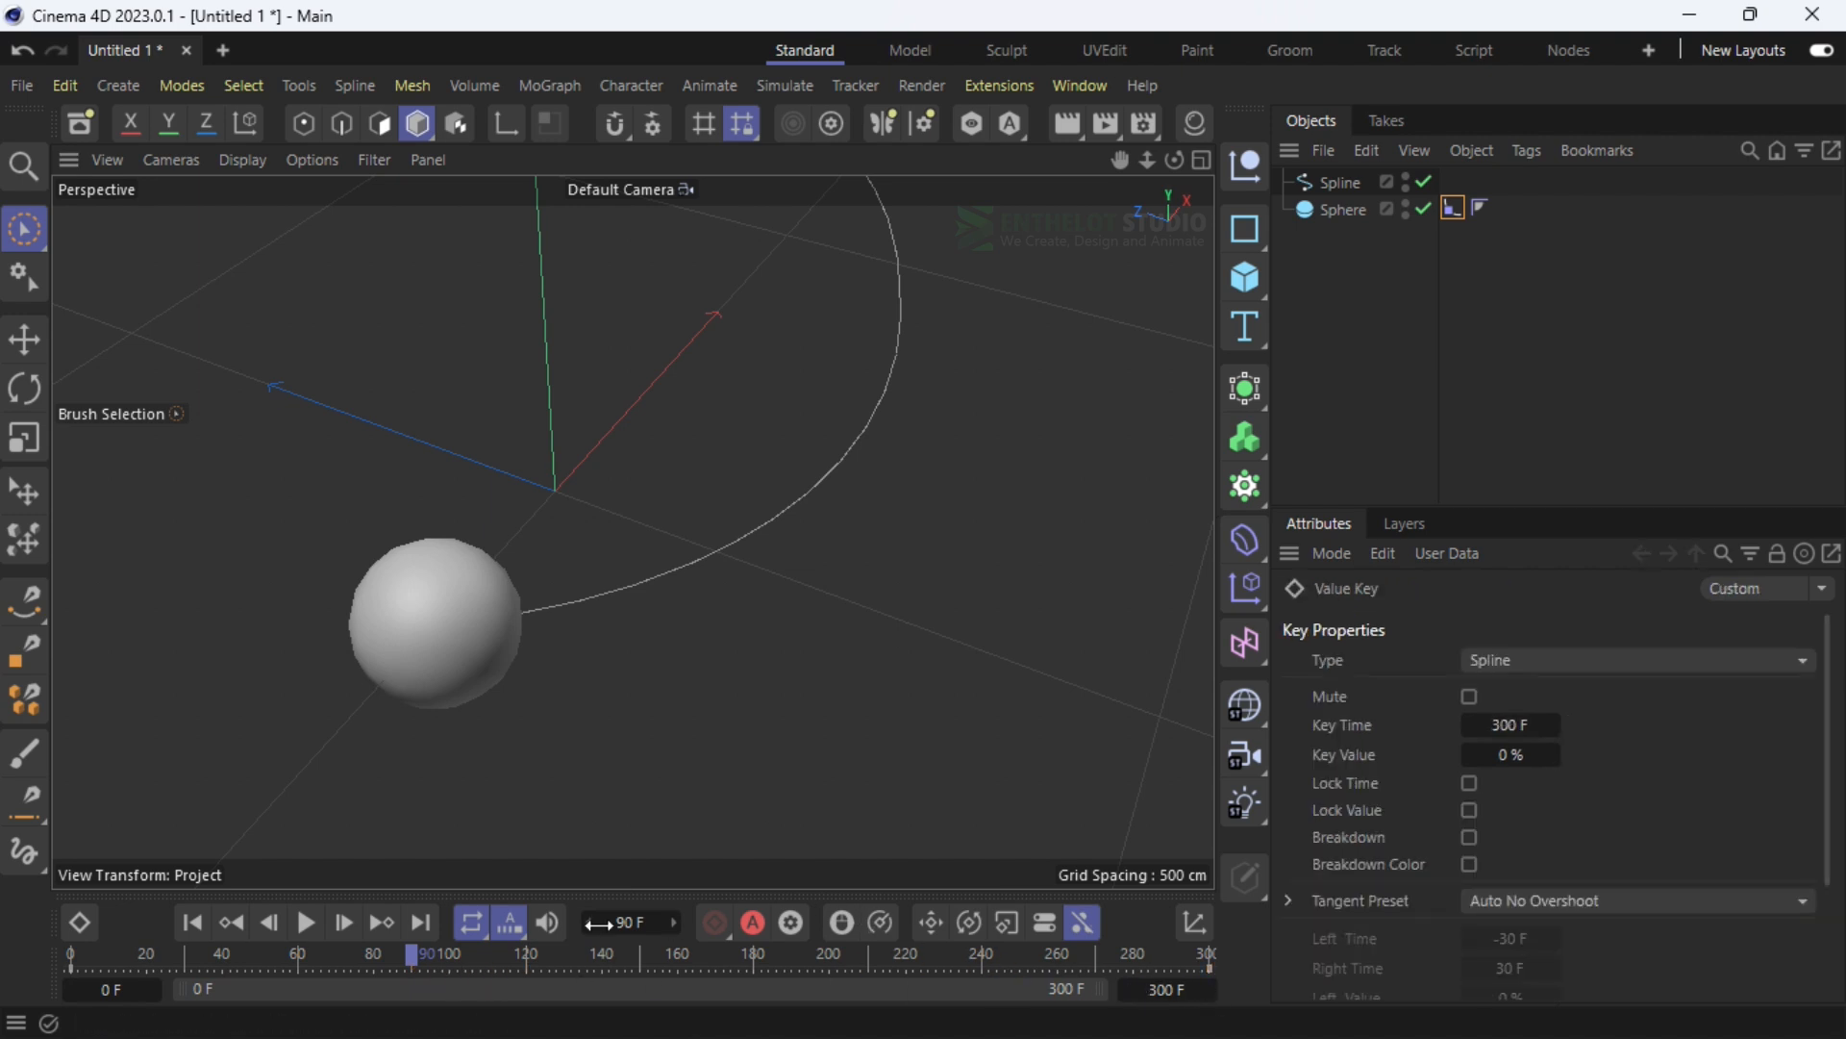
{"action": "left_click", "coordinate": [391, 921]}
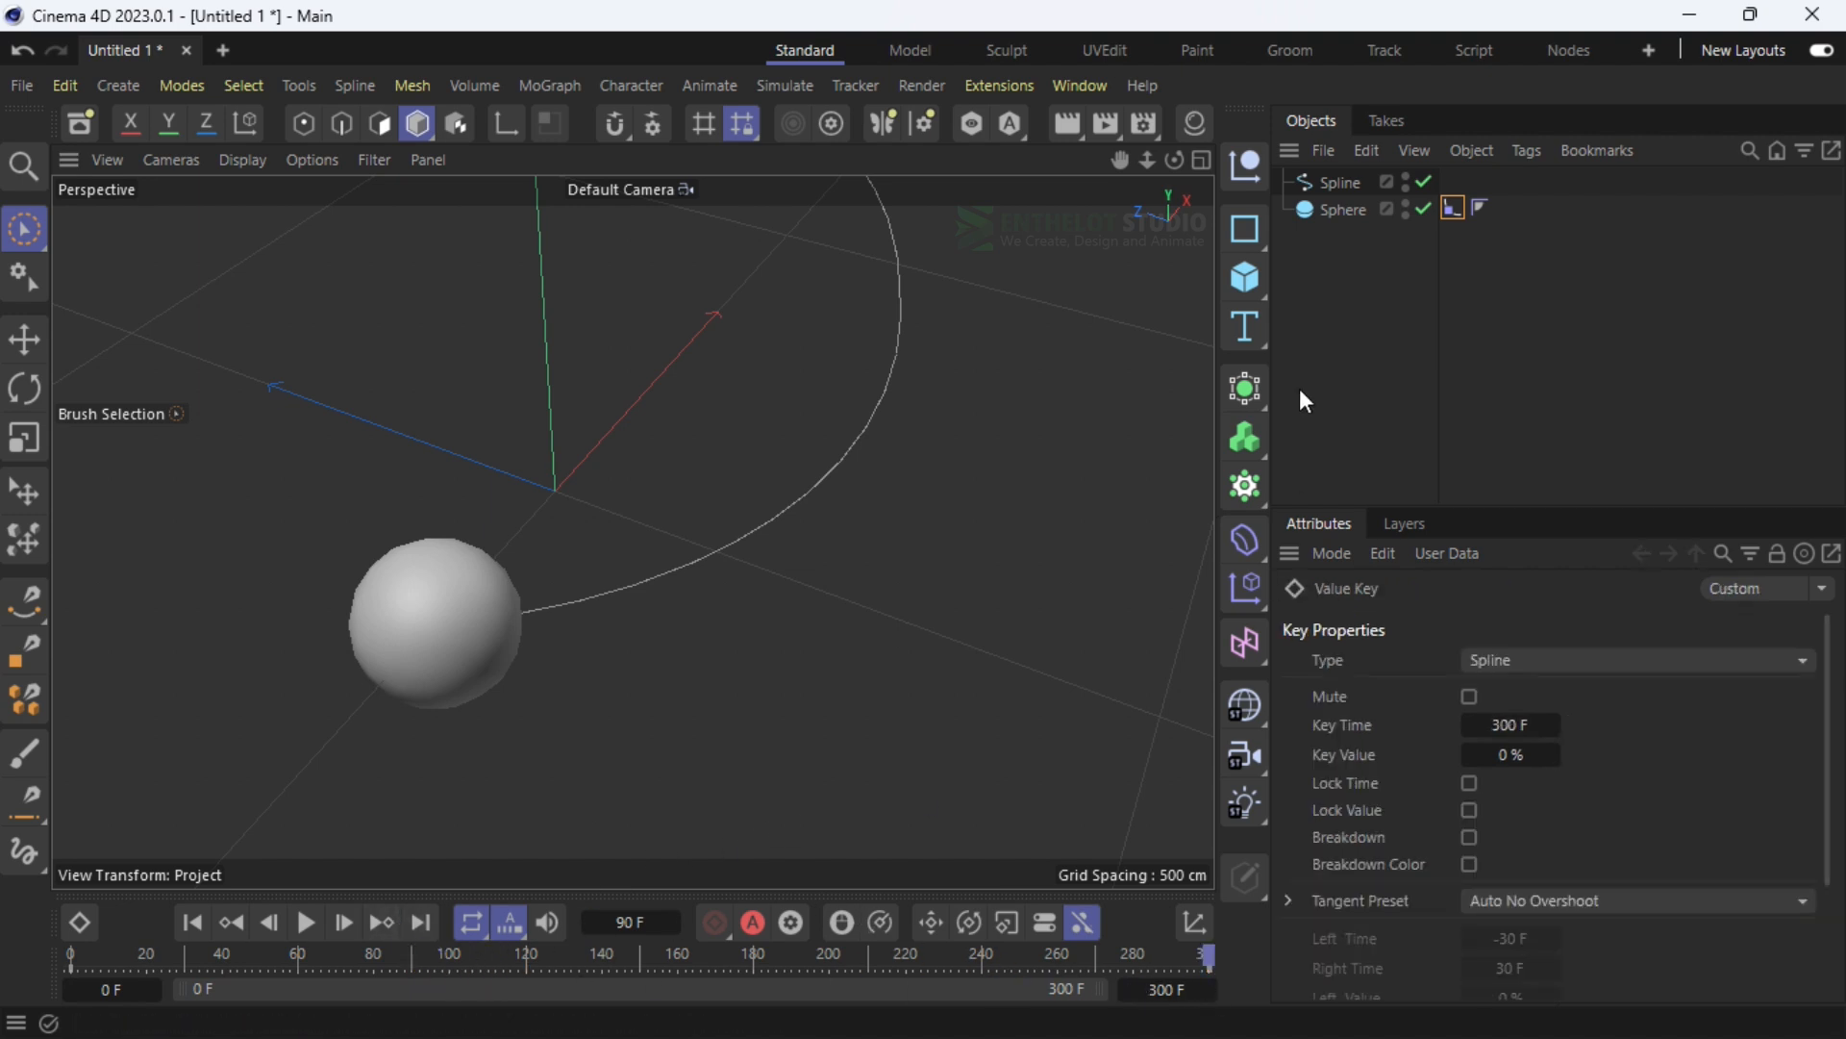
{"action": "left_click", "coordinate": [1336, 181]}
{"action": "left_click", "coordinate": [1453, 209]}
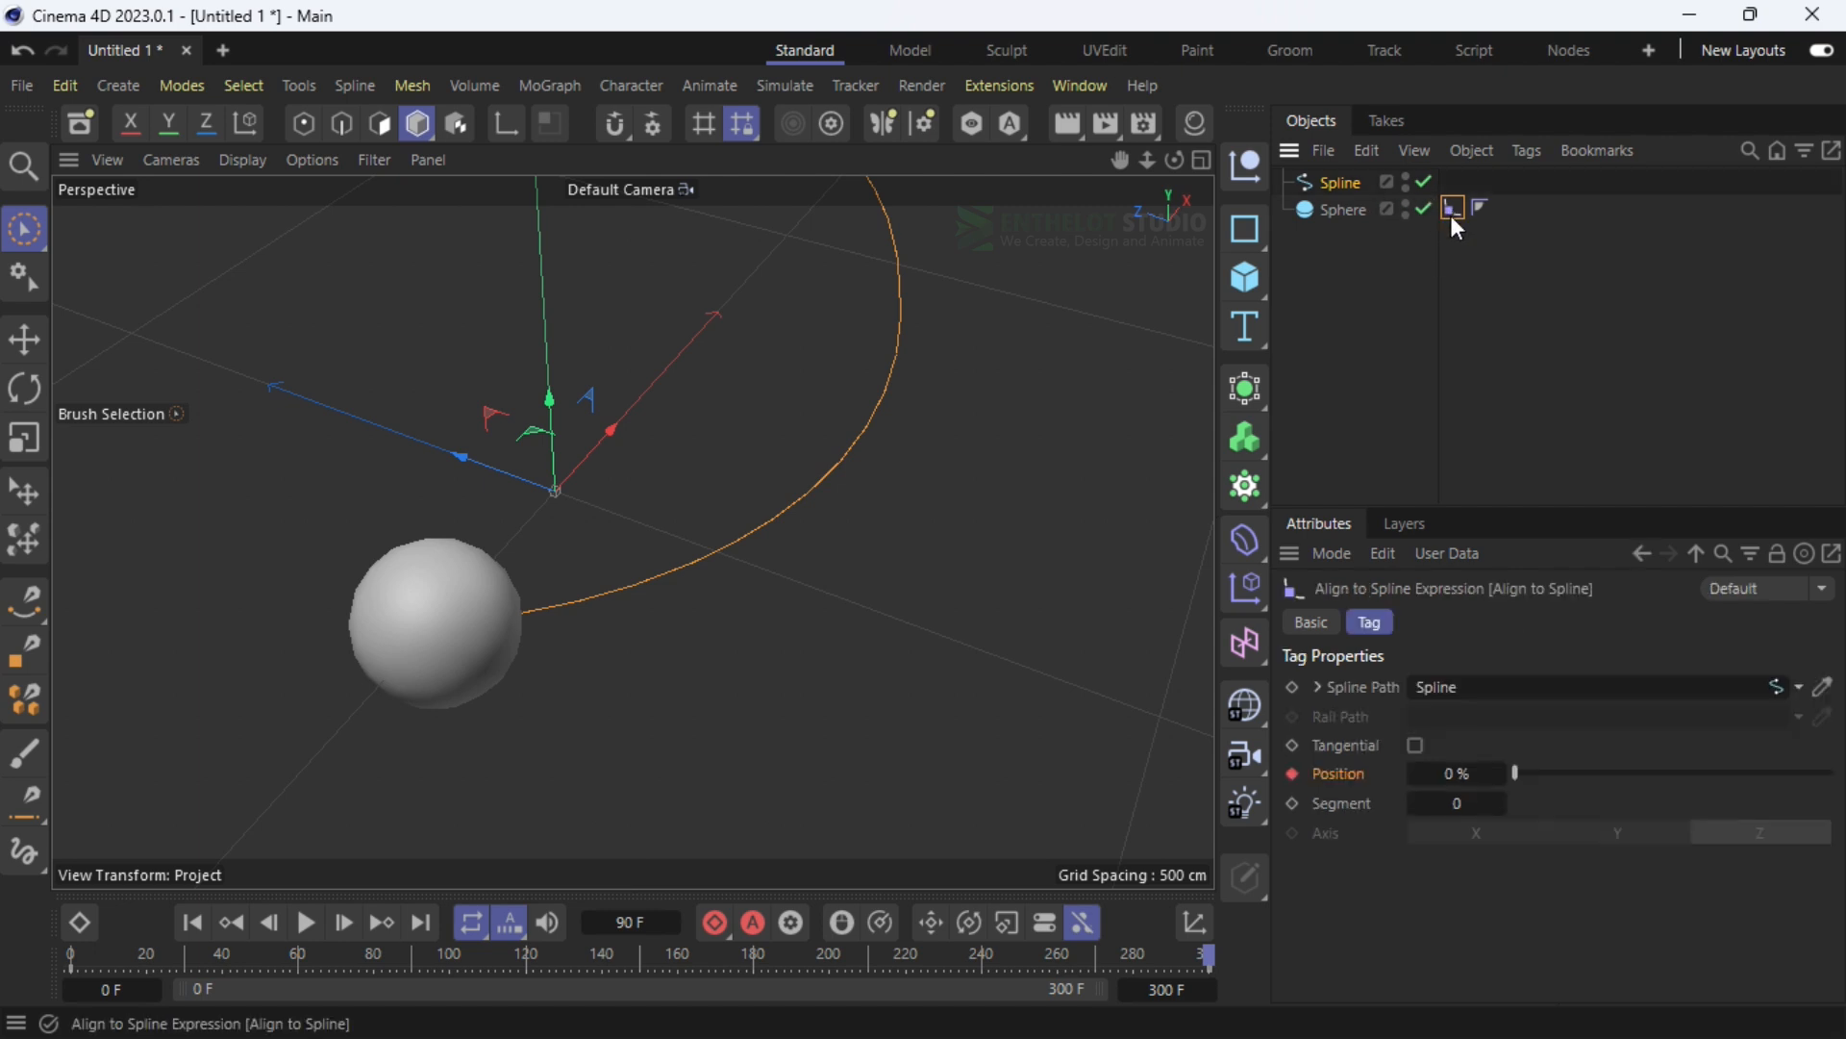
{"action": "left_click_drag", "start_coordinate": [1731, 777], "coordinate": [1832, 777]}
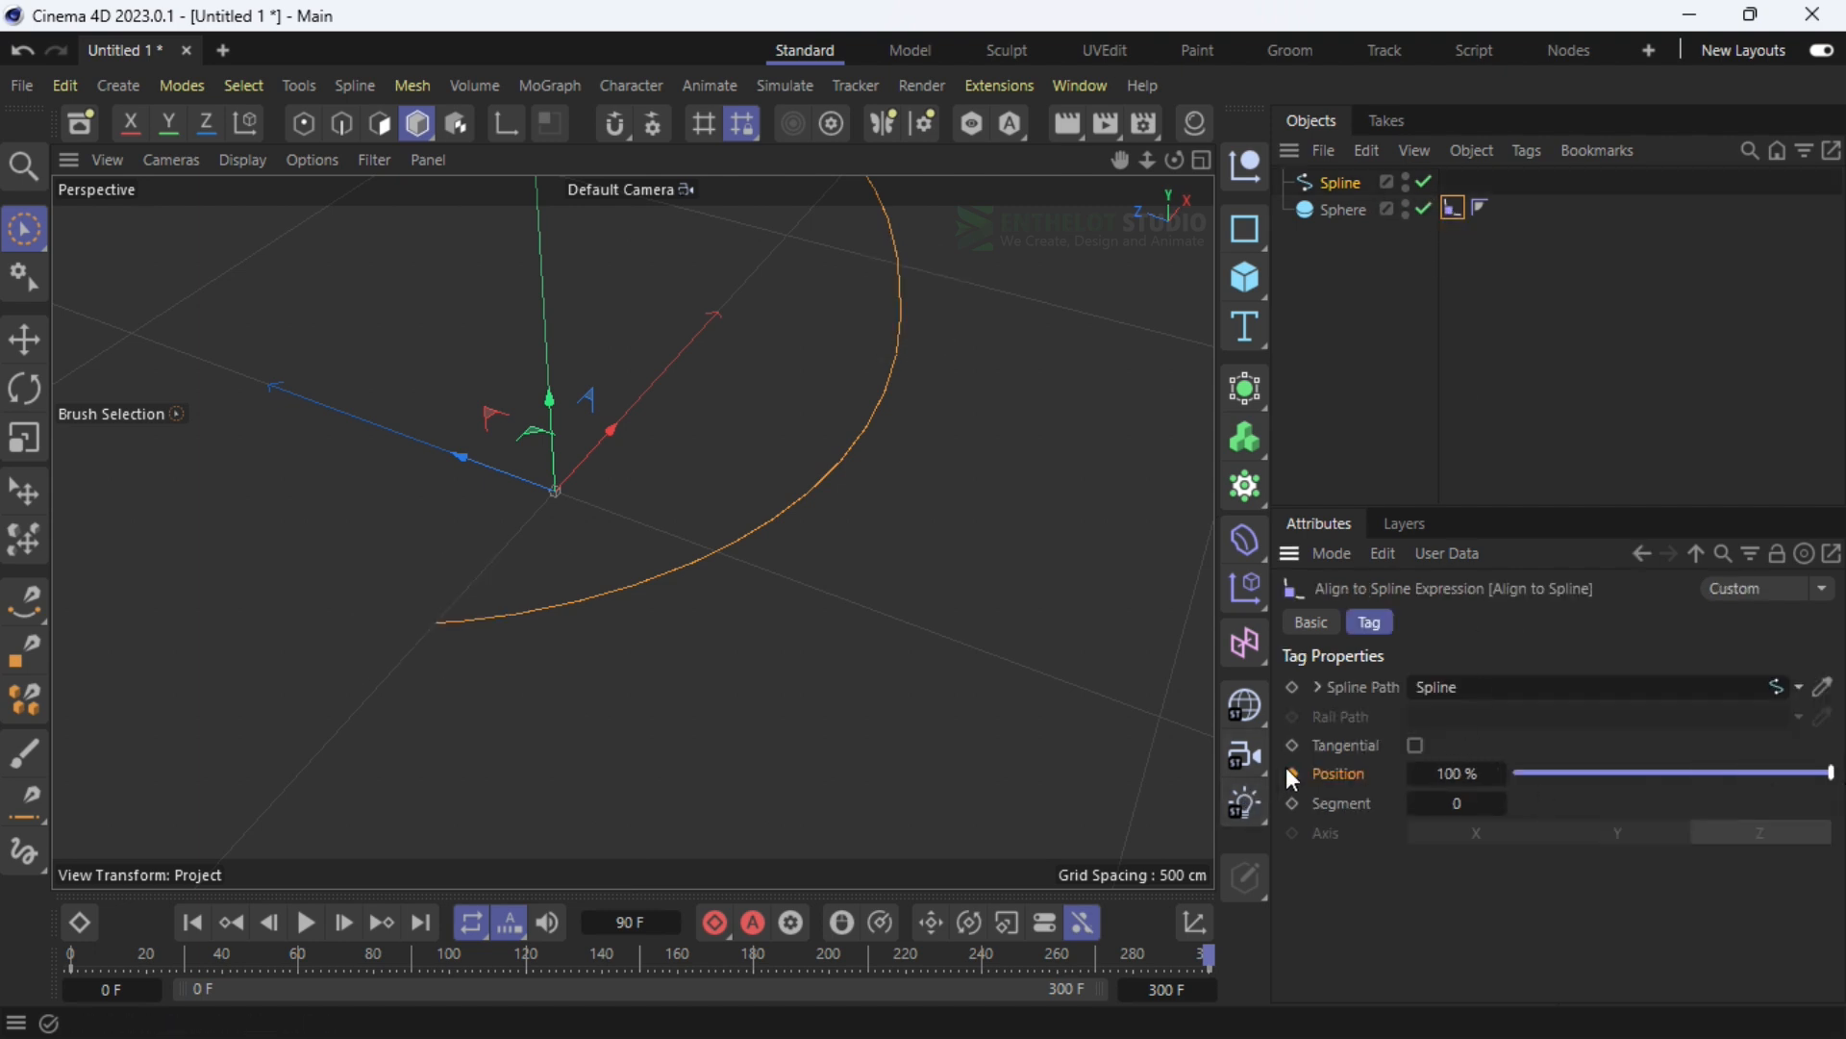
Frame the whole spline in the Perspective view and play the animation from the first frame to check the sphere's motion
{"action": "left_click_drag", "start_coordinate": [1117, 164], "coordinate": [741, 357]}
{"action": "scroll", "coordinate": [739, 537], "scroll_direction": "down", "scroll_amount": 5}
{"action": "scroll", "coordinate": [740, 536], "scroll_direction": "down", "scroll_amount": 2}
{"action": "left_click_drag", "start_coordinate": [1174, 161], "coordinate": [636, 726]}
{"action": "left_click", "coordinate": [192, 922]}
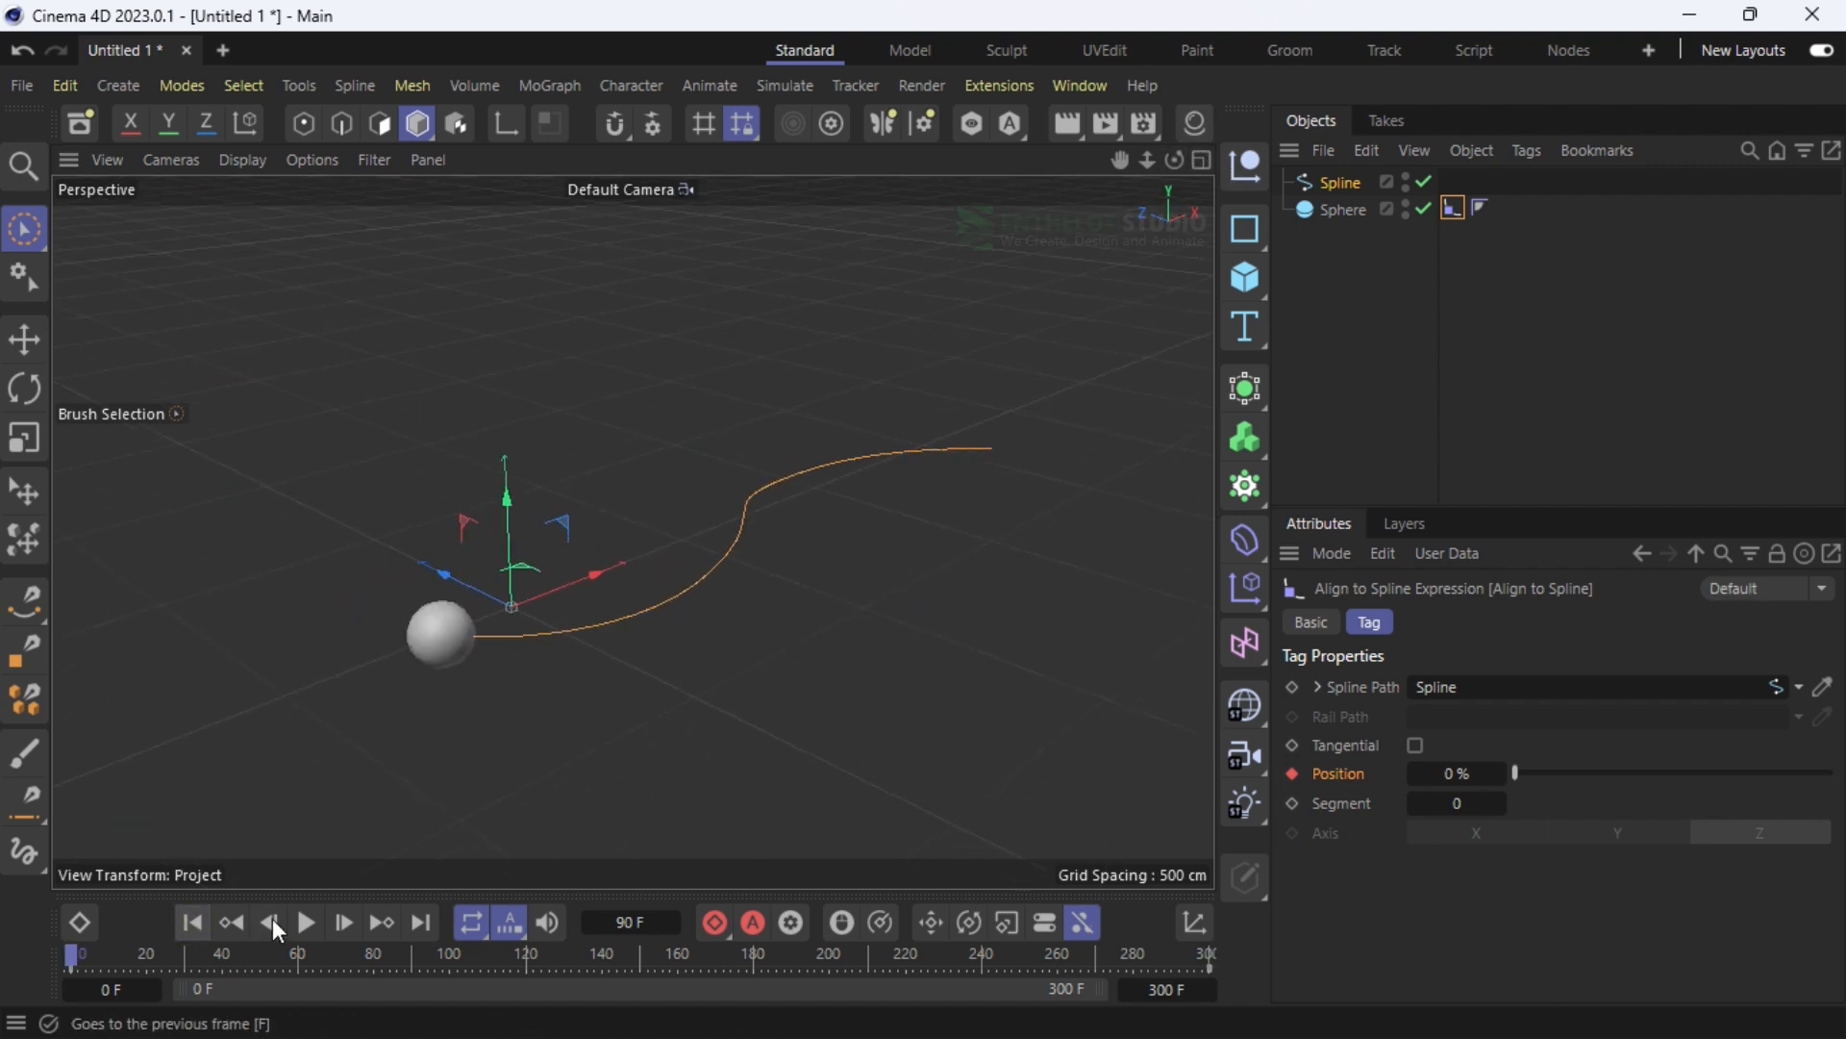
{"action": "left_click", "coordinate": [306, 921]}
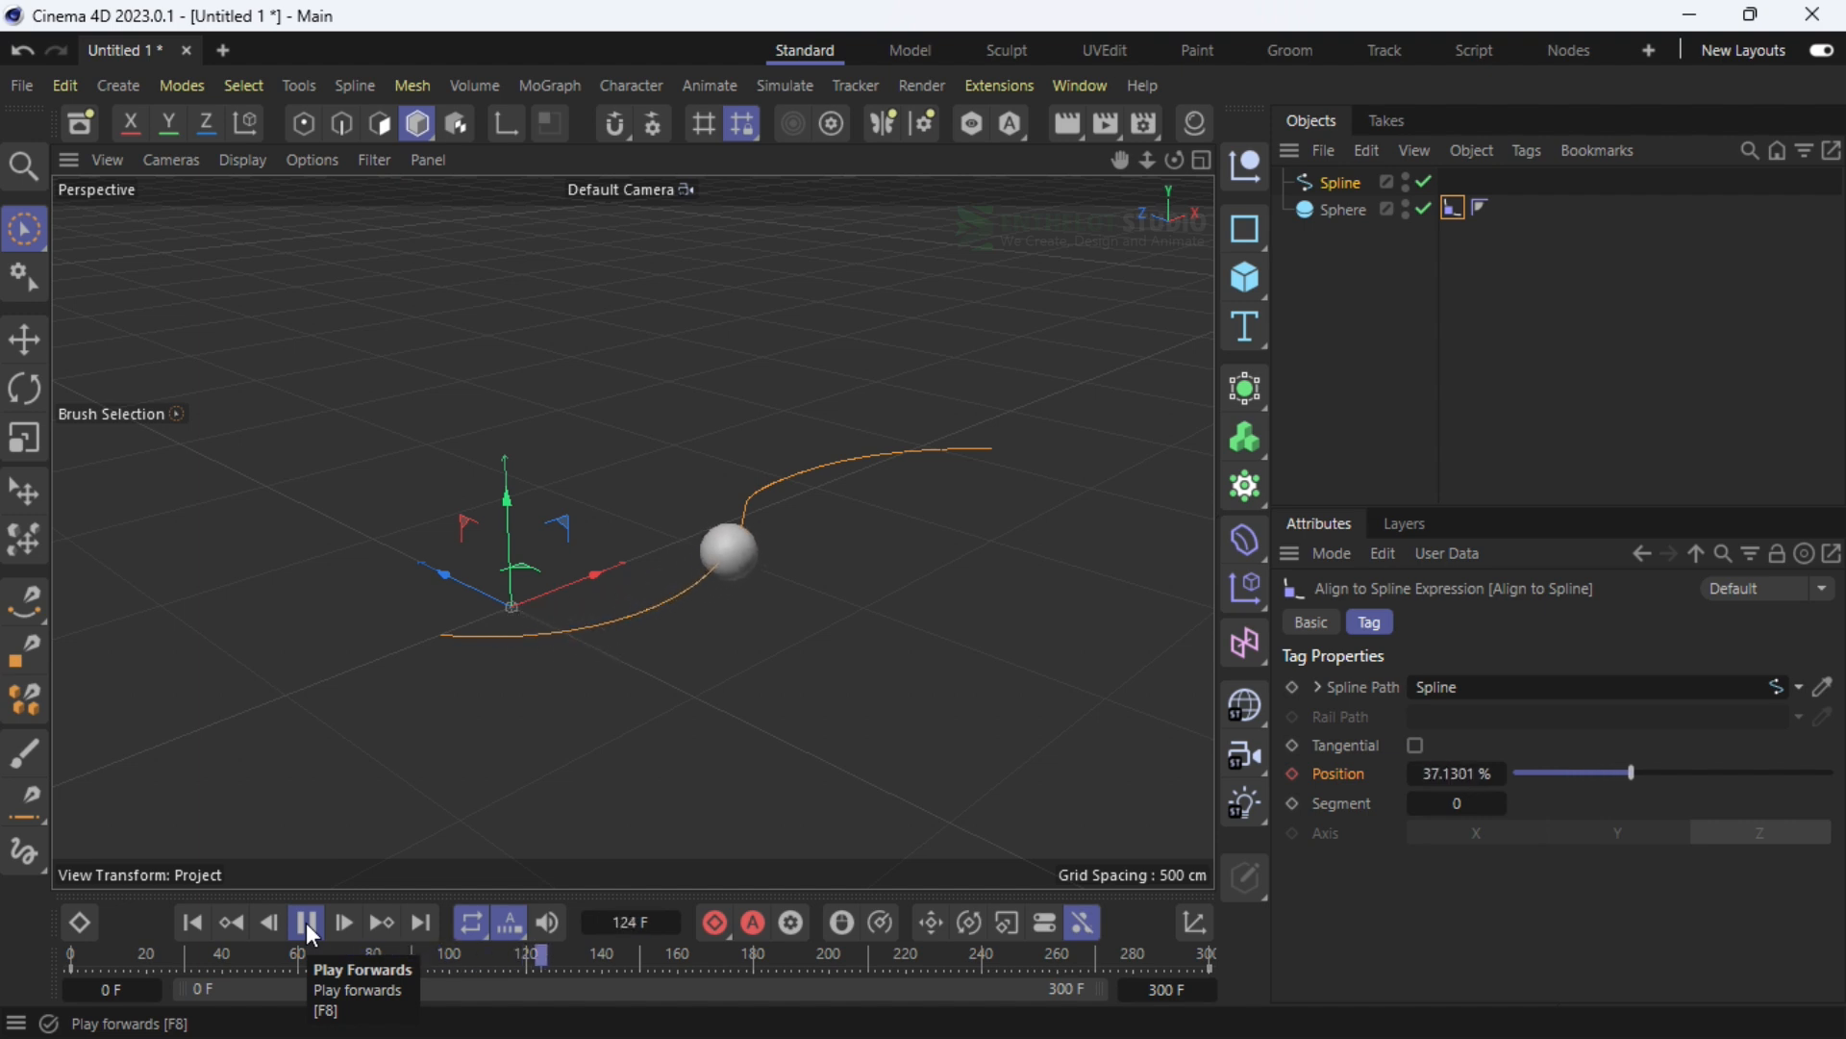
{"action": "left_click", "coordinate": [305, 922]}
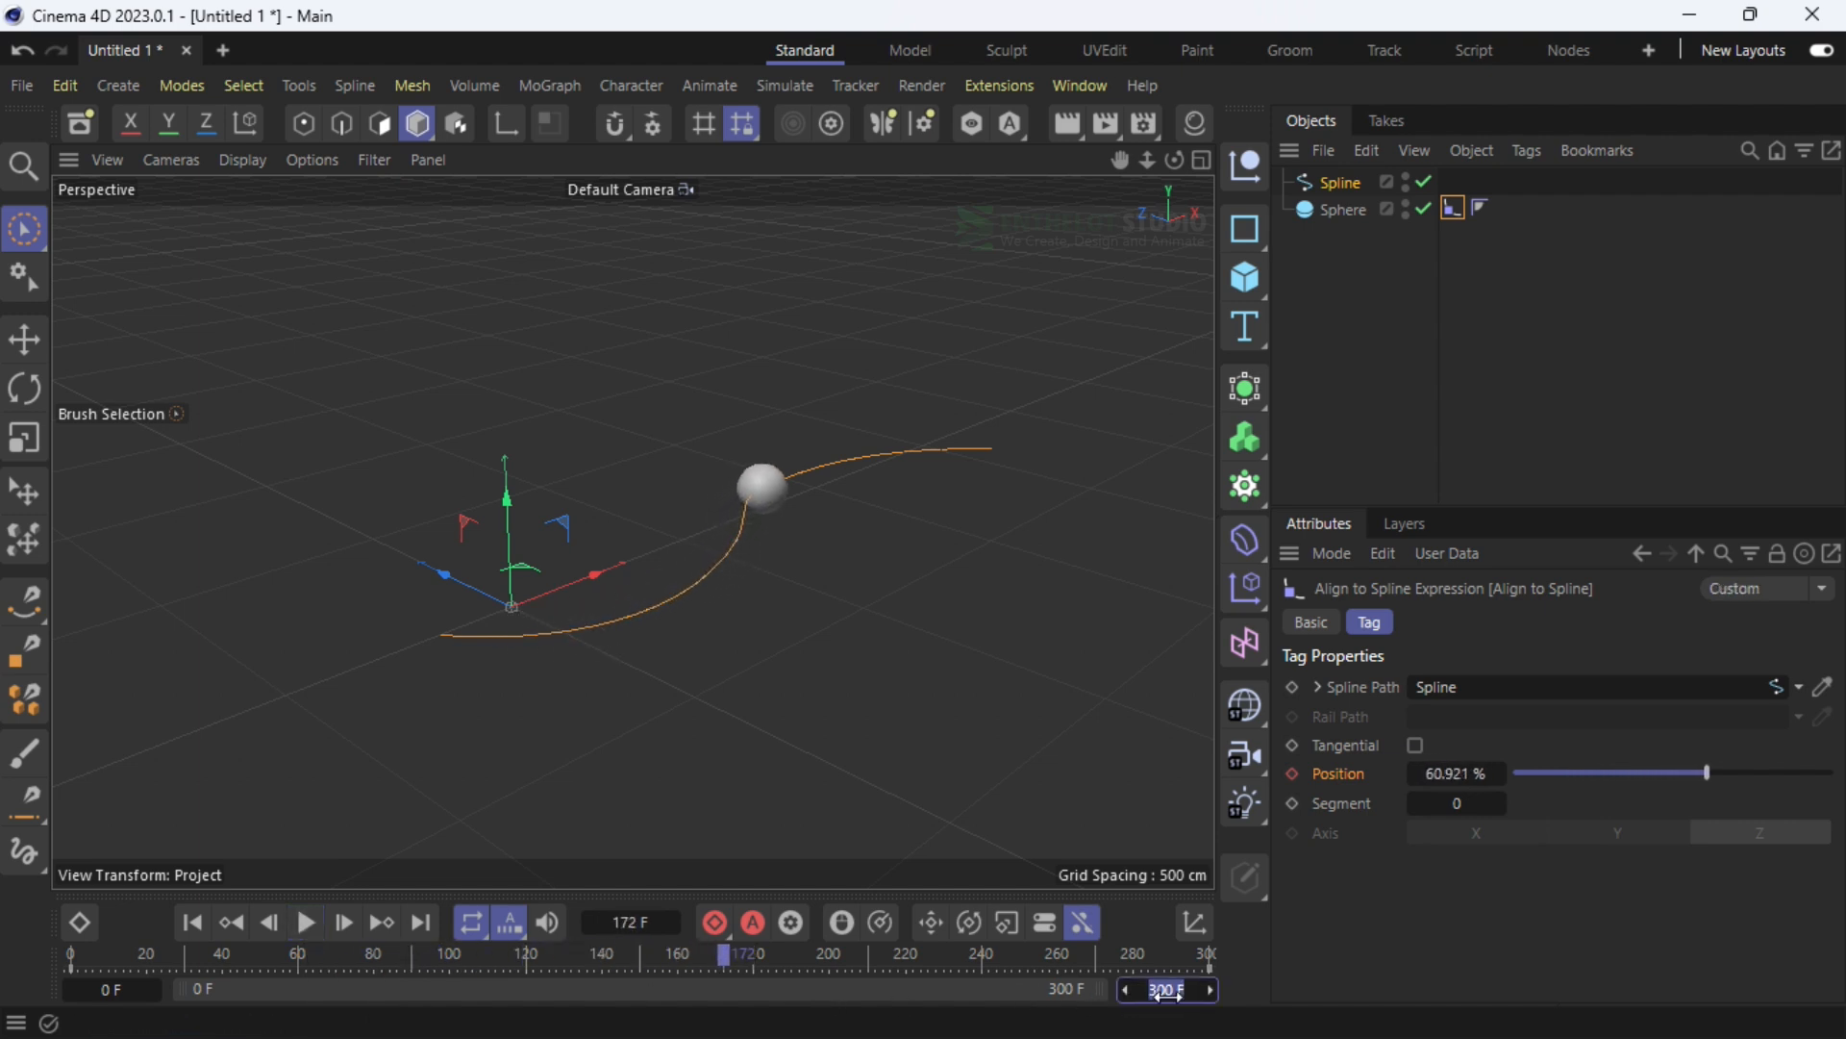
Open the Timeline (Dope Sheet) and enlarge its area to inspect the Align to Spline track's keys
{"action": "left_click", "coordinate": [1081, 82]}
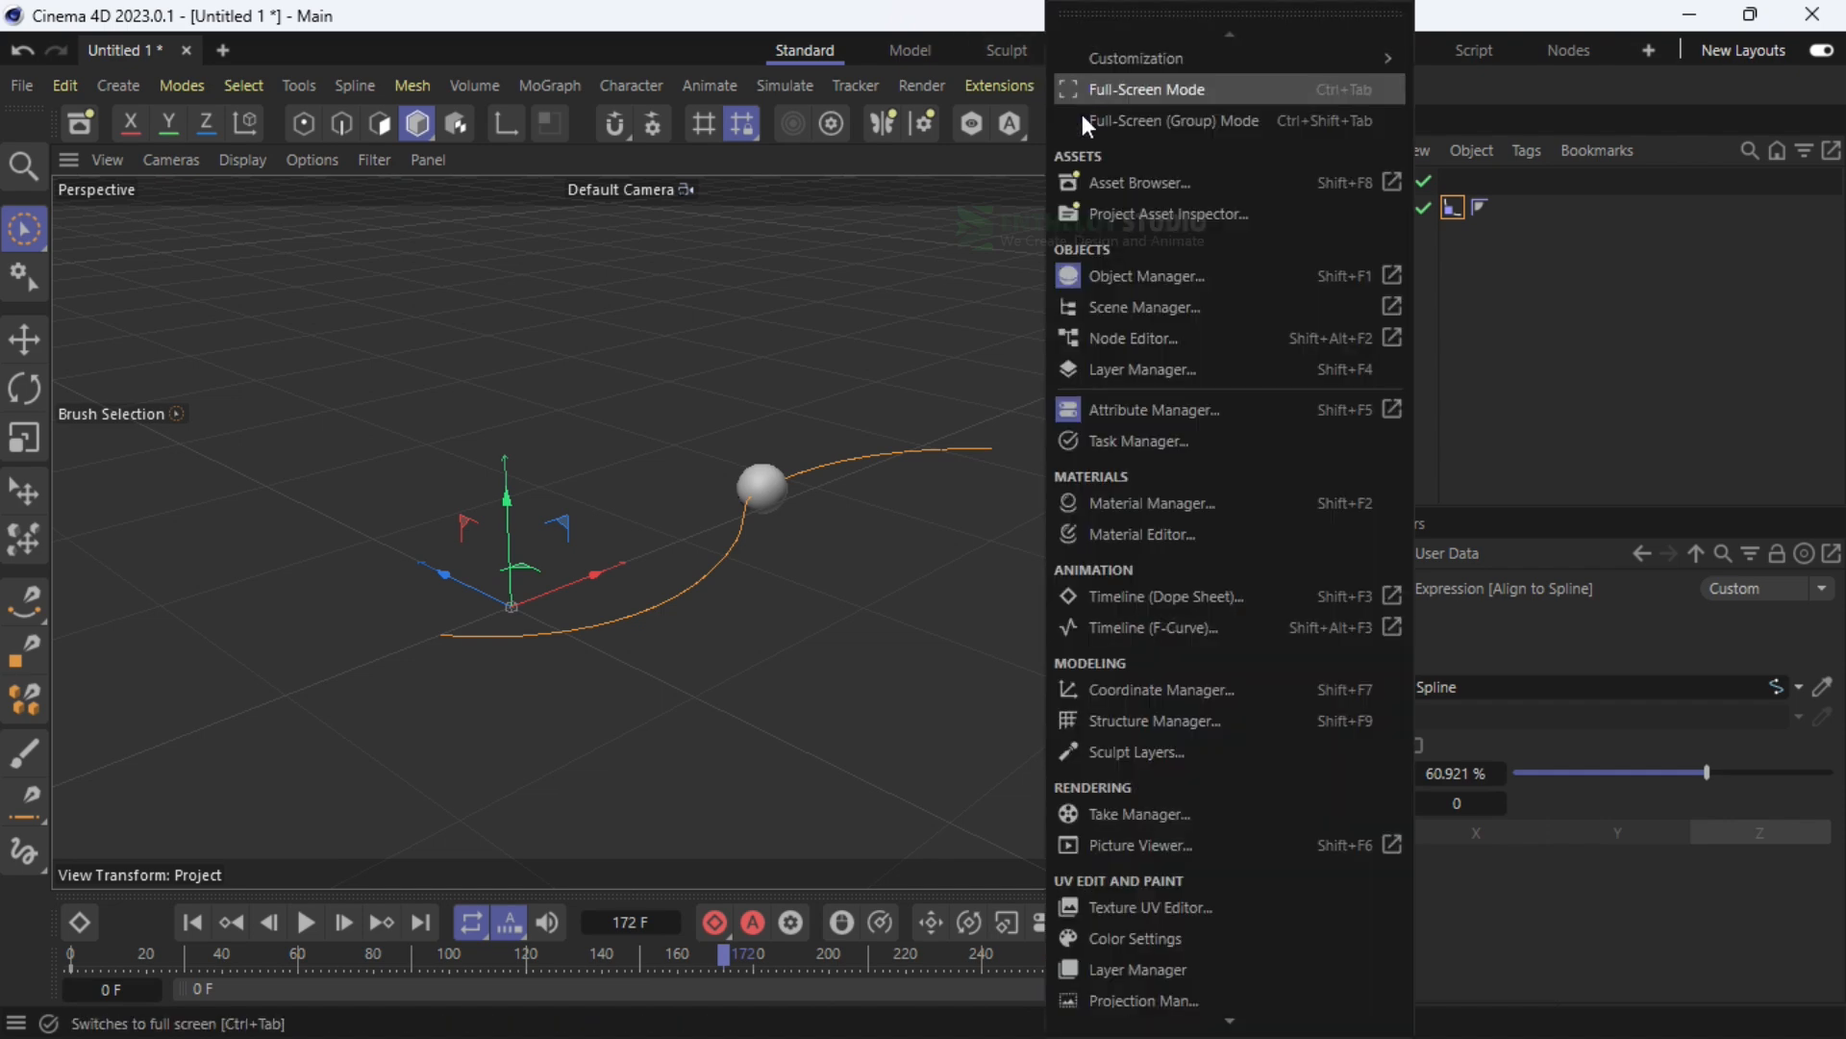
{"action": "left_click", "coordinate": [1146, 594]}
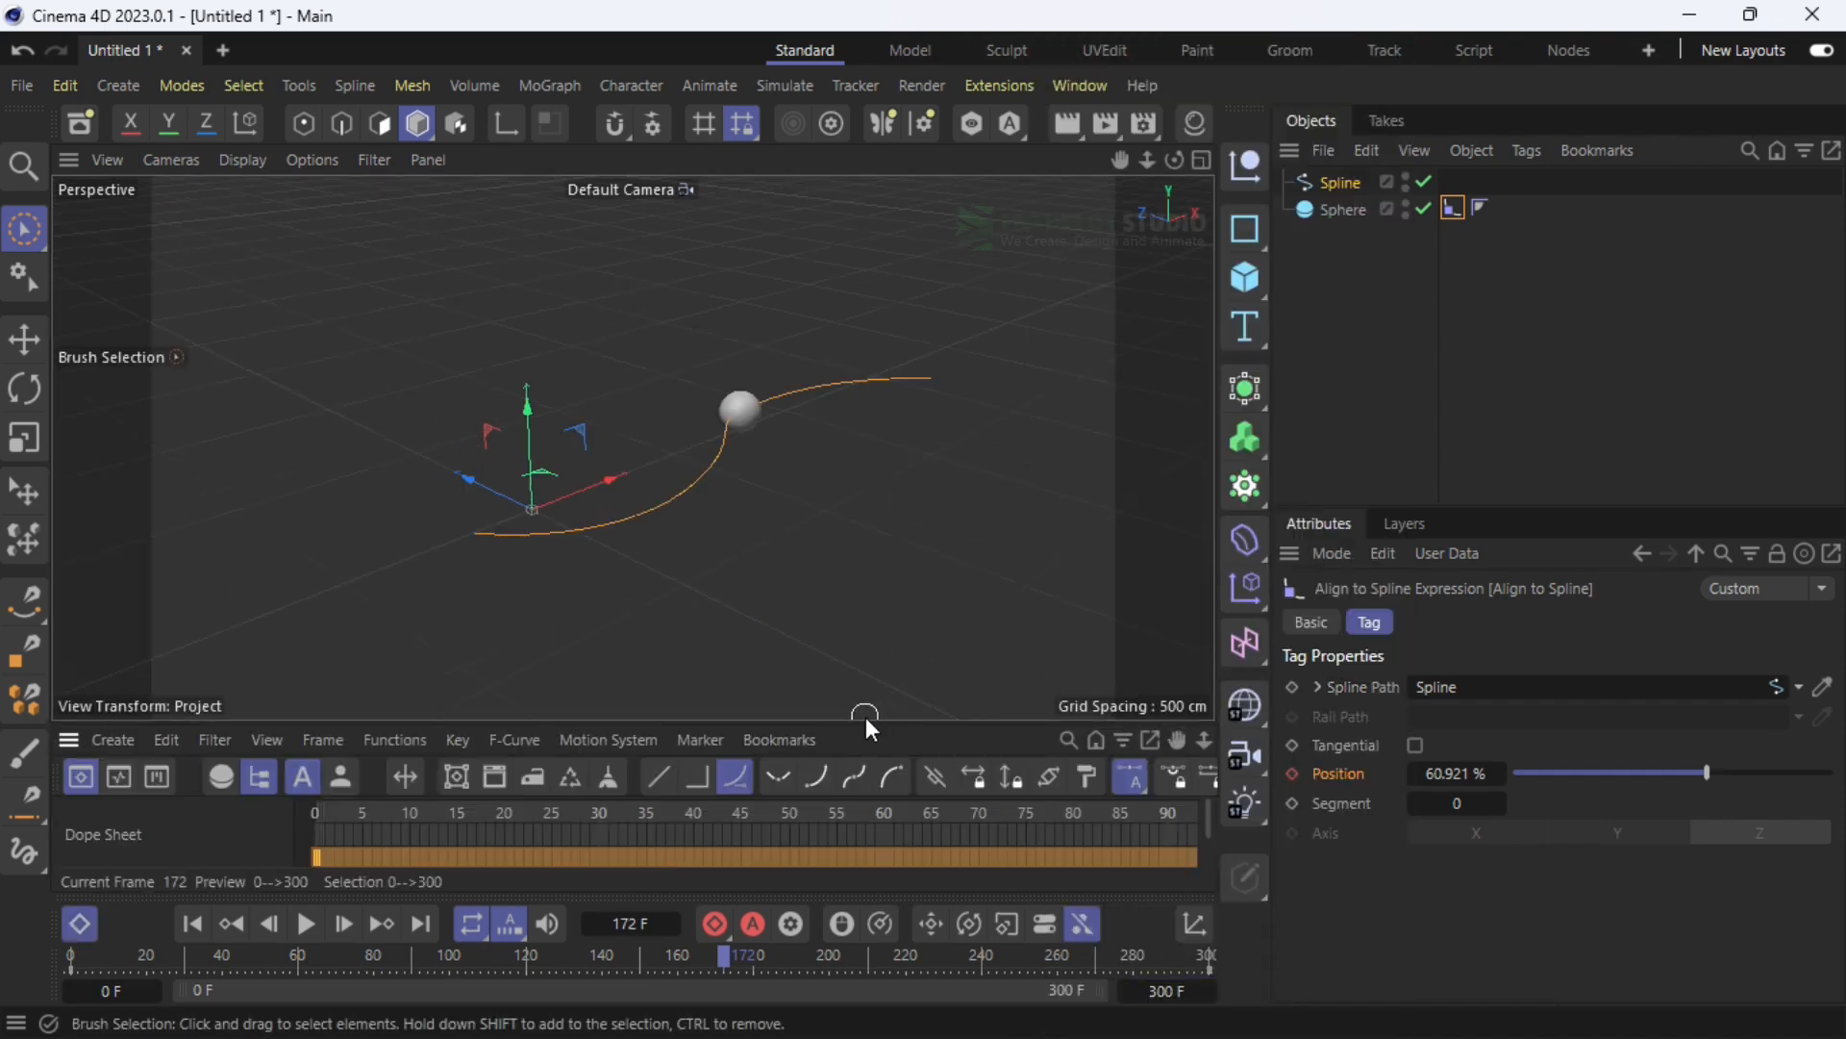
{"action": "left_click_drag", "start_coordinate": [815, 720], "coordinate": [784, 486]}
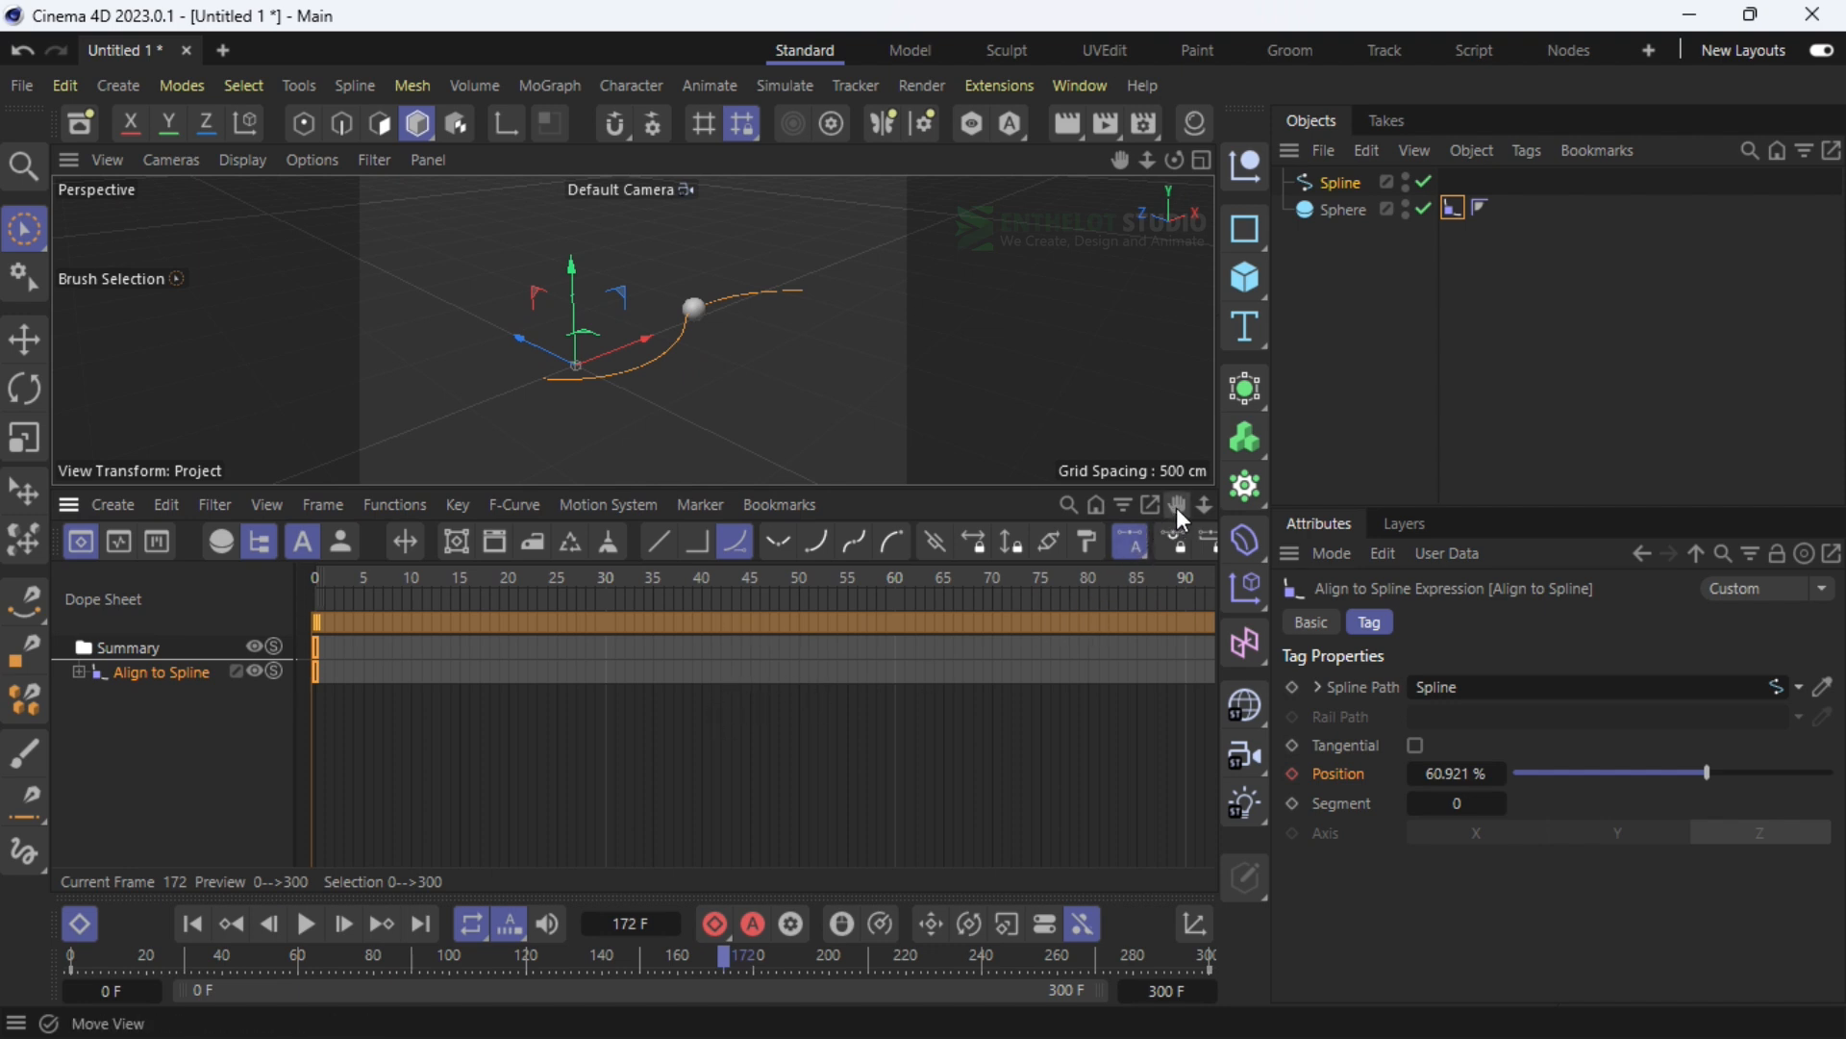
{"action": "mouse_move", "coordinate": [1205, 506]}
{"action": "left_mouse_down"}
{"action": "mouse_move", "coordinate": [1178, 507]}
{"action": "mouse_move", "coordinate": [1193, 512]}
{"action": "left_mouse_up"}
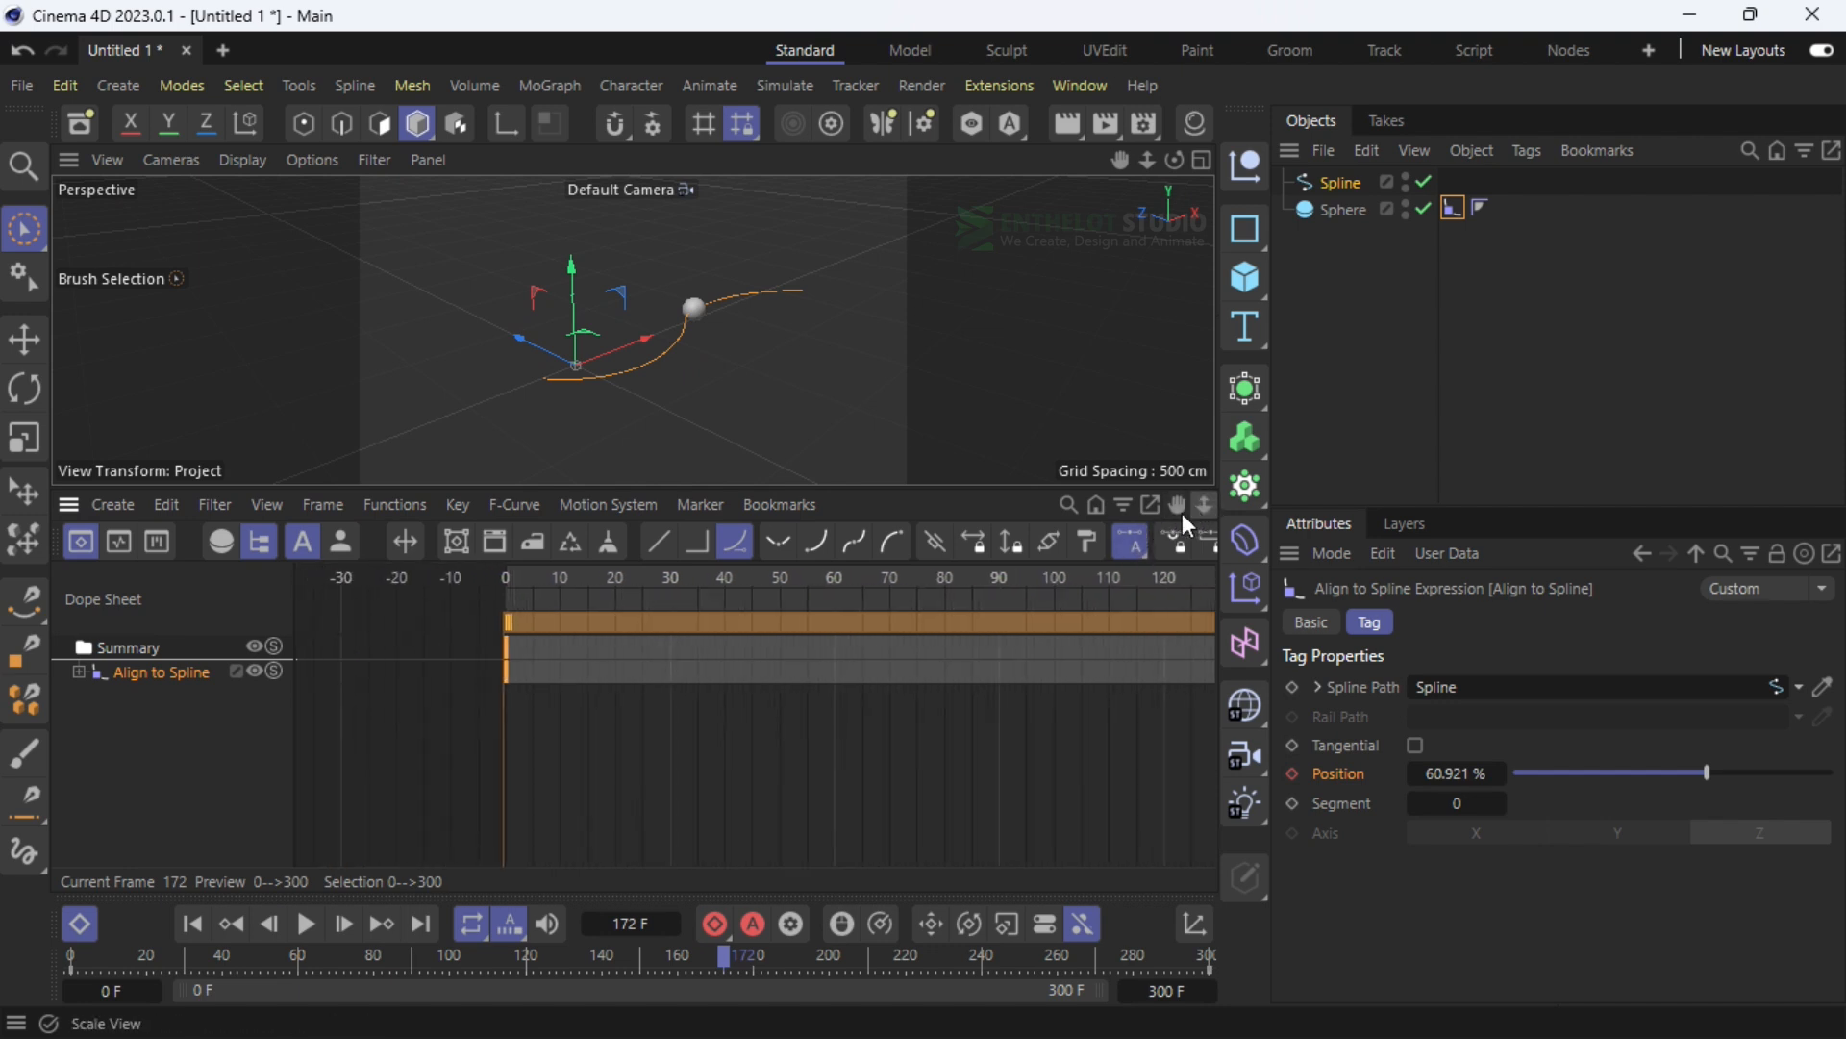
Move the Align to Spline track's last Position key to frame 150 and make its animation curve linear
{"action": "key", "text": "h"}
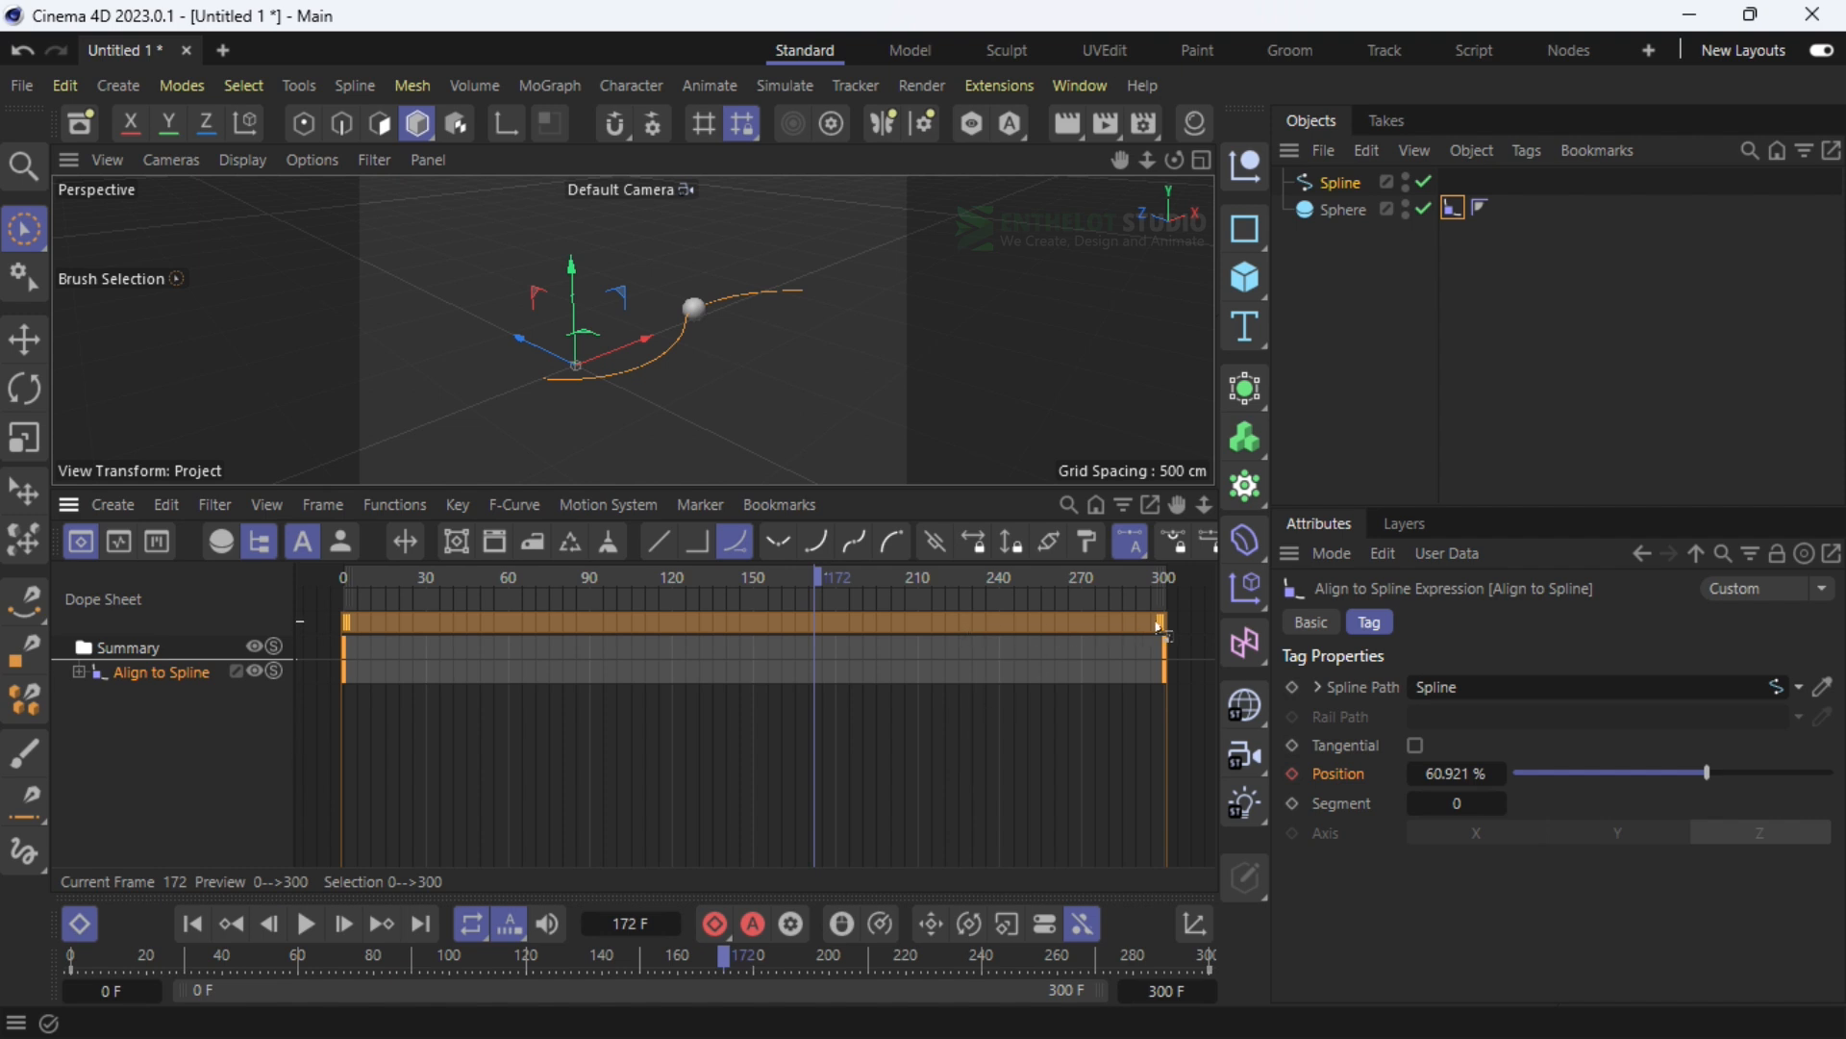
{"action": "left_click_drag", "start_coordinate": [823, 583], "coordinate": [747, 582]}
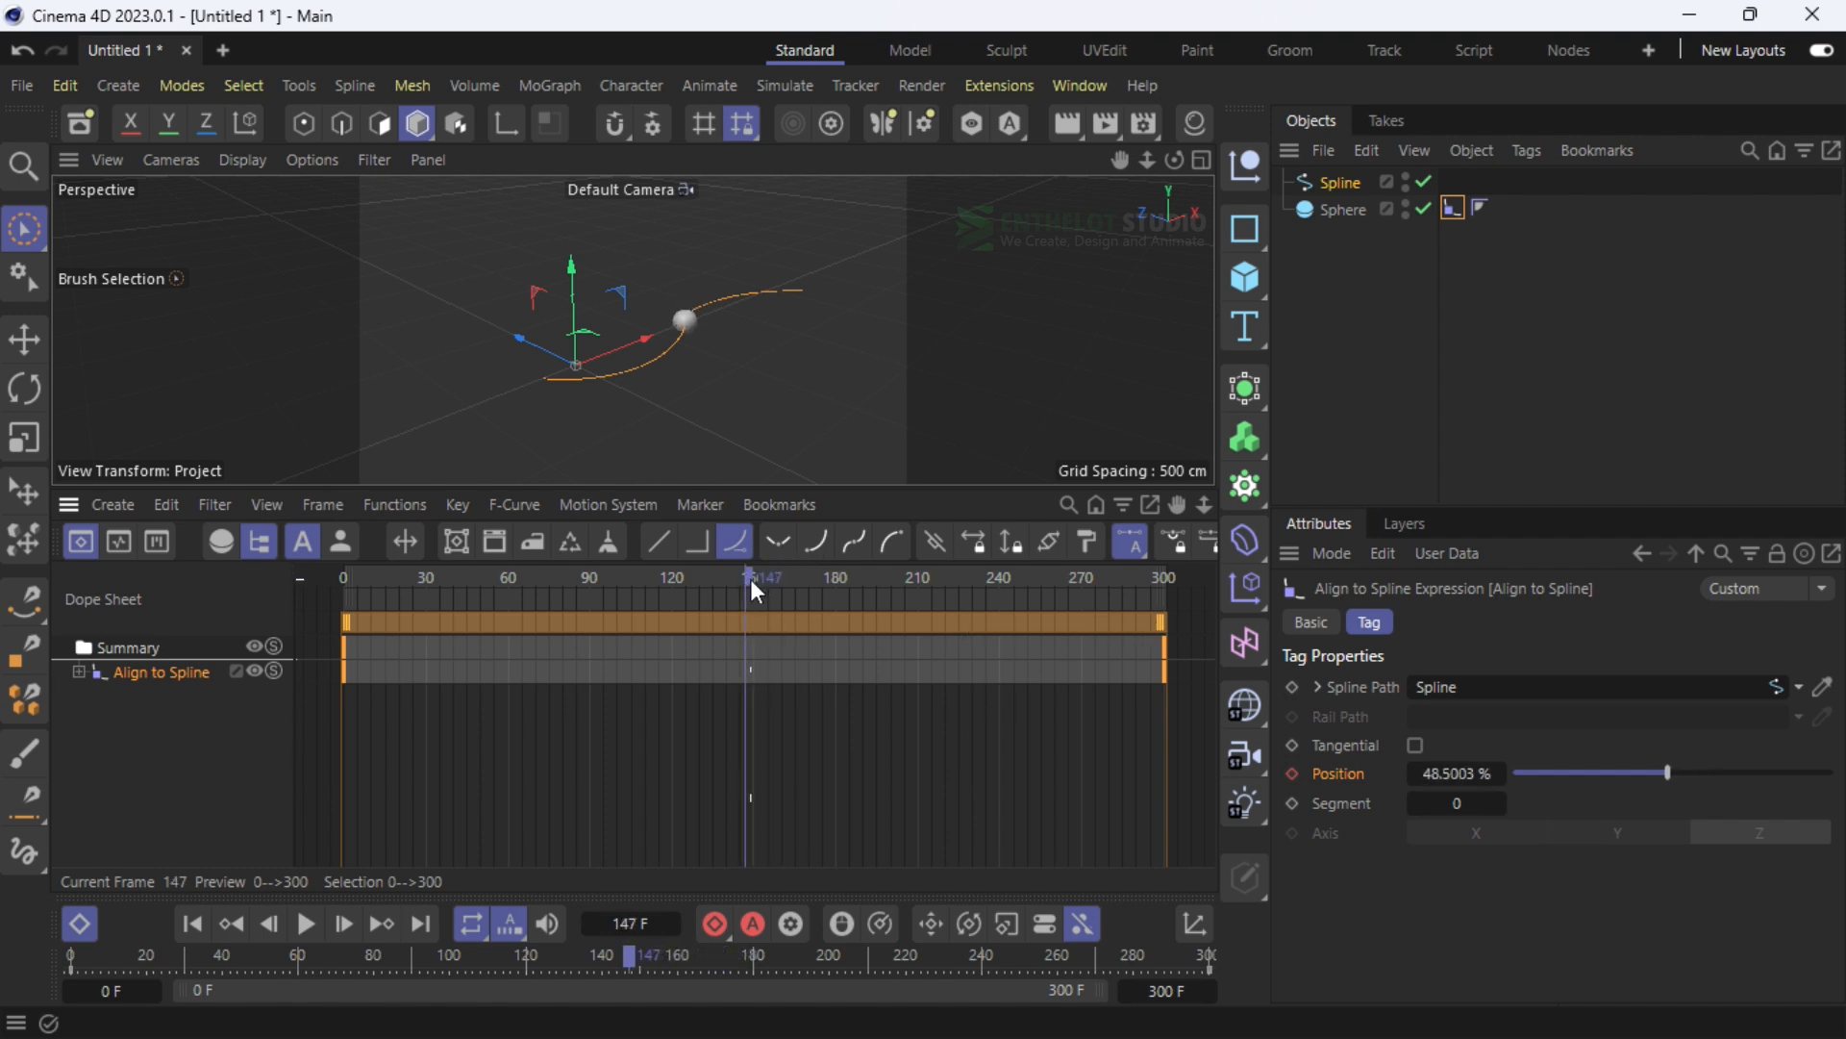
{"action": "left_click_drag", "start_coordinate": [1166, 630], "coordinate": [750, 630]}
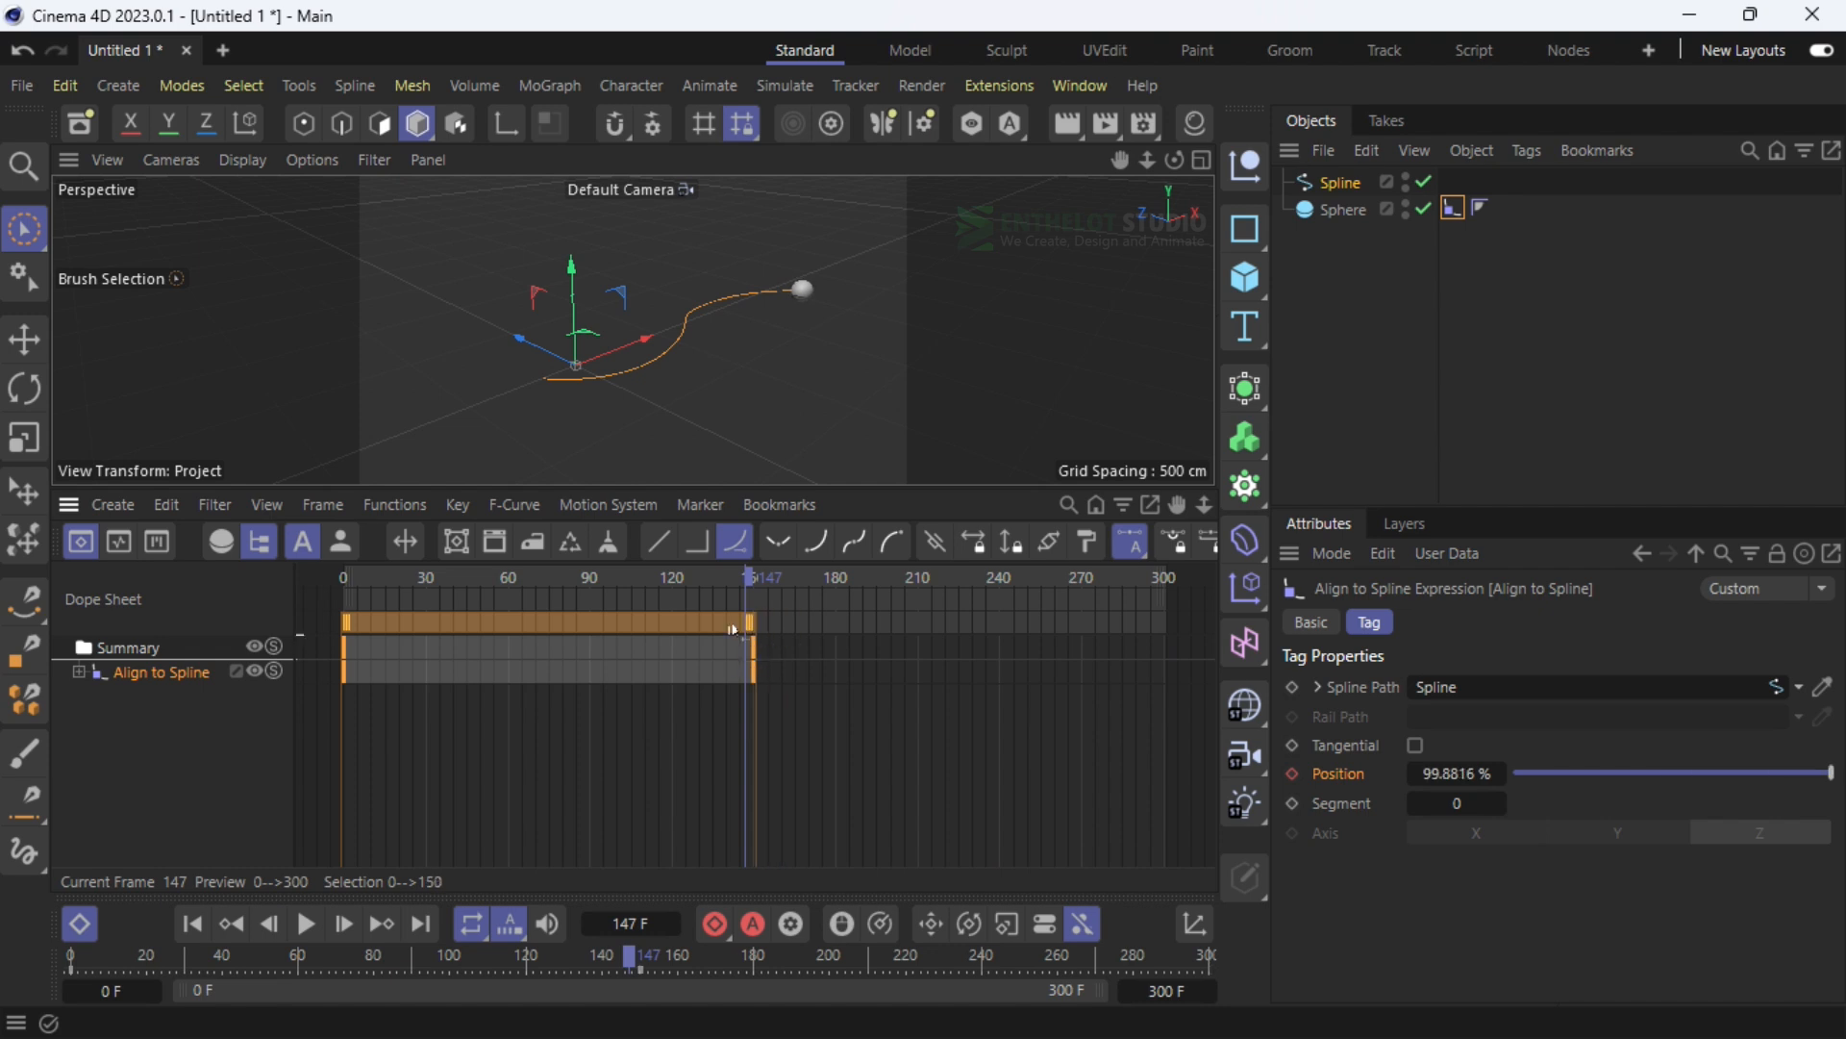
{"action": "left_click", "coordinate": [122, 546]}
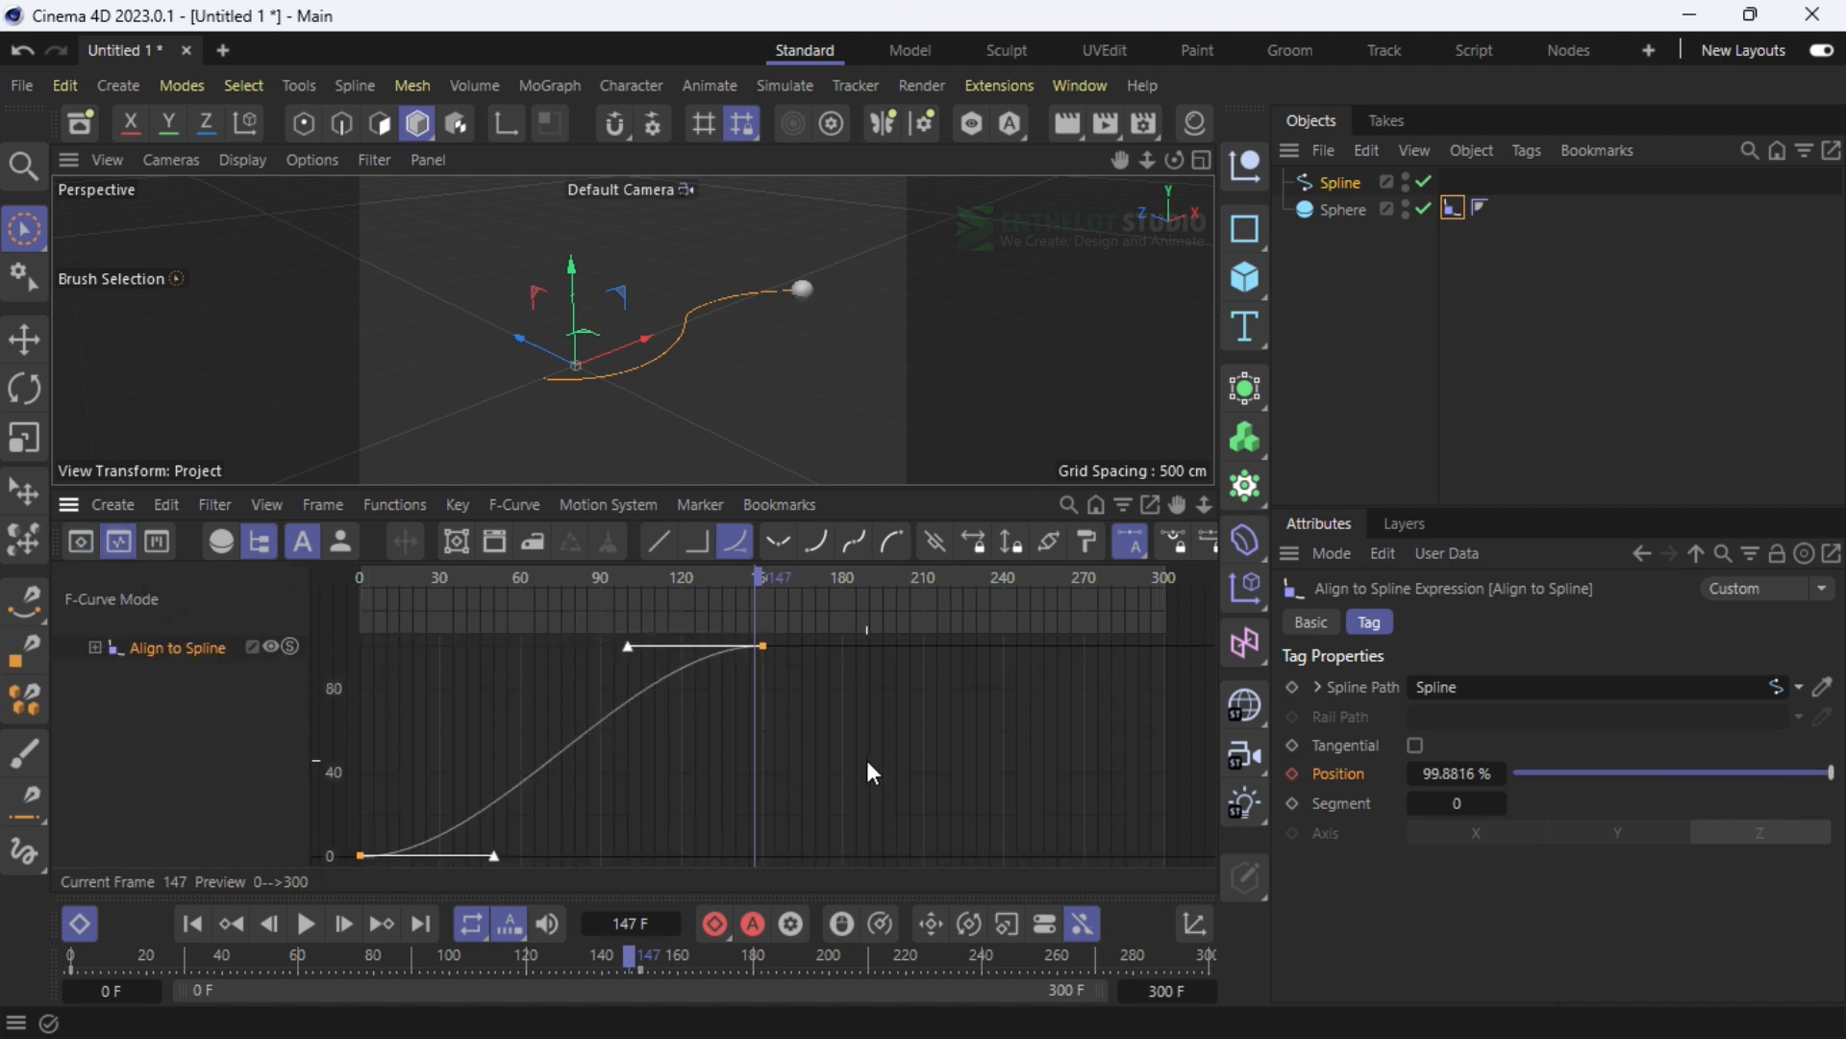
{"action": "left_click", "coordinate": [656, 541]}
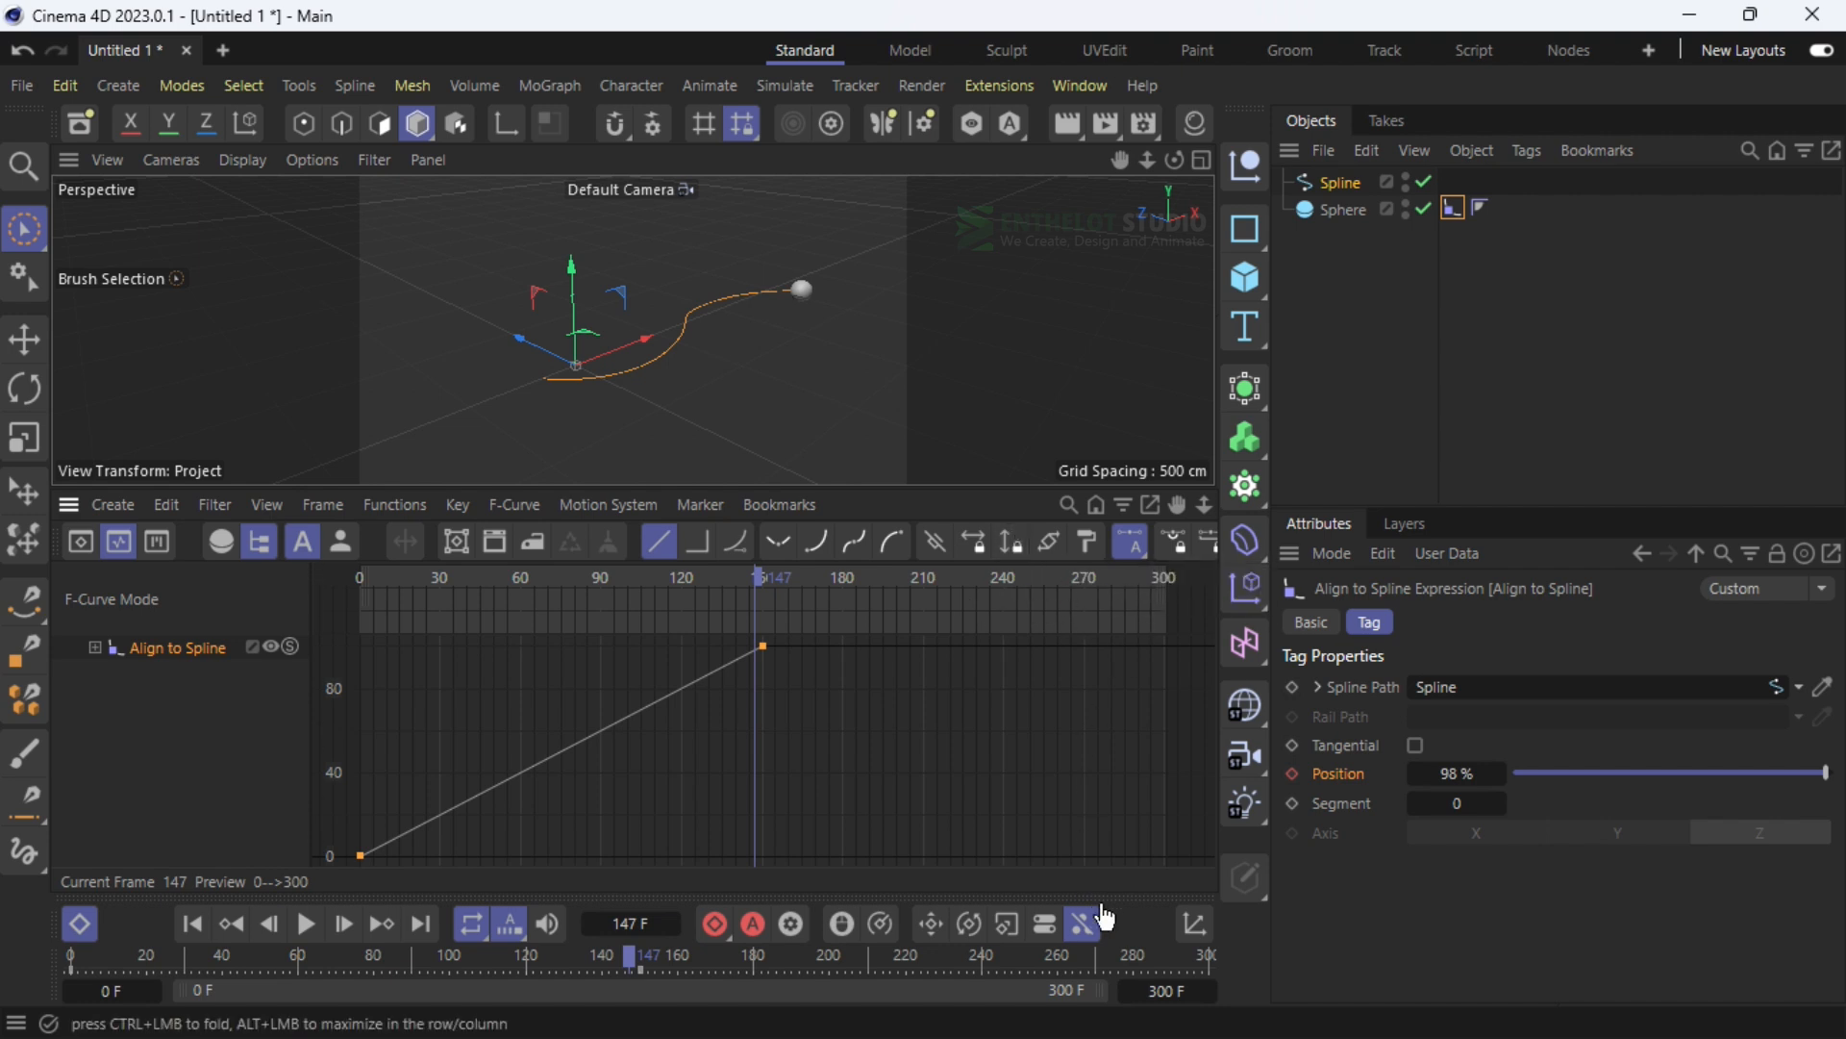
Set the end of the animation's frame range to 150
{"action": "left_click", "coordinate": [1184, 994]}
{"action": "type", "text": "150"}
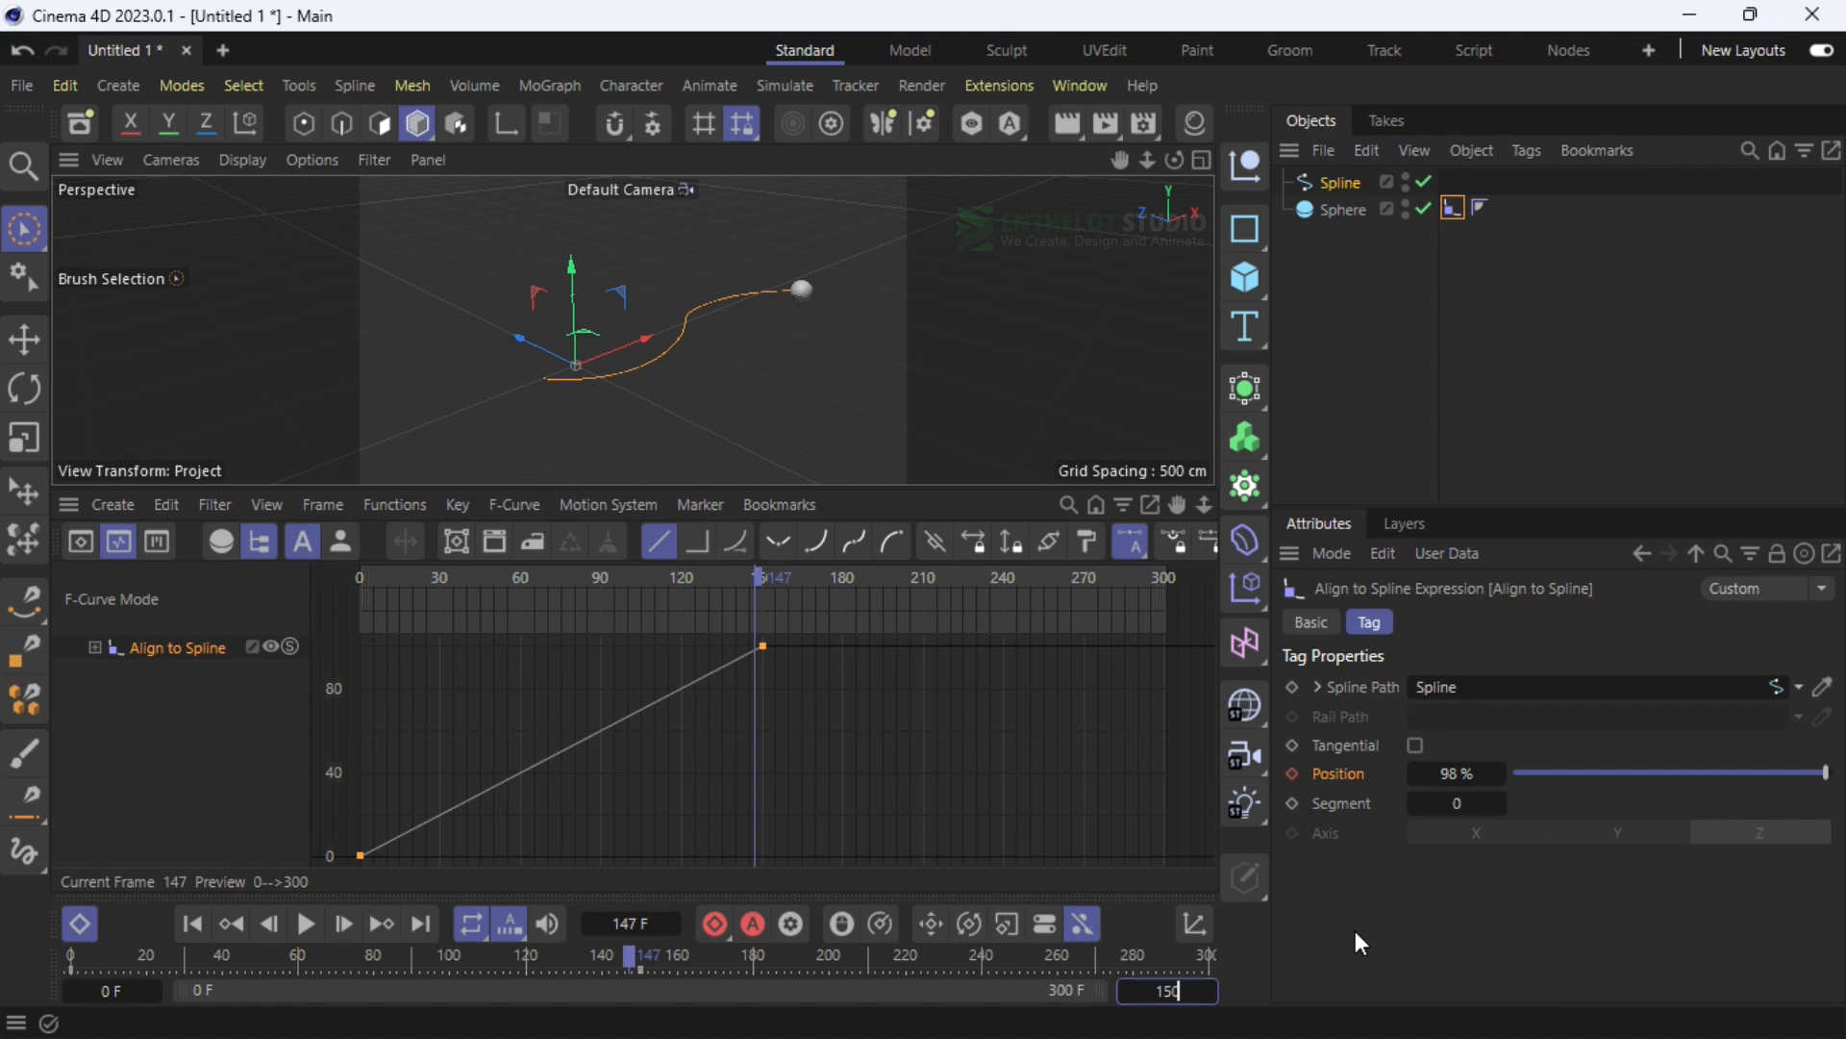
{"action": "key", "text": "Return"}
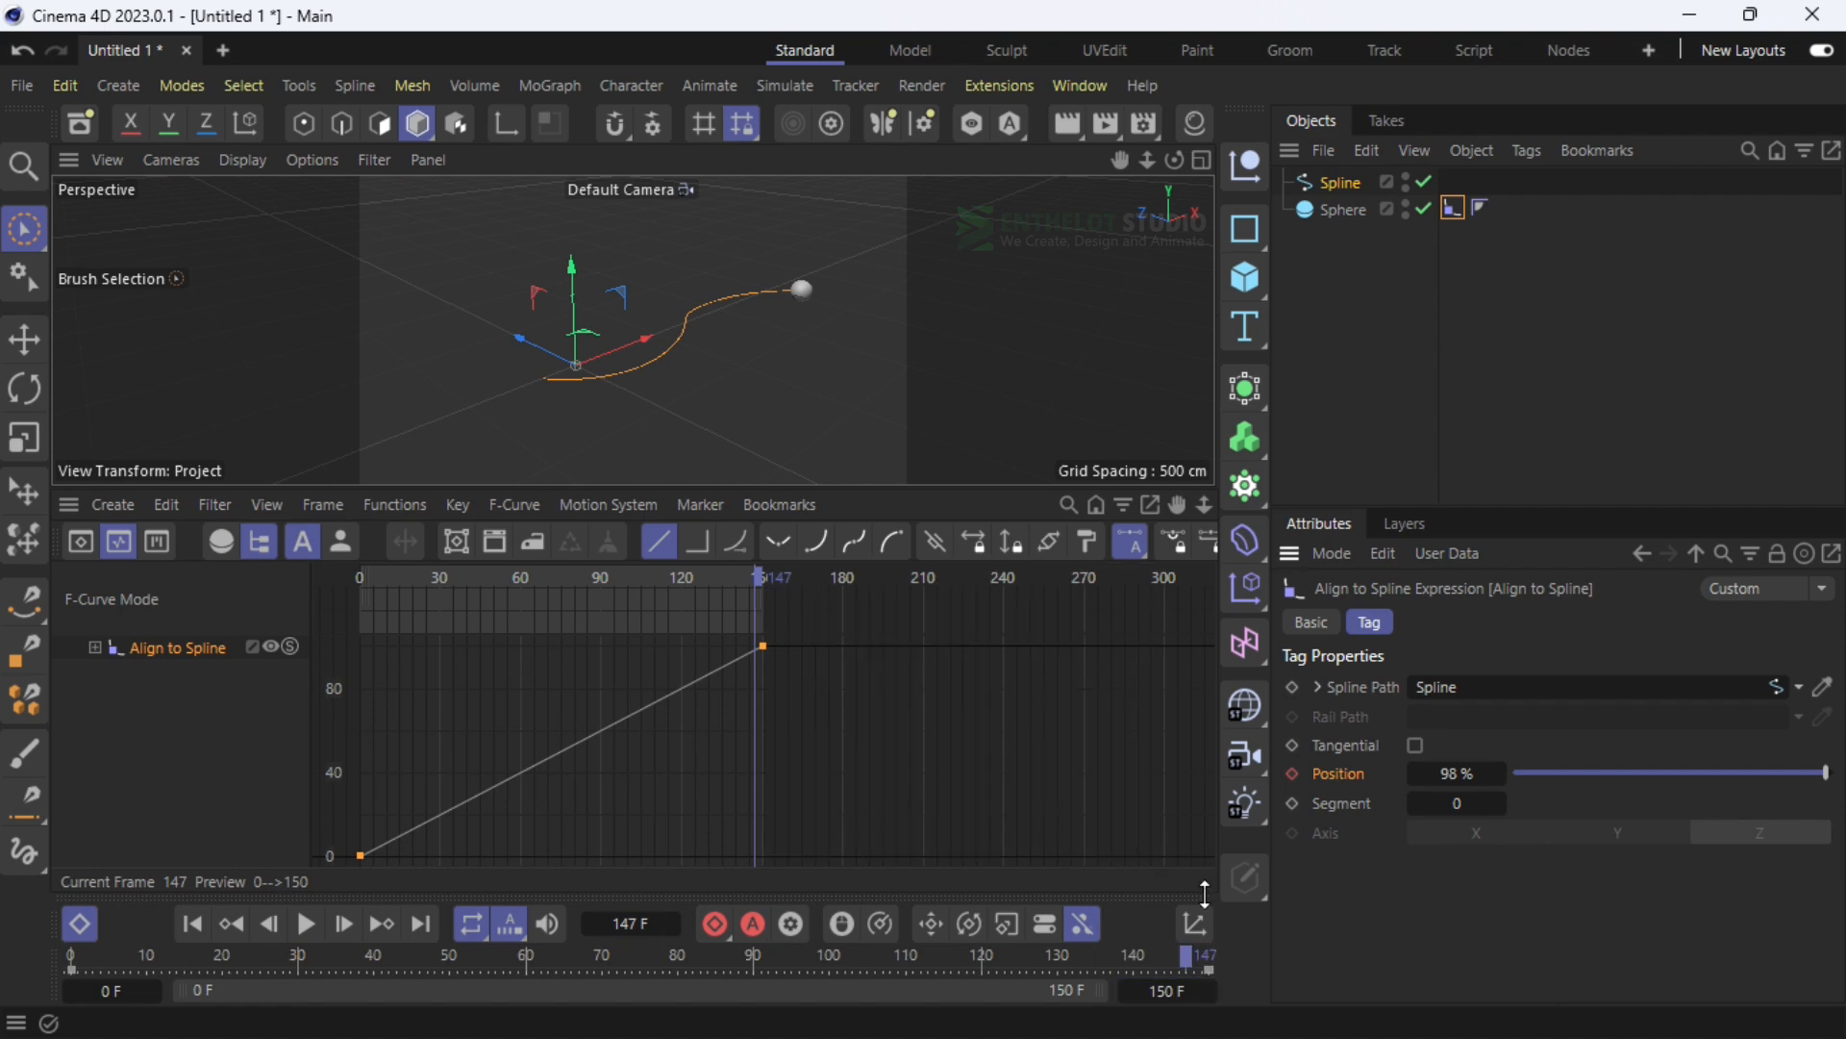
Close the Timeline and play the animation from the first frame to check the sphere's constant-speed motion
{"action": "left_click", "coordinate": [1086, 85]}
{"action": "left_click", "coordinate": [1135, 590]}
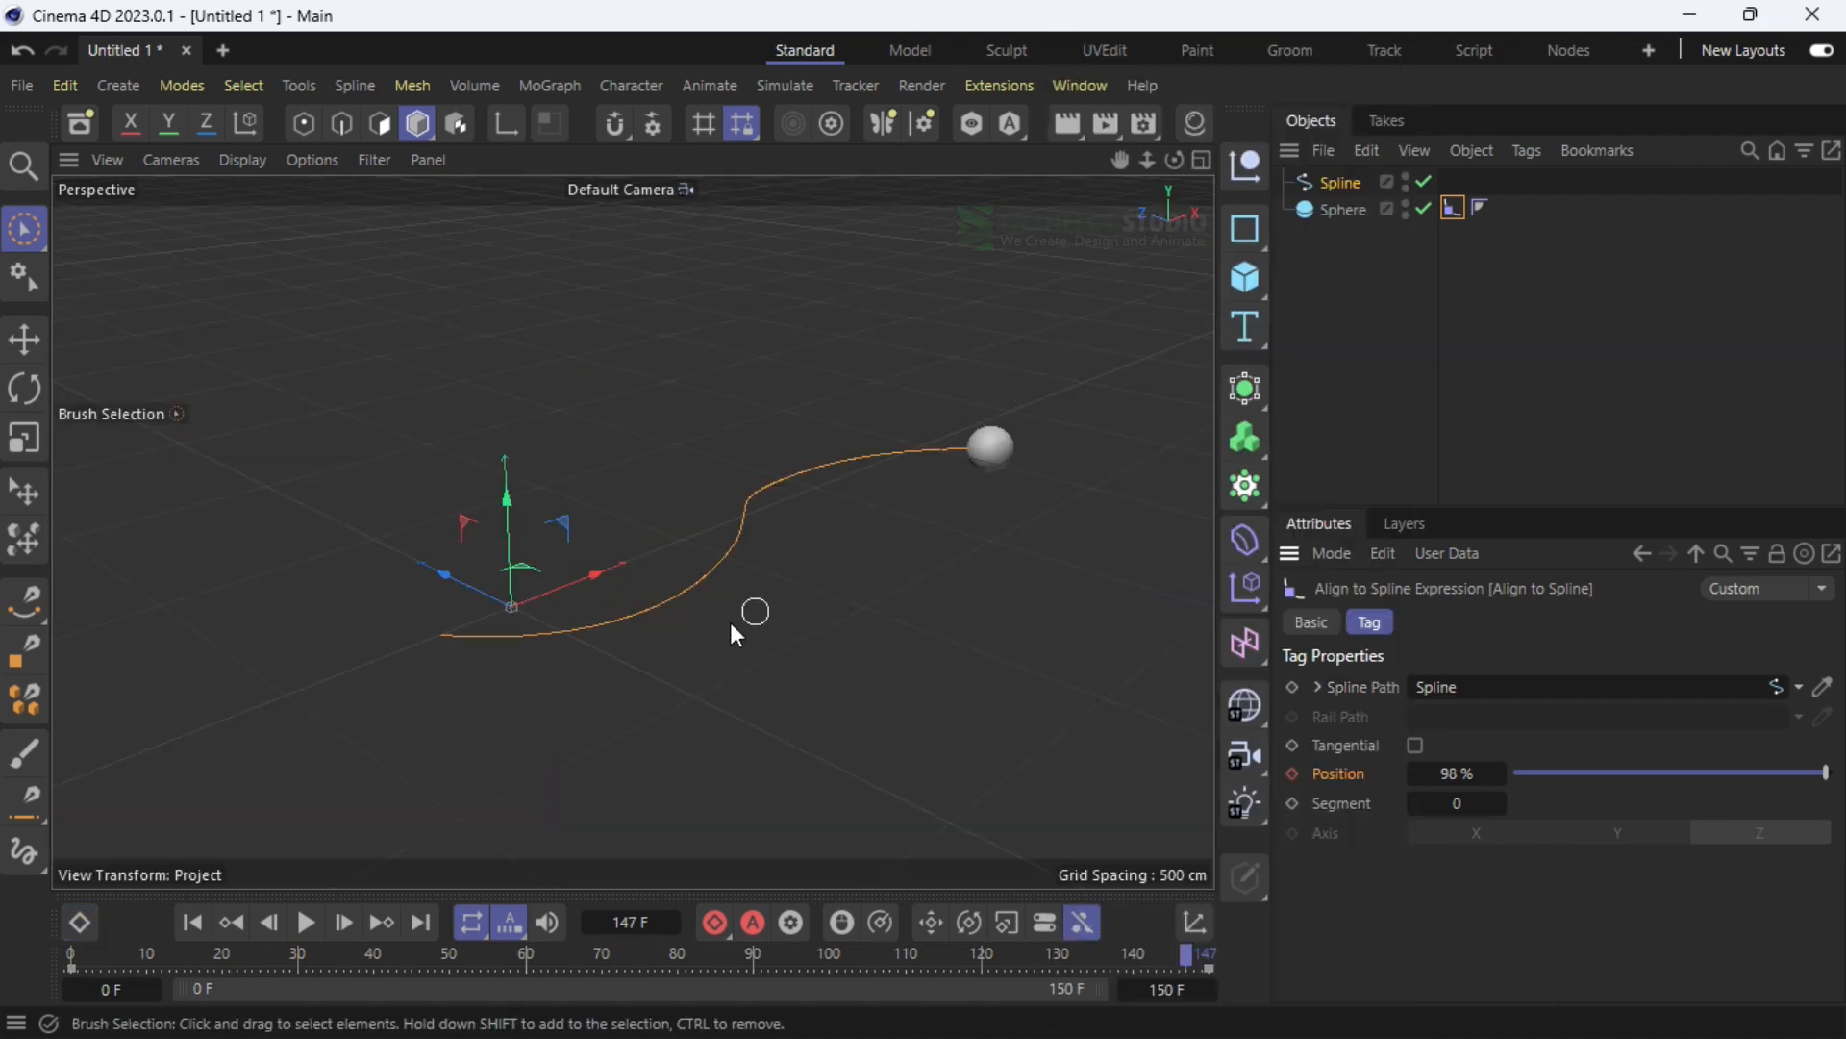
{"action": "left_click", "coordinate": [192, 922]}
{"action": "left_click", "coordinate": [306, 921]}
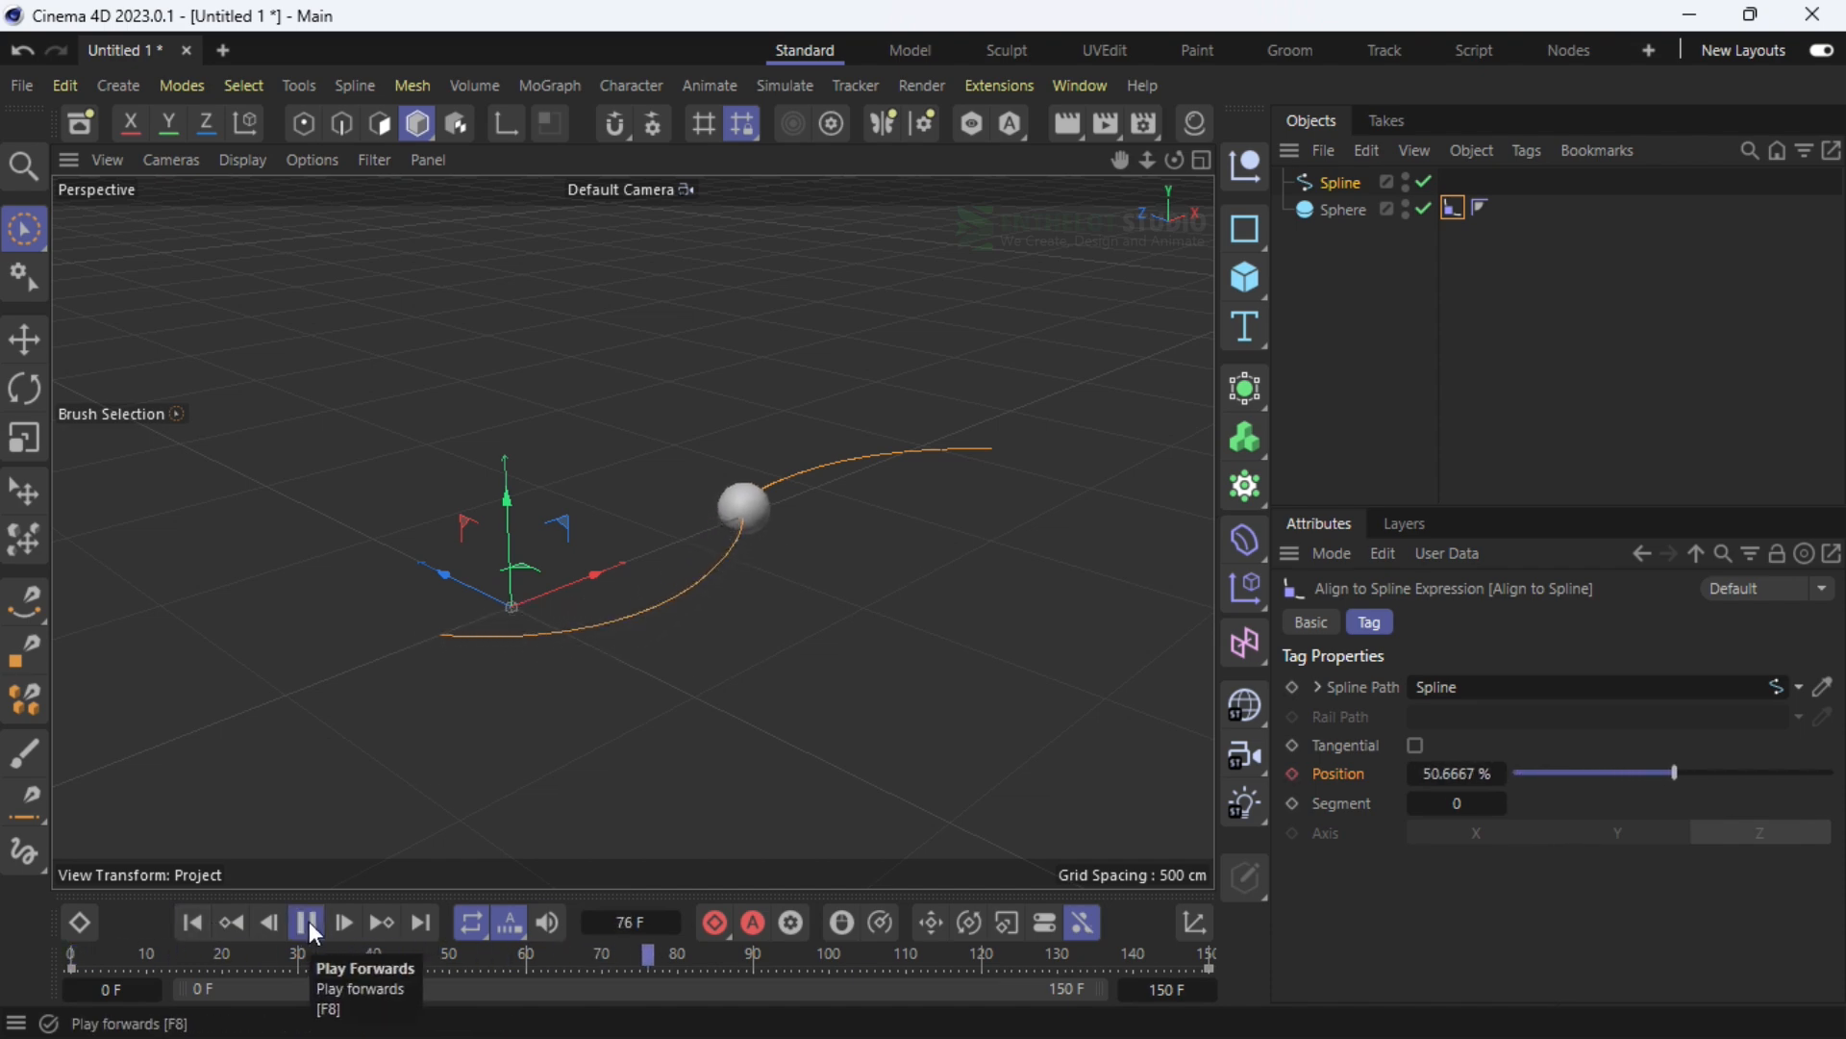
{"action": "left_click", "coordinate": [309, 921]}
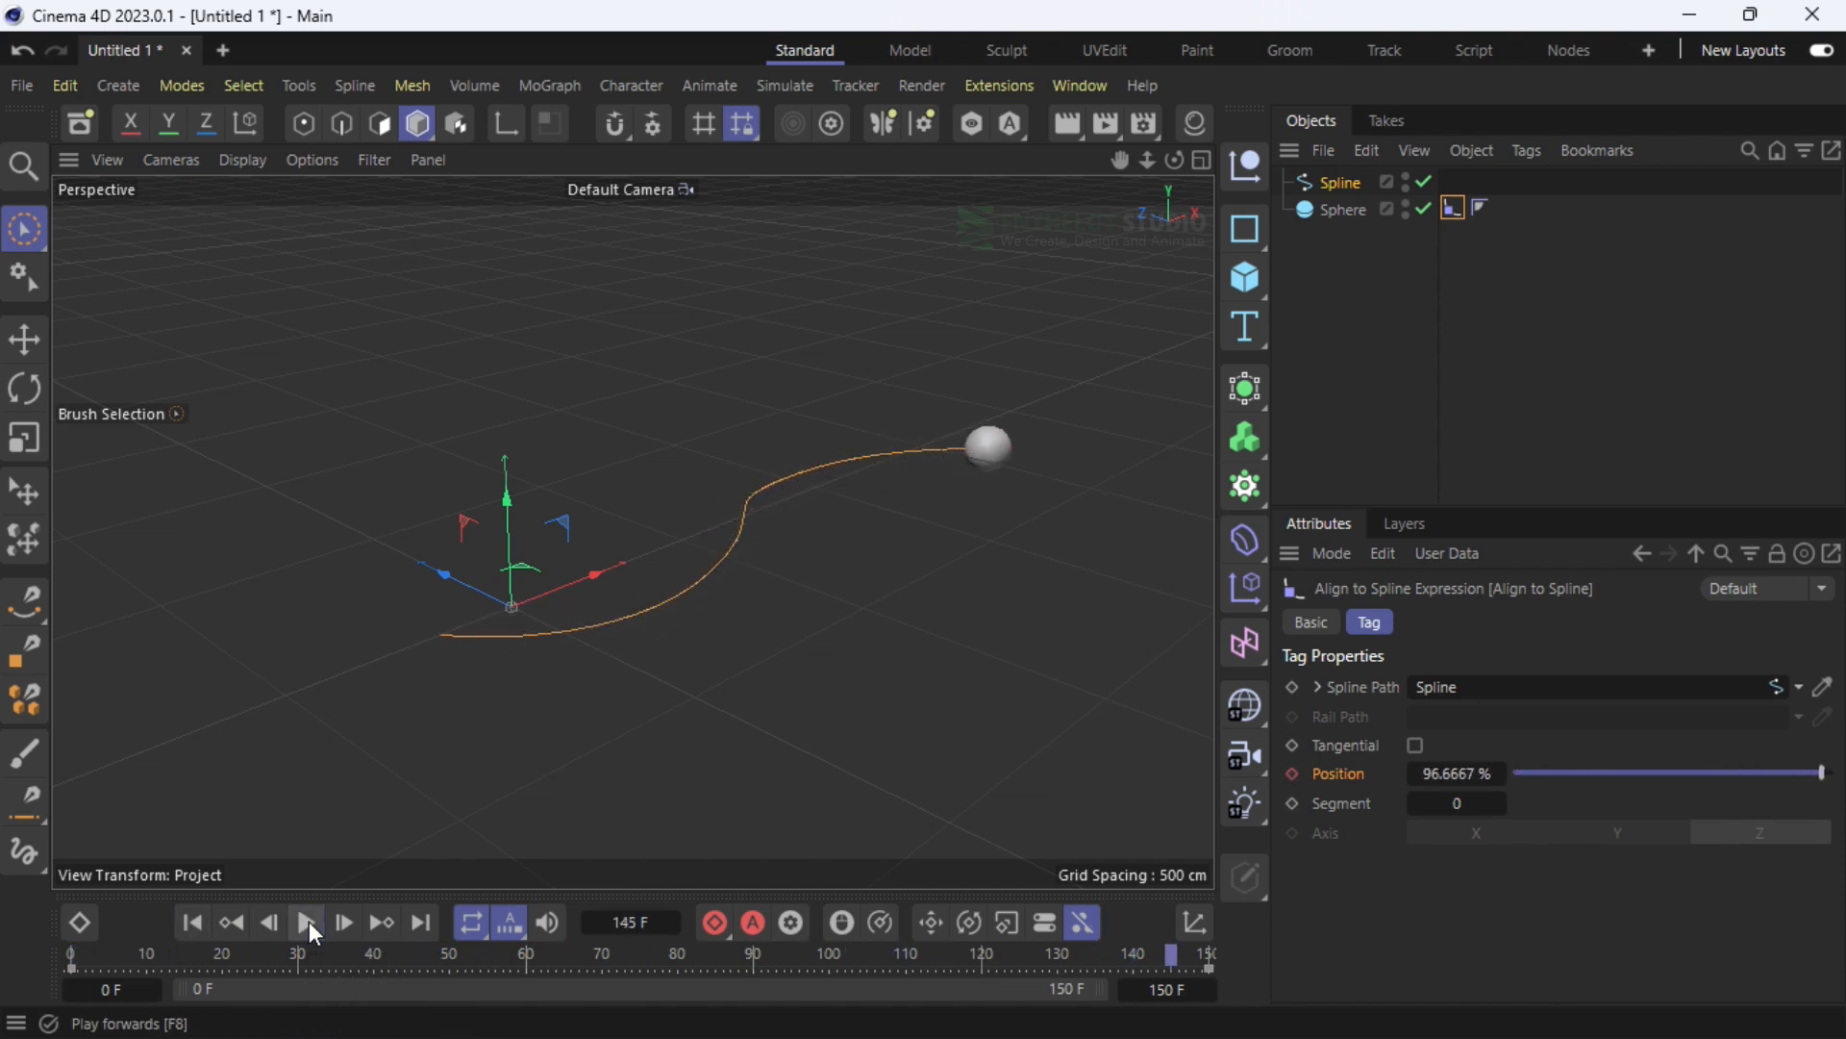
{"action": "left_click_drag", "start_coordinate": [669, 485], "coordinate": [737, 390], "text": "alt"}
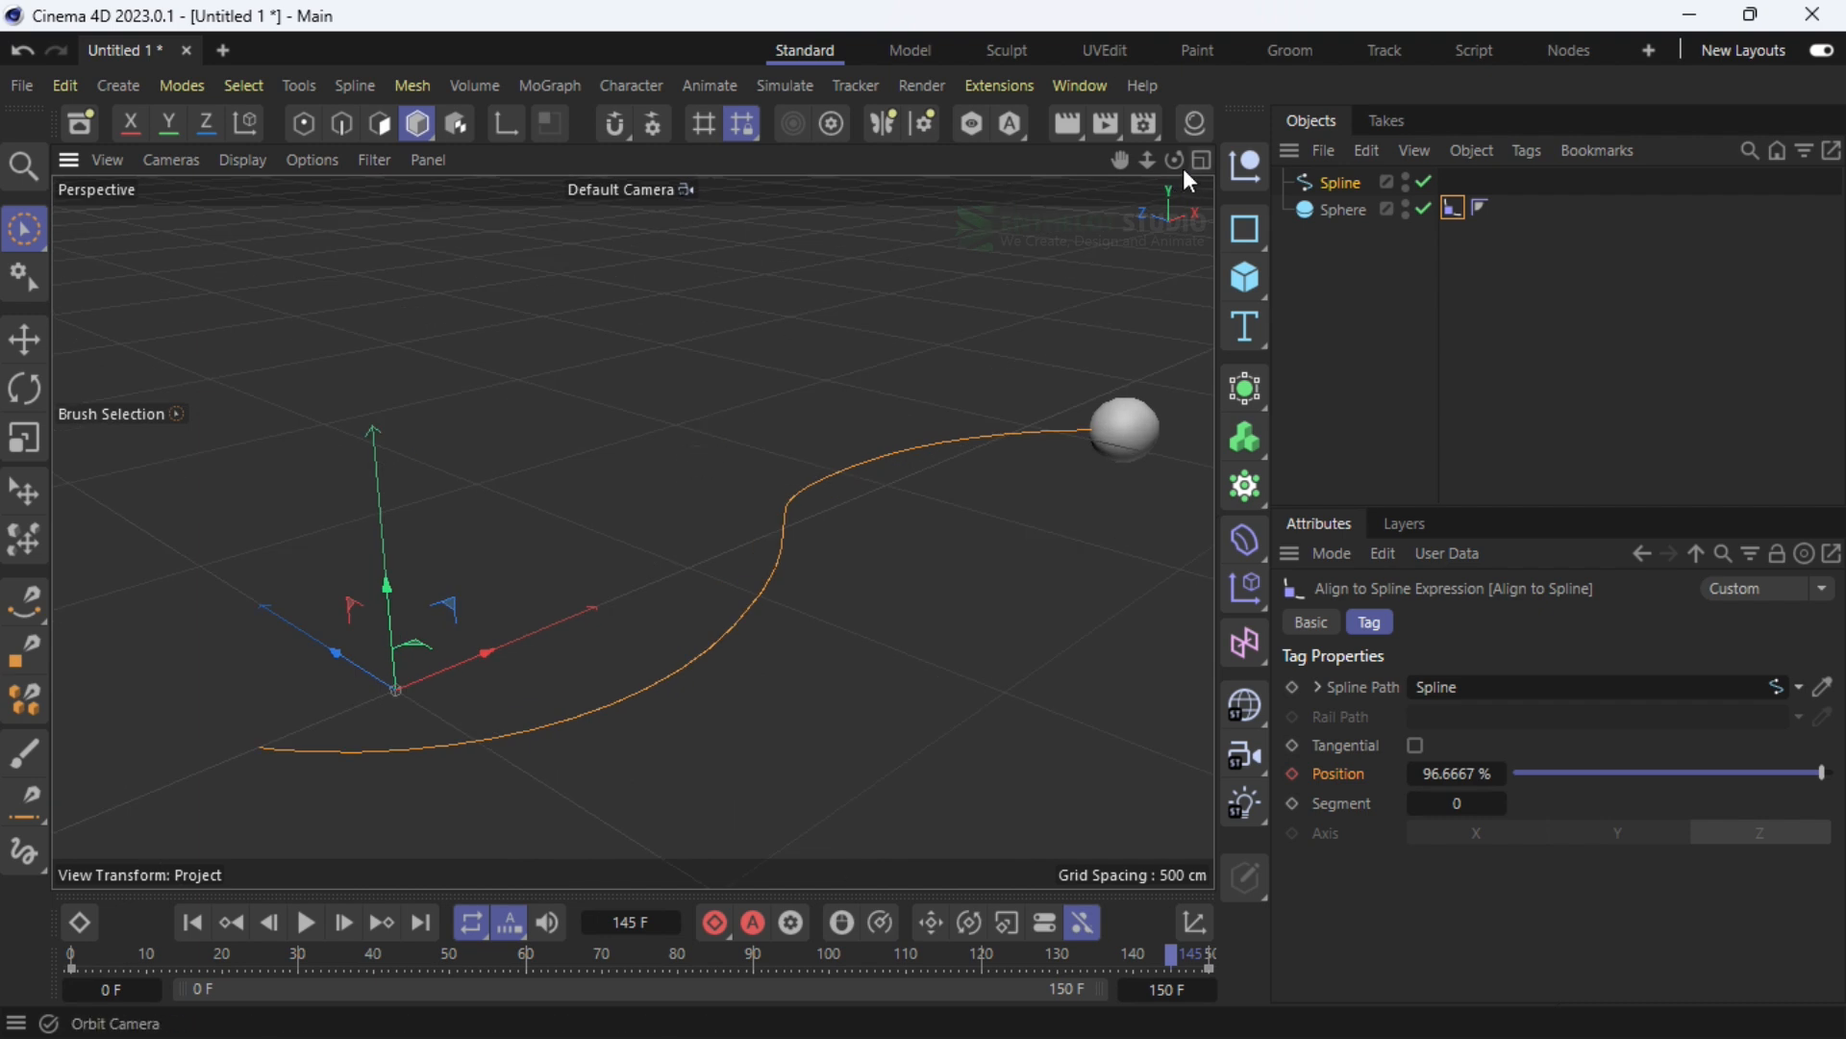
Duplicate the Spline object, placing the copy below the Sphere in the object list
{"action": "left_click", "coordinate": [1336, 187]}
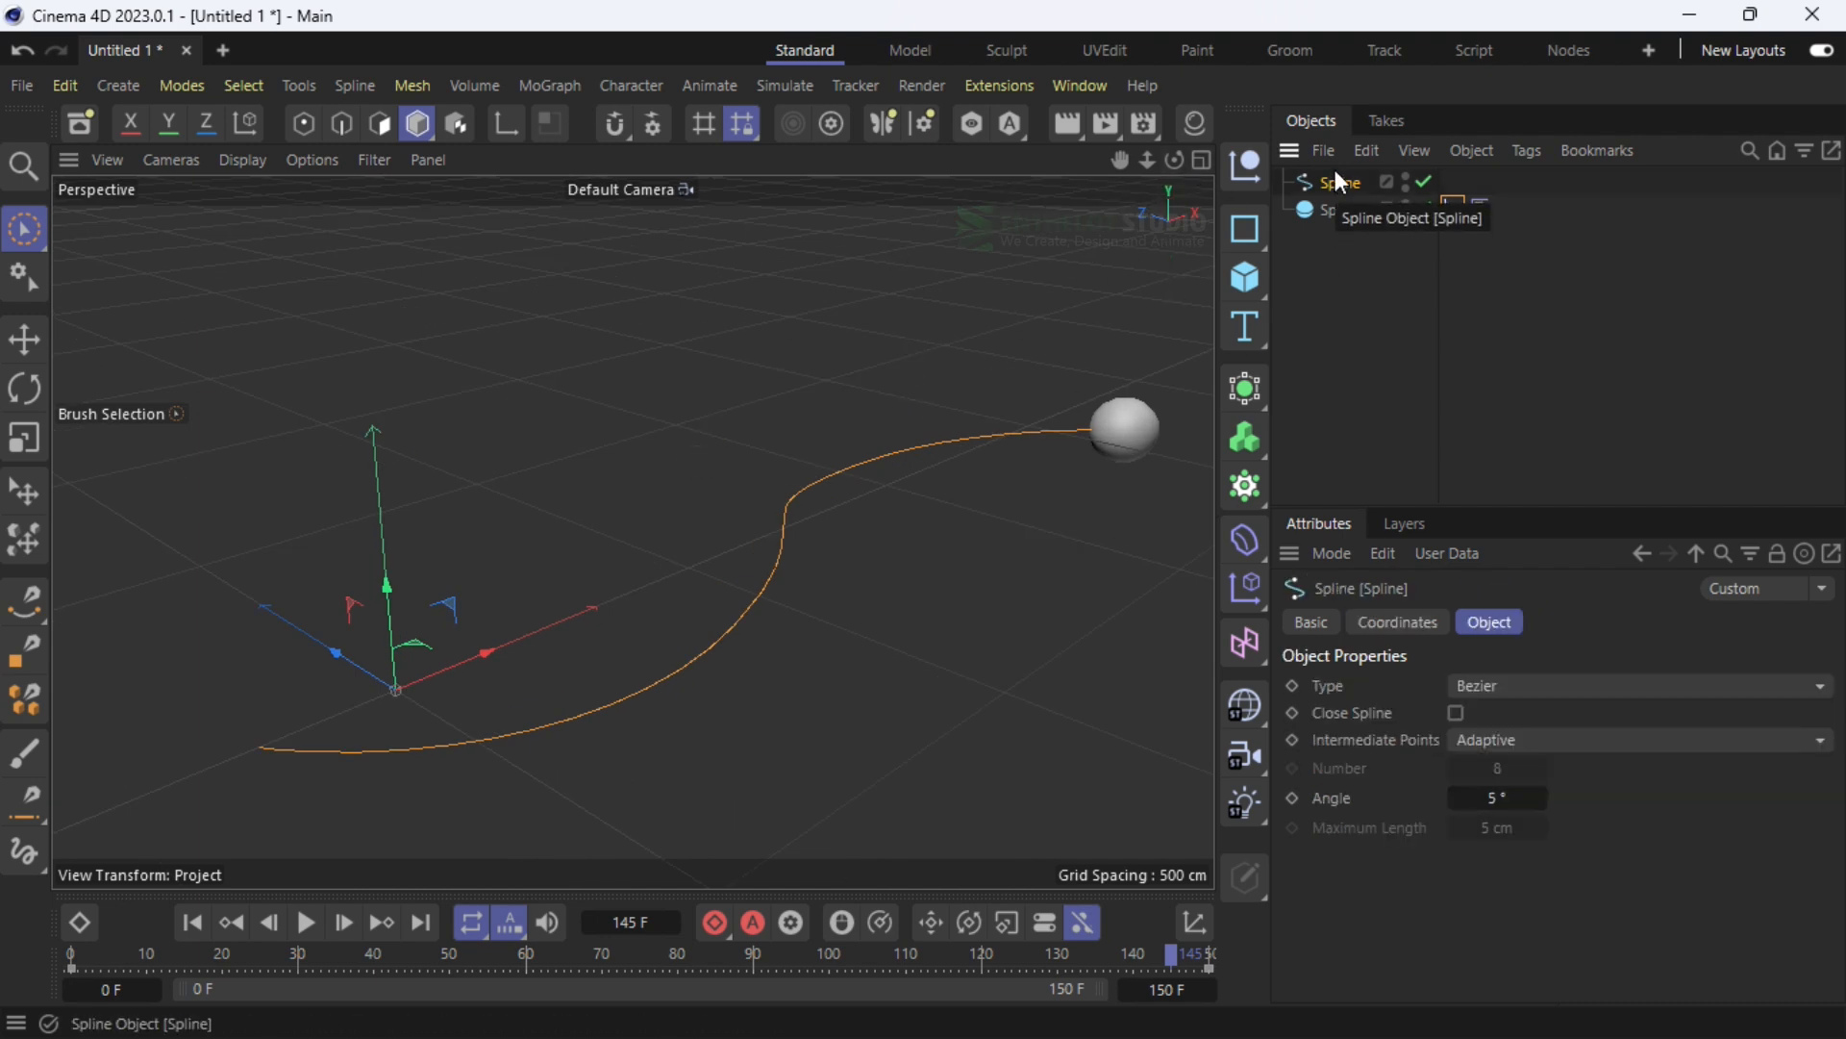
{"action": "left_click", "coordinate": [1333, 161]}
{"action": "left_click", "coordinate": [1334, 161]}
{"action": "left_click_drag", "start_coordinate": [1332, 182], "coordinate": [1341, 248], "text": "ctrl"}
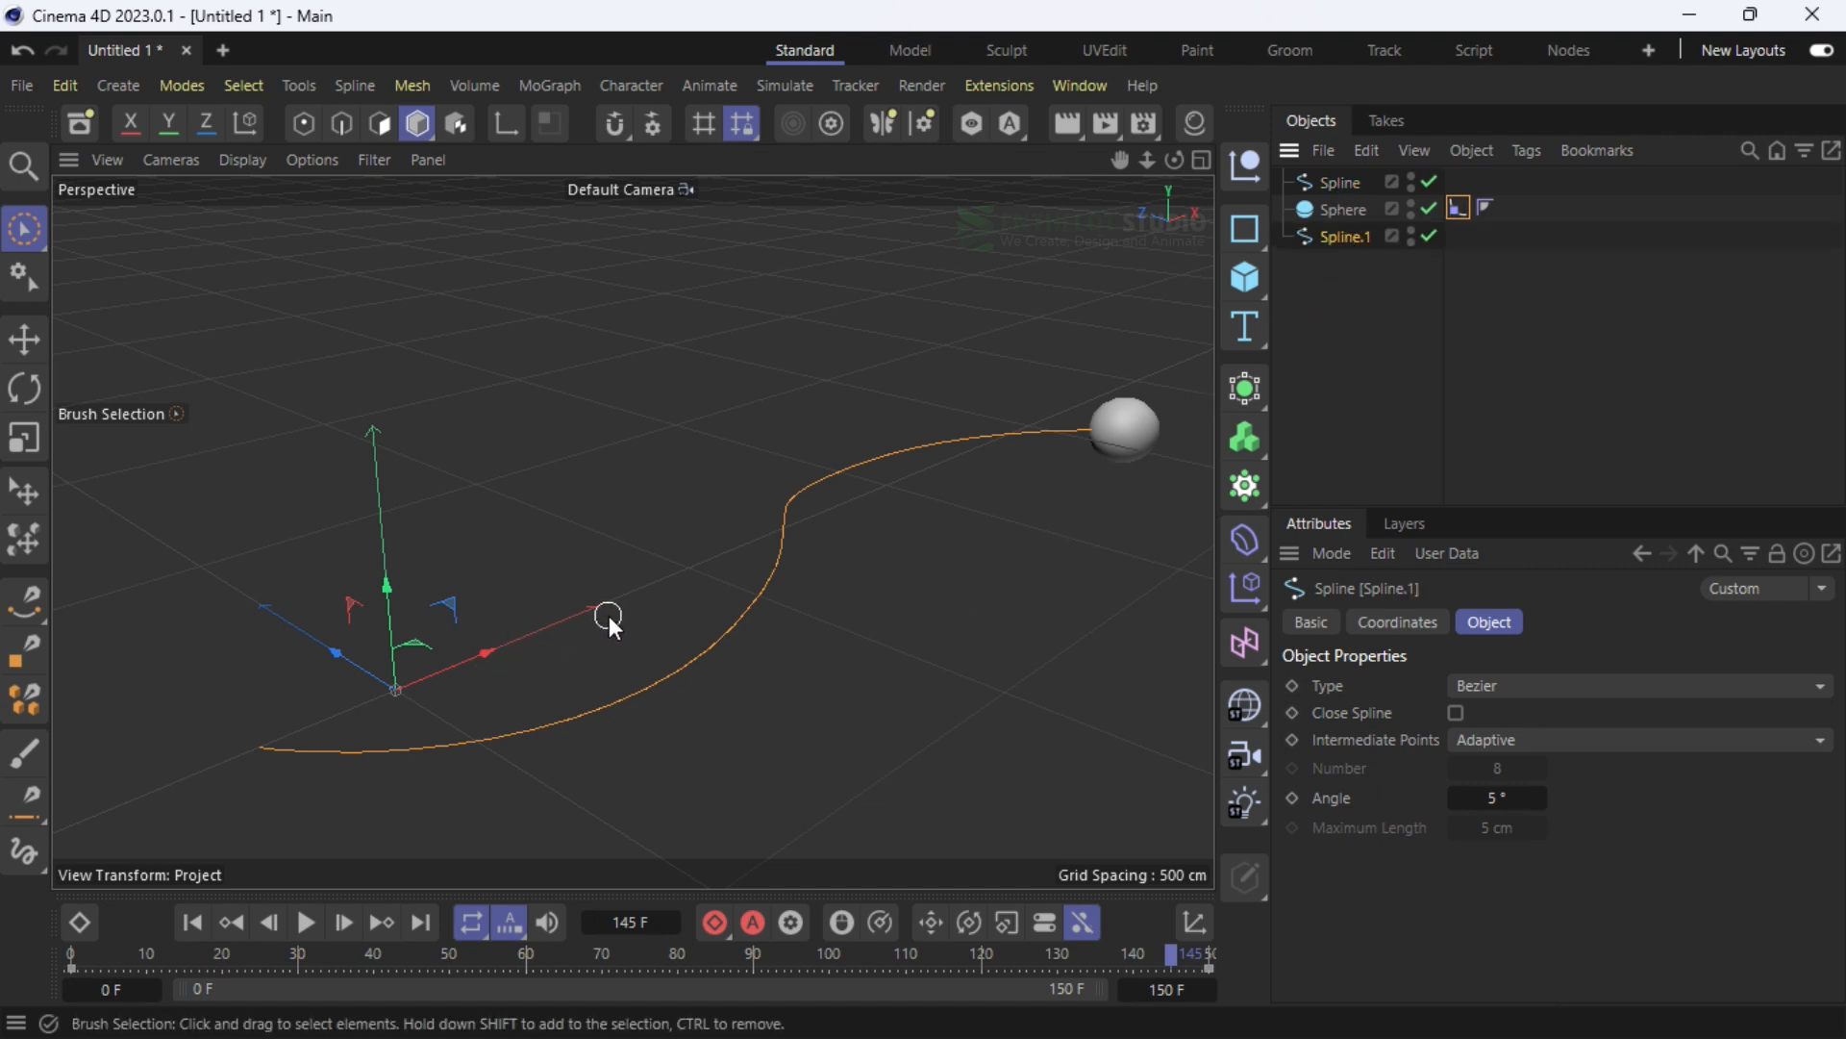
Add a Circle spline to the scene
{"action": "left_click_drag", "start_coordinate": [609, 616], "coordinate": [639, 589], "text": "alt"}
{"action": "left_click", "coordinate": [1250, 231]}
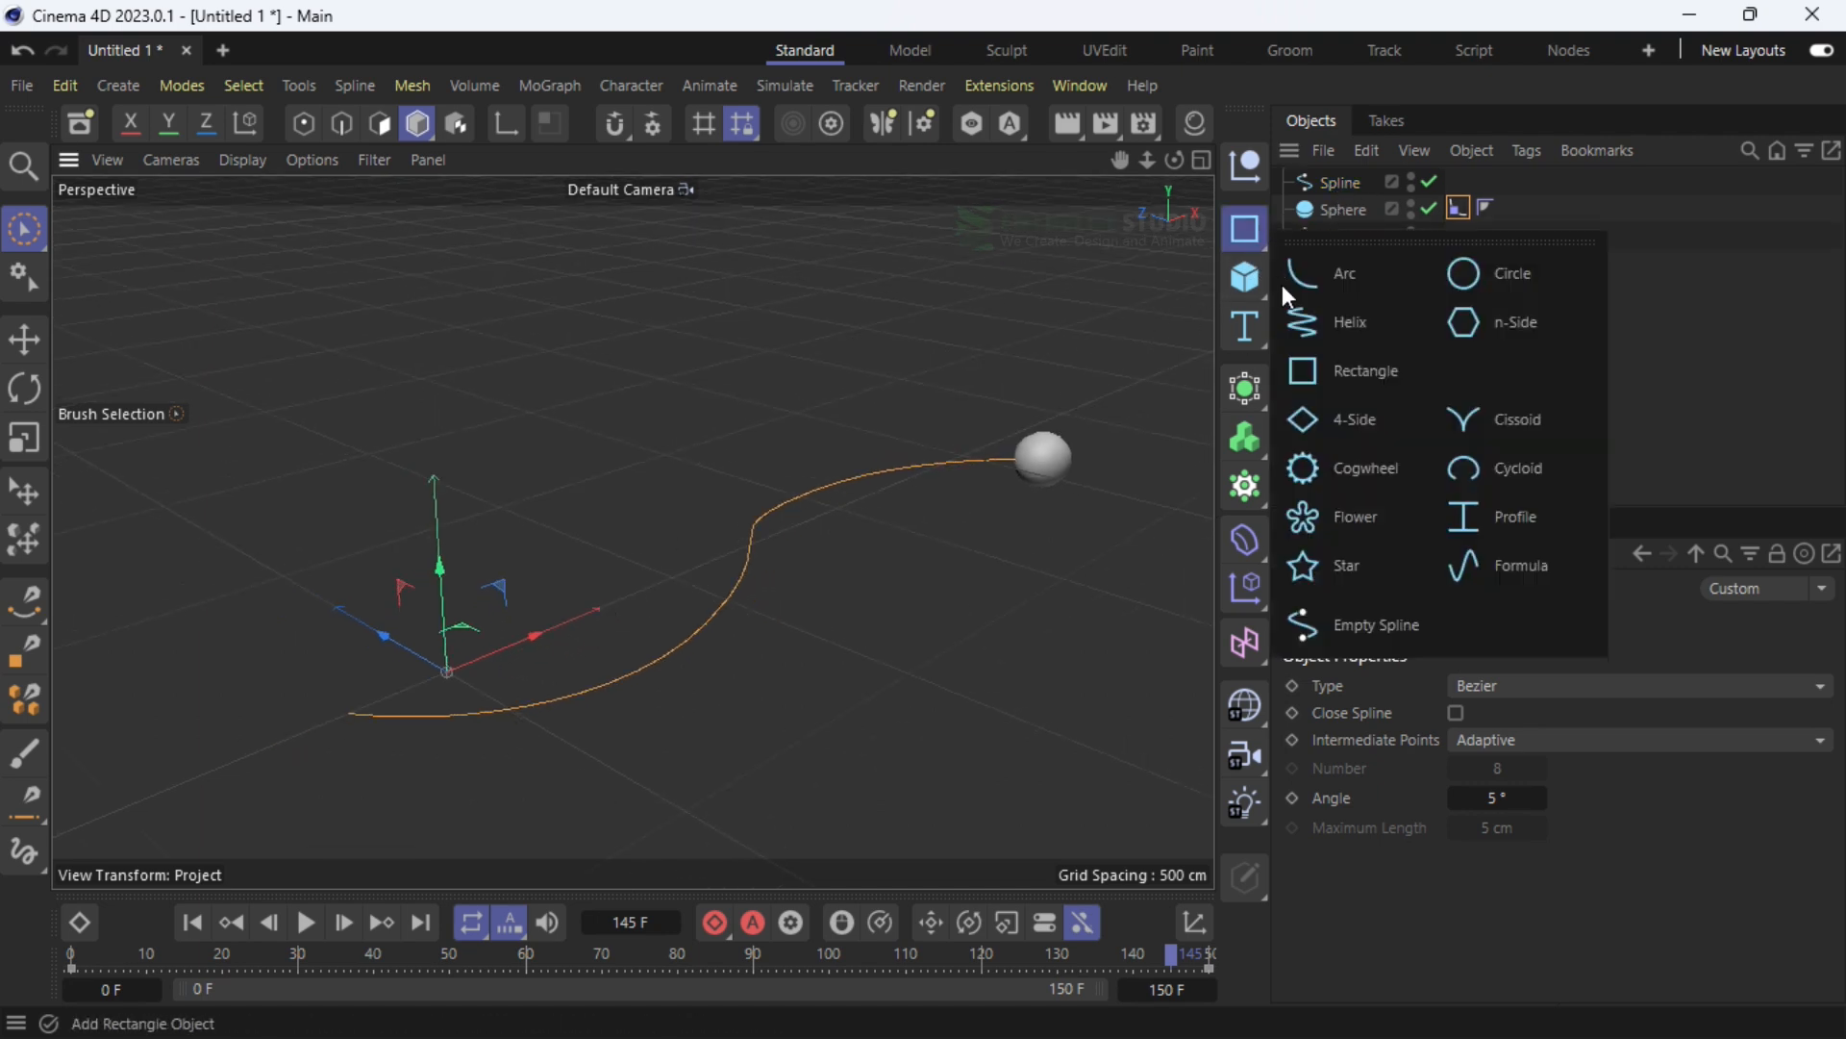
{"action": "left_click", "coordinate": [1466, 284]}
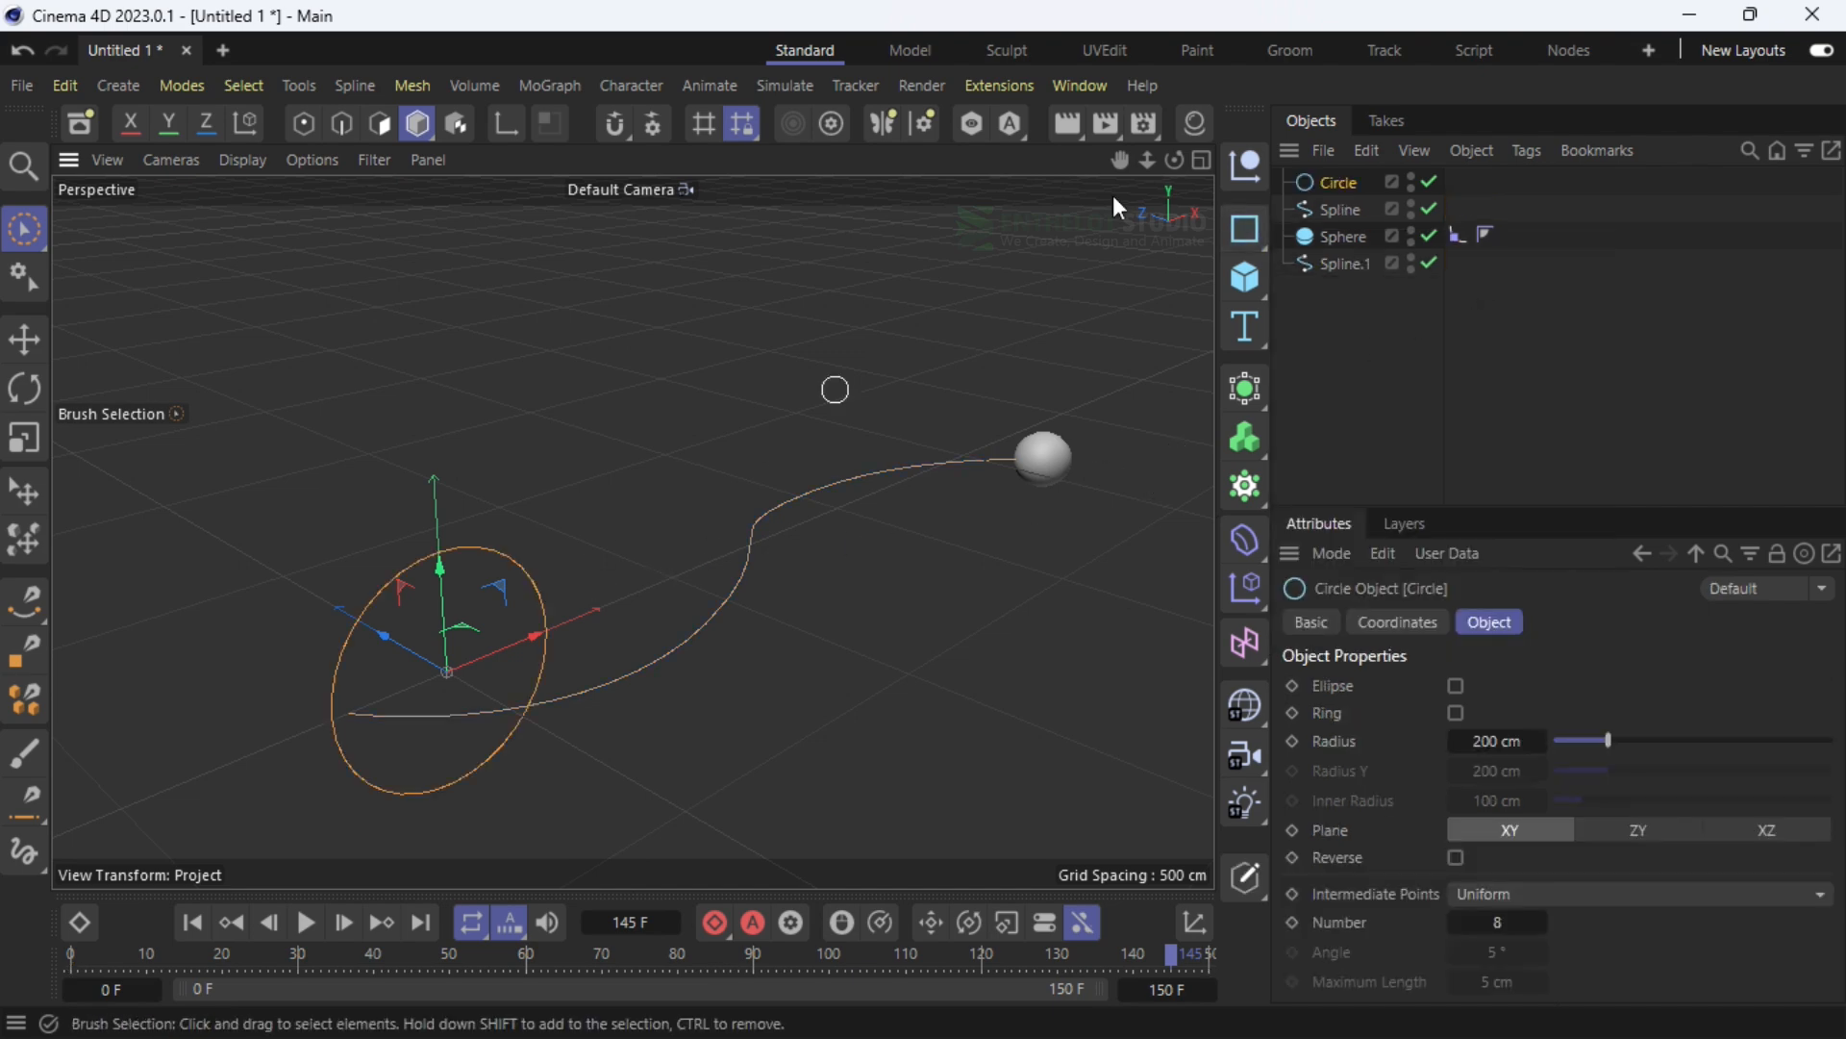
Move the circle along X to the start of the path spline and scale it down to about half its size
{"action": "left_click_drag", "start_coordinate": [1174, 160], "coordinate": [990, 310]}
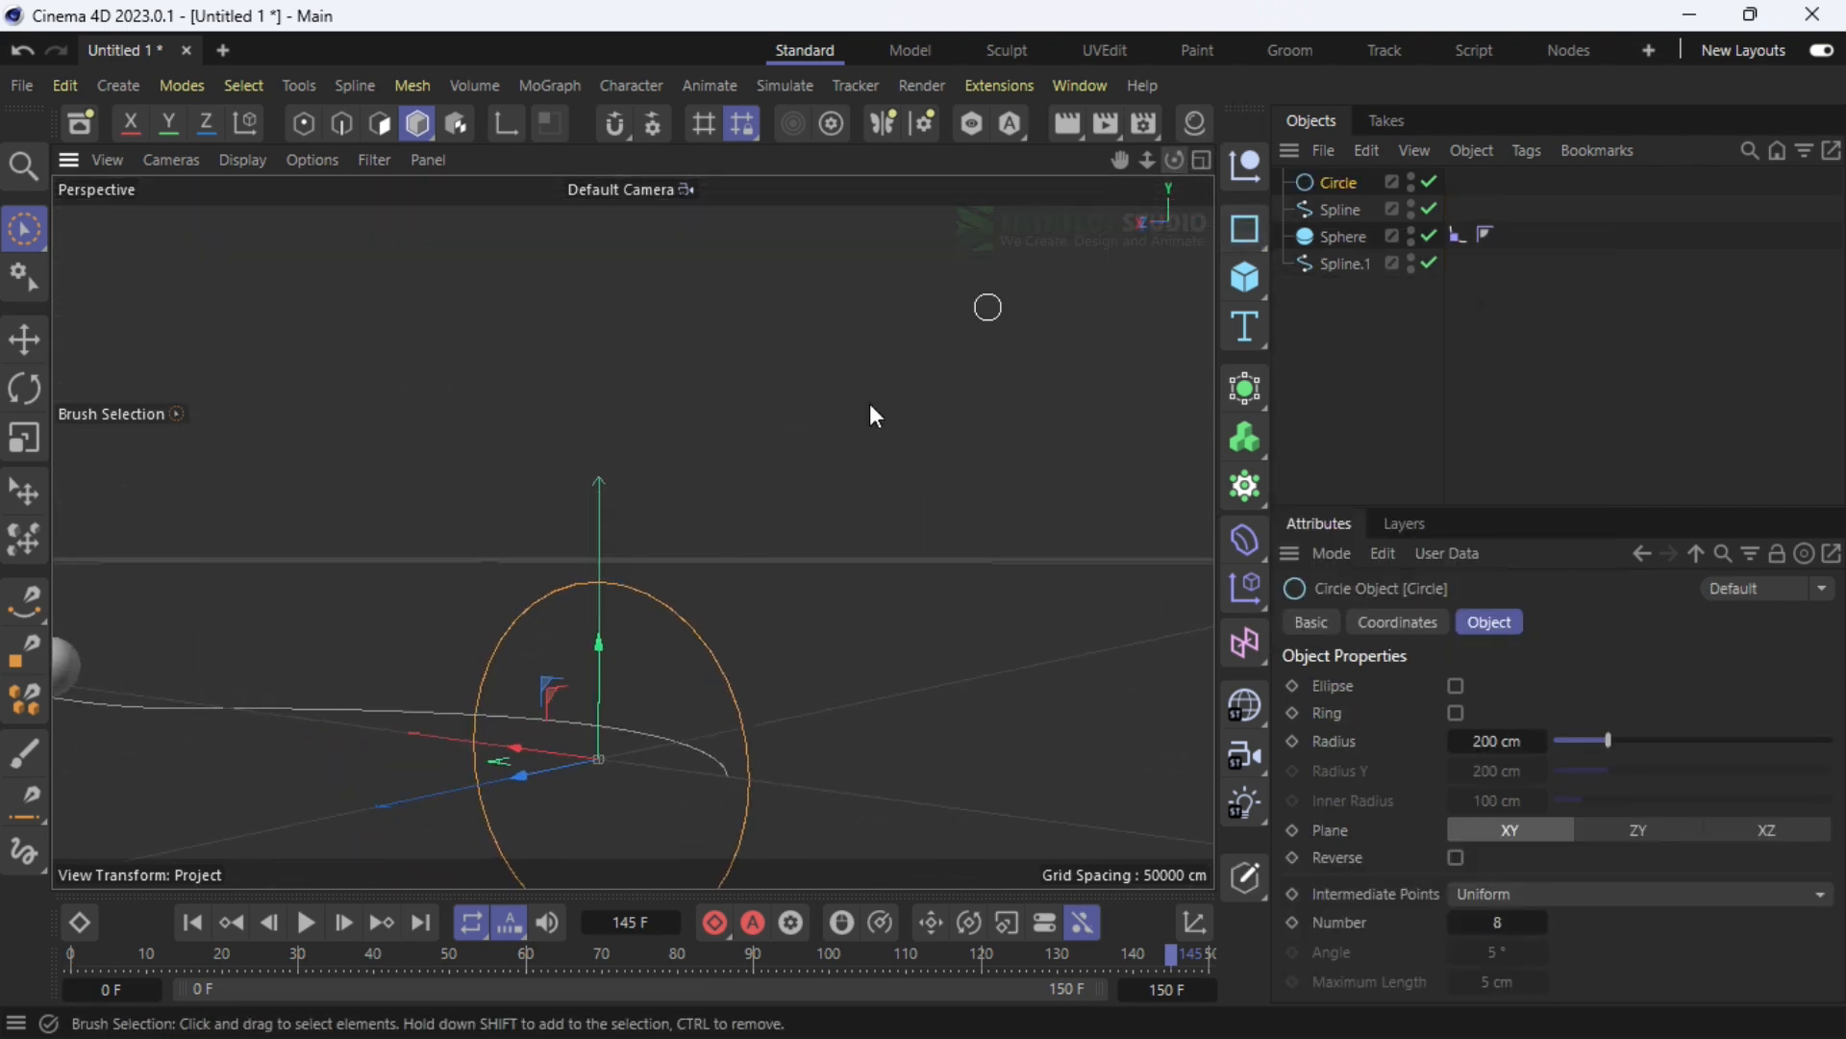
{"action": "left_click_drag", "start_coordinate": [514, 746], "coordinate": [636, 761]}
{"action": "scroll", "coordinate": [869, 702], "scroll_direction": "down", "scroll_amount": 3}
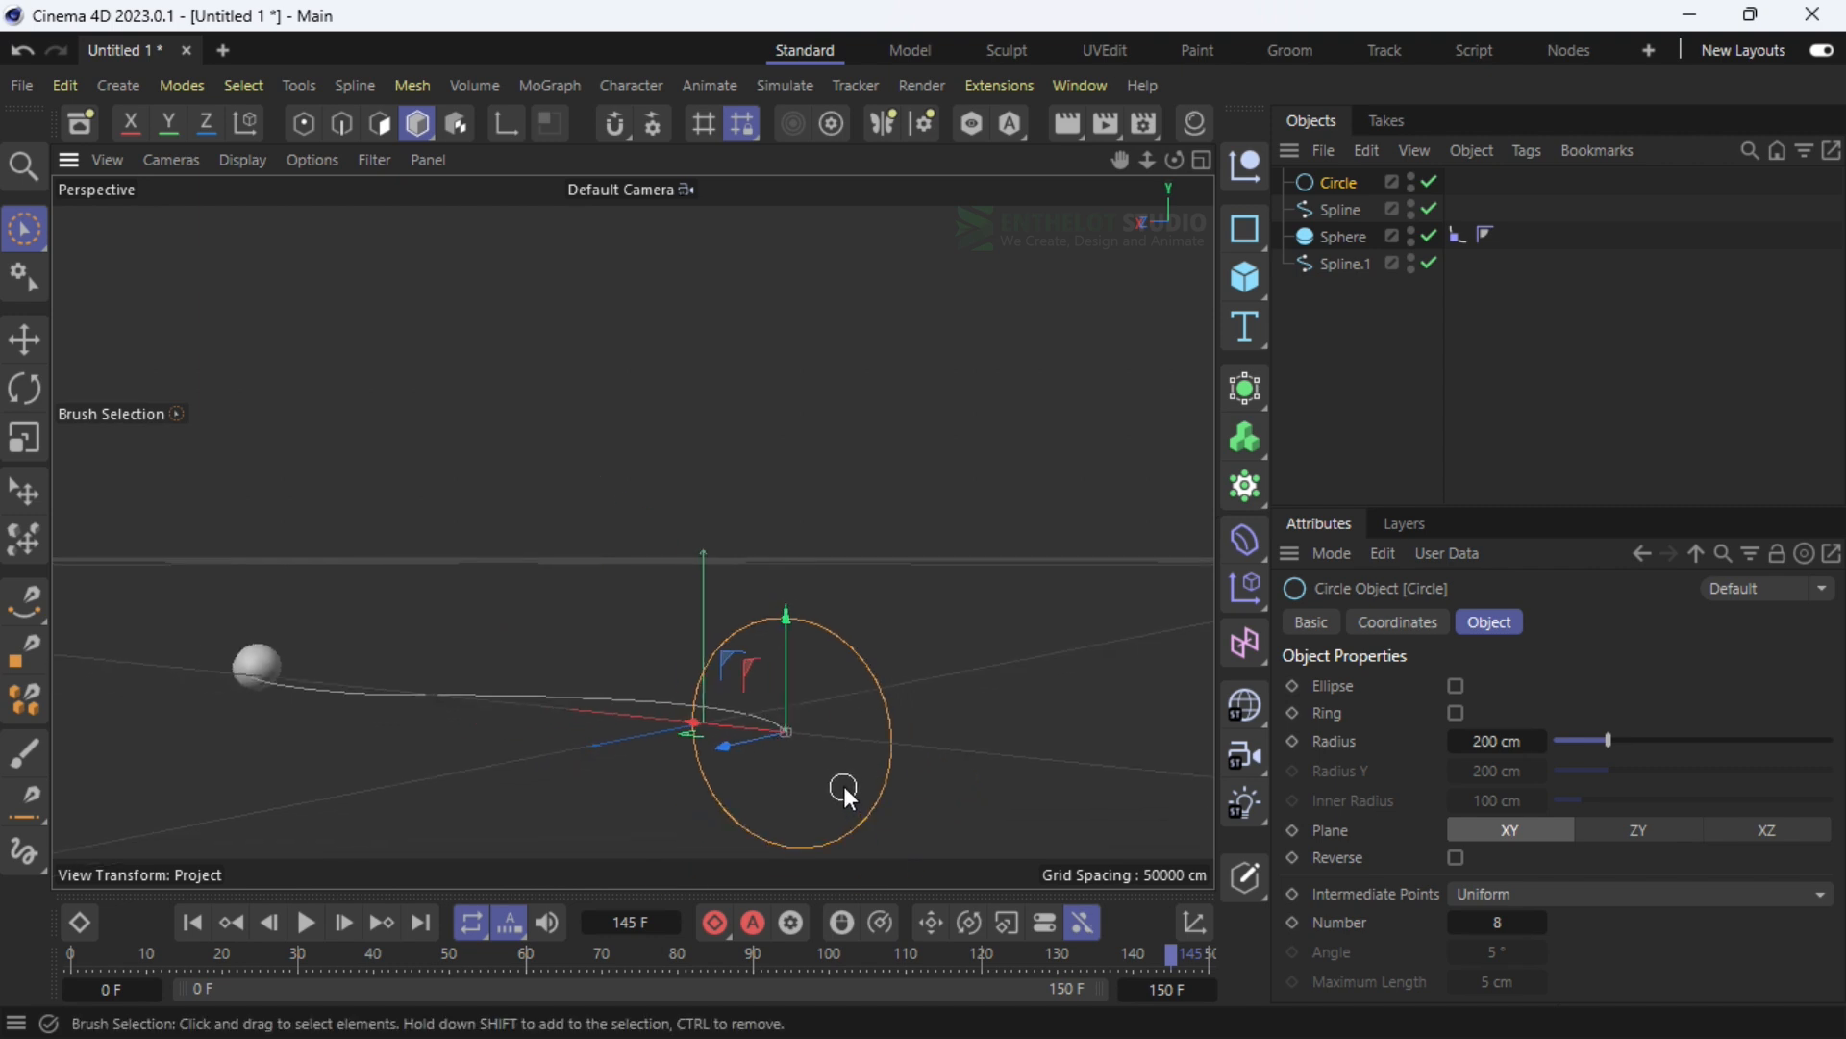
{"action": "key", "text": "t"}
{"action": "mouse_move", "coordinate": [1001, 604]}
{"action": "left_mouse_down"}
{"action": "mouse_move", "coordinate": [743, 789]}
{"action": "mouse_move", "coordinate": [652, 822]}
{"action": "mouse_move", "coordinate": [683, 833]}
{"action": "left_mouse_up"}
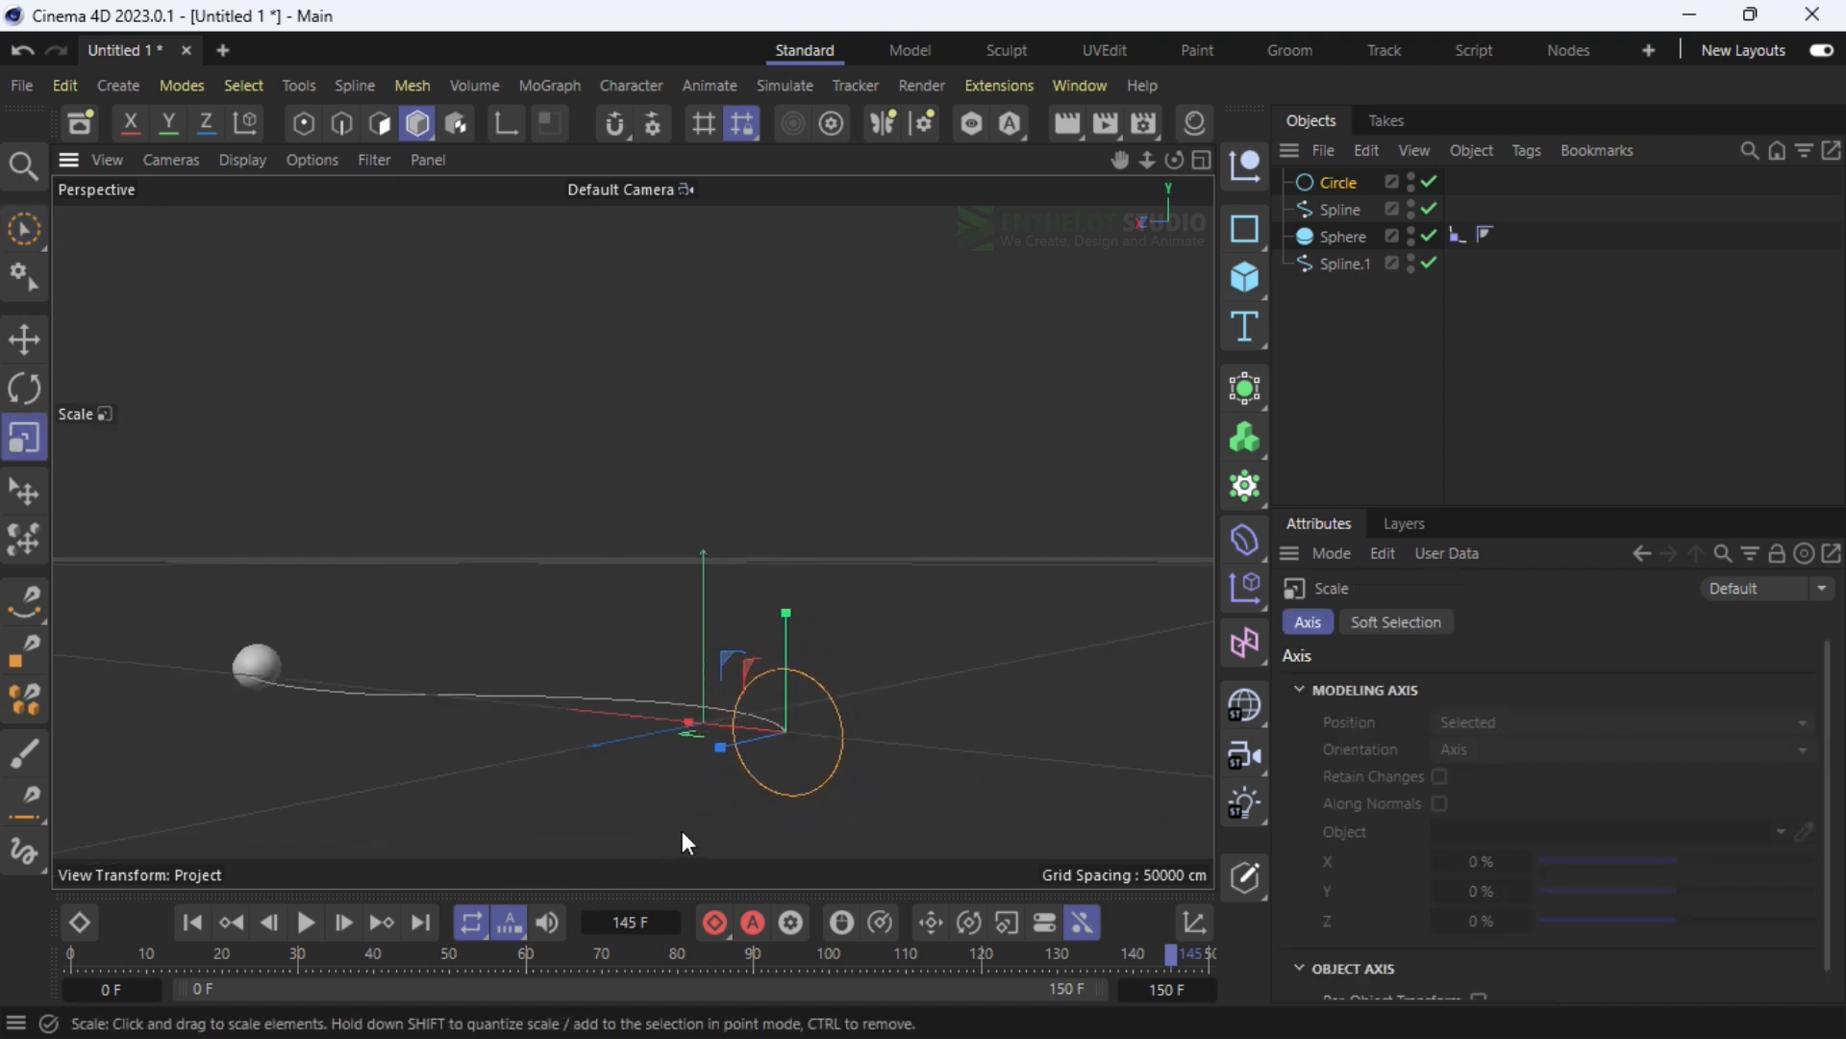
Make the circle editable and move its top point down close to the bottom point to form a crescent profile
{"action": "key", "text": "c"}
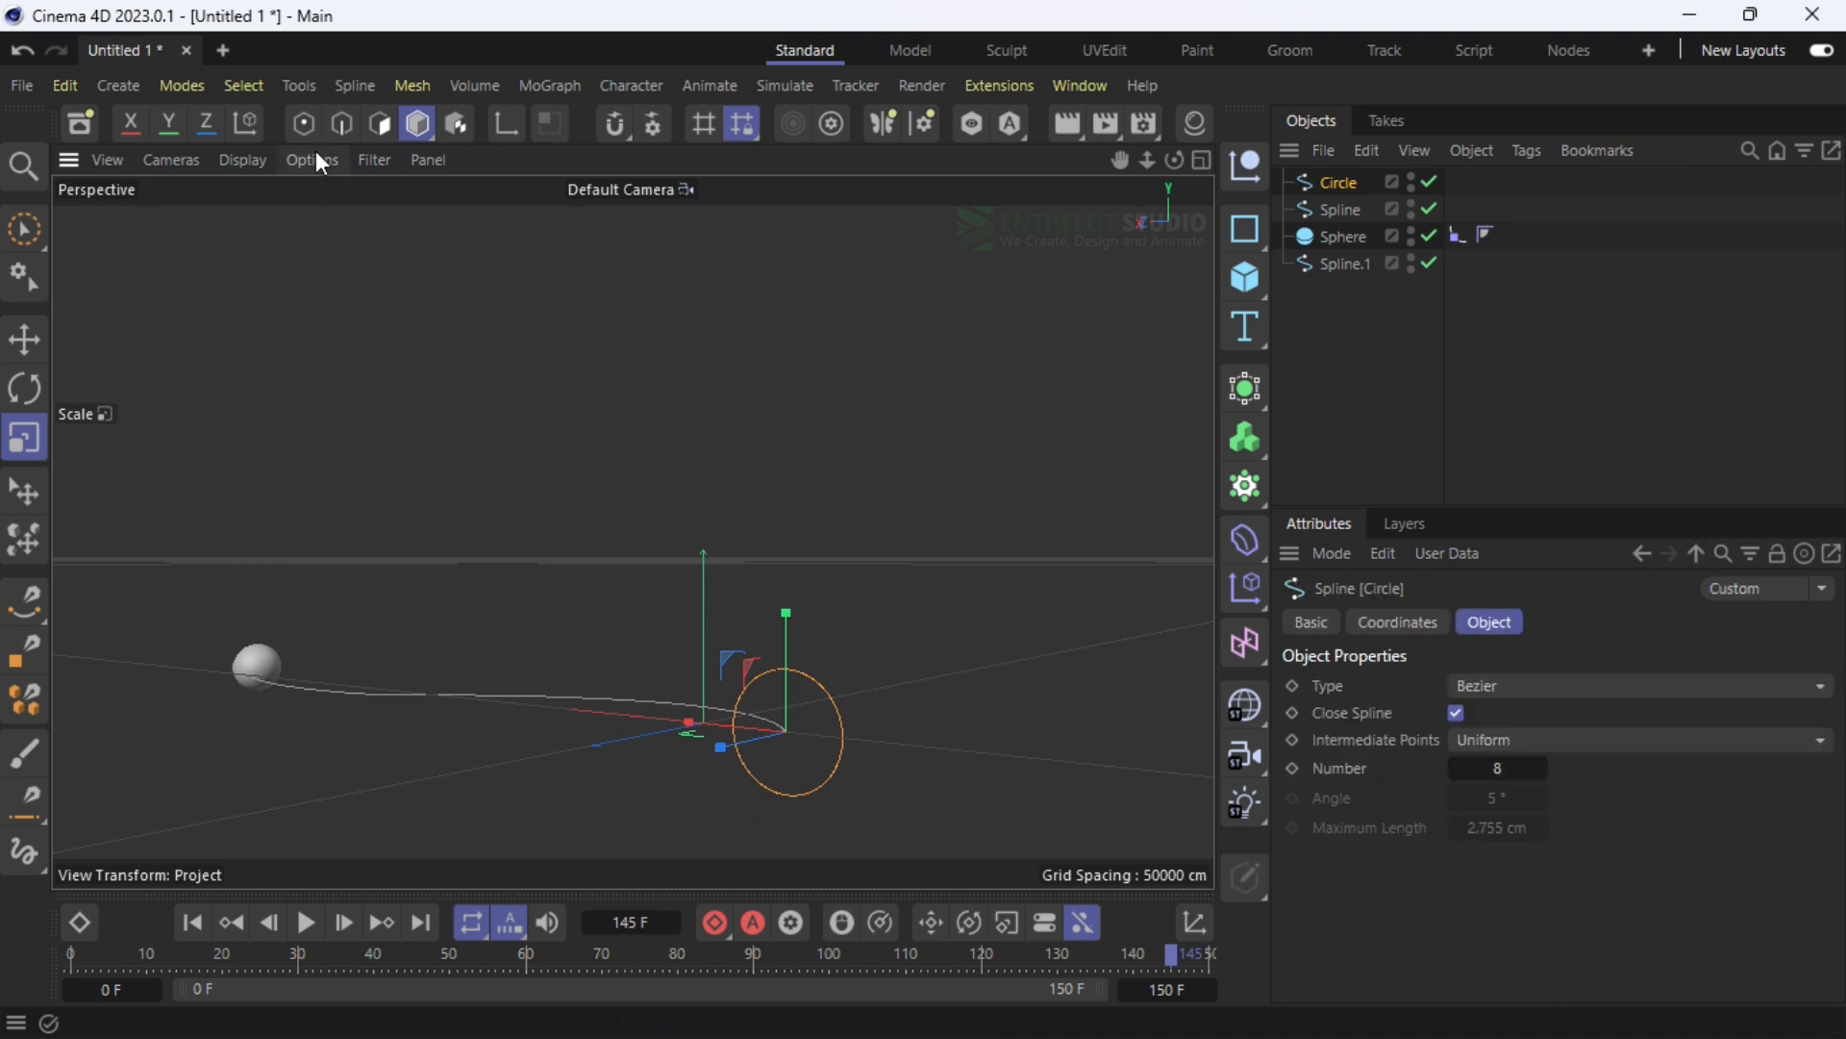
{"action": "left_click", "coordinate": [304, 124]}
{"action": "left_click", "coordinate": [784, 669]}
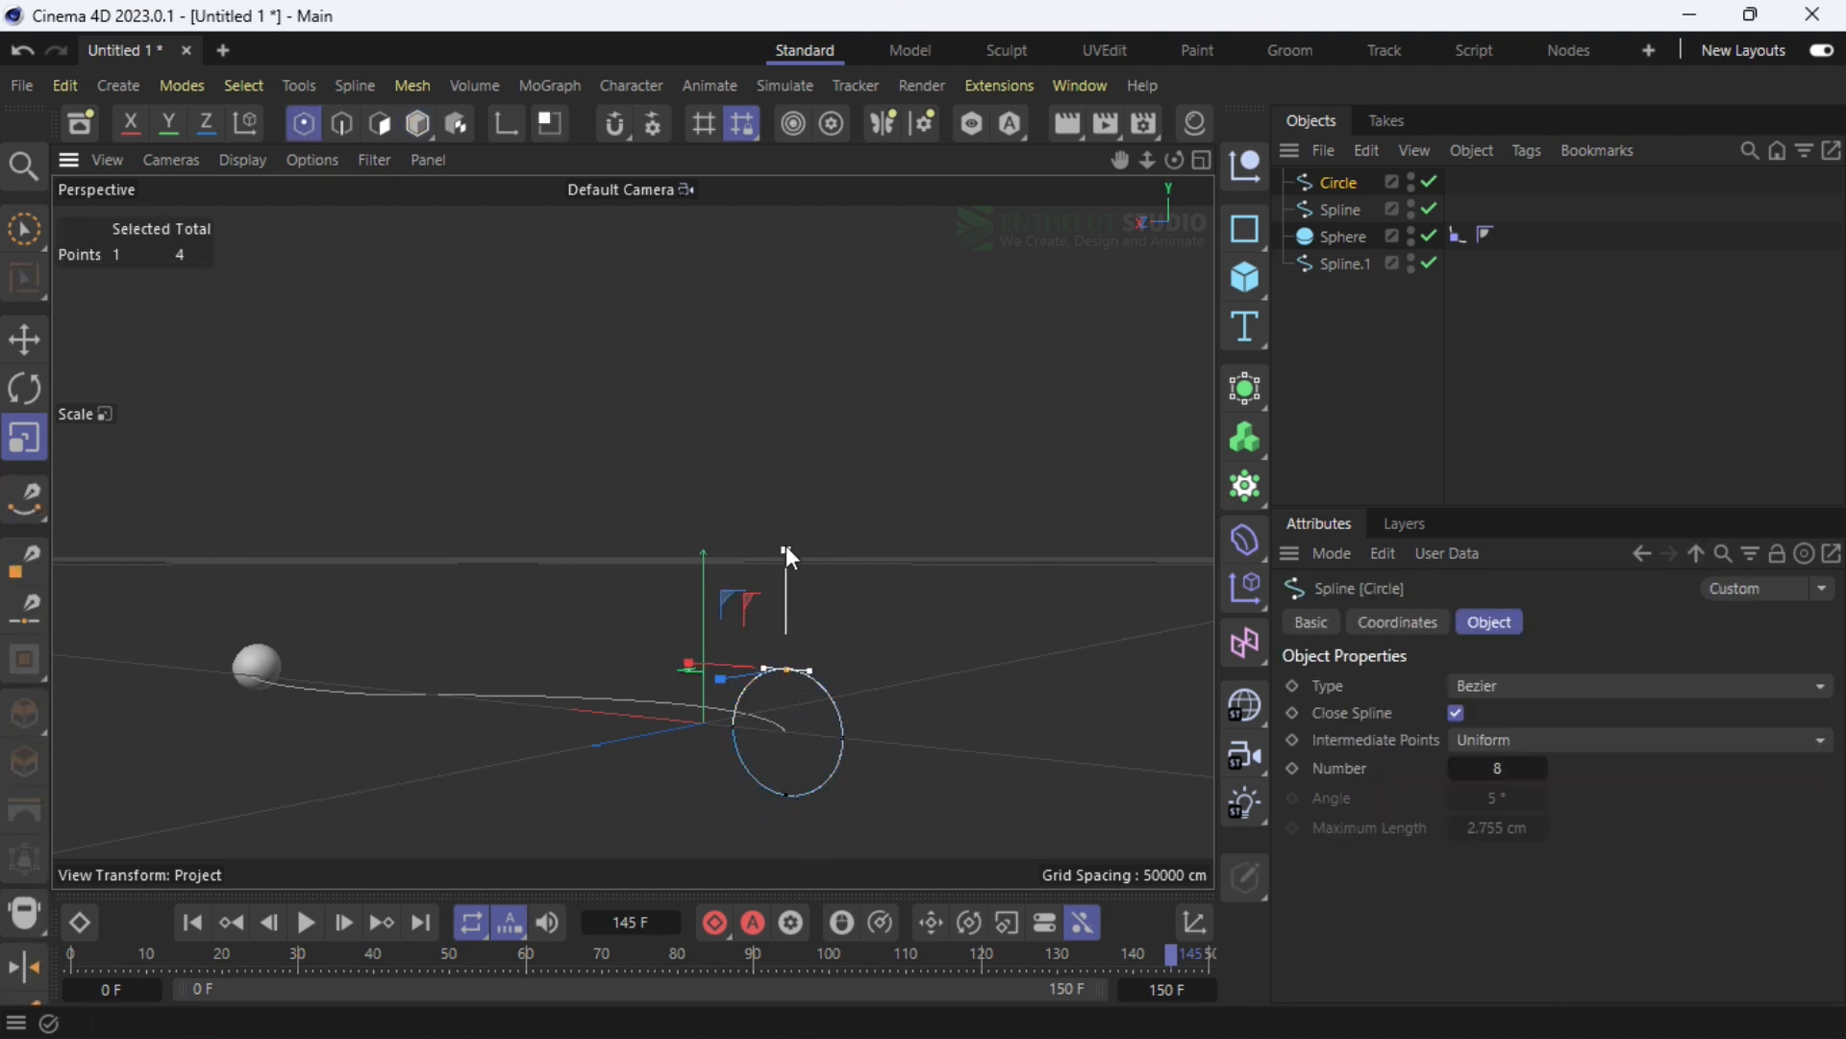
{"action": "key", "text": "e"}
{"action": "left_click_drag", "start_coordinate": [787, 547], "coordinate": [794, 656]}
{"action": "left_click", "coordinate": [1325, 366]}
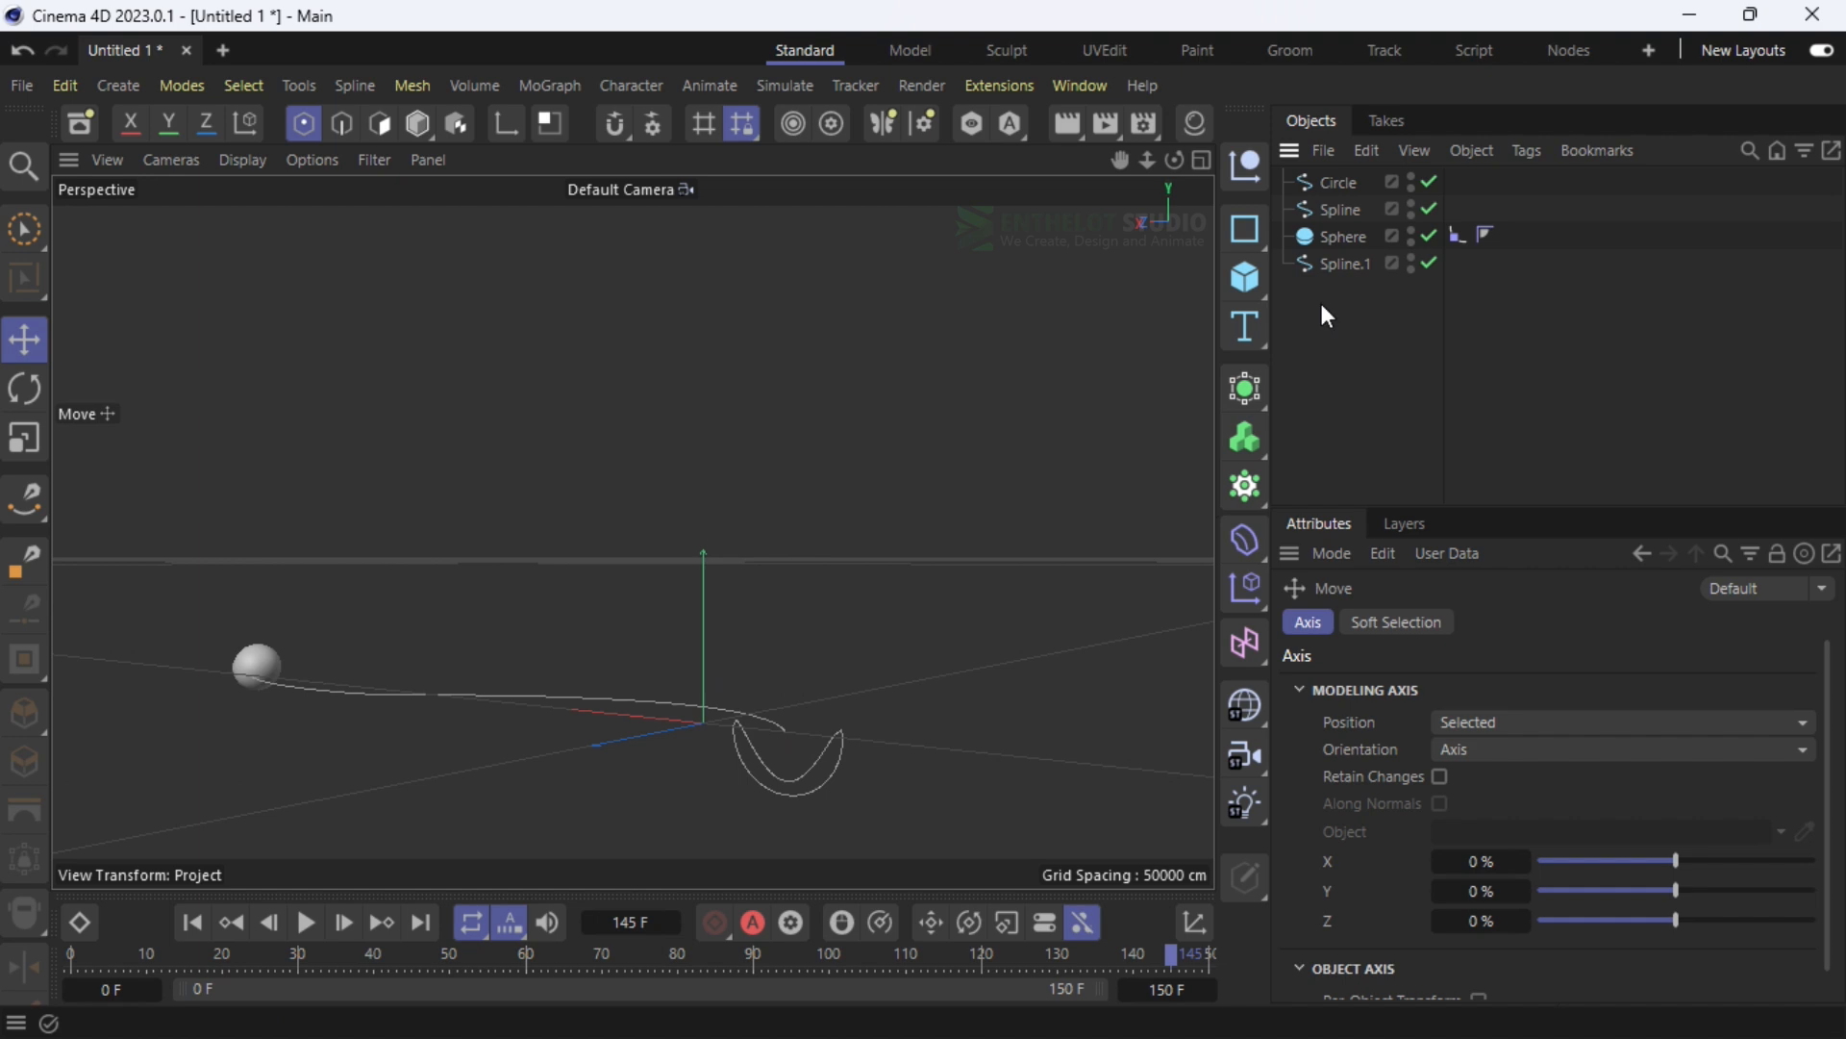
{"action": "left_click", "coordinate": [1332, 184]}
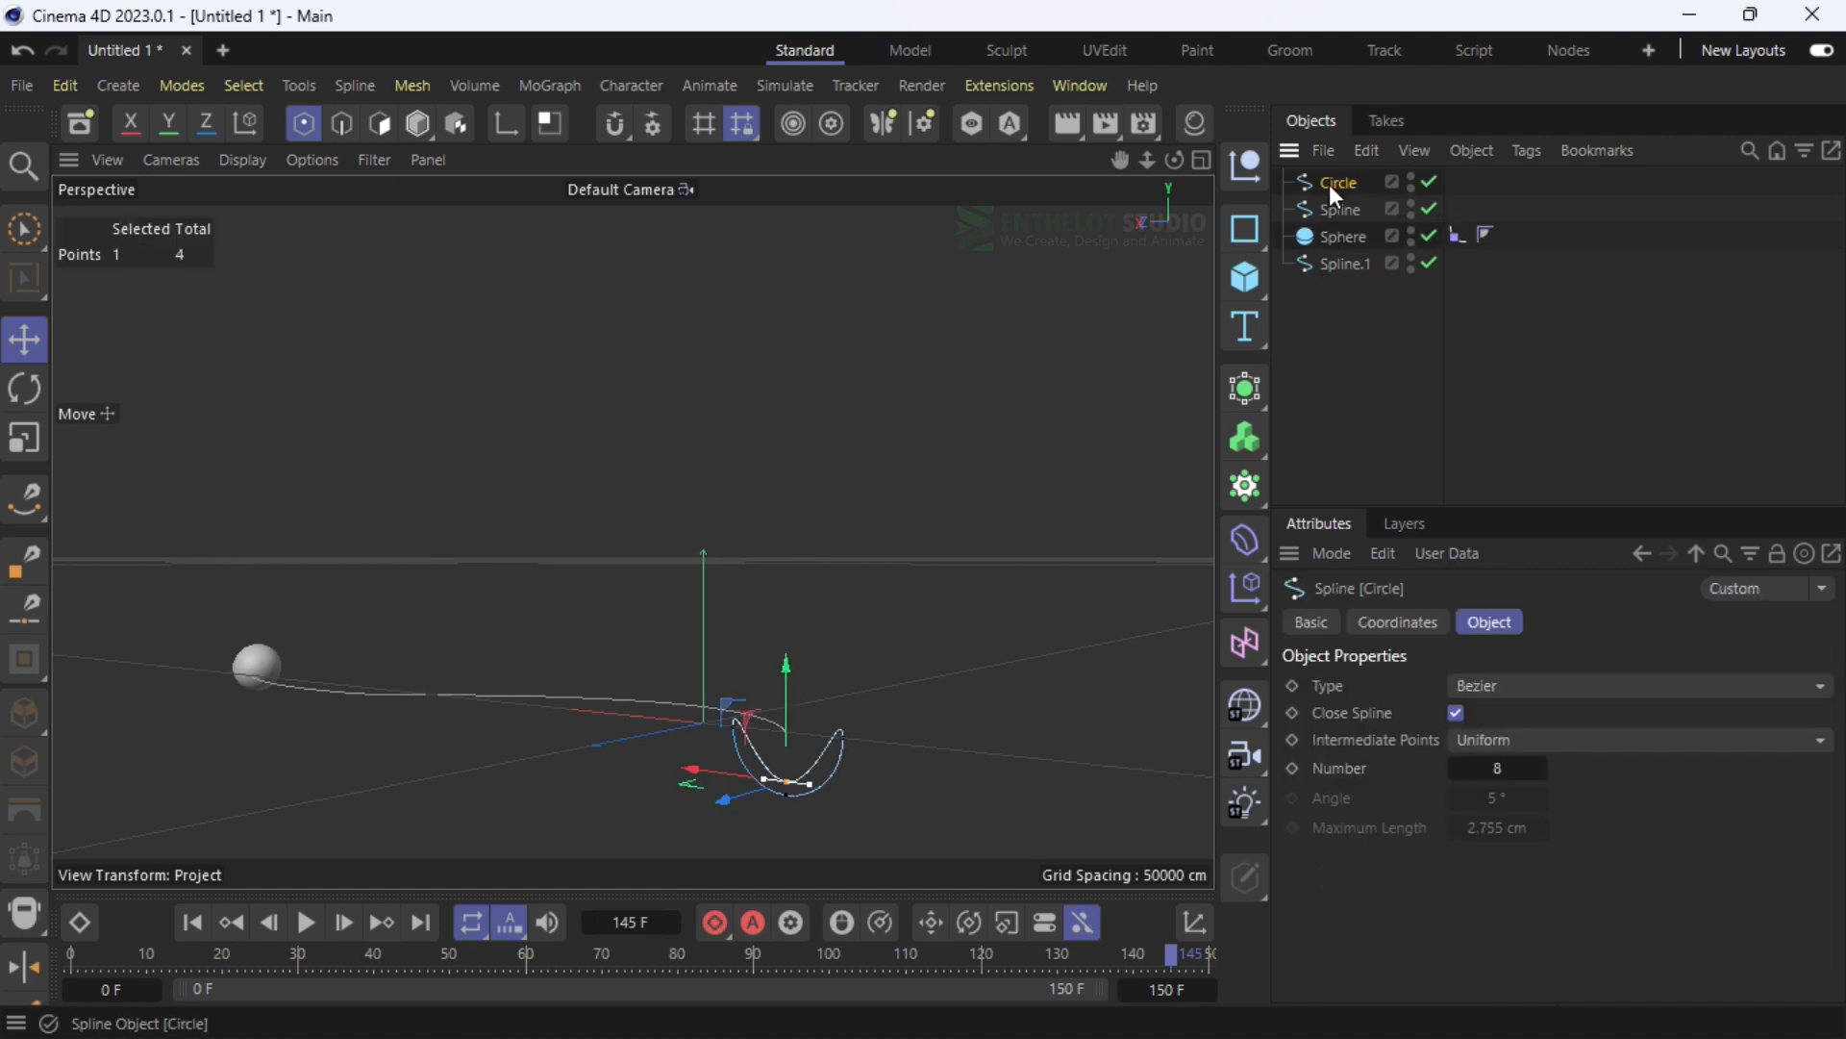
Lengthen the tangent handles of the lowered point so the inner curve of the crescent becomes a smooth, wide arc
{"action": "scroll", "coordinate": [779, 781], "scroll_direction": "up", "scroll_amount": 10}
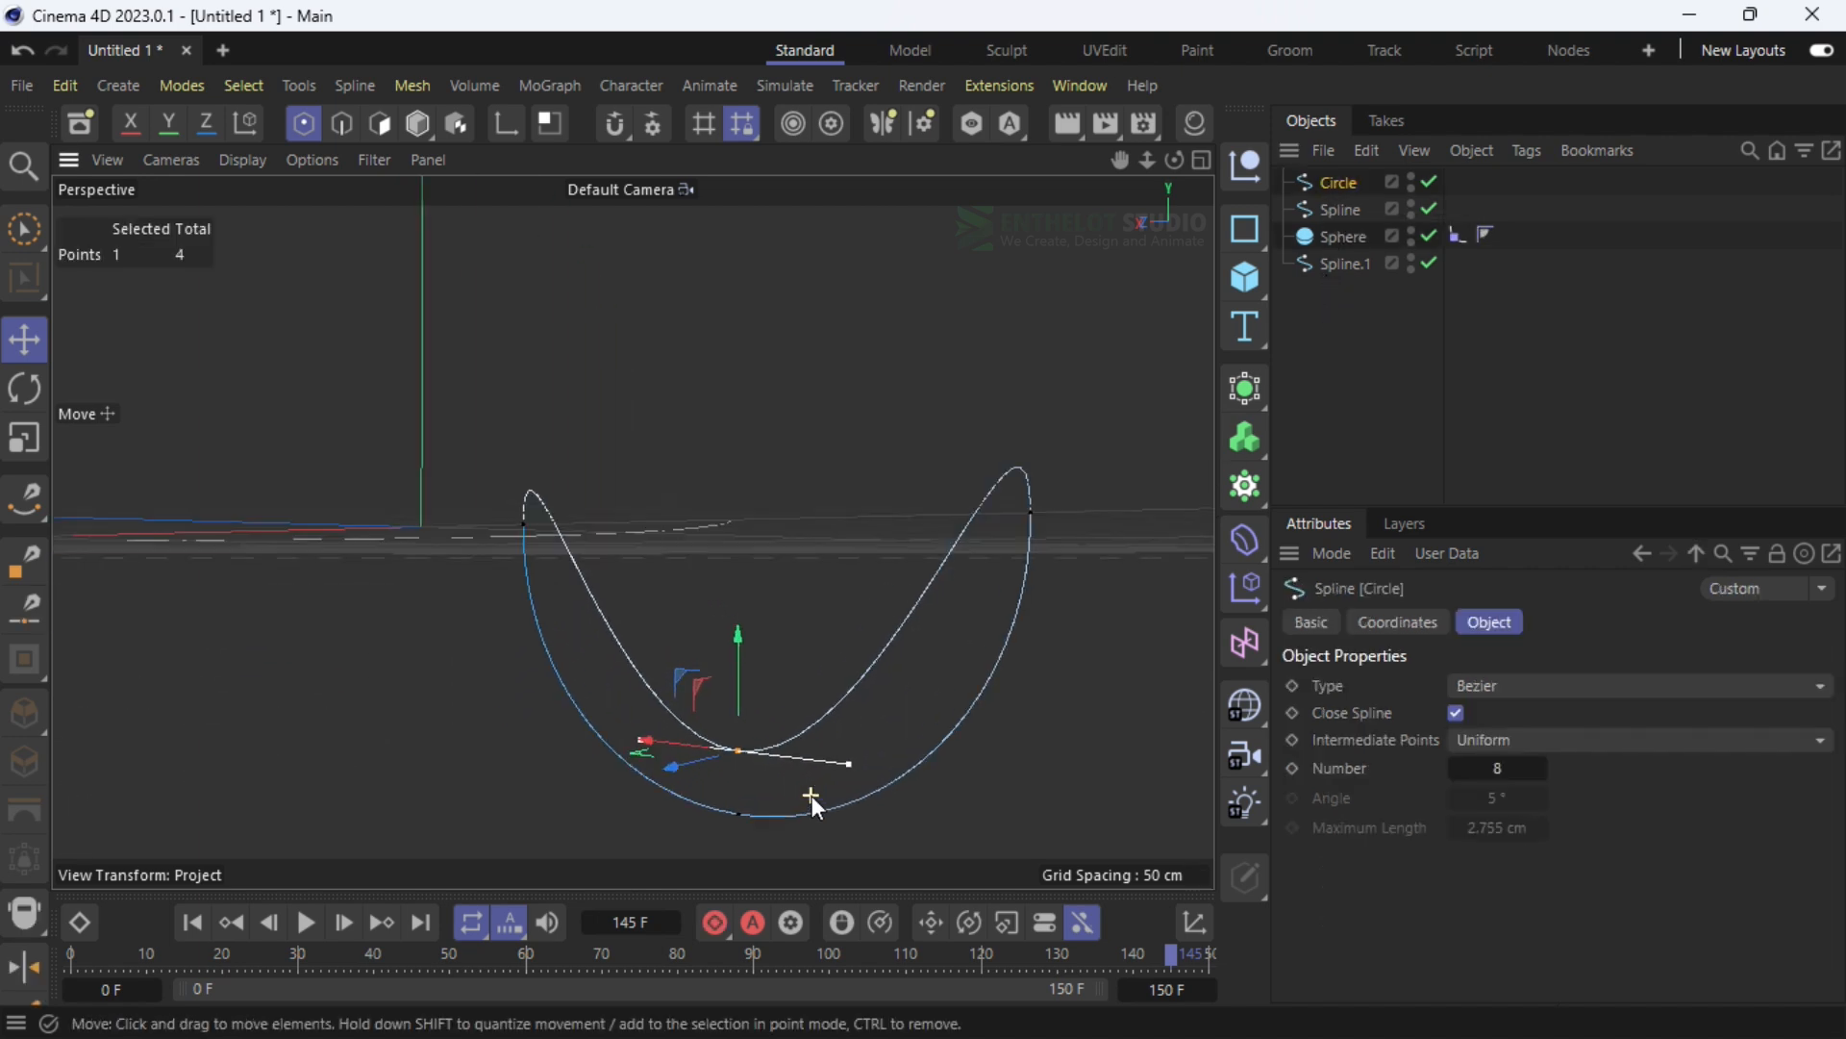
{"action": "left_click_drag", "start_coordinate": [858, 756], "coordinate": [966, 748]}
{"action": "left_click_drag", "start_coordinate": [622, 729], "coordinate": [661, 739]}
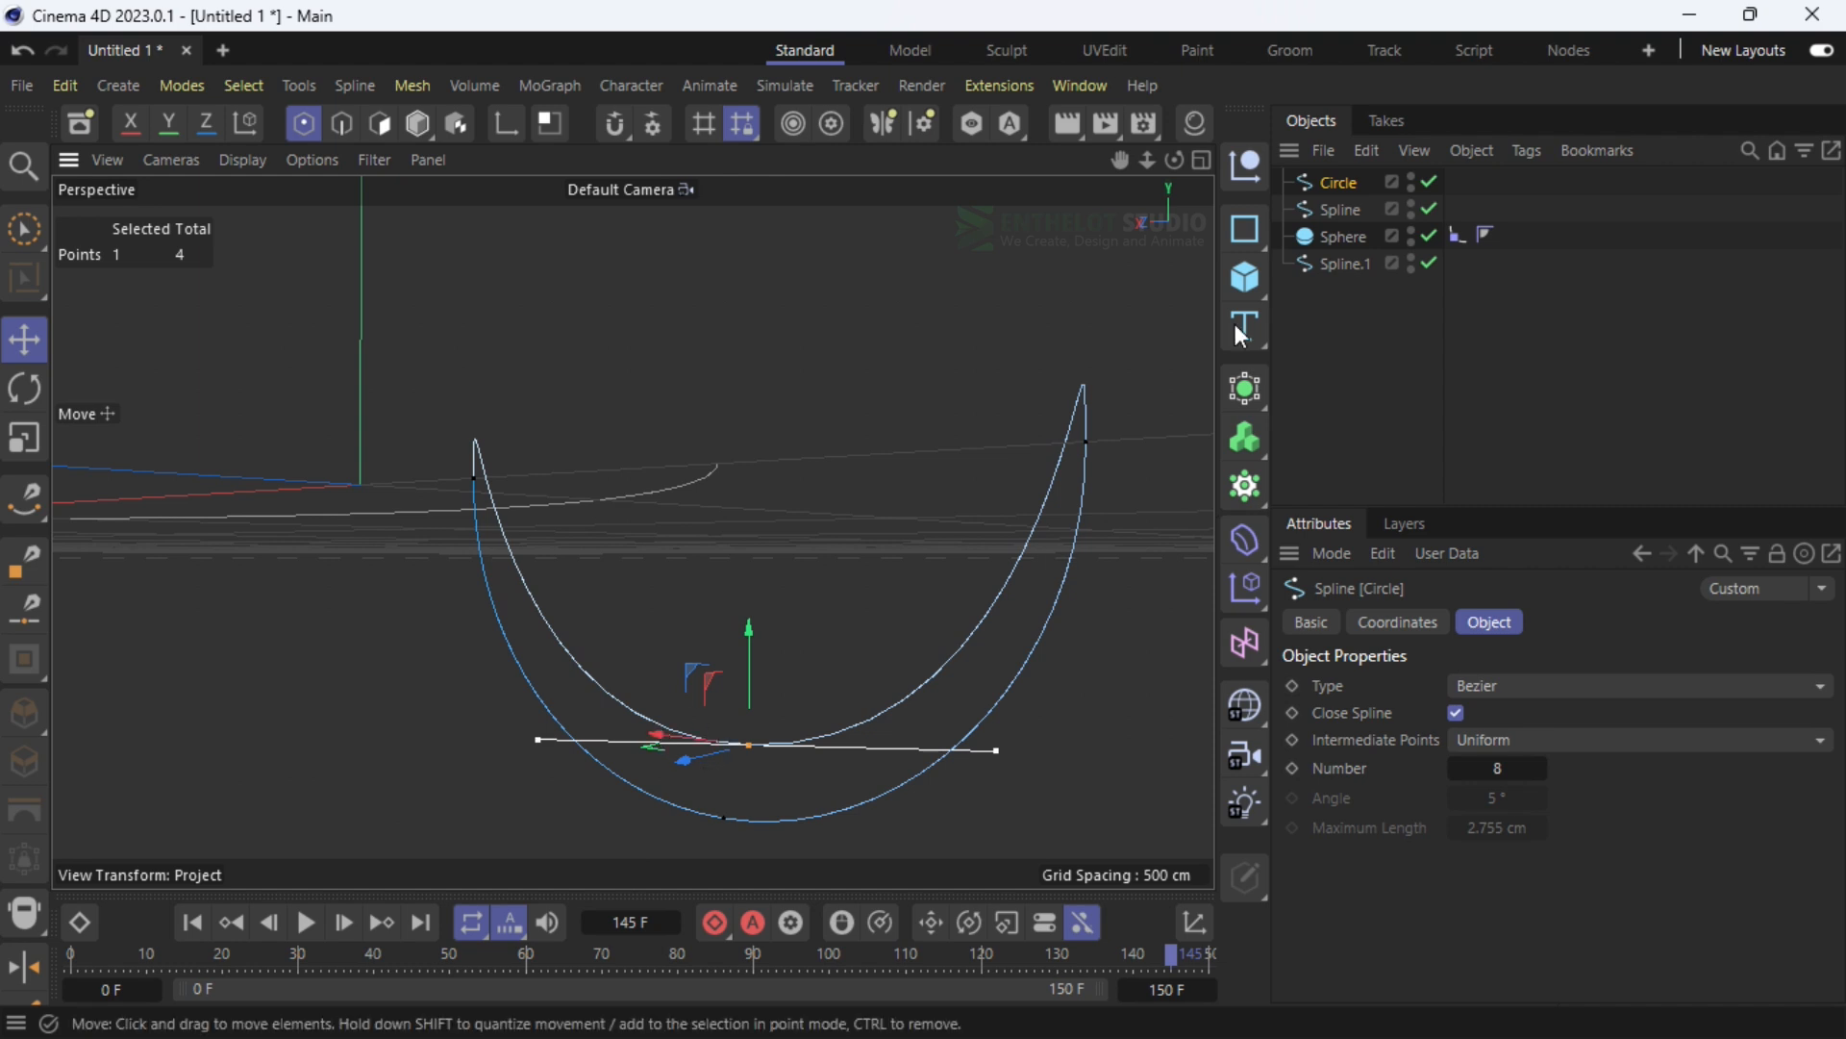
Add a Sweep as parent of the crescent-shaped Circle and place the original Spline beneath the Circle as its path
{"action": "left_click_drag", "start_coordinate": [1175, 162], "coordinate": [1261, 159]}
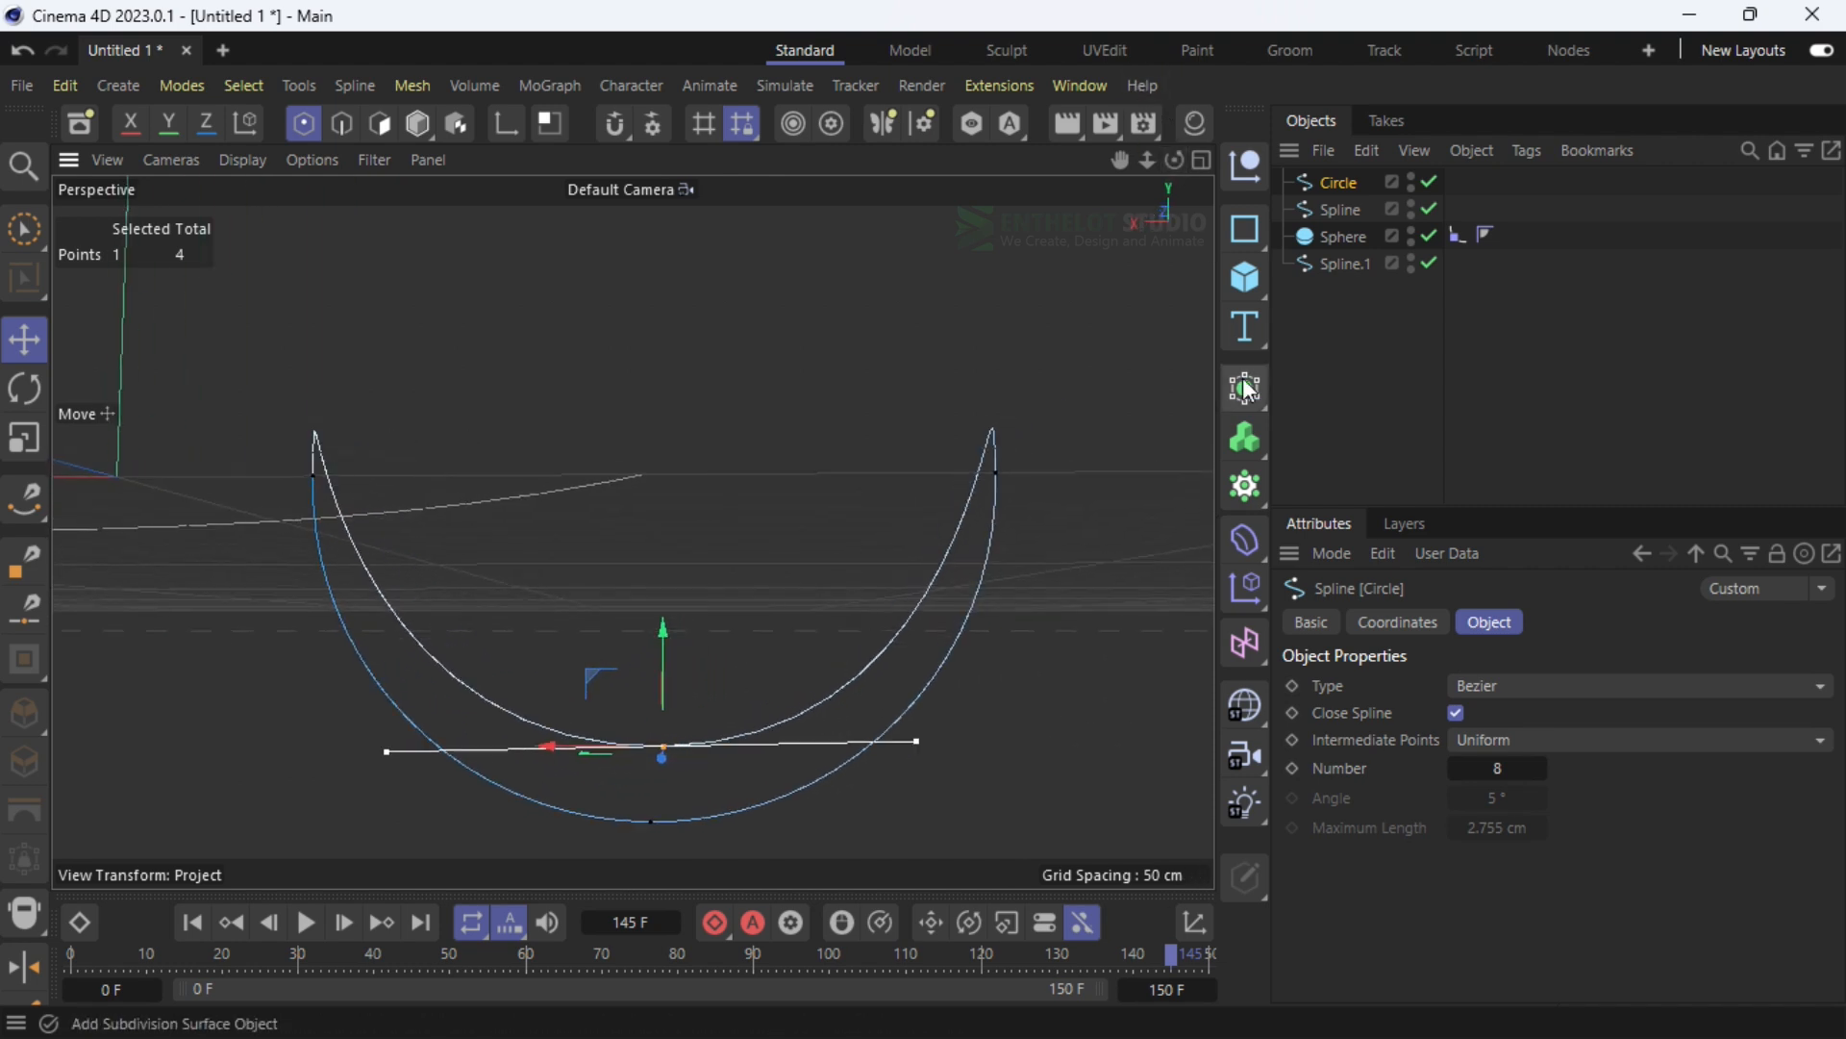
{"action": "left_click", "coordinate": [1248, 390]}
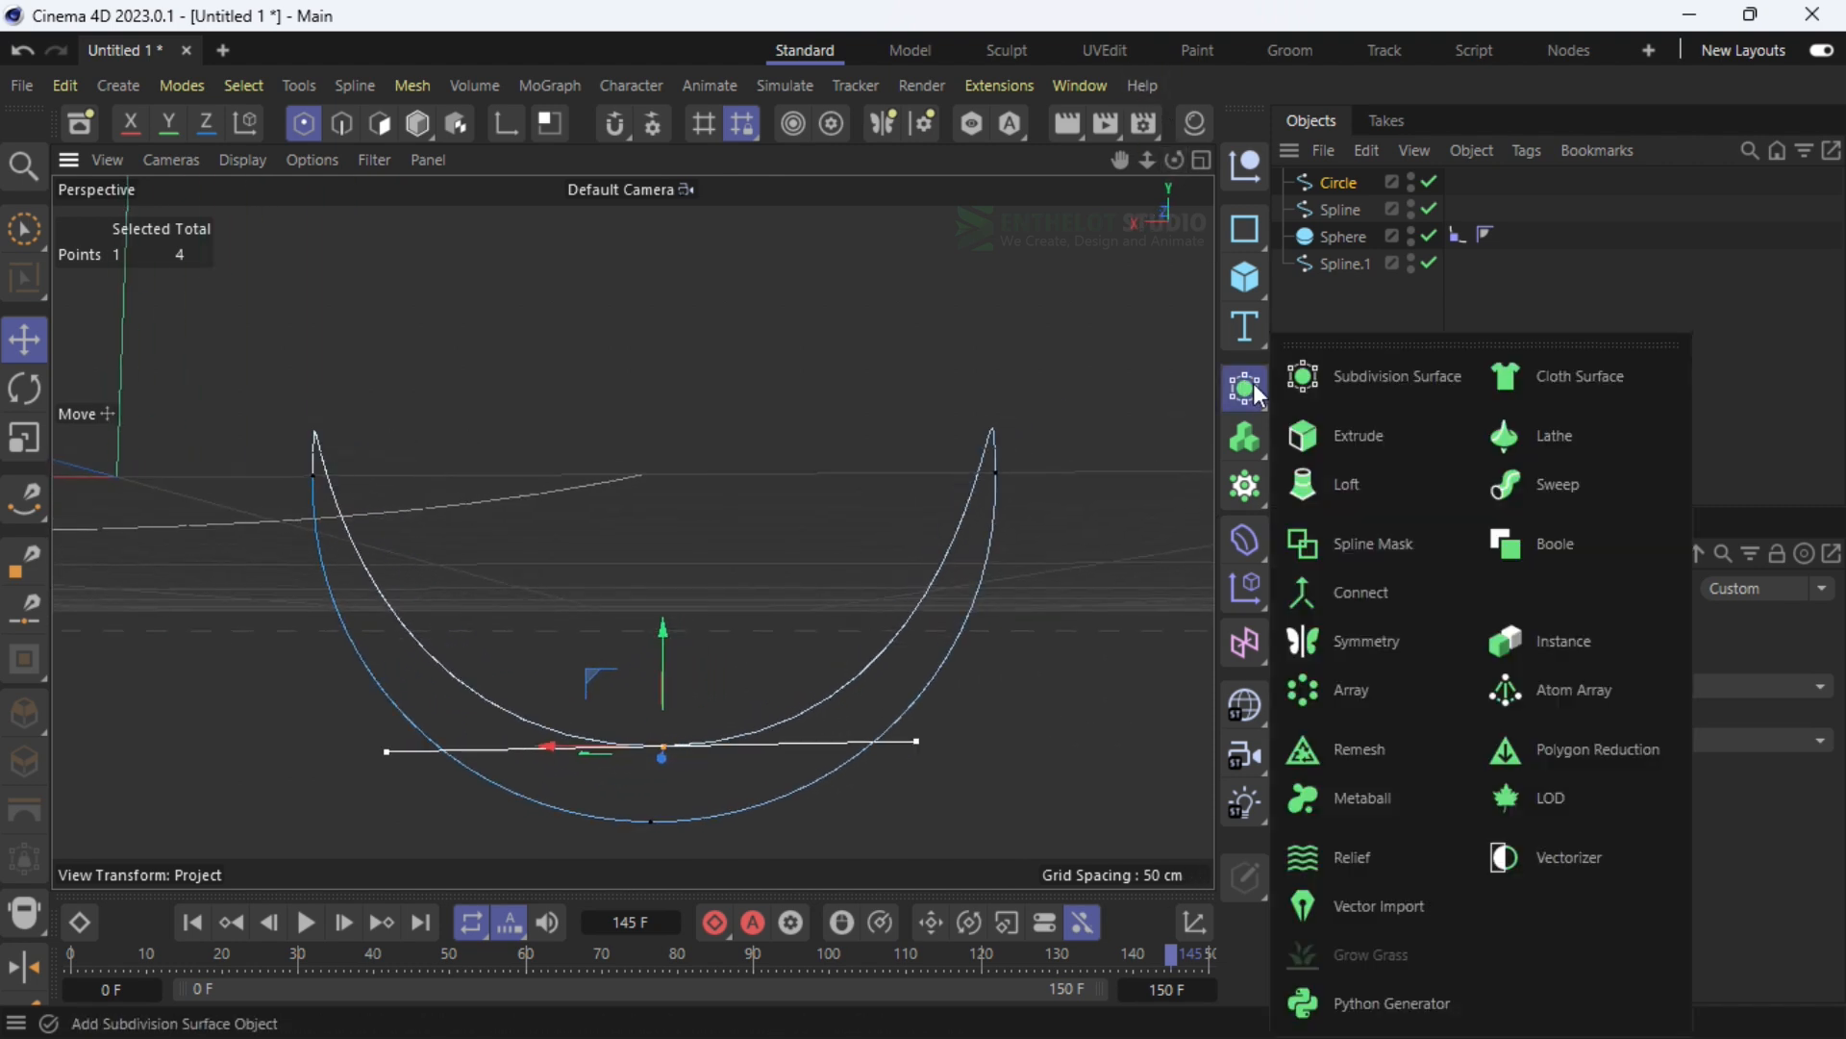
{"action": "left_click", "coordinate": [1544, 486], "text": "alt"}
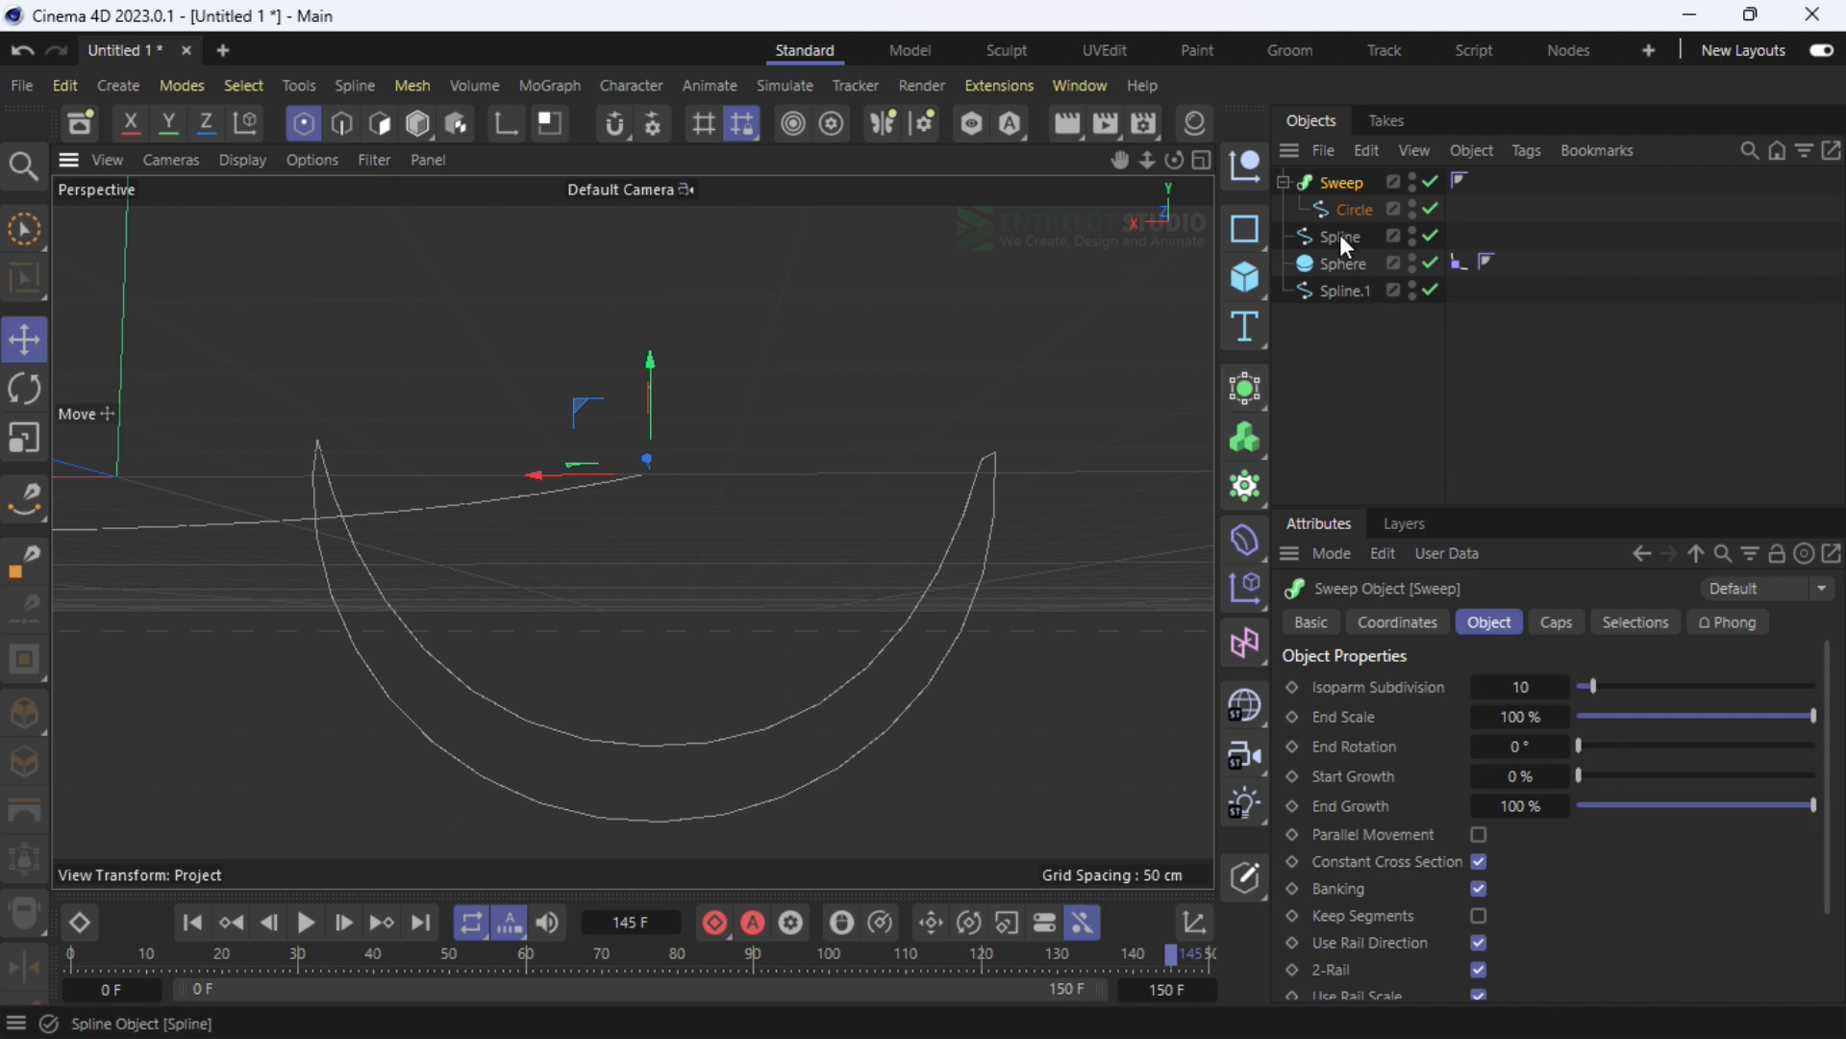
{"action": "left_click_drag", "start_coordinate": [1335, 239], "coordinate": [1350, 200]}
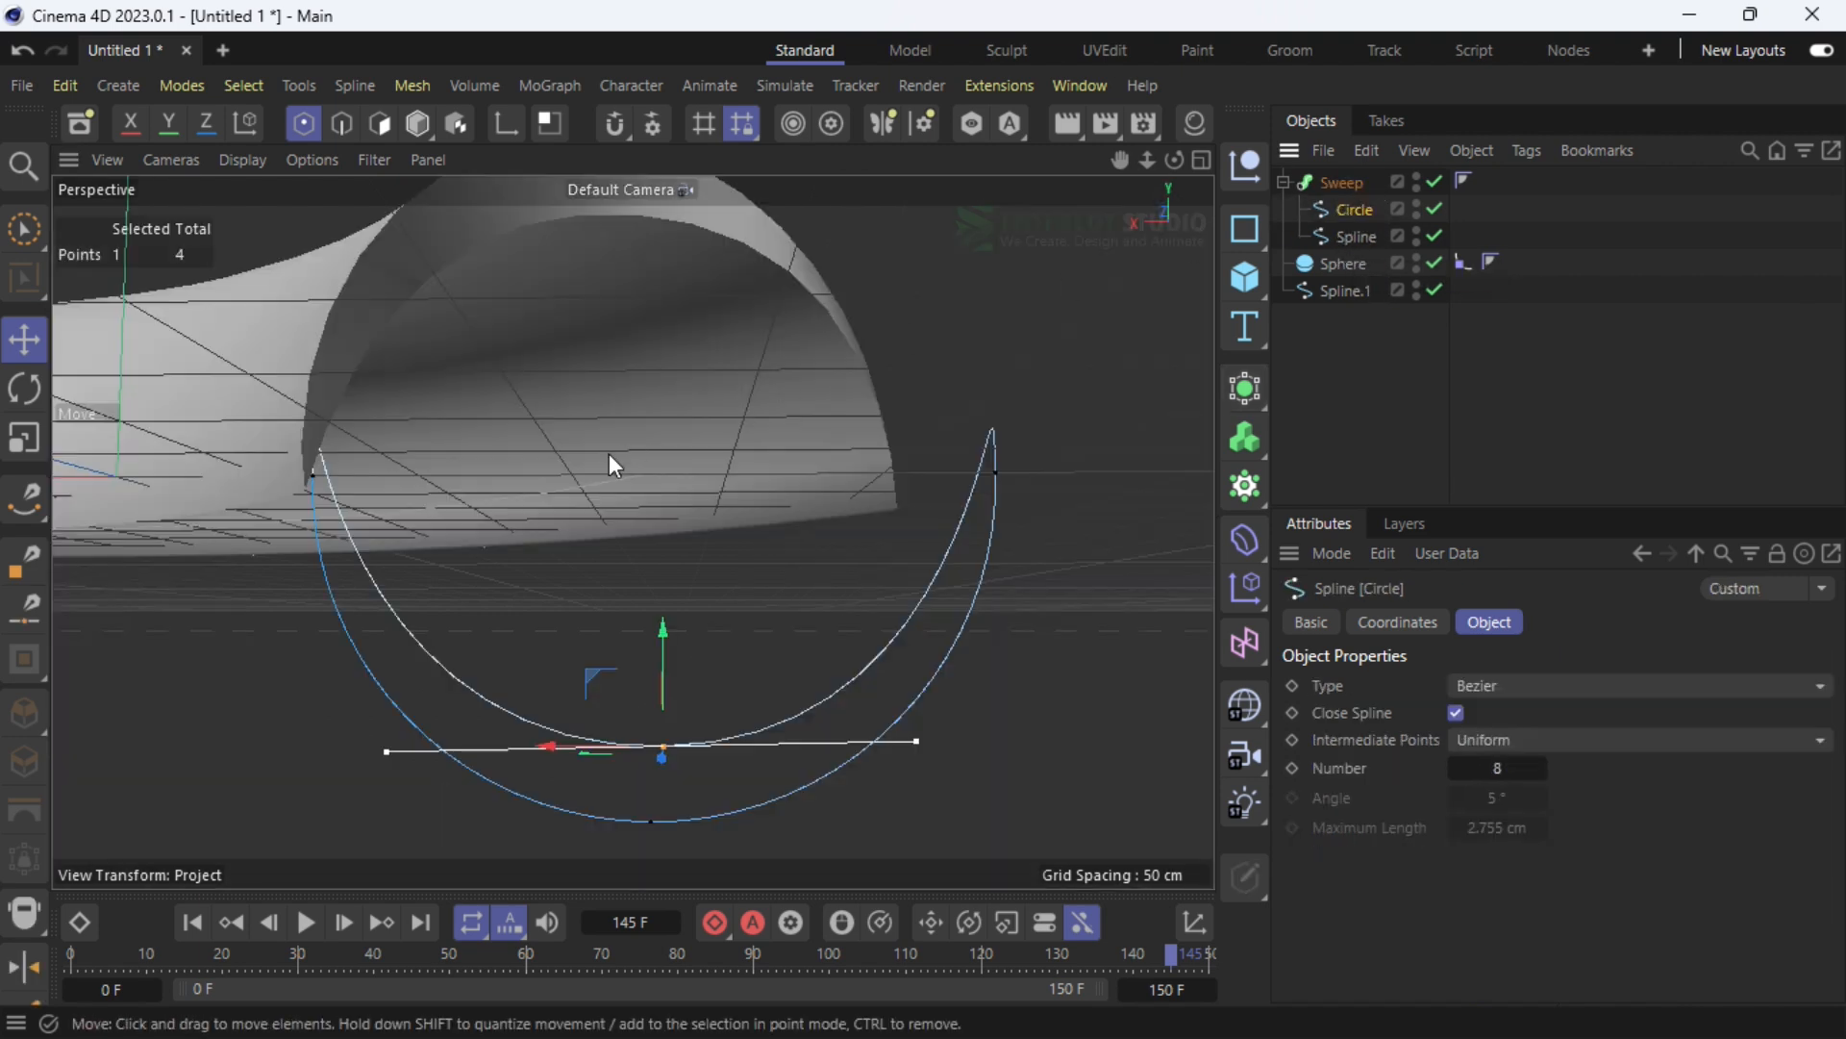
{"action": "left_click_drag", "start_coordinate": [1175, 159], "coordinate": [1097, 173]}
{"action": "left_click", "coordinate": [1342, 182]}
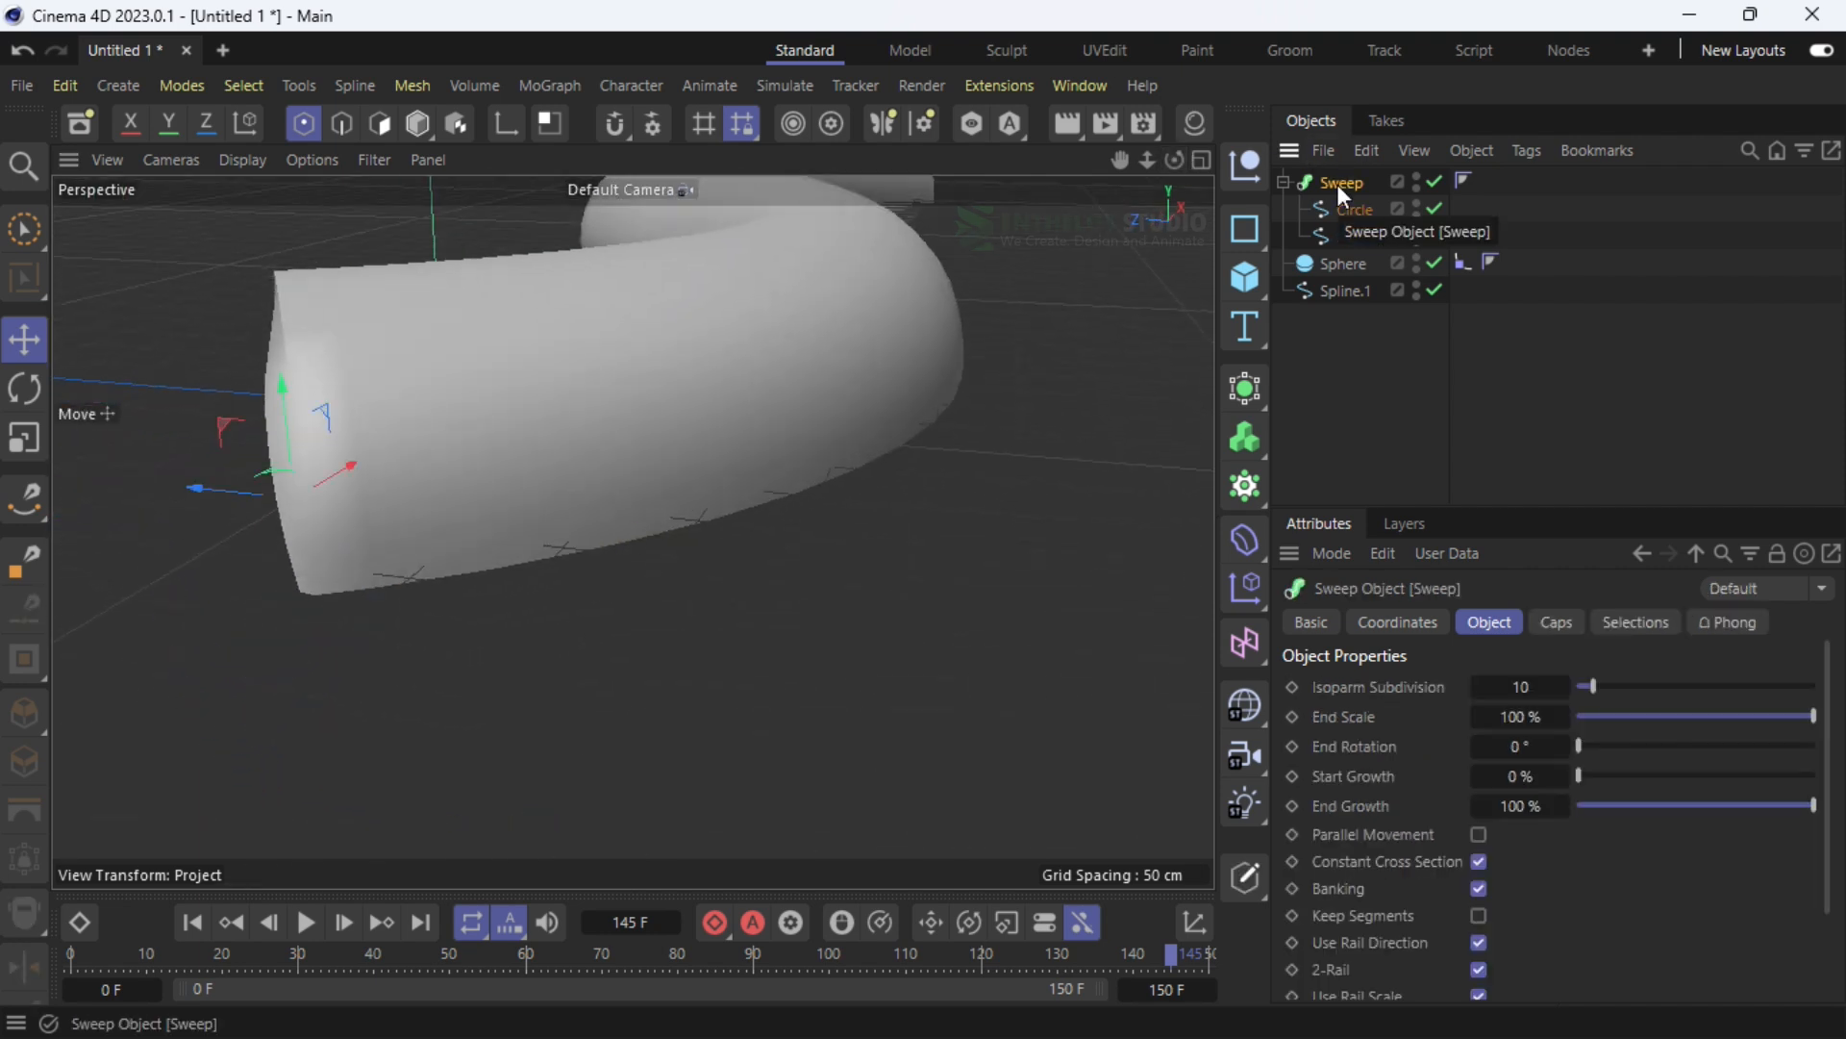
{"action": "left_click", "coordinate": [1414, 623]}
{"action": "left_click", "coordinate": [1496, 623]}
{"action": "scroll", "coordinate": [963, 601], "scroll_direction": "down", "scroll_amount": 10}
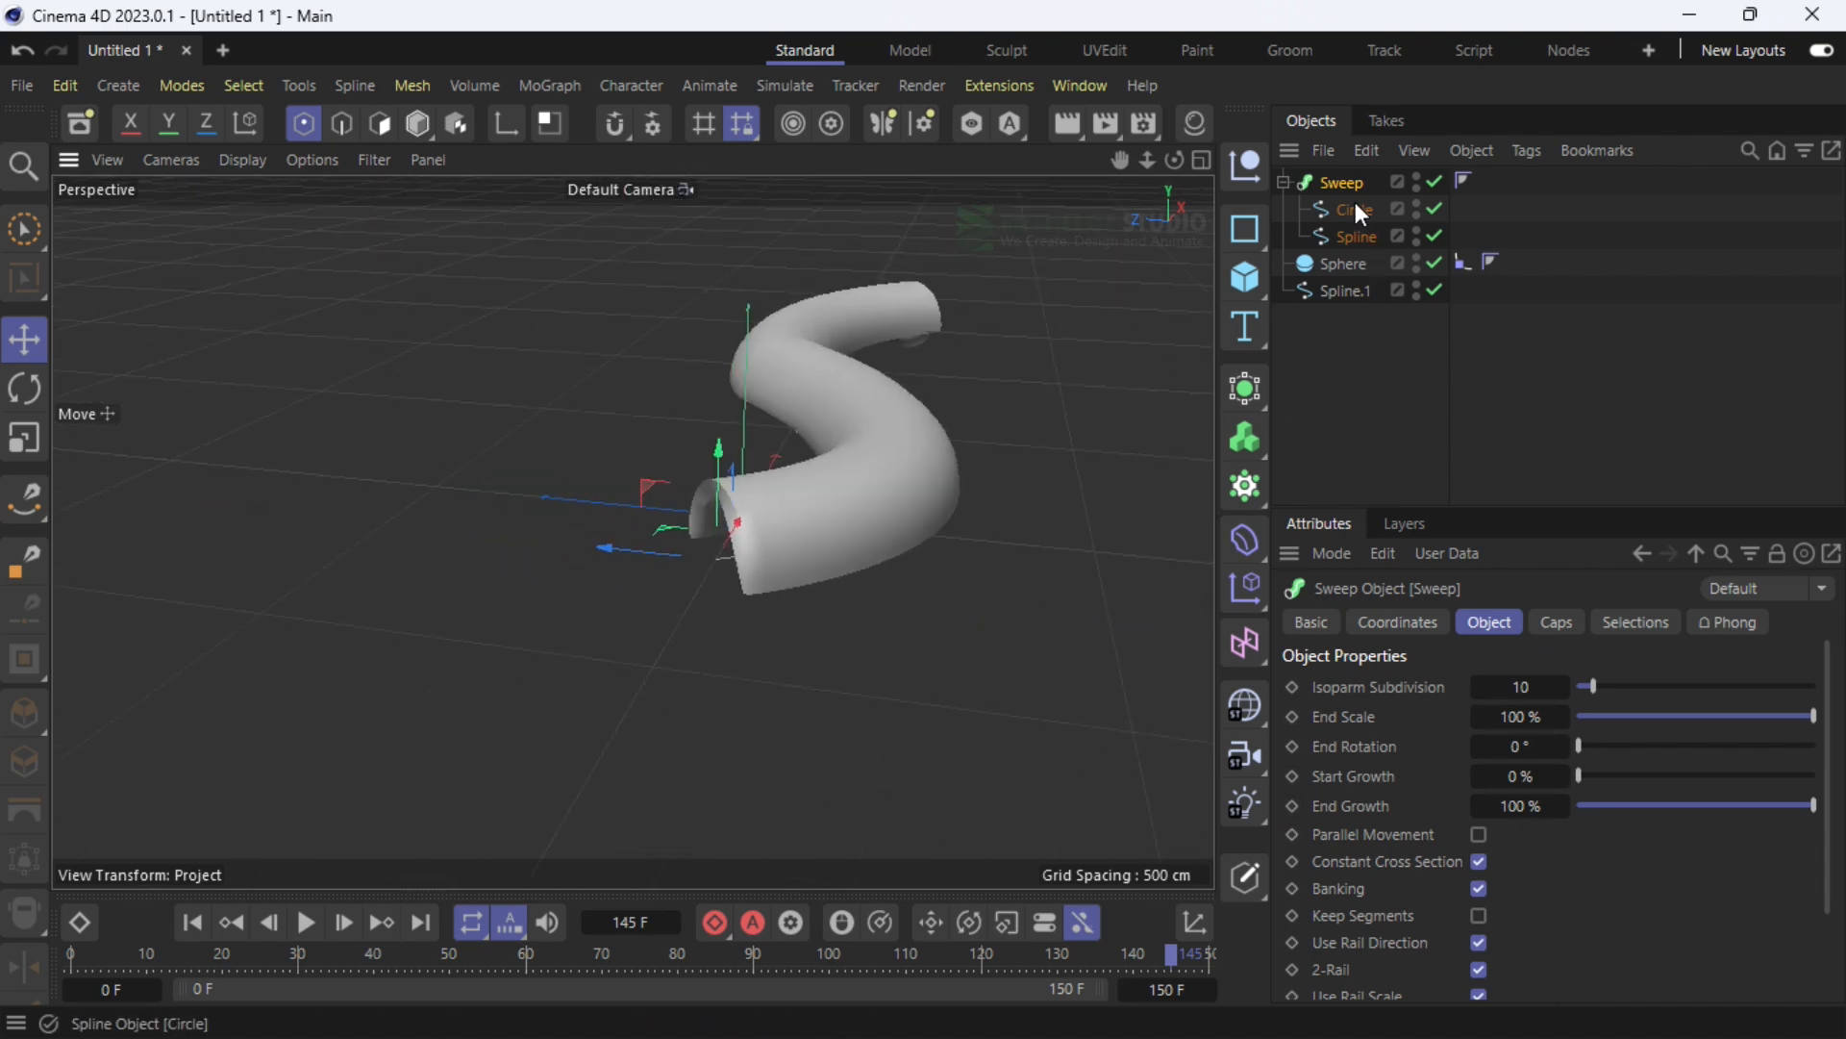
{"action": "left_click", "coordinate": [1283, 182]}
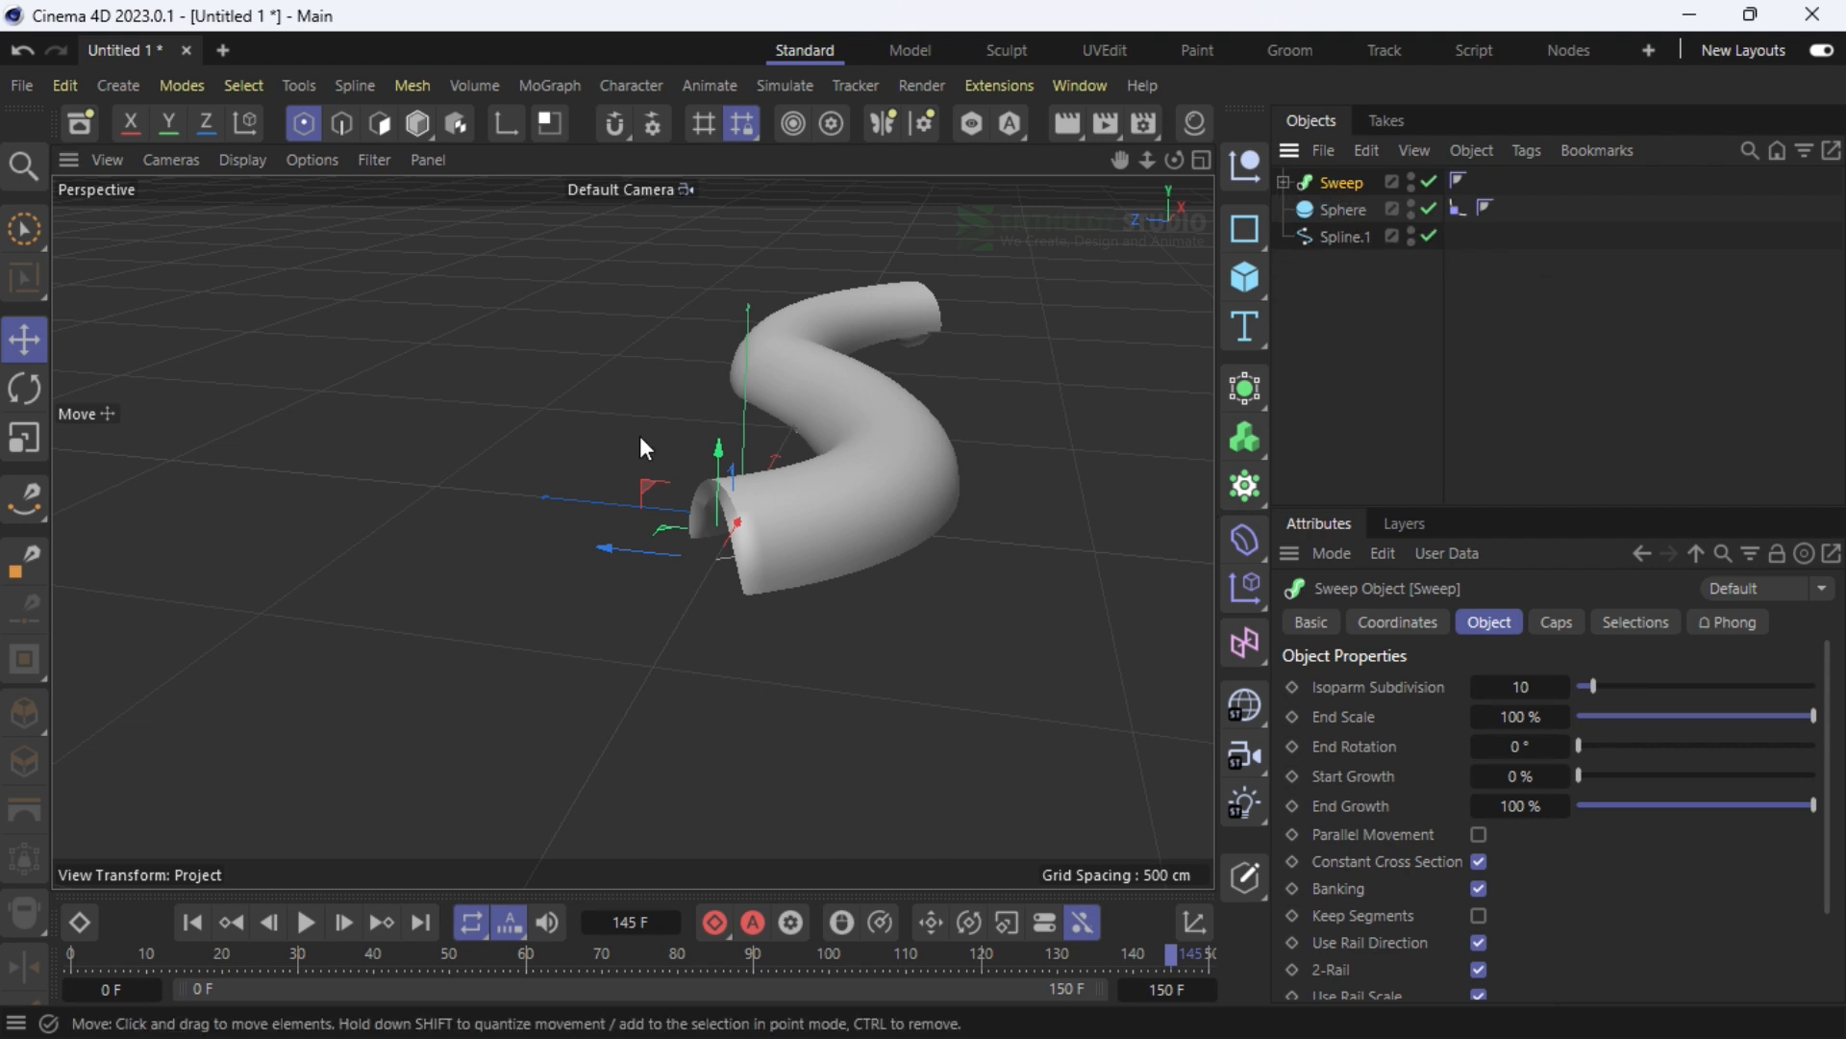
Change the point order of all points in the Sweep's path spline to flip the half-pipe so it opens upward
{"action": "left_click", "coordinate": [19, 396]}
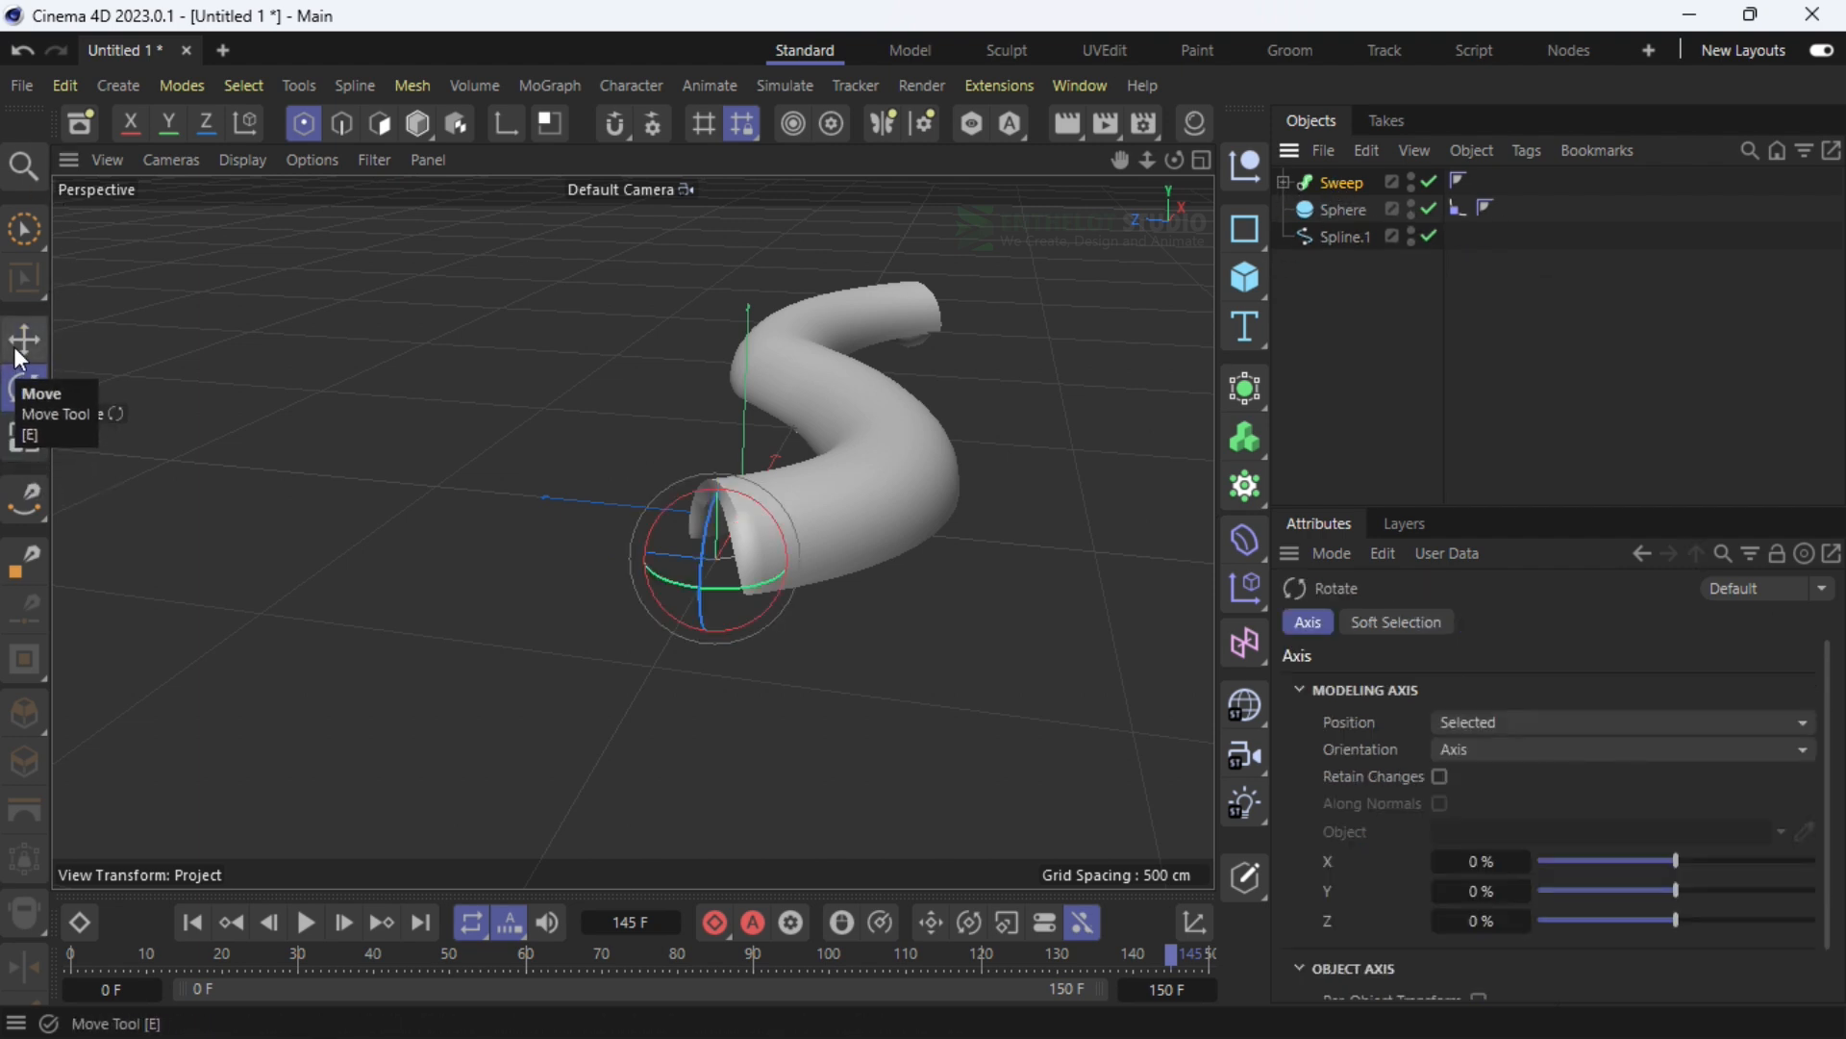
{"action": "left_click", "coordinate": [1283, 181]}
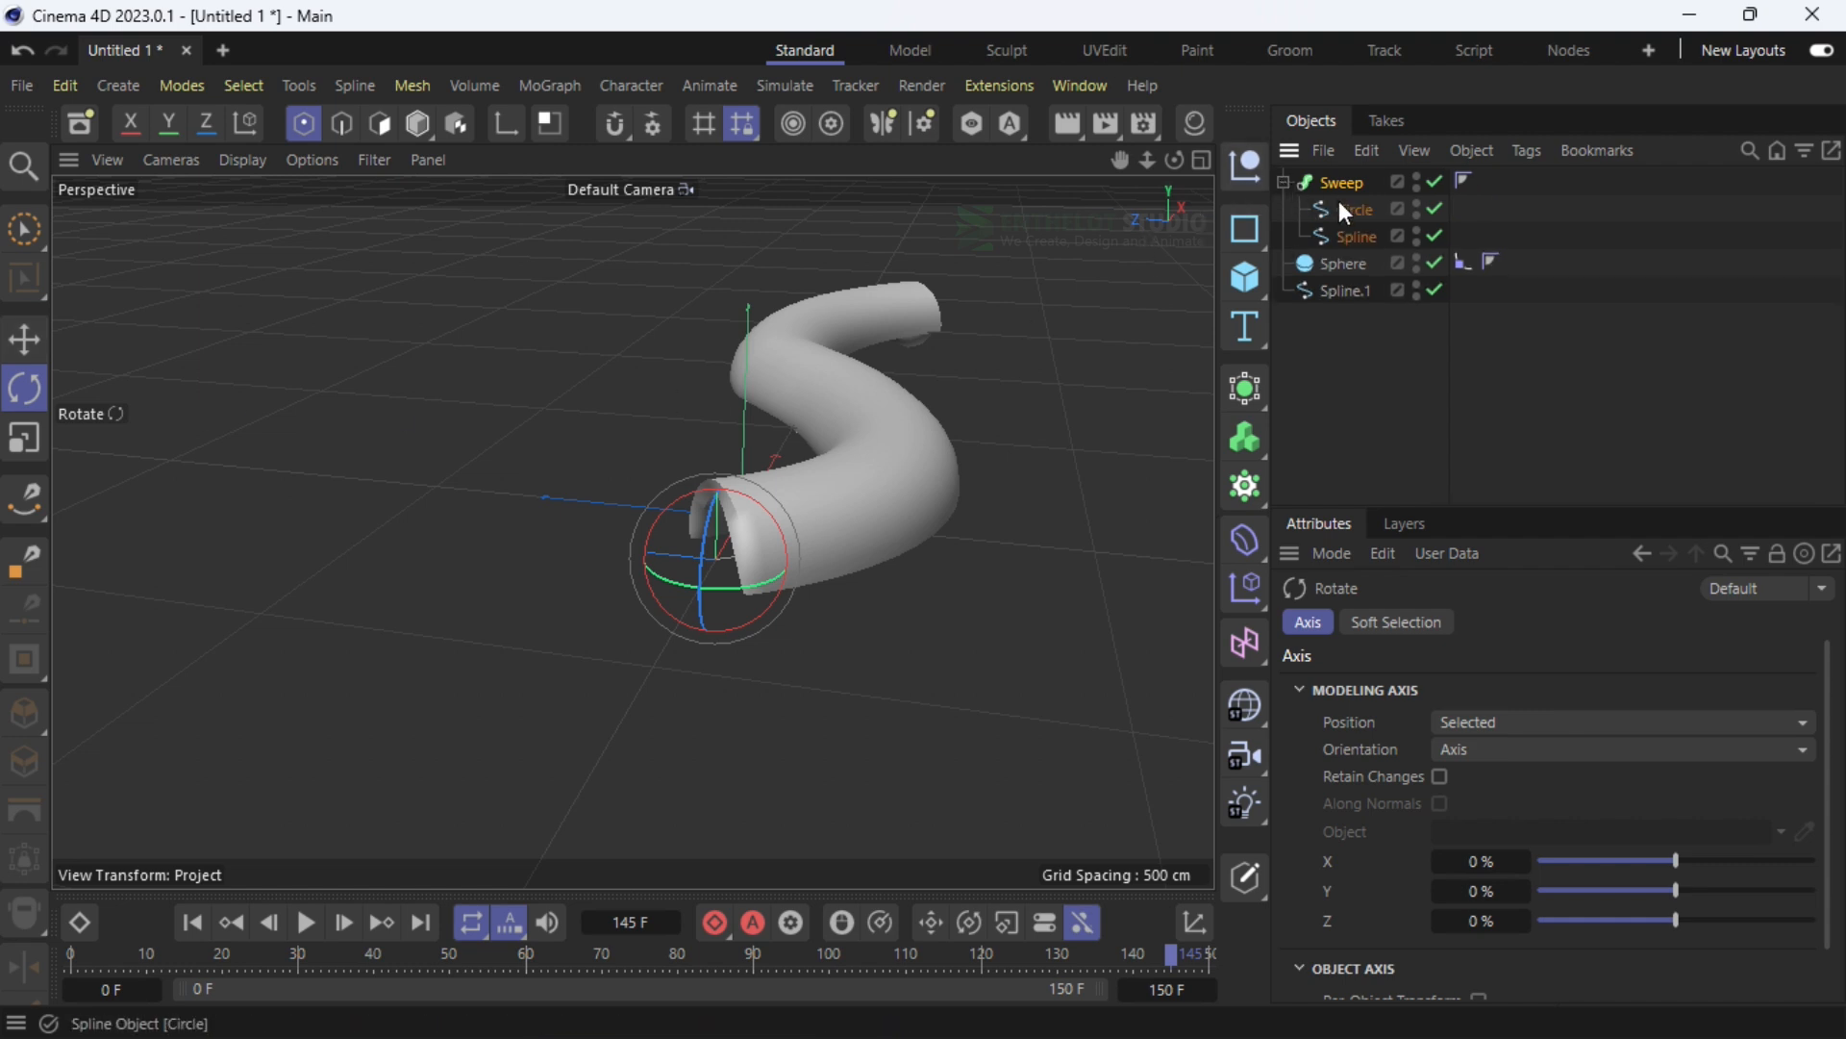
{"action": "left_click", "coordinate": [1346, 208]}
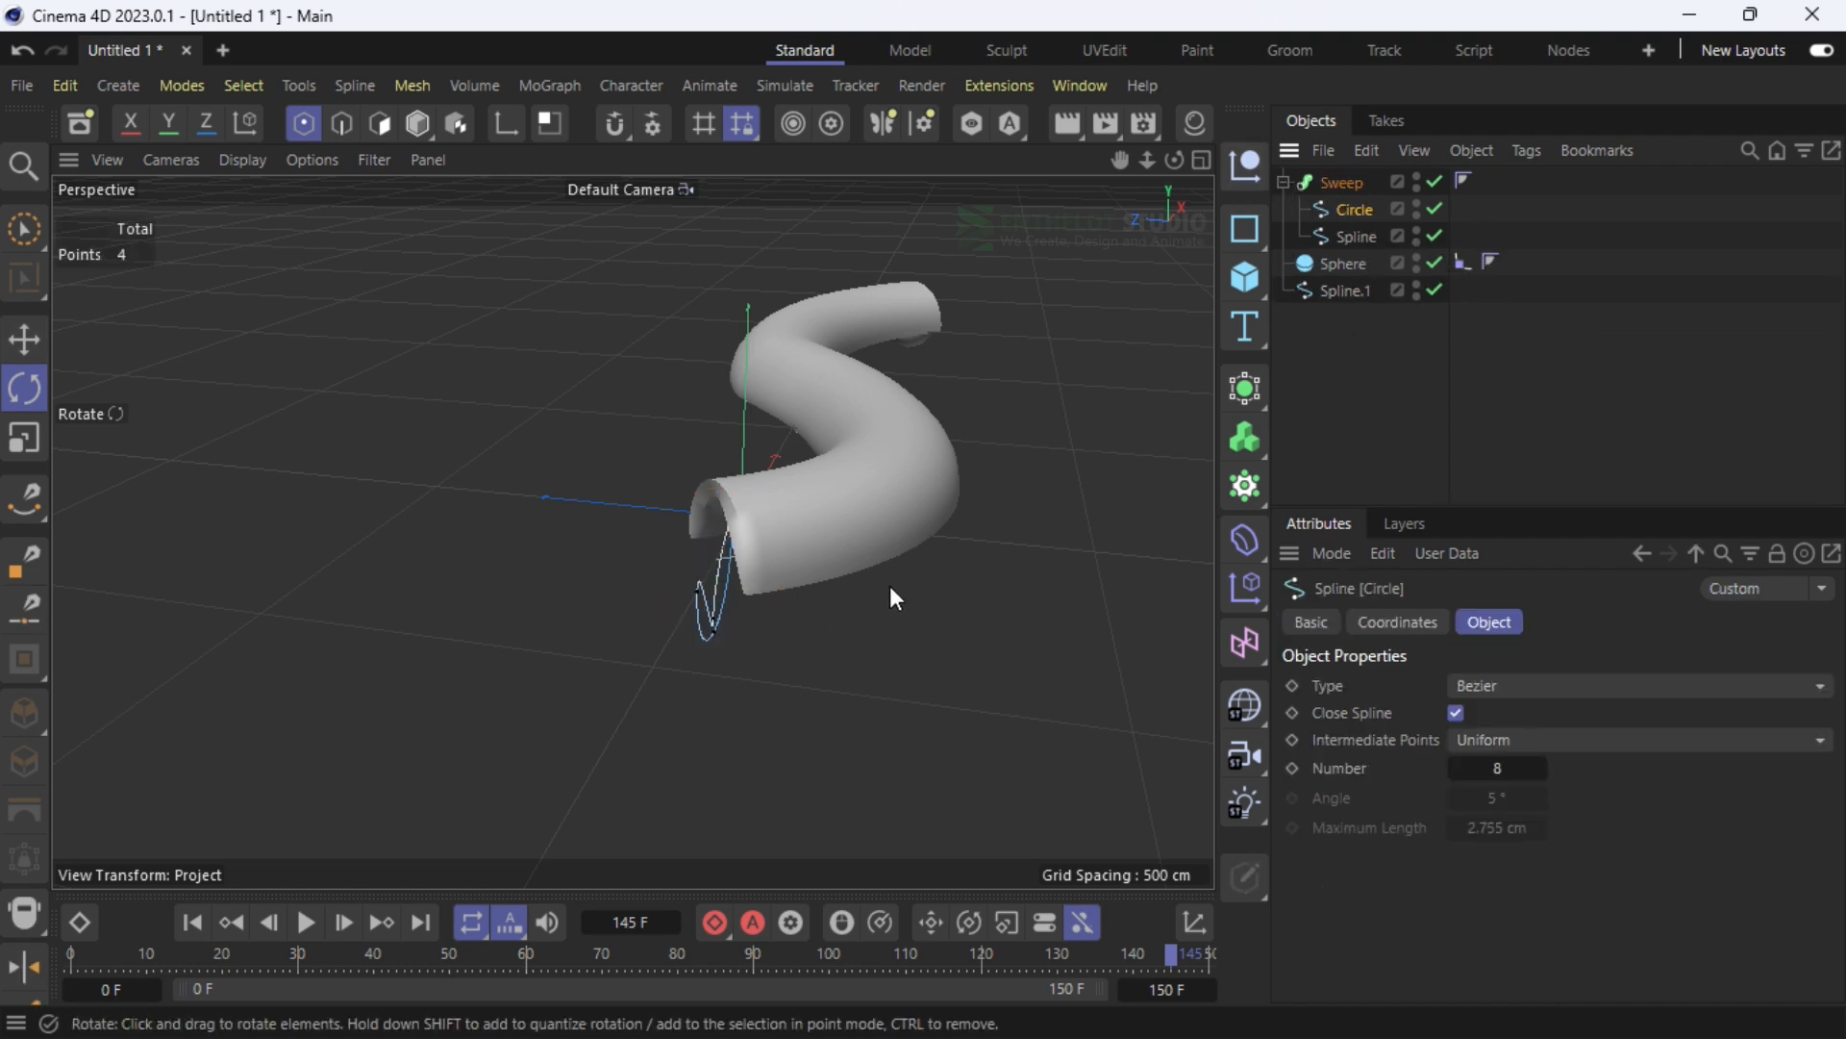
{"action": "left_click", "coordinate": [1356, 236]}
{"action": "left_click_drag", "start_coordinate": [1135, 193], "coordinate": [869, 387], "text": "alt"}
{"action": "key", "text": "ctrl+a"}
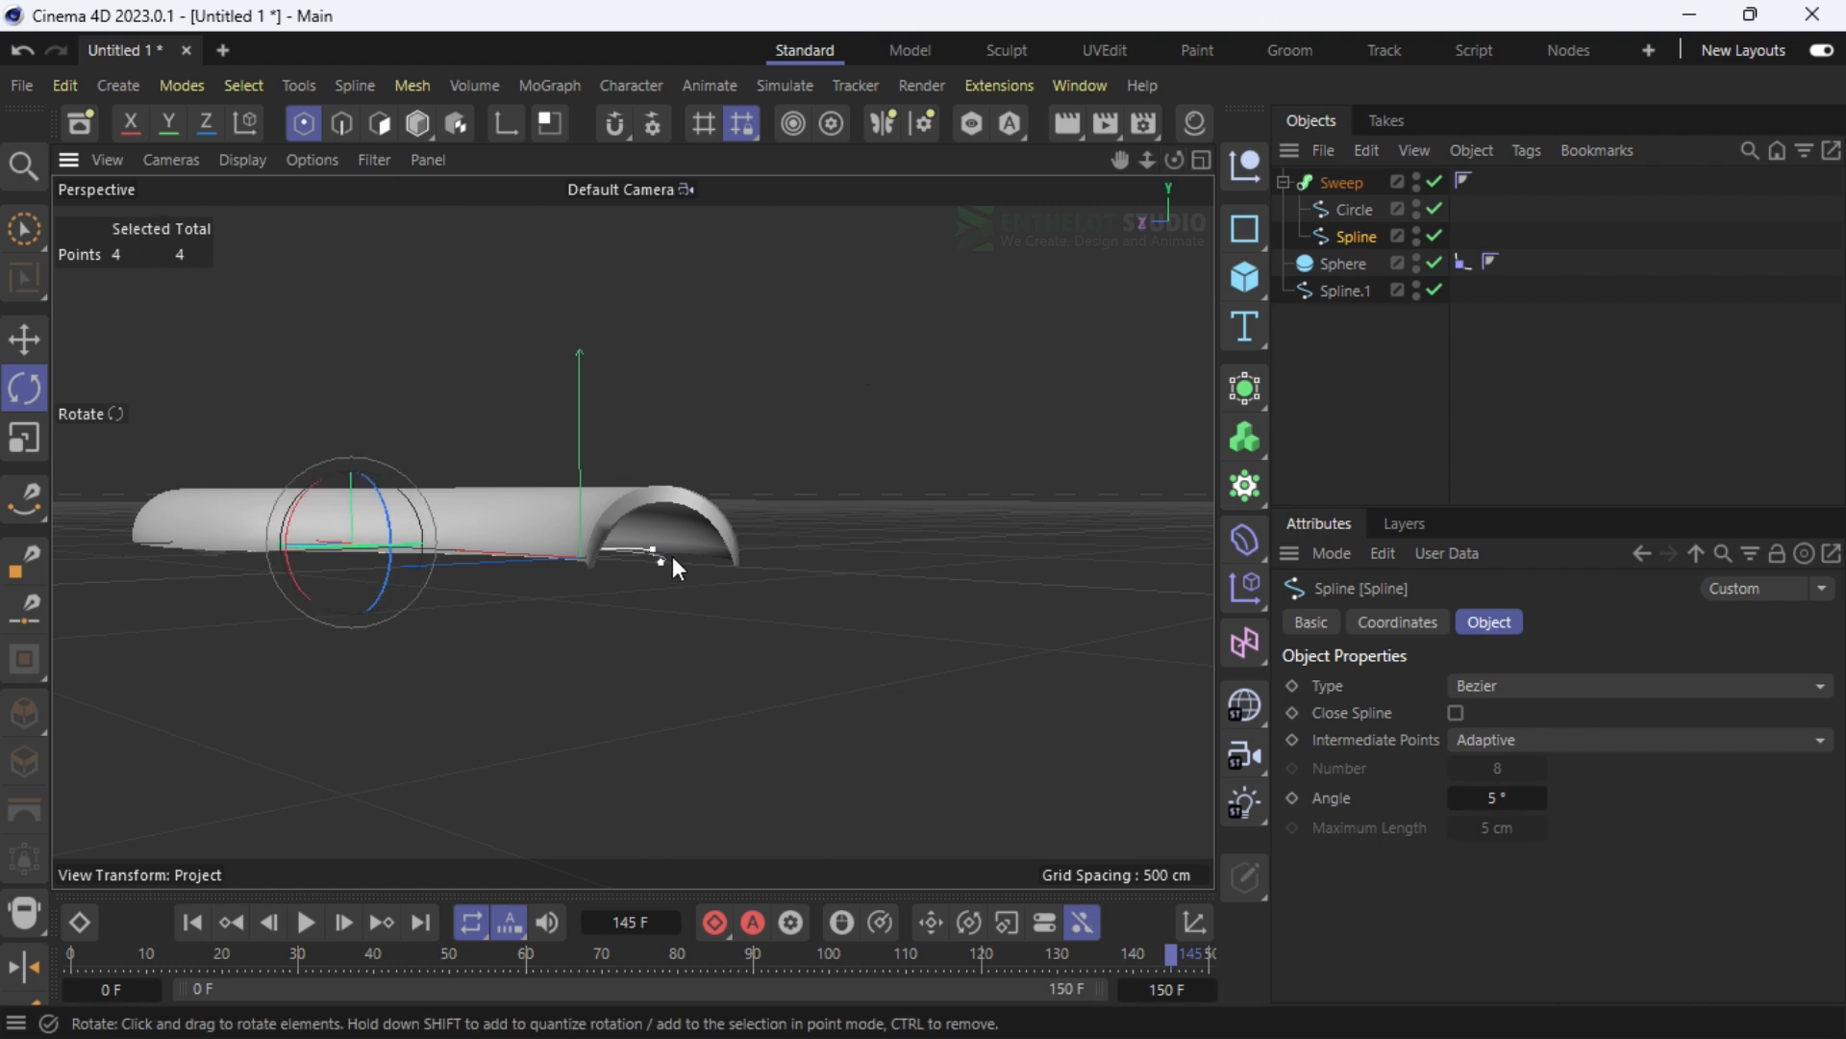
{"action": "right_click", "coordinate": [672, 556]}
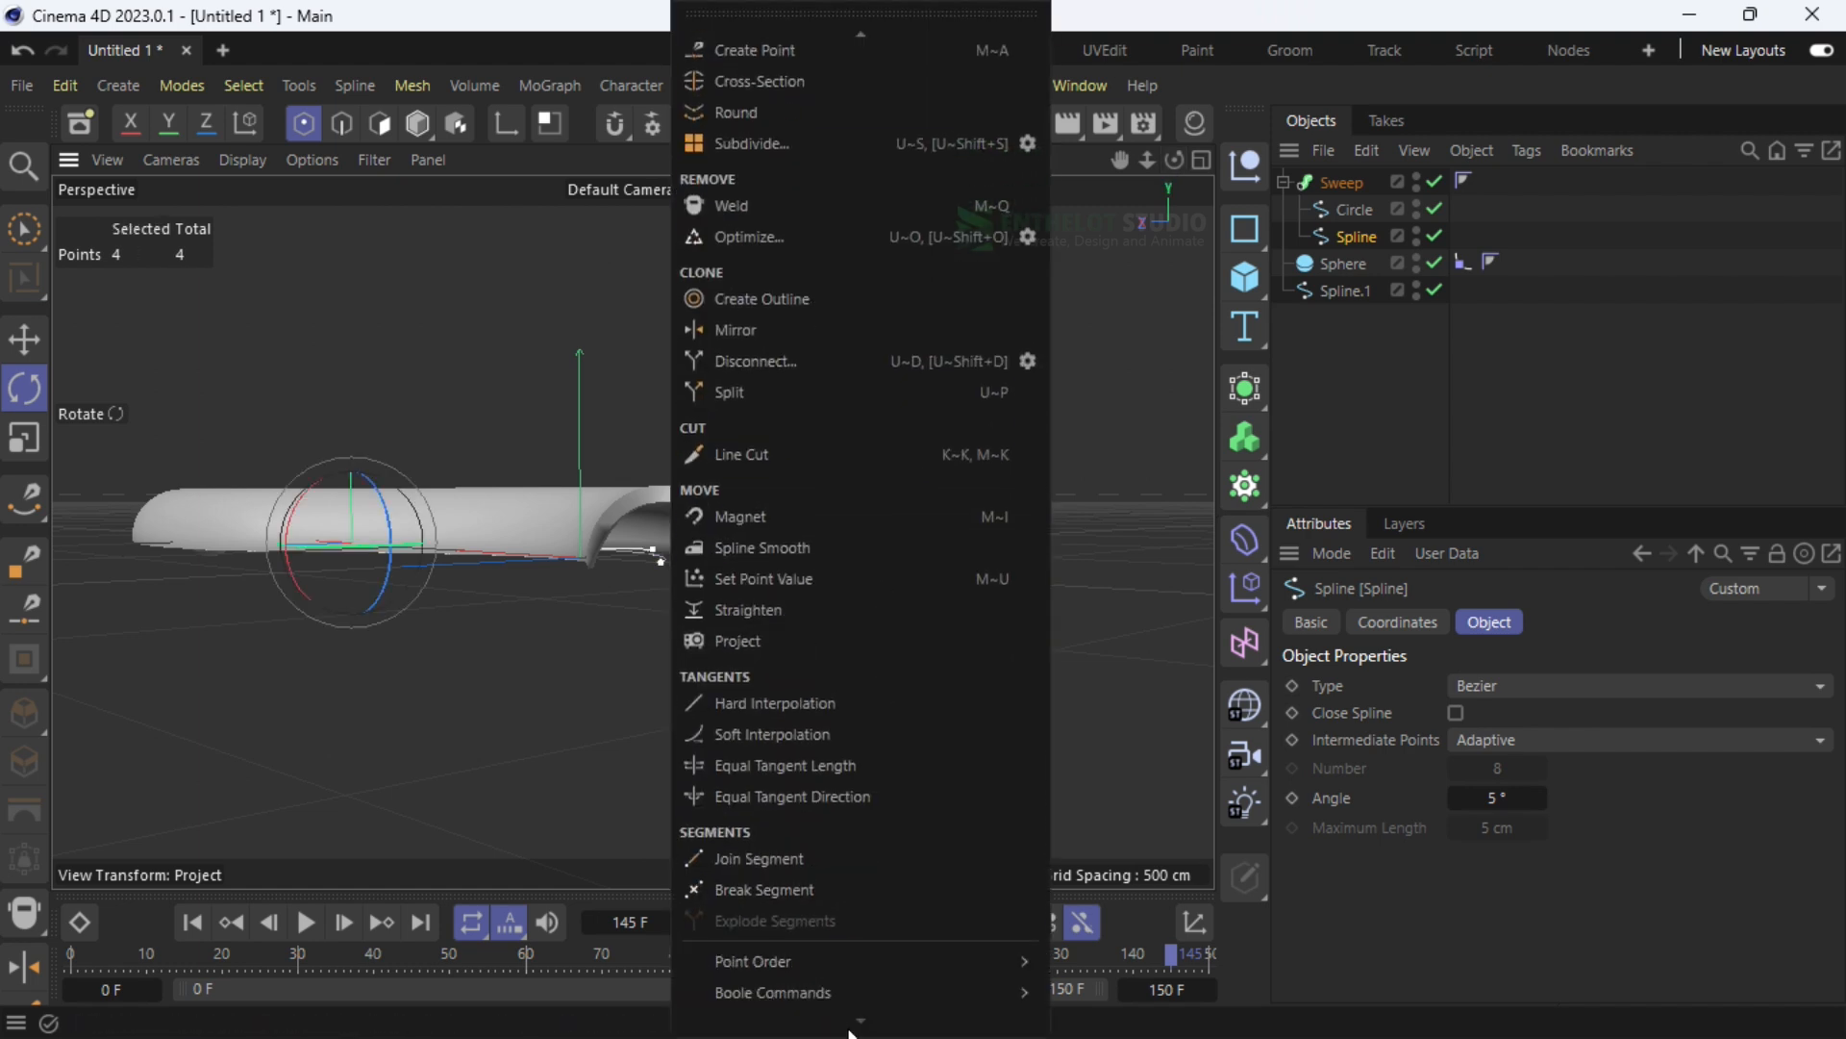
{"action": "mouse_move", "coordinate": [903, 960]}
{"action": "left_click", "coordinate": [1133, 946]}
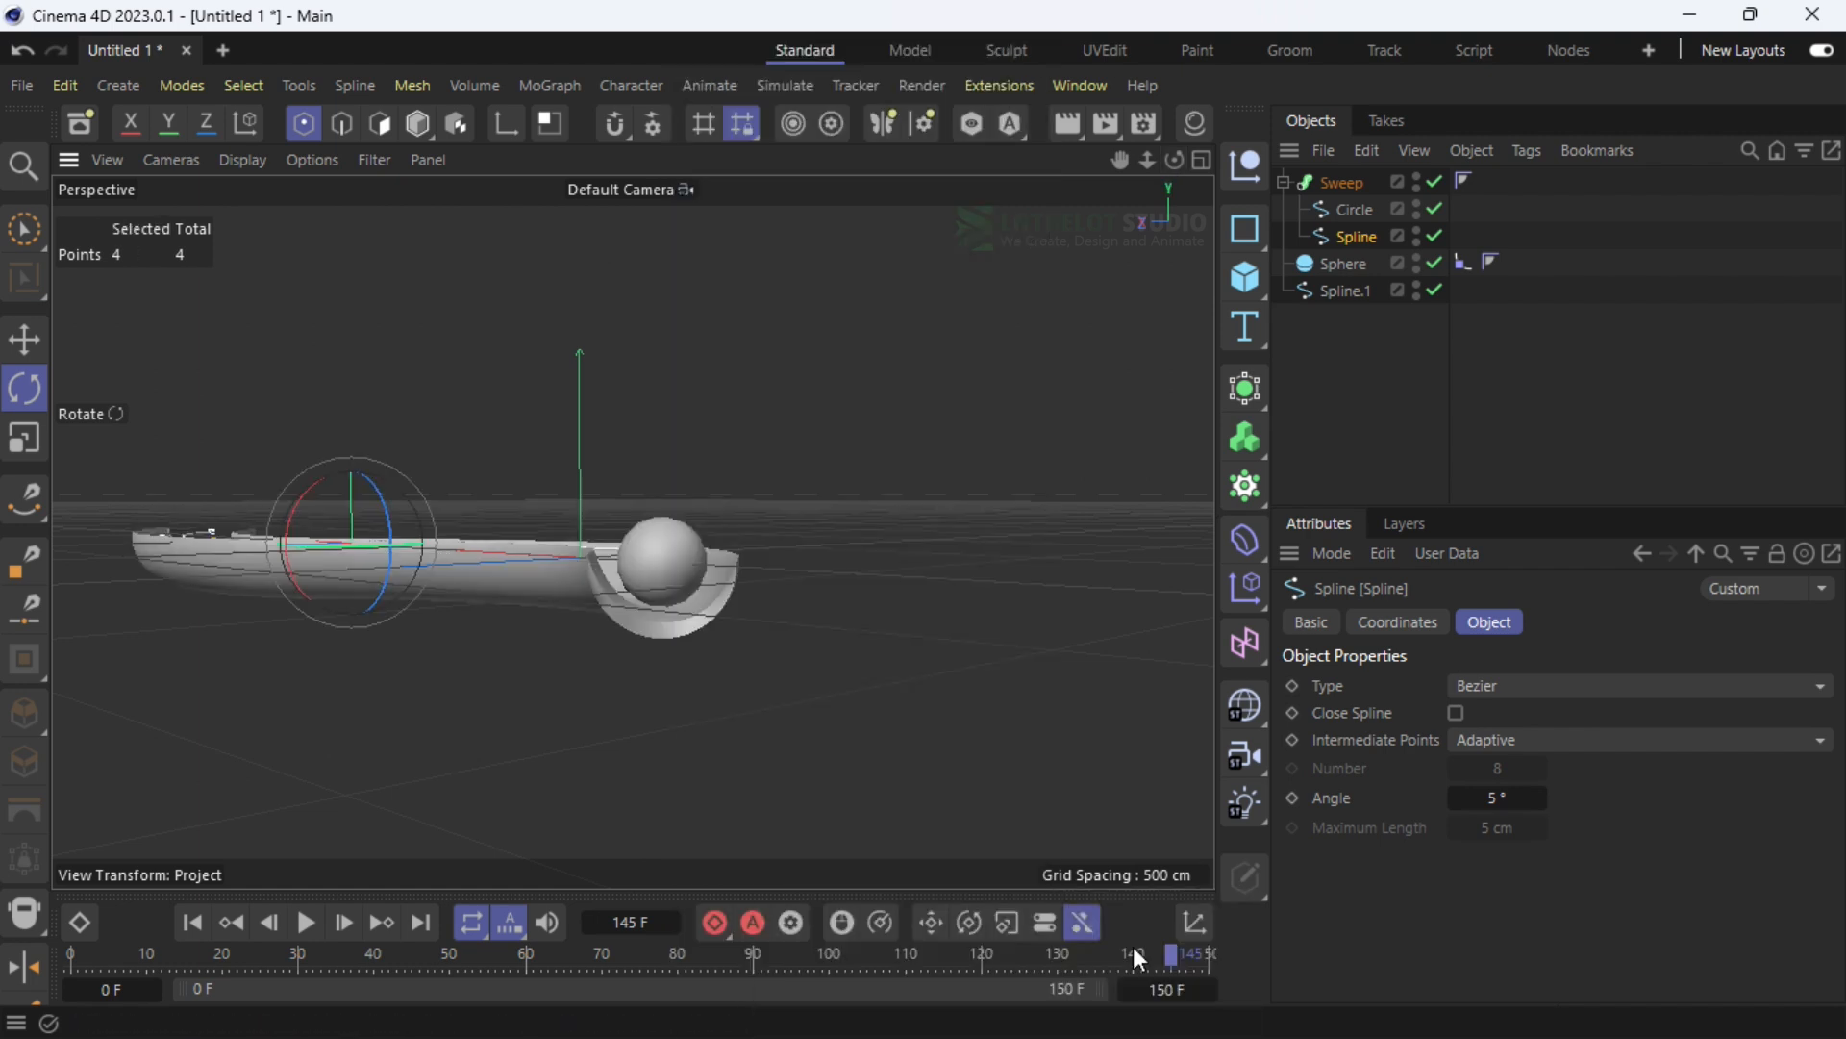
{"action": "left_click", "coordinate": [914, 613]}
Play the animation and examine from several angles how the sphere travels along the half-pipe track
{"action": "left_click_drag", "start_coordinate": [1000, 404], "coordinate": [769, 454], "text": "alt"}
{"action": "scroll", "coordinate": [787, 510], "scroll_direction": "up", "scroll_amount": 3}
{"action": "scroll", "coordinate": [786, 510], "scroll_direction": "up", "scroll_amount": 3}
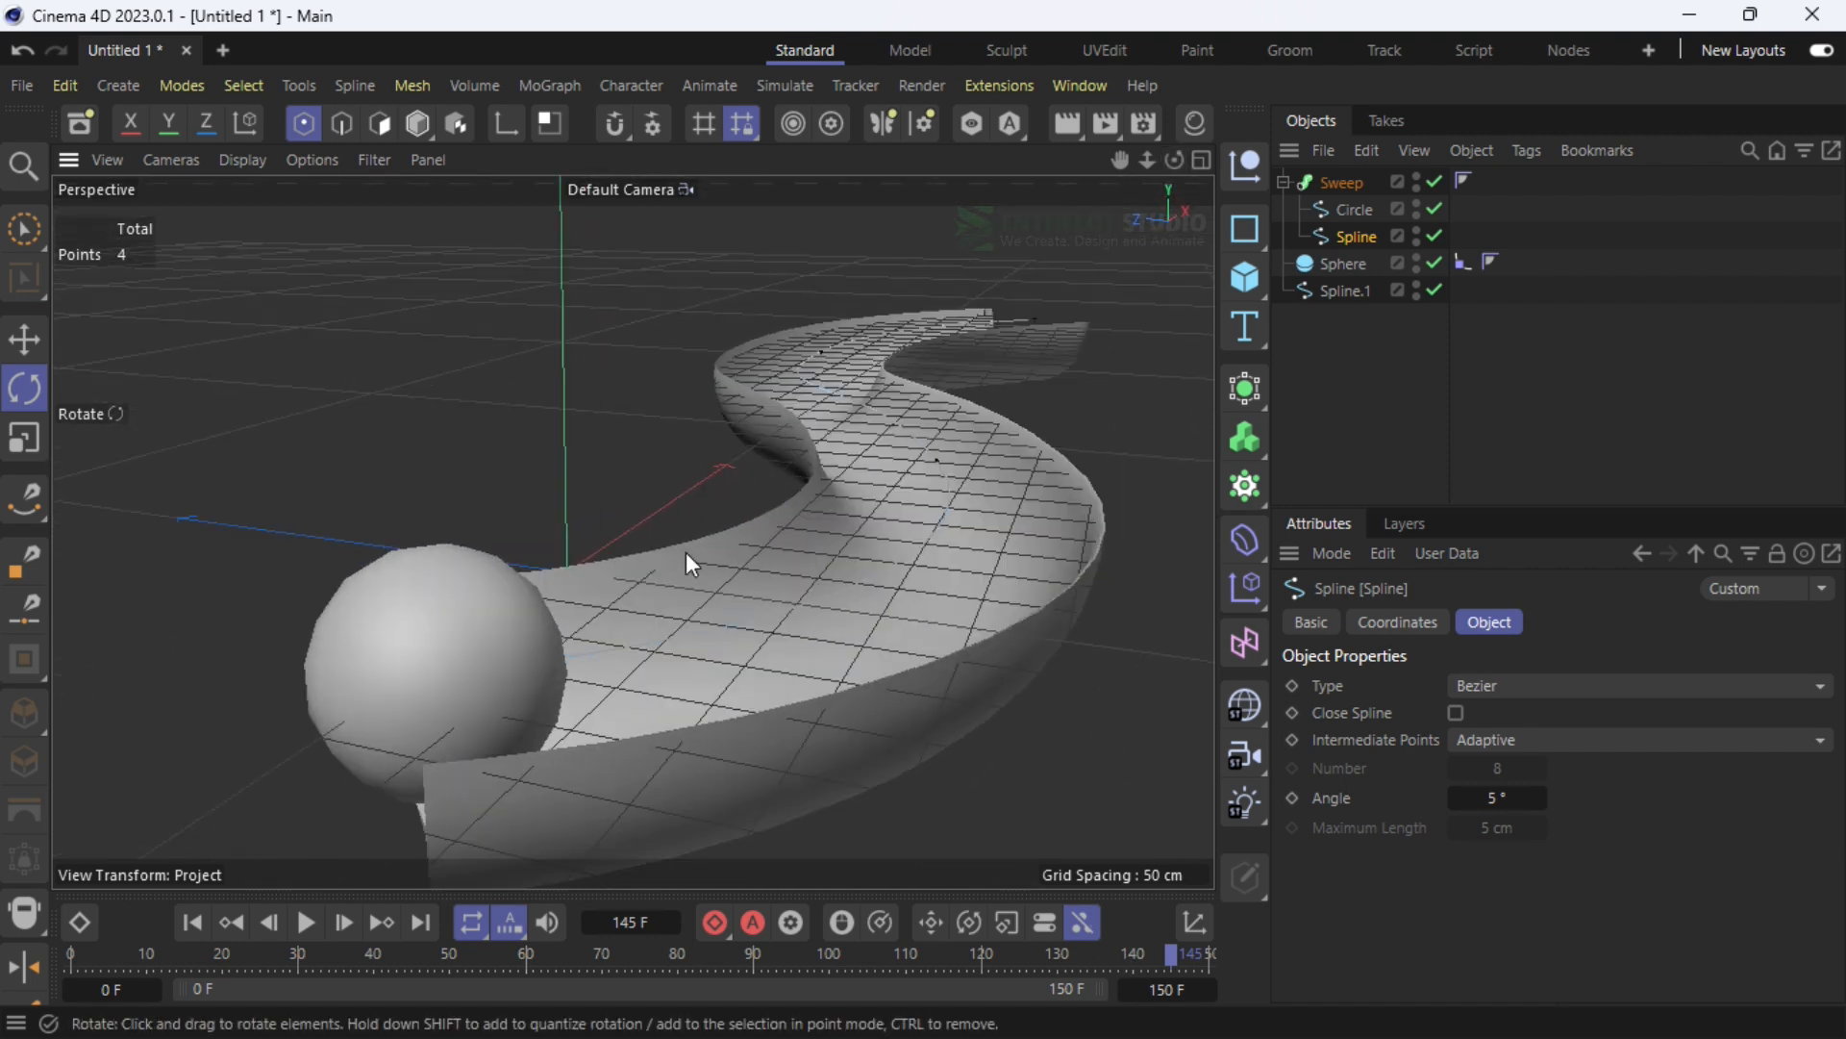
{"action": "scroll", "coordinate": [274, 609], "scroll_direction": "down", "scroll_amount": 3}
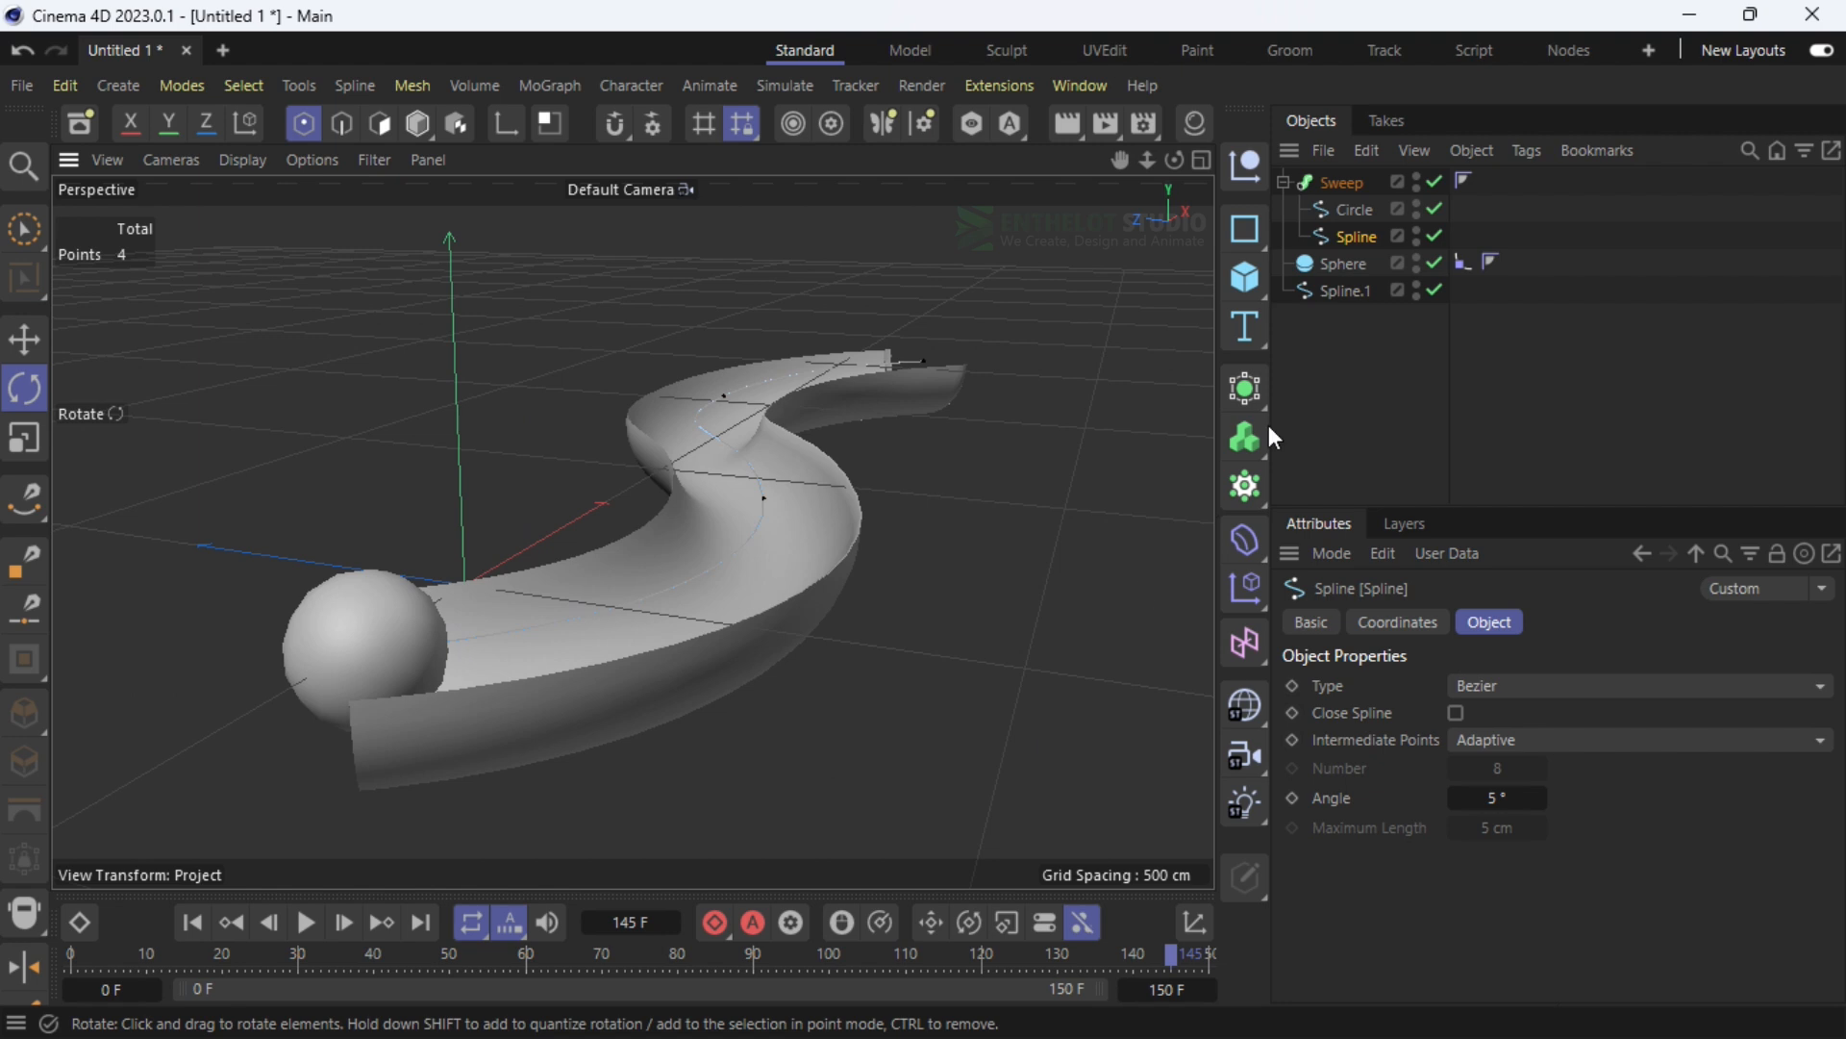
{"action": "left_click", "coordinate": [1341, 392]}
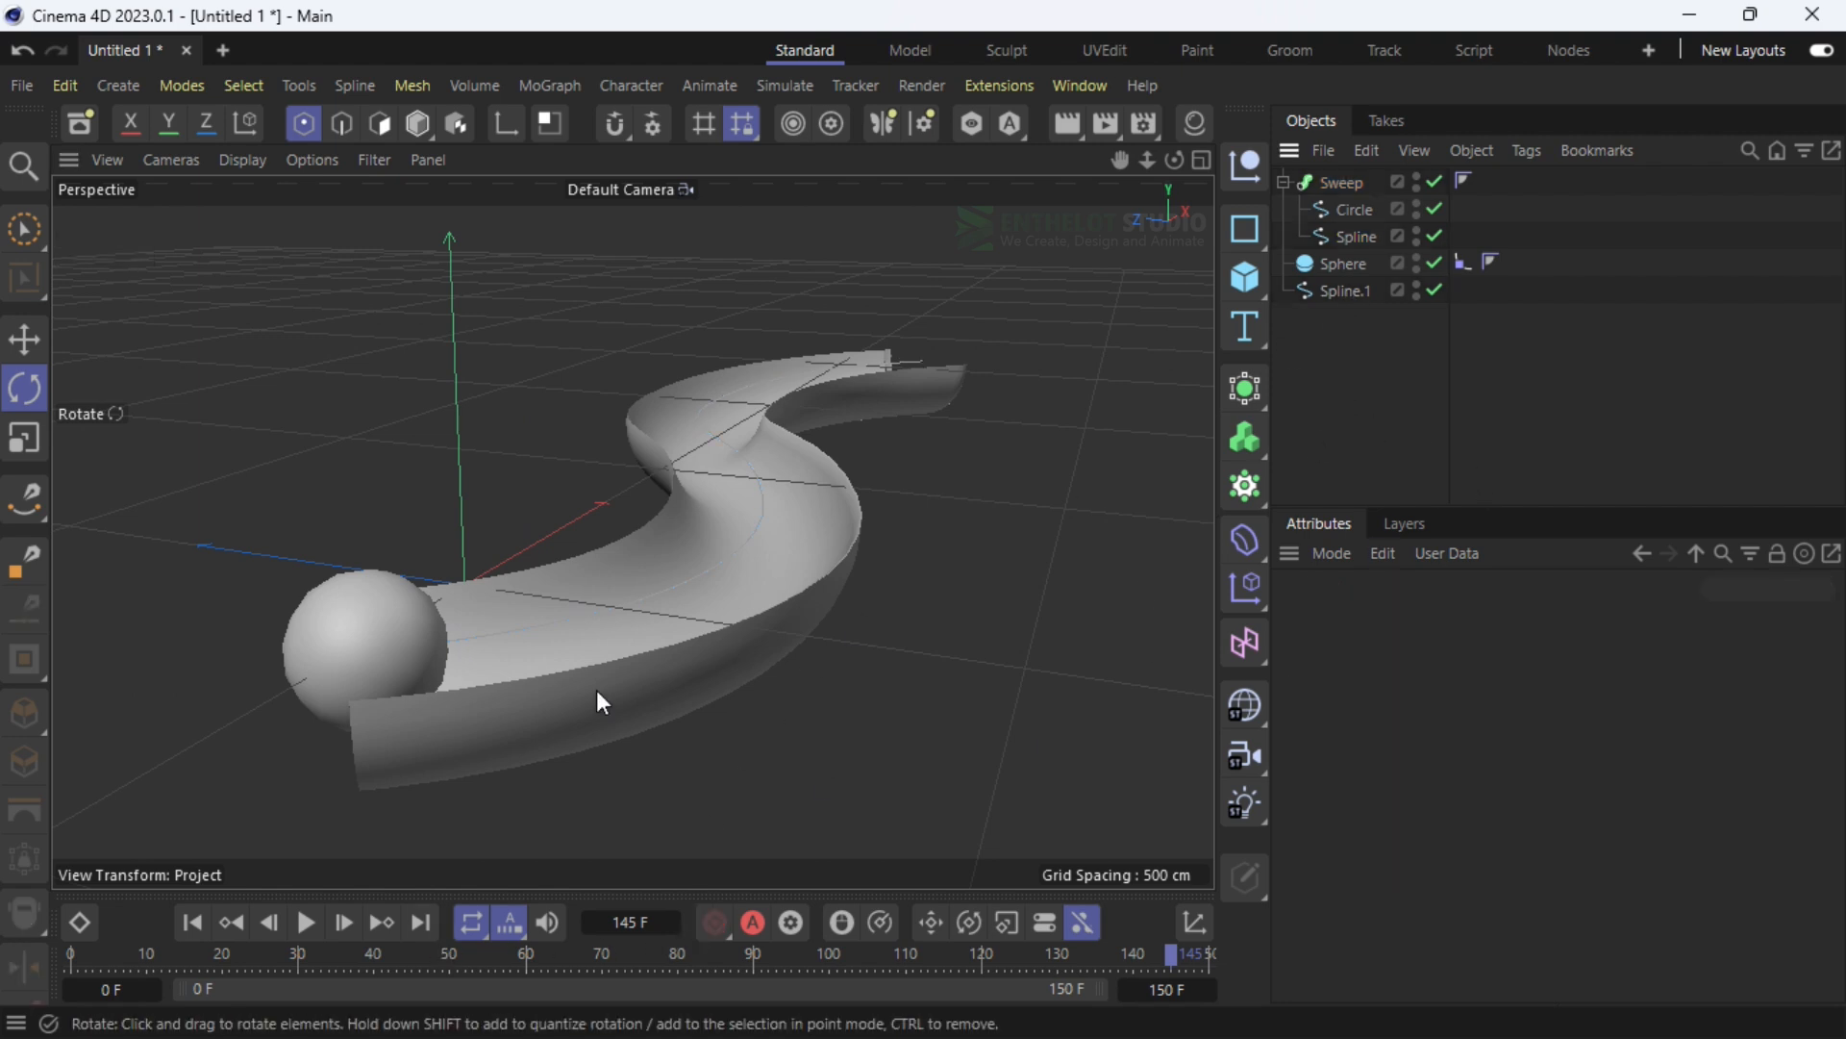
{"action": "left_click", "coordinate": [304, 924]}
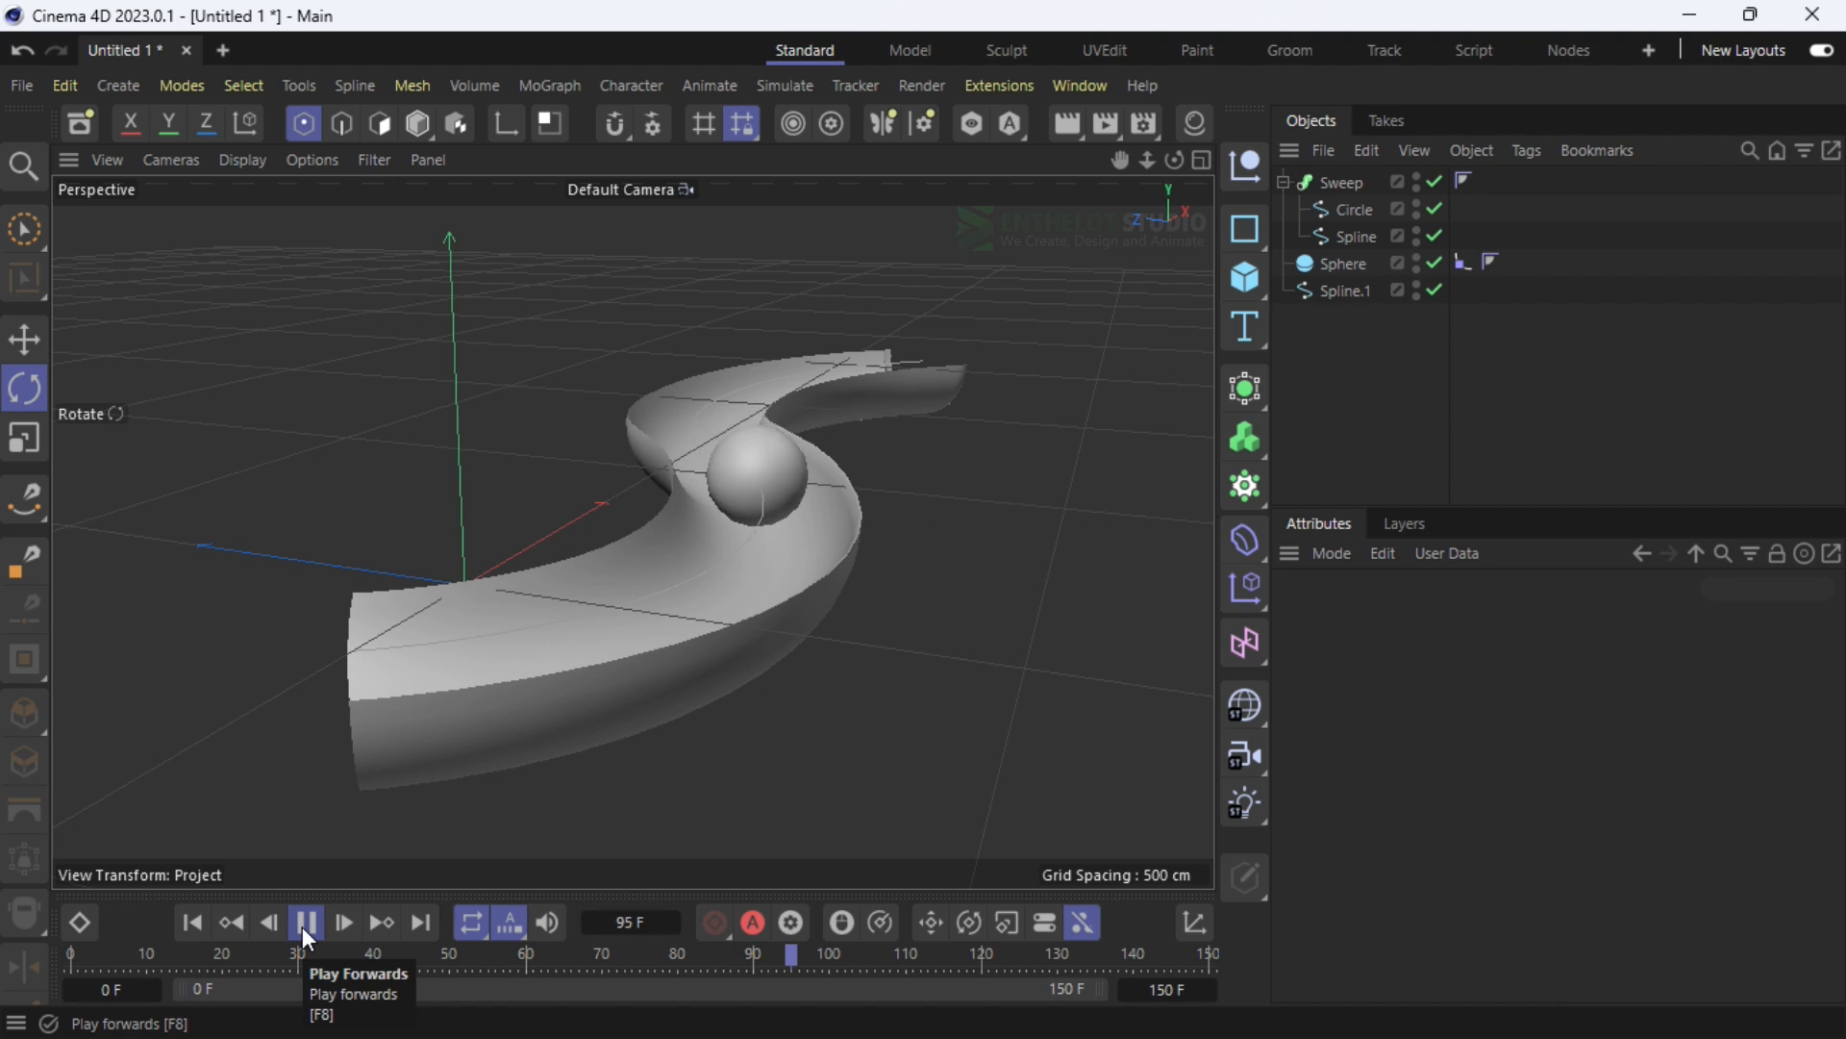
{"action": "left_click", "coordinate": [304, 924]}
{"action": "left_click_drag", "start_coordinate": [1175, 159], "coordinate": [1125, 168]}
{"action": "left_click_drag", "start_coordinate": [632, 531], "coordinate": [1070, 418]}
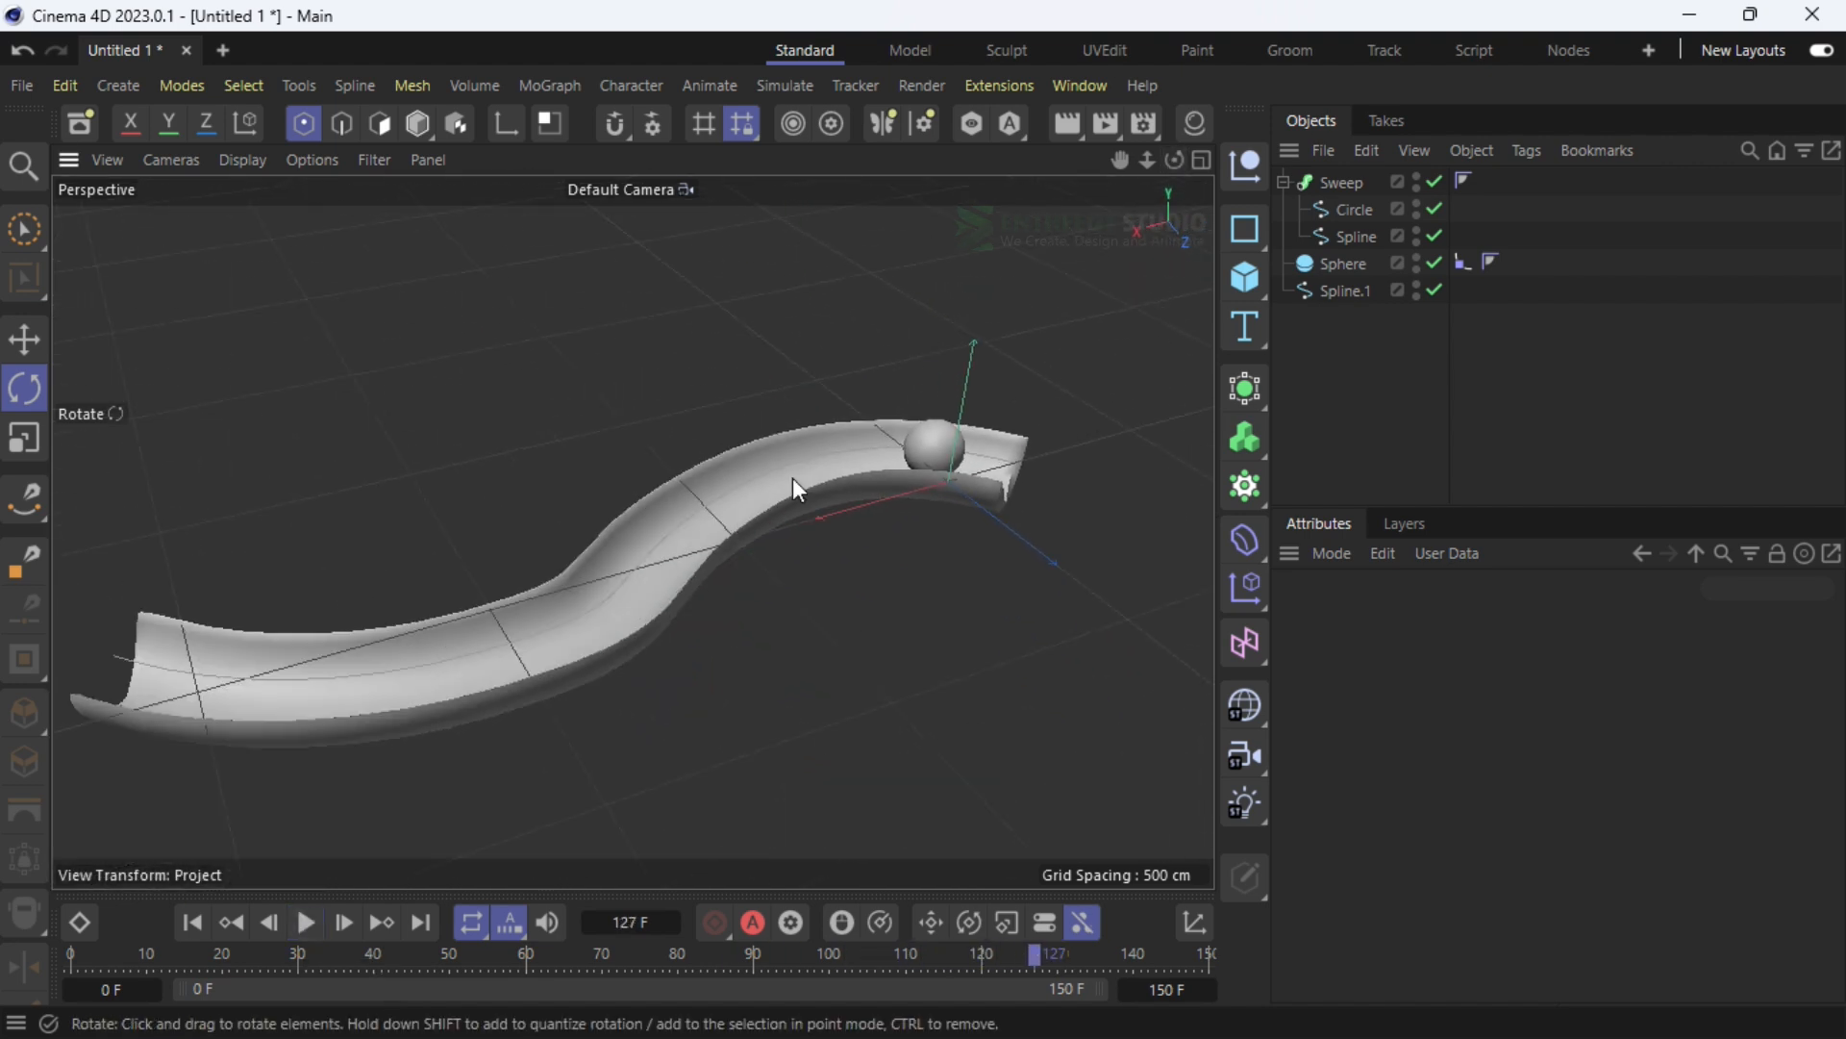
{"action": "left_click_drag", "start_coordinate": [1173, 158], "coordinate": [627, 543]}
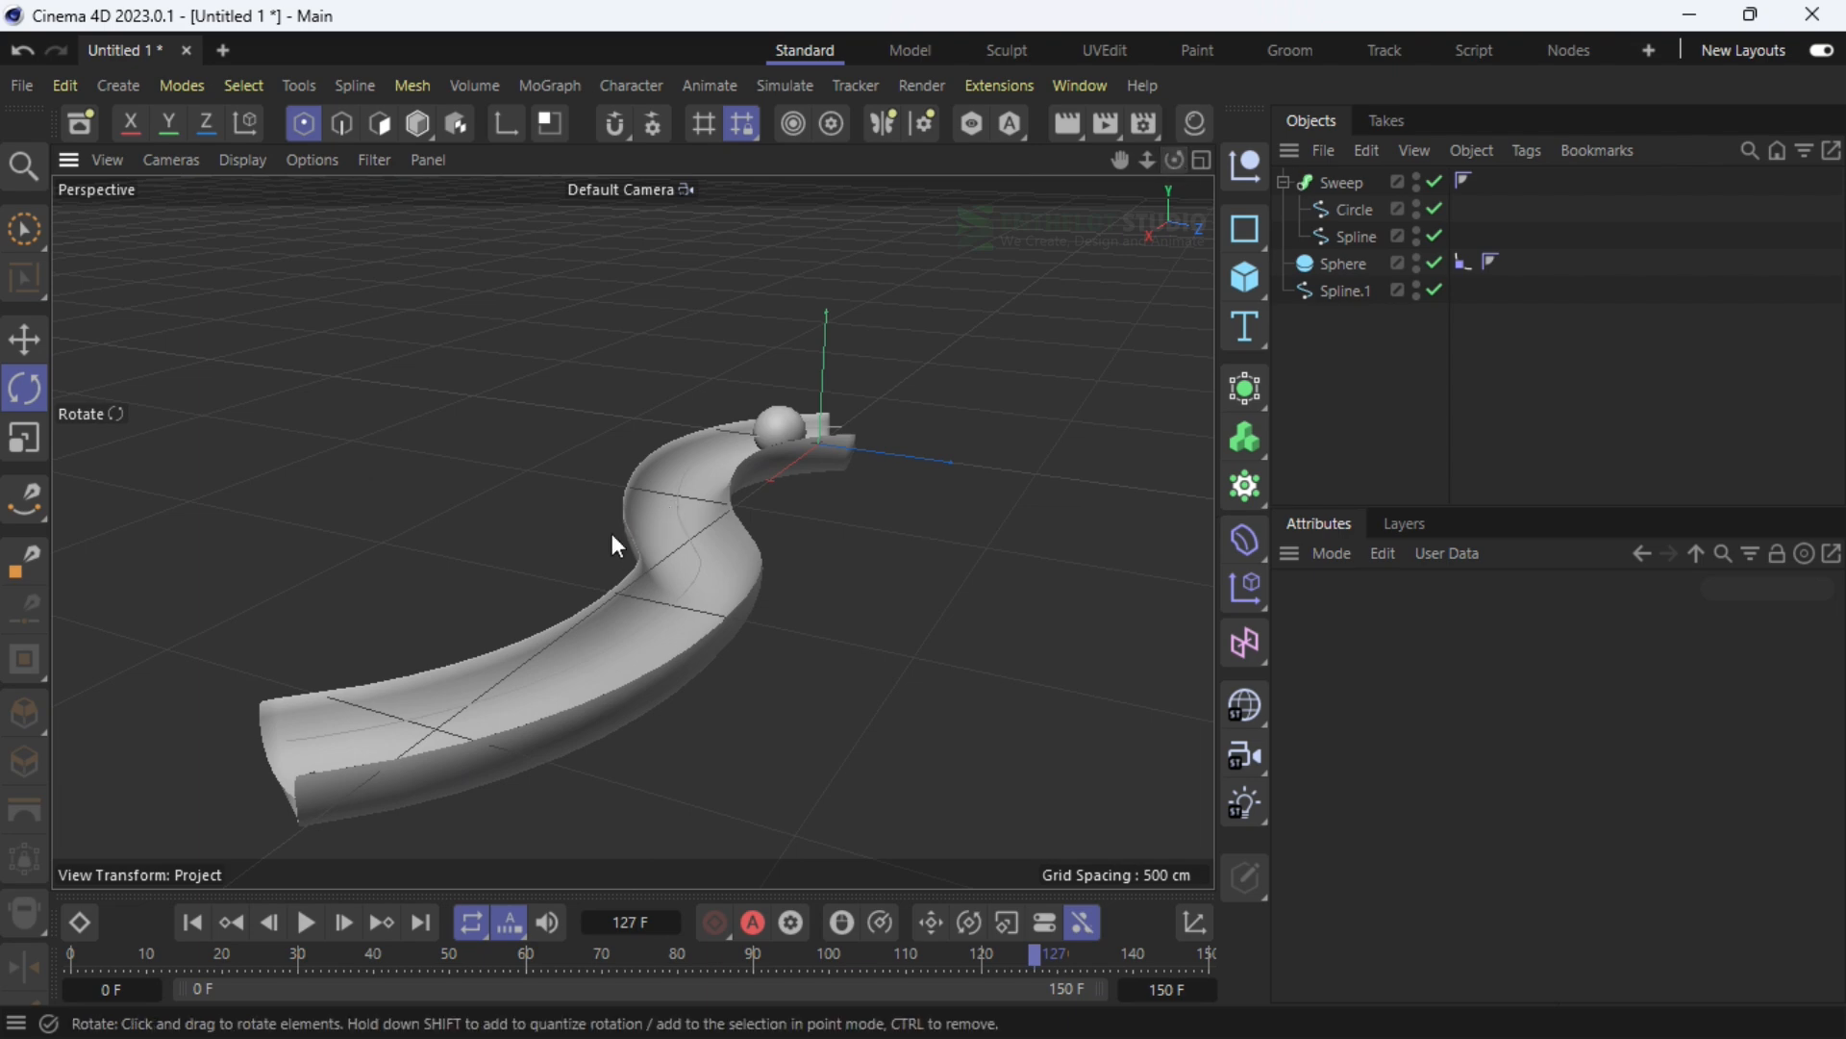
{"action": "left_click_drag", "start_coordinate": [1120, 160], "coordinate": [631, 527]}
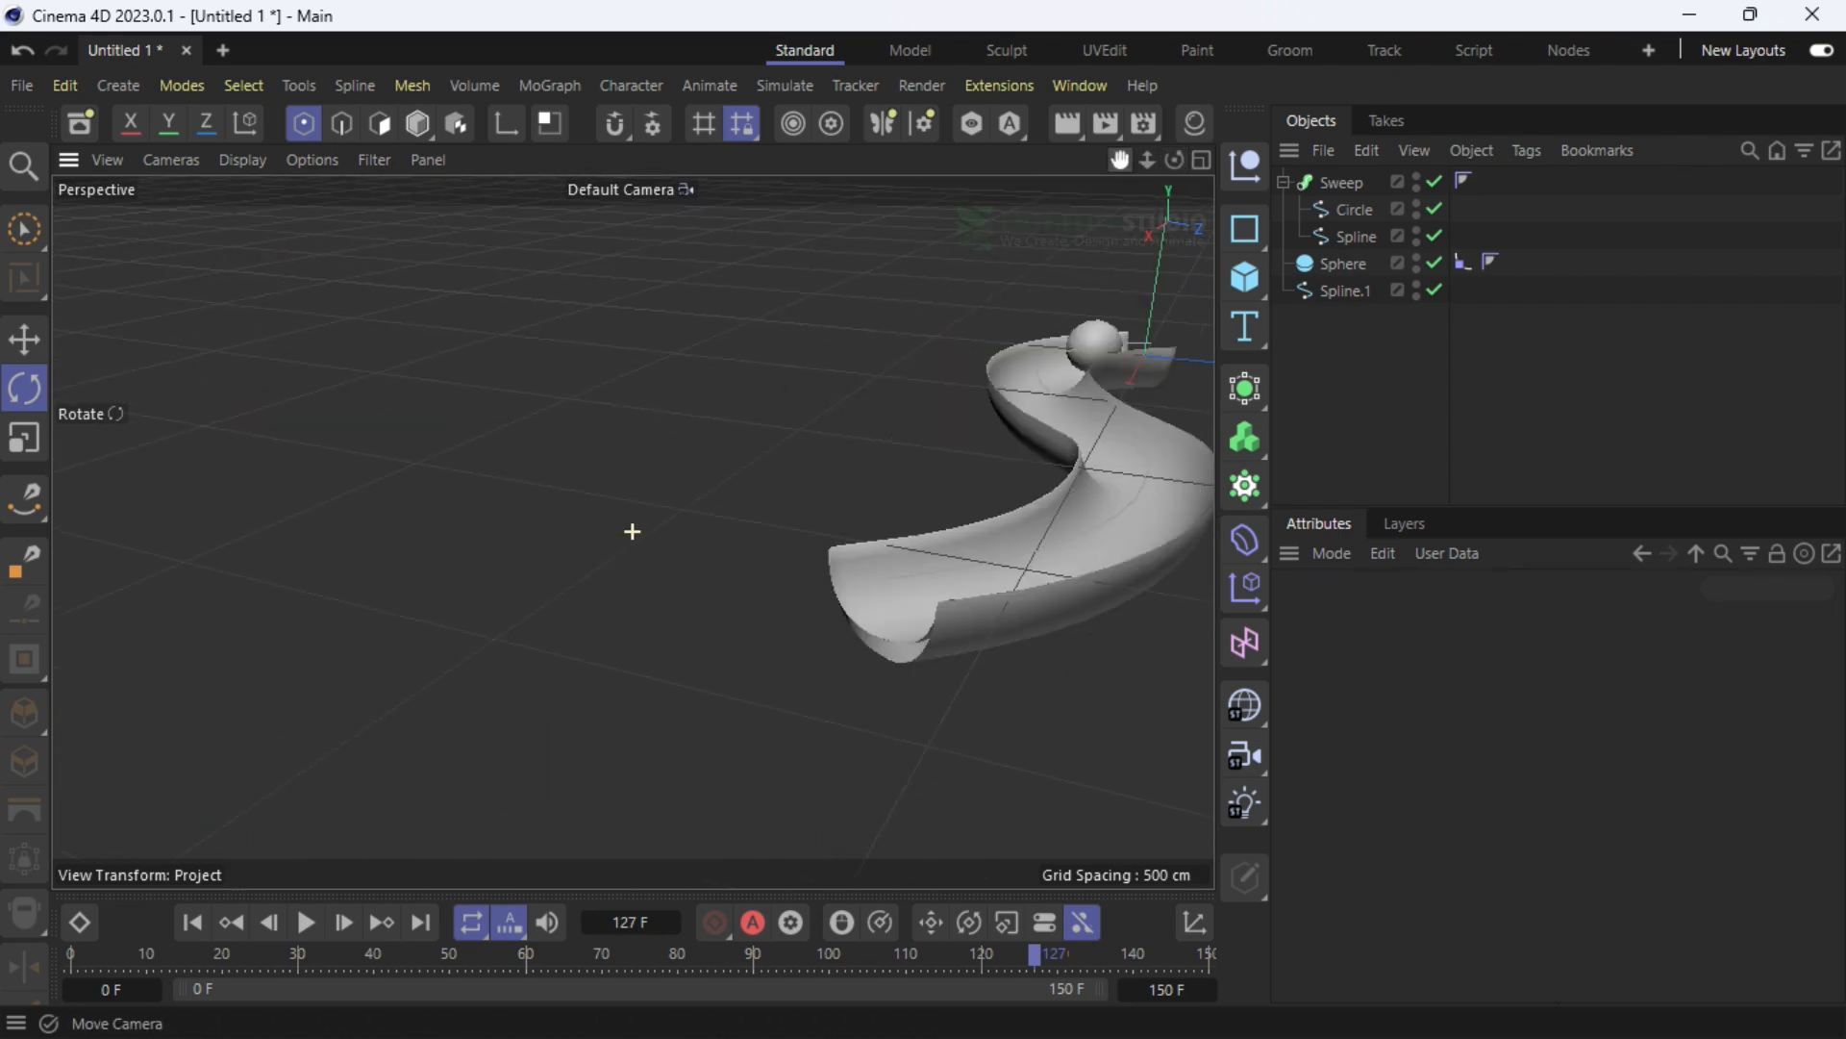
Rewind the animation to frame 0 and assign a Collider Body tag to the Sweep
{"action": "left_click", "coordinate": [193, 922]}
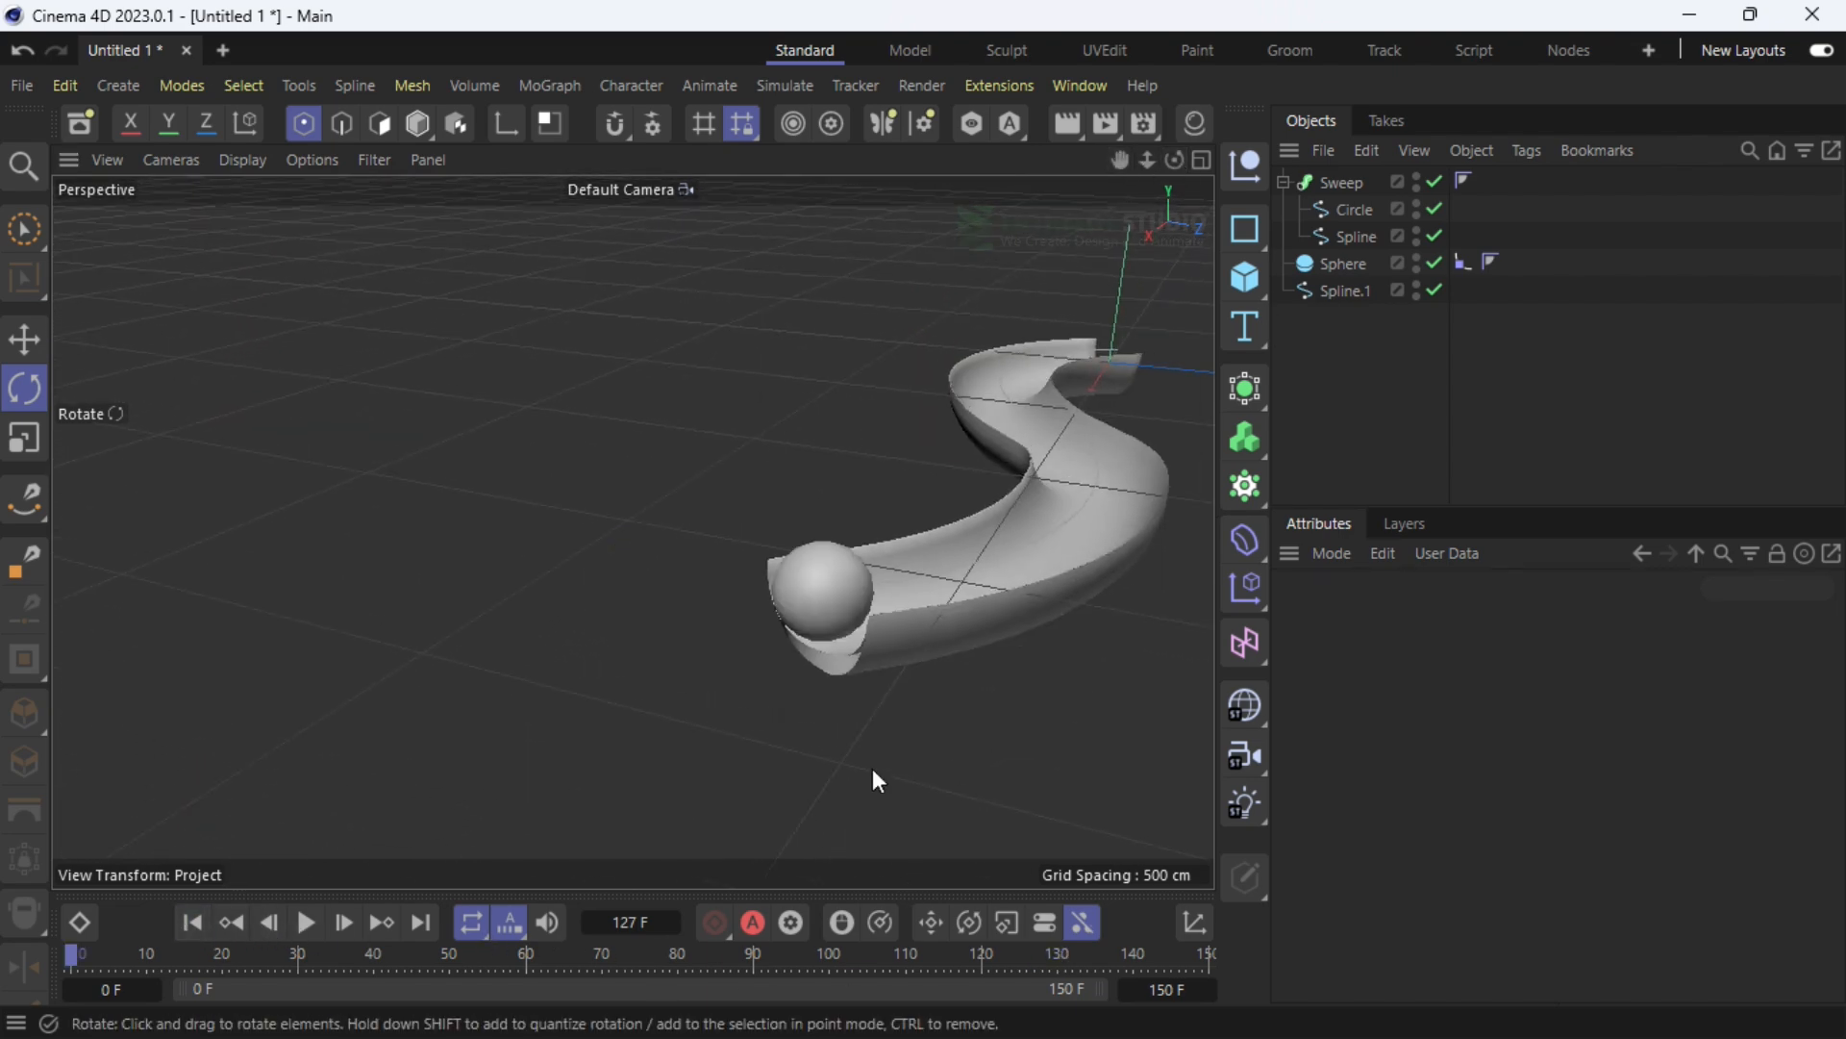
{"action": "scroll", "coordinate": [877, 779], "scroll_direction": "up", "scroll_amount": 10}
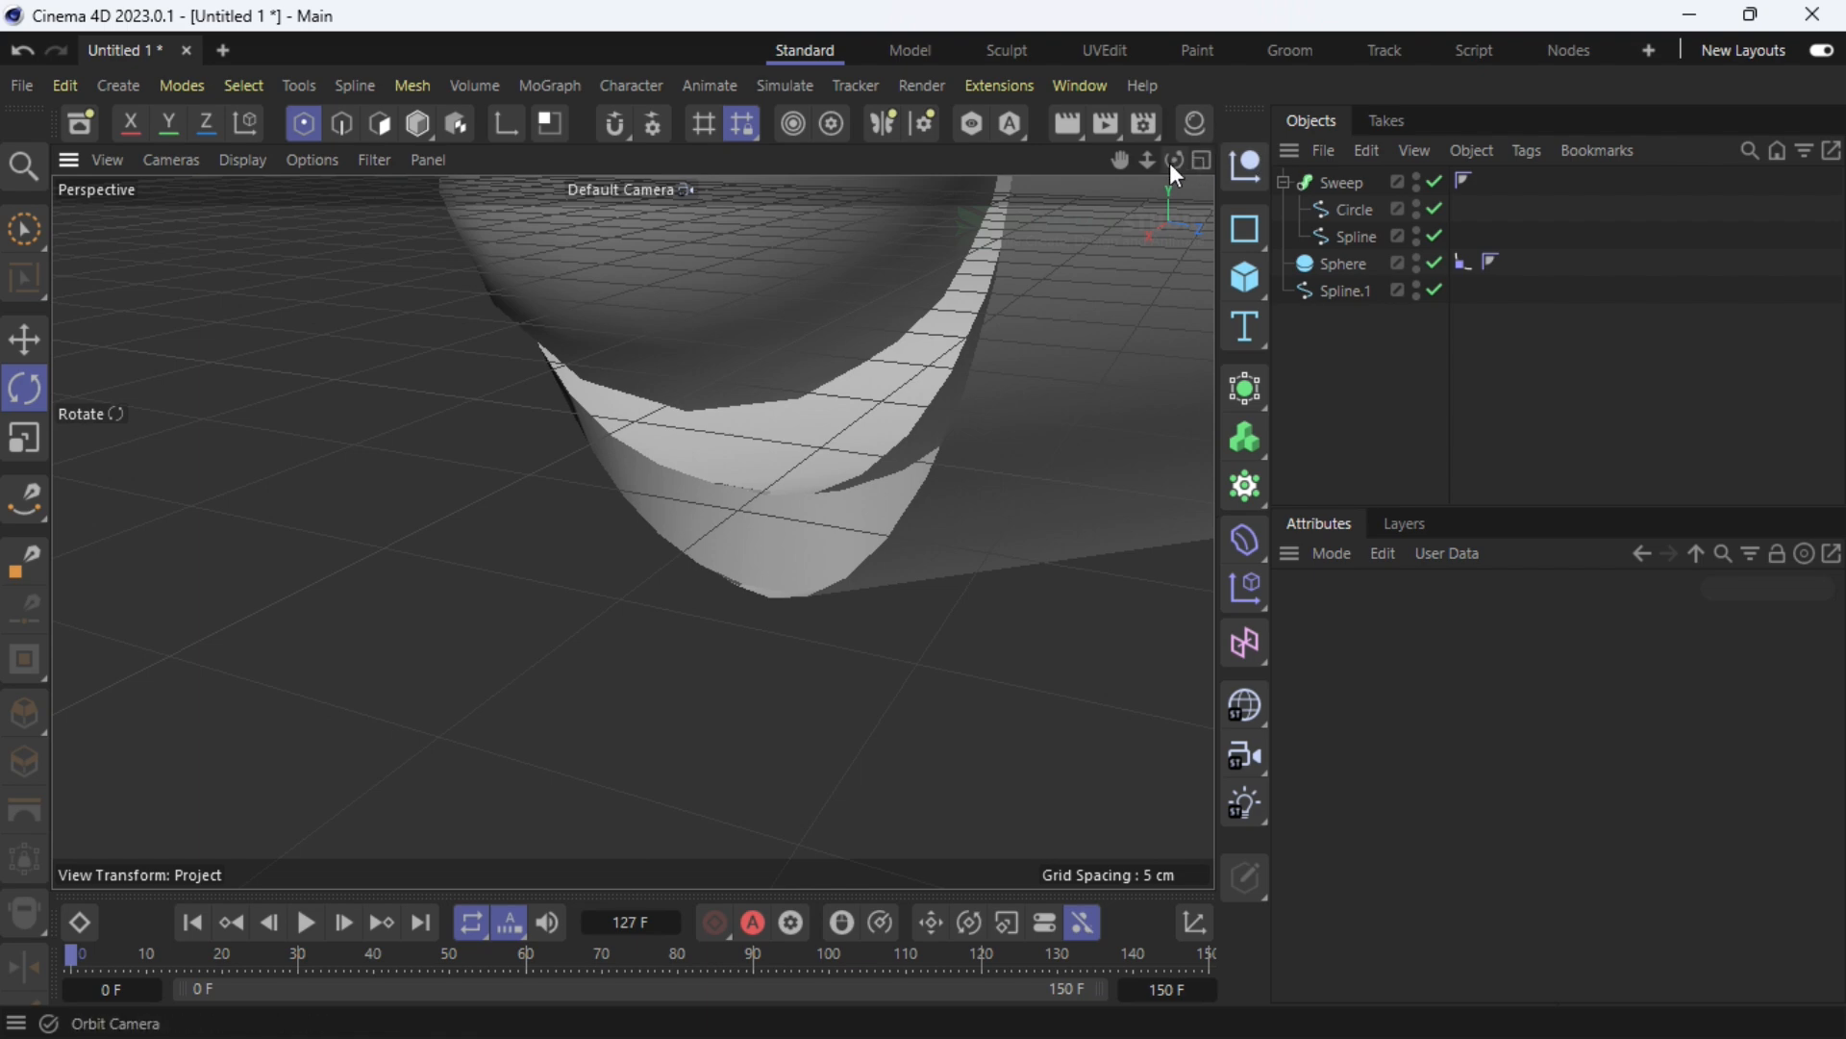
{"action": "left_click_drag", "start_coordinate": [1170, 164], "coordinate": [632, 530]}
{"action": "scroll", "coordinate": [400, 629], "scroll_direction": "down", "scroll_amount": 5}
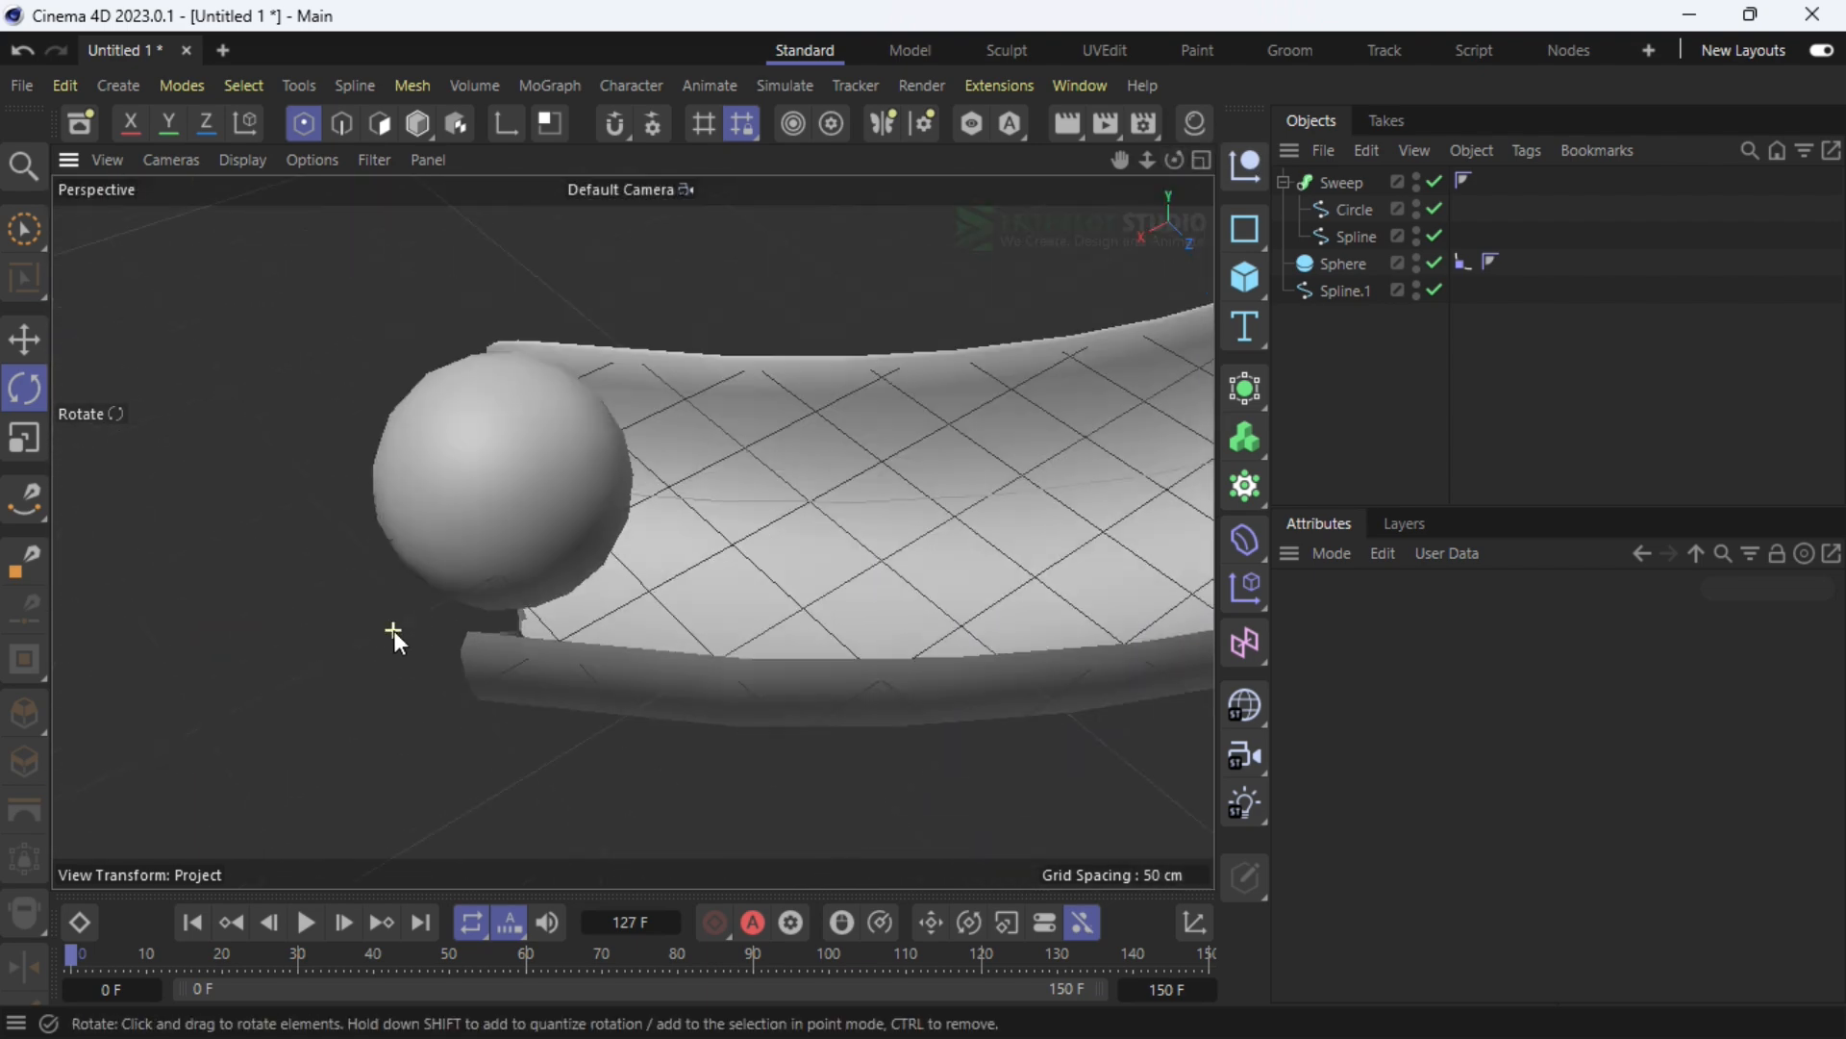
{"action": "left_click", "coordinate": [1283, 182]}
{"action": "right_click", "coordinate": [1323, 182]}
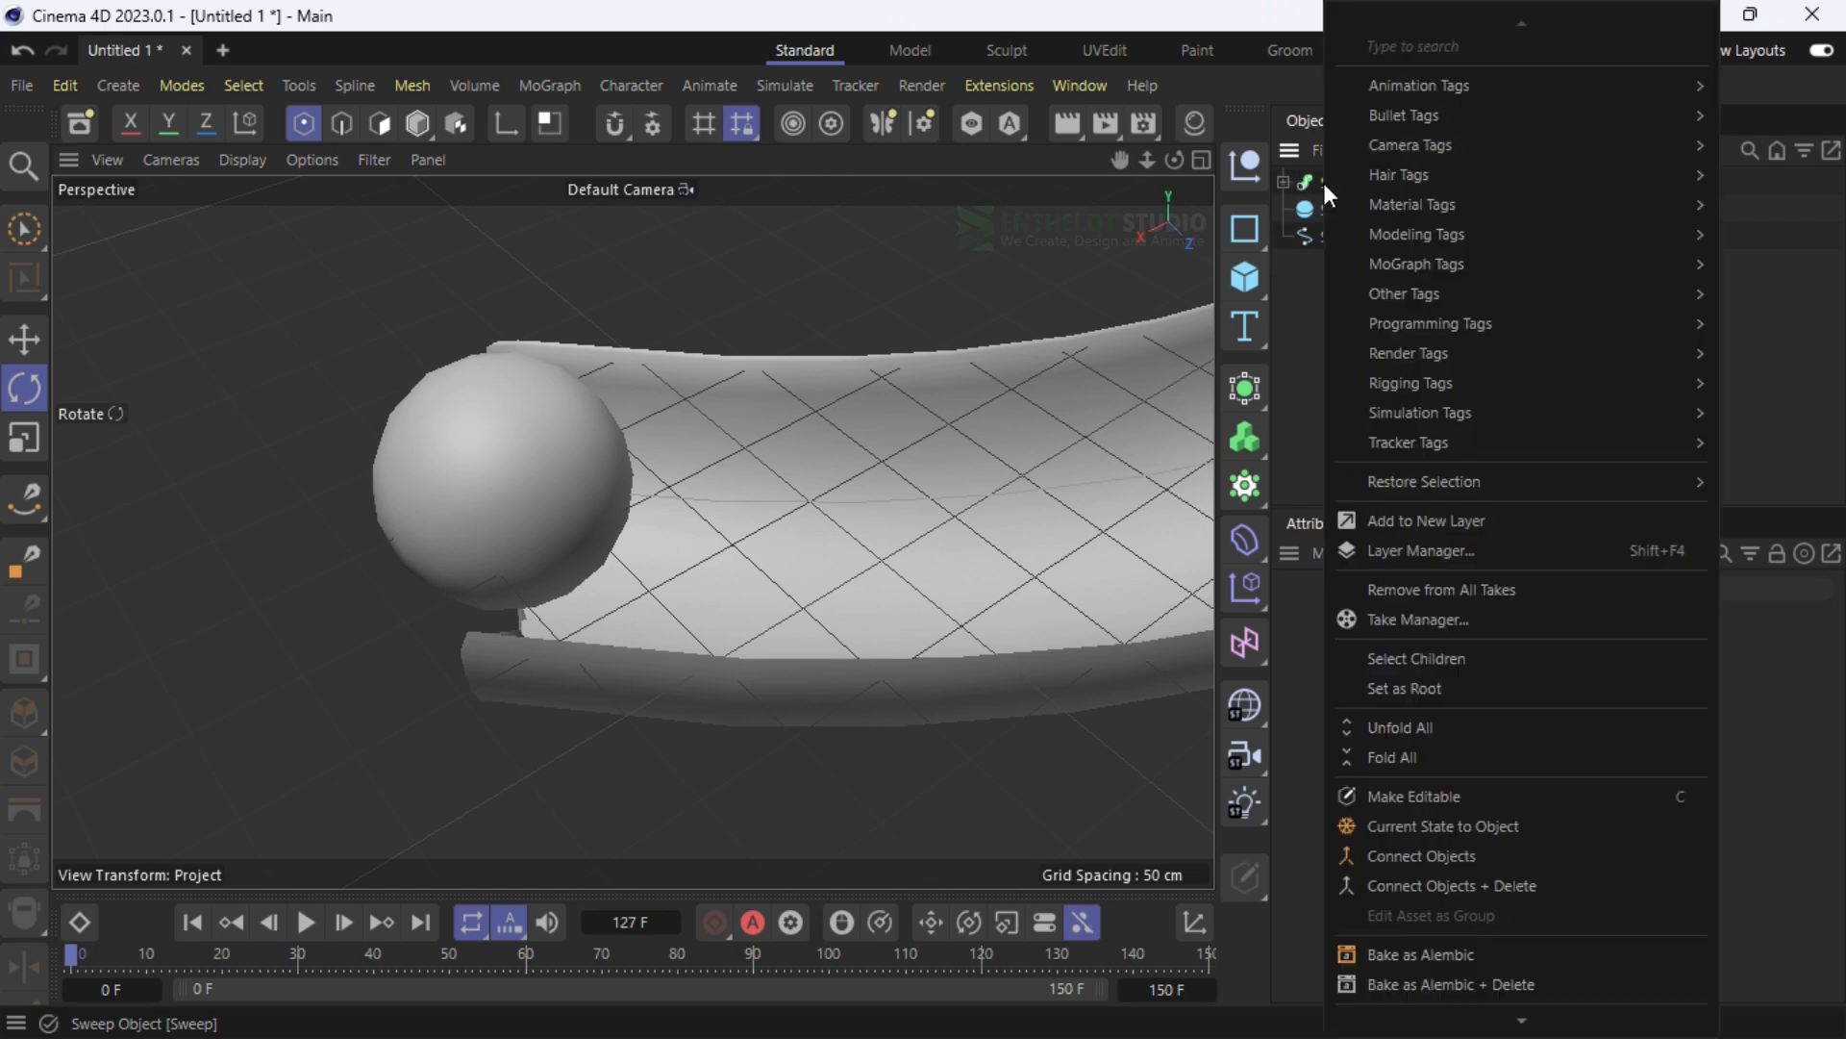
{"action": "mouse_move", "coordinate": [1383, 120]}
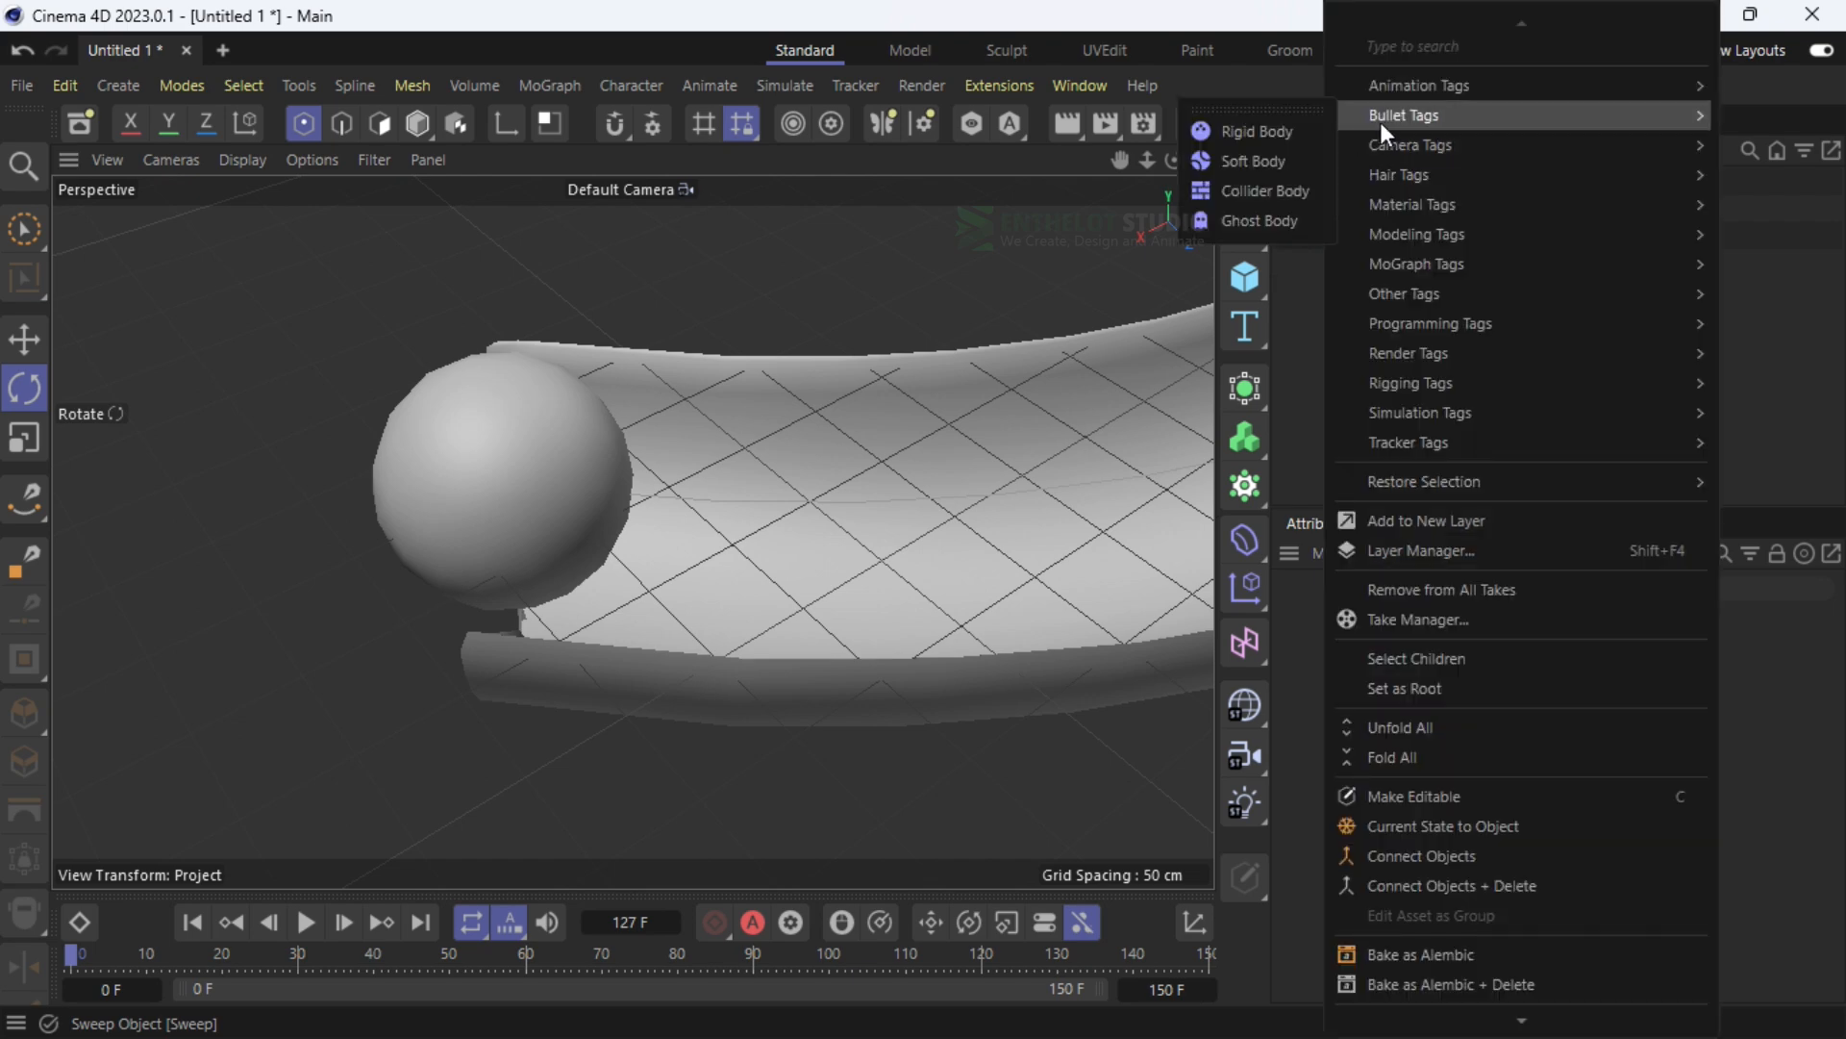
{"action": "left_click", "coordinate": [1269, 187]}
Assign a Rigid Body tag to the Sphere and play the simulation to check its motion in the track
{"action": "right_click", "coordinate": [1346, 210]}
{"action": "mouse_move", "coordinate": [1419, 171]}
{"action": "mouse_move", "coordinate": [1437, 114]}
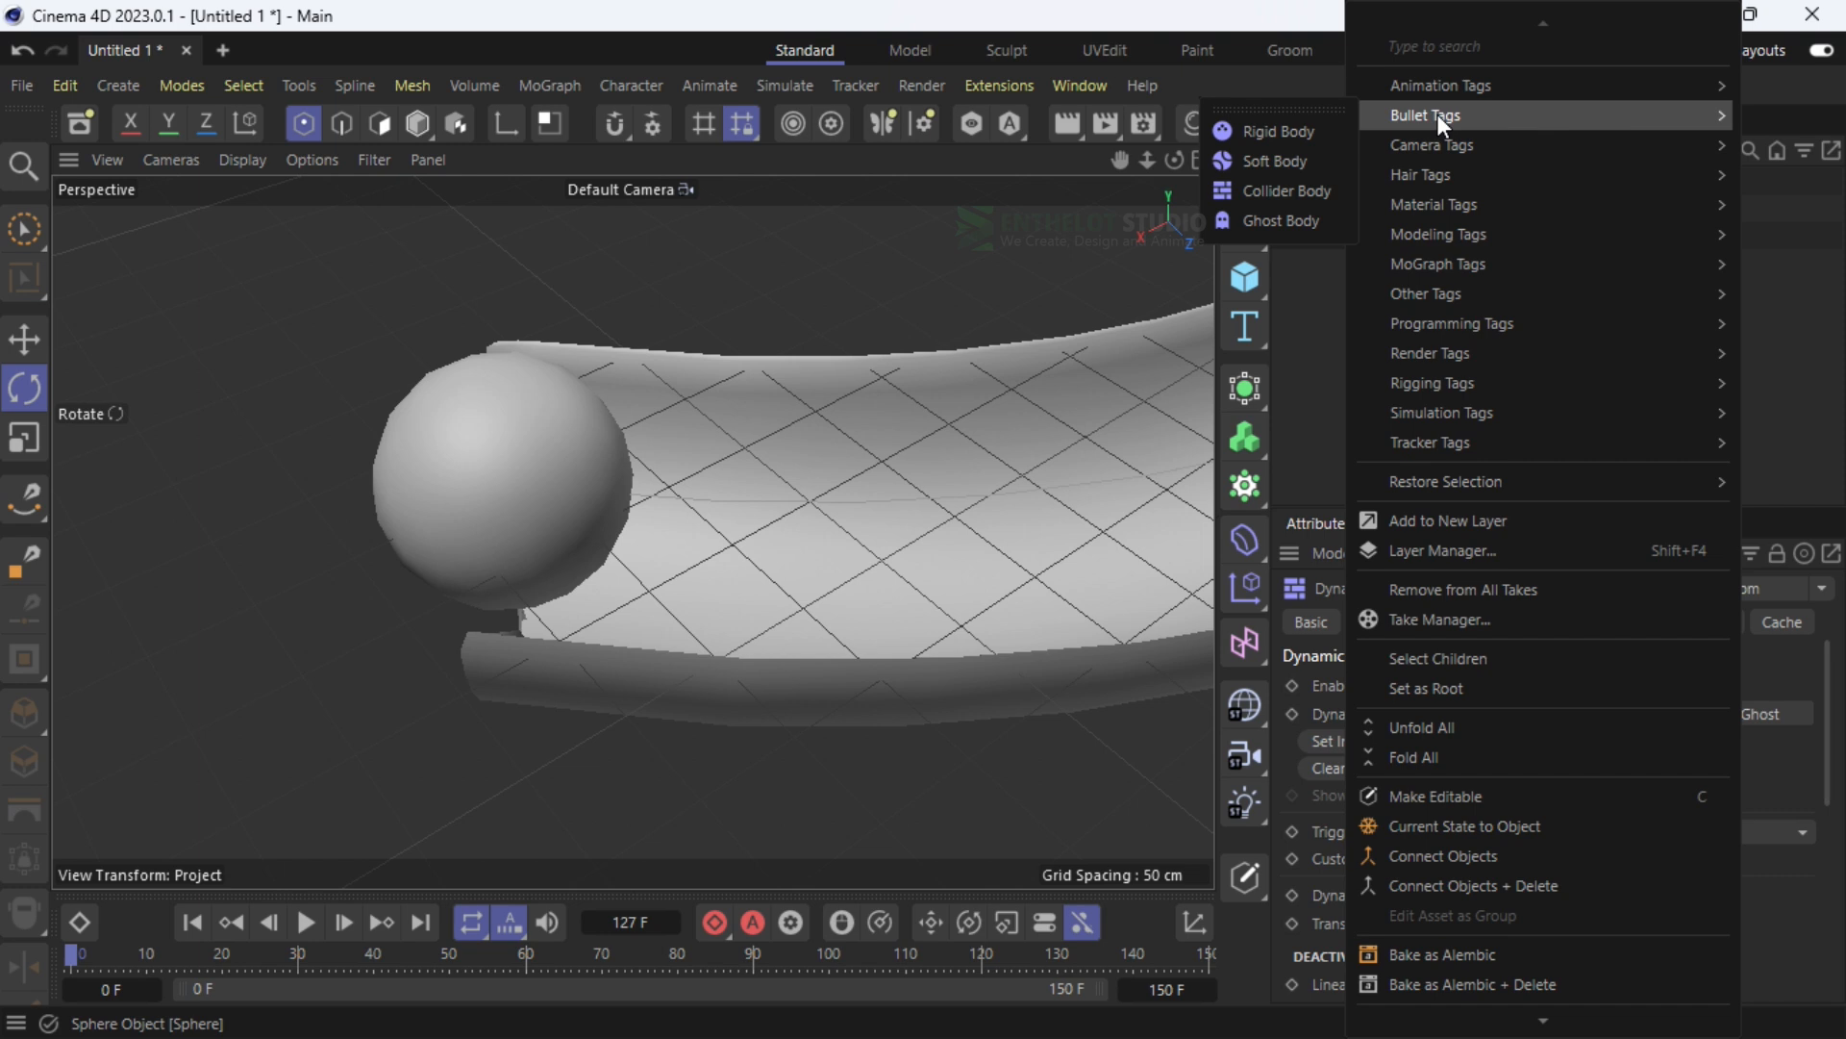
{"action": "left_click", "coordinate": [1297, 142]}
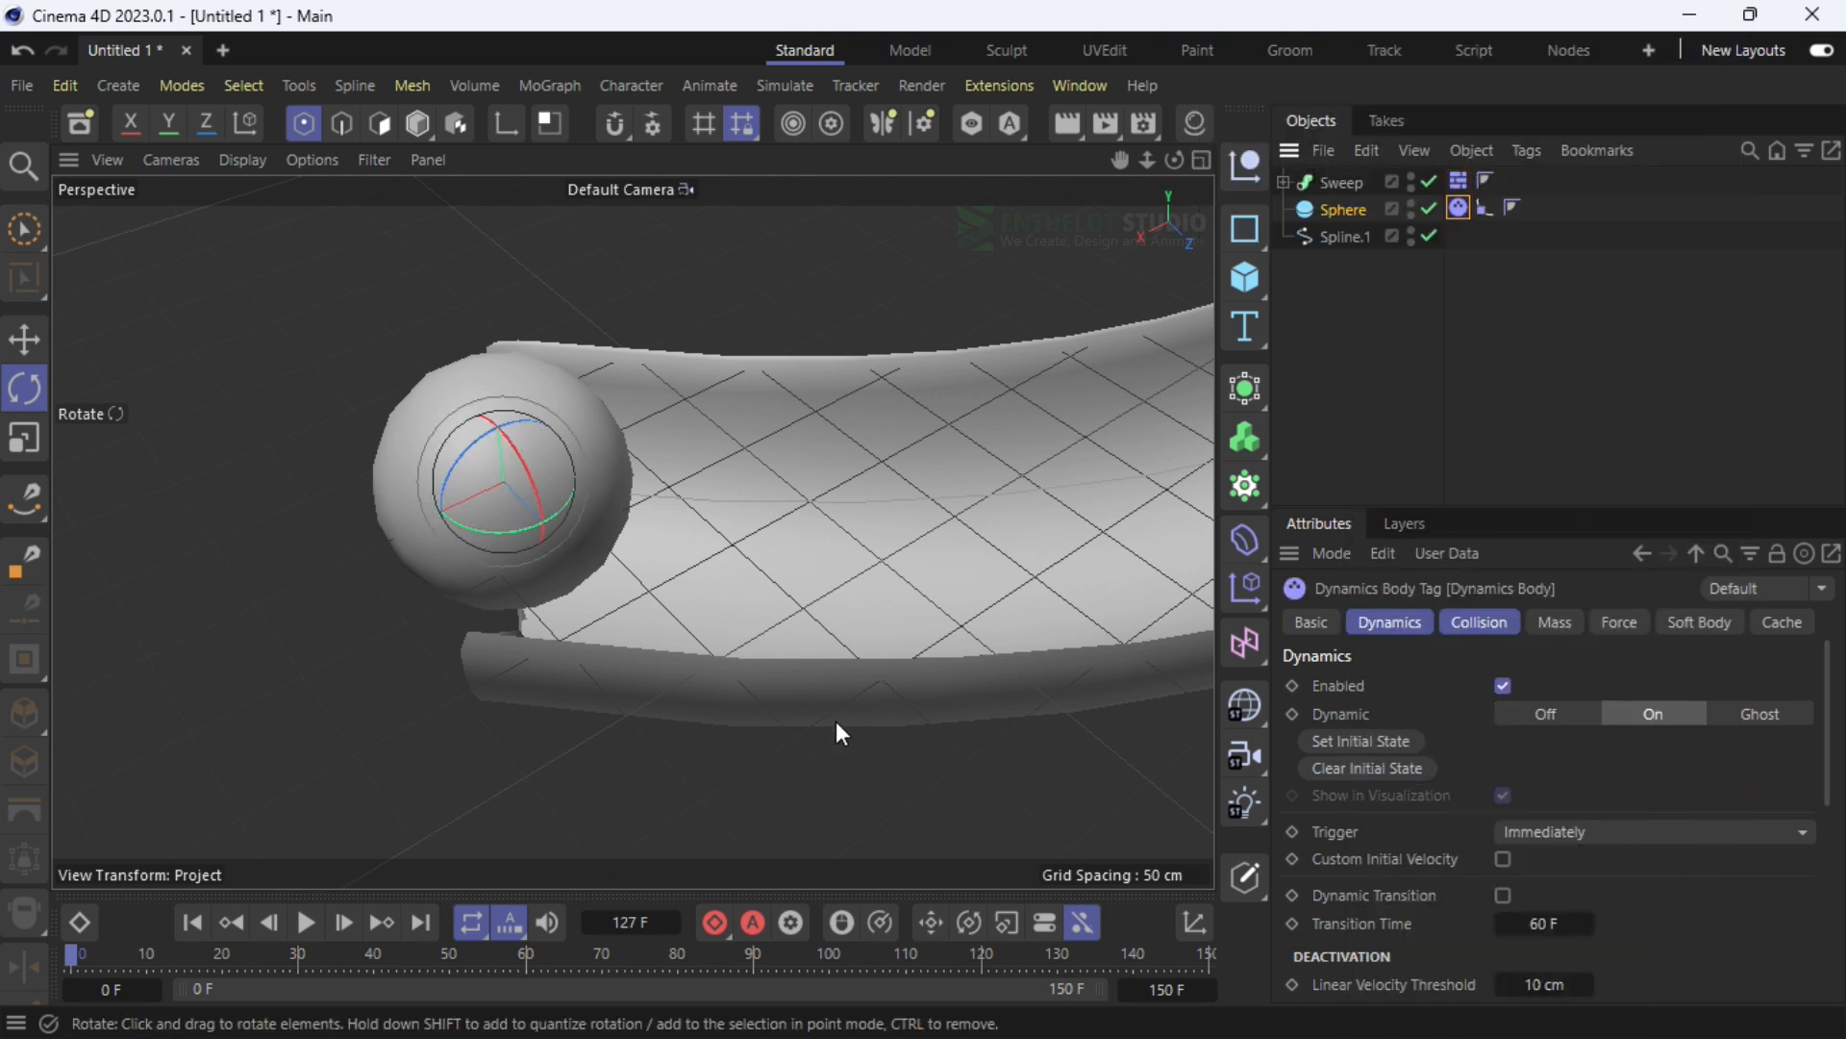
{"action": "left_click", "coordinate": [308, 920]}
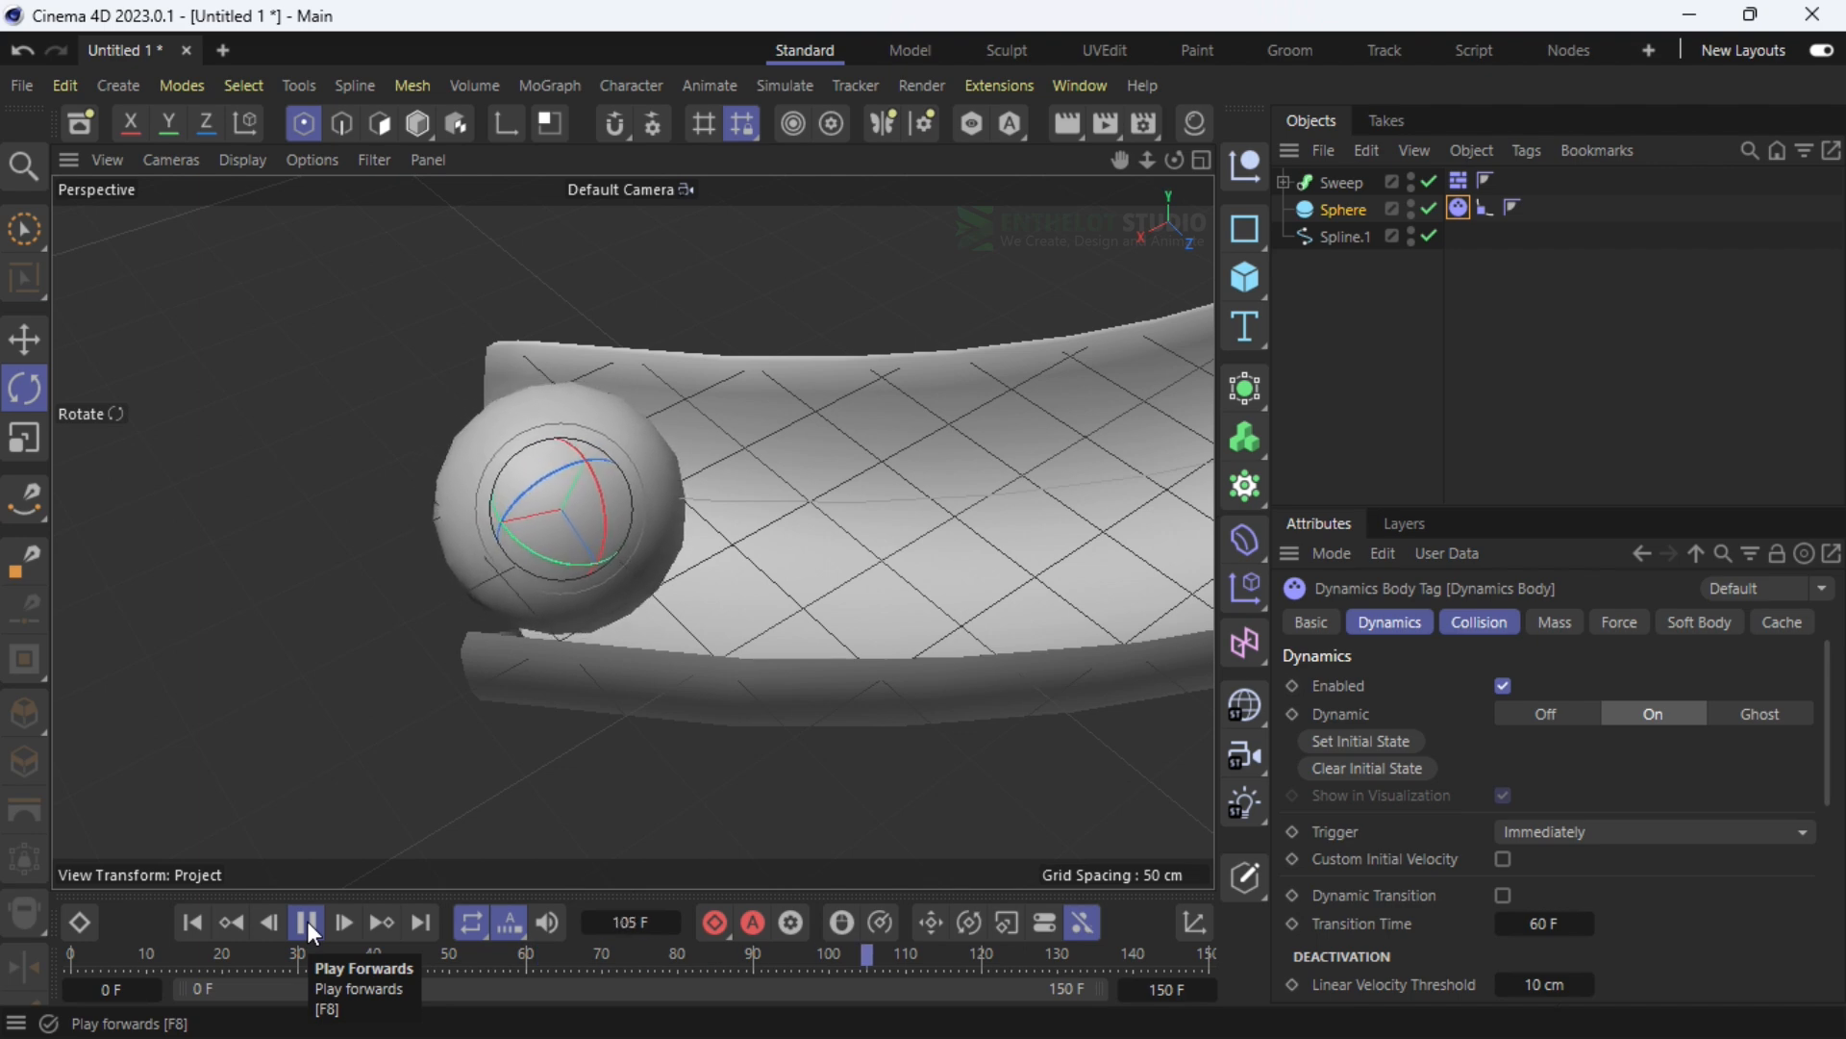
{"action": "left_click", "coordinate": [307, 920]}
{"action": "left_click", "coordinate": [240, 160]}
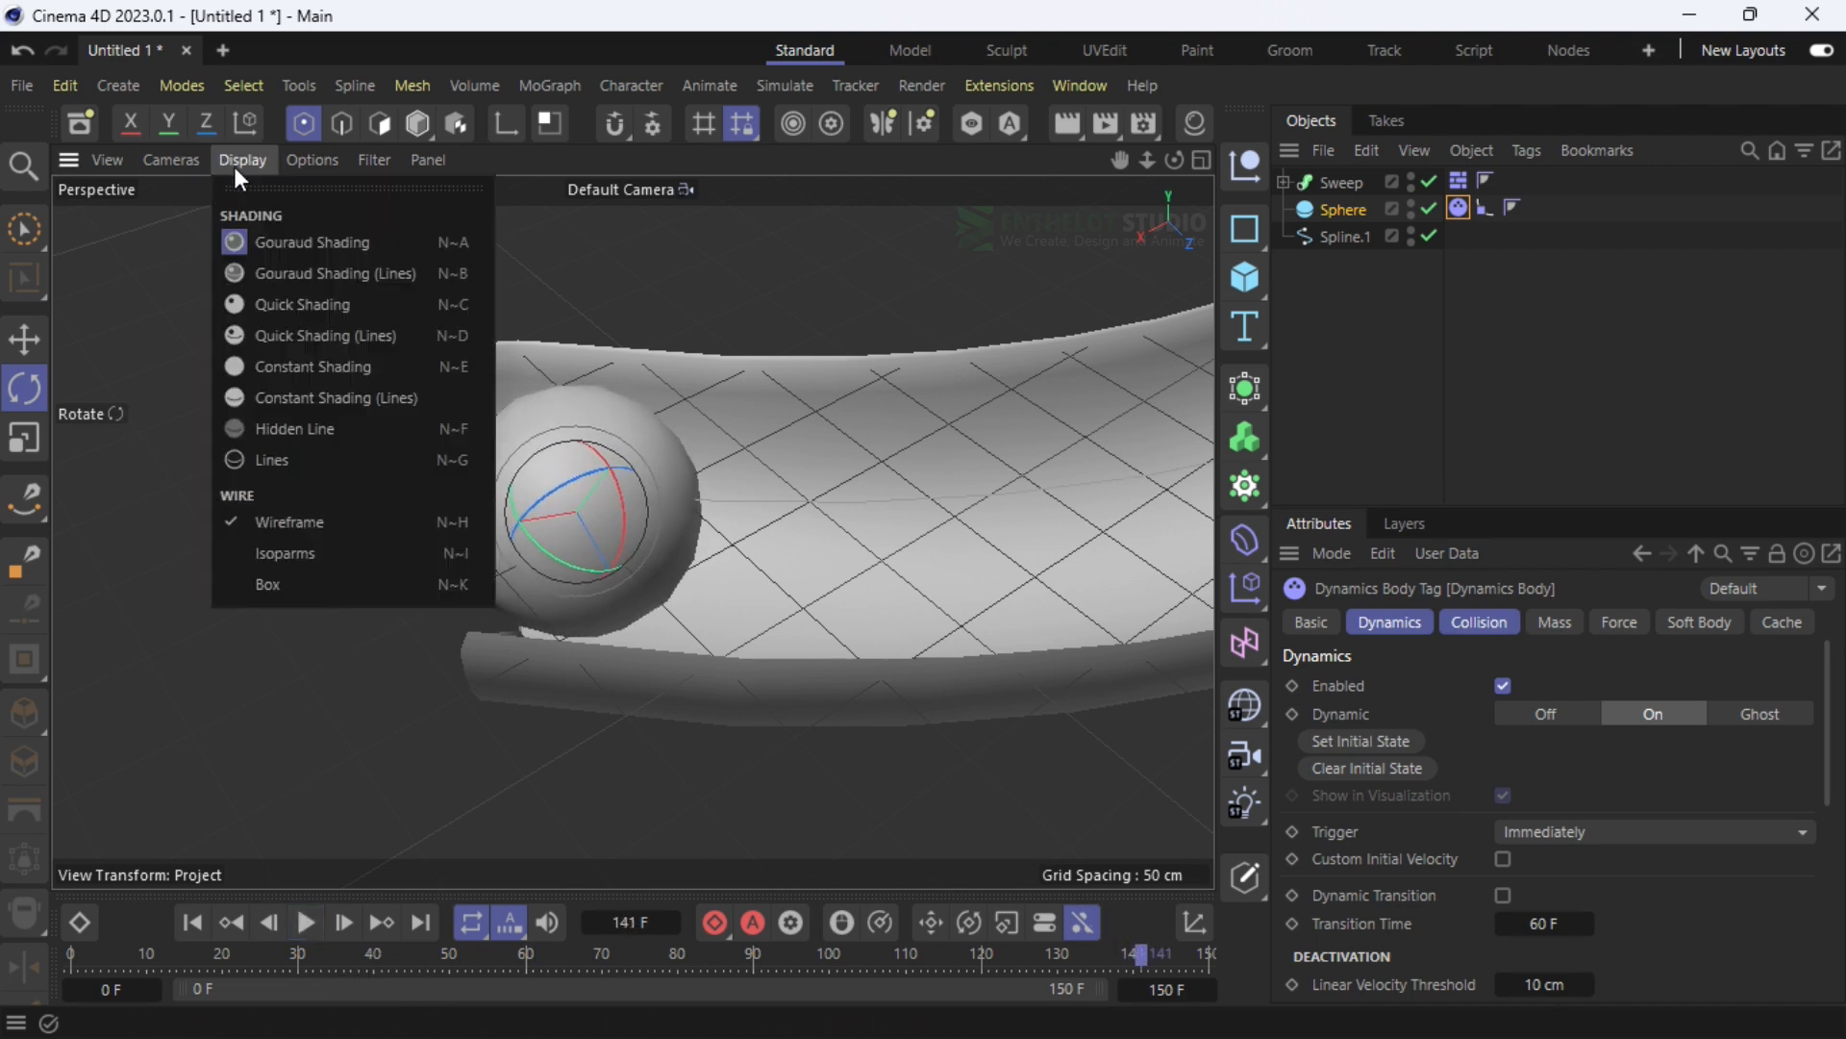
{"action": "left_click", "coordinate": [273, 275]}
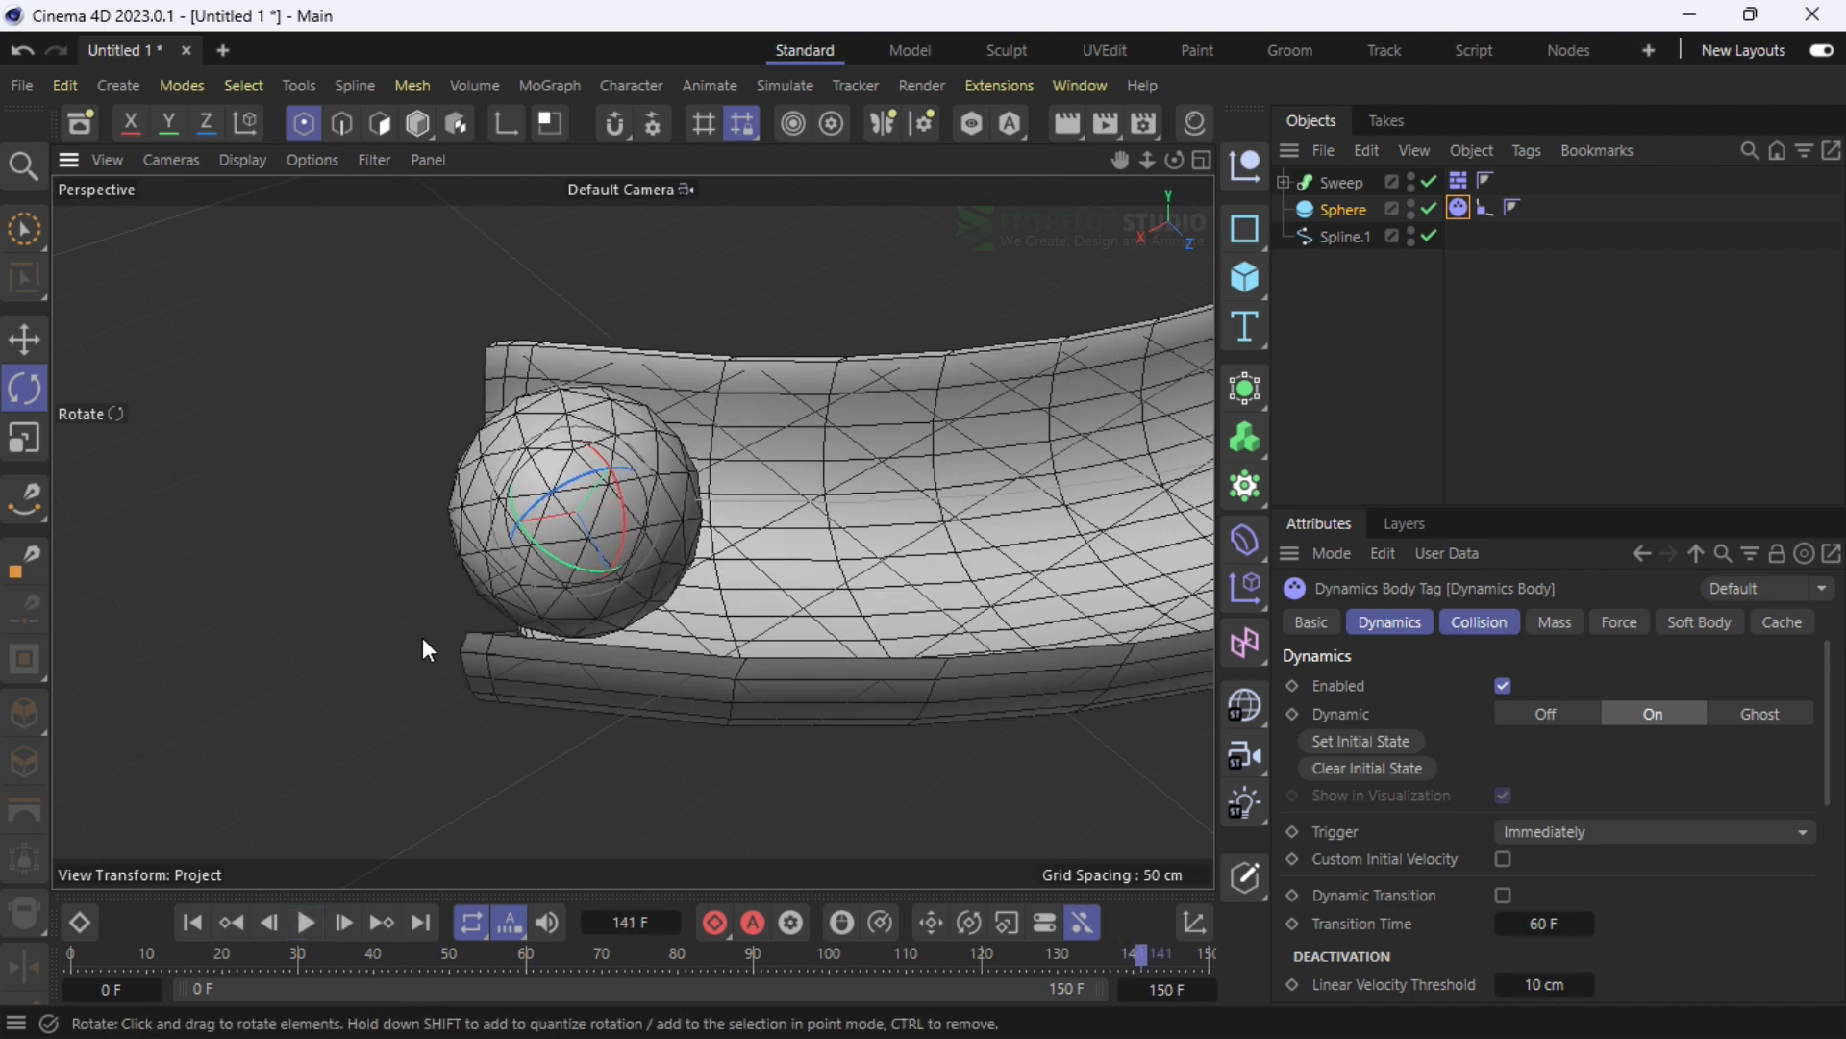
{"action": "left_click", "coordinate": [241, 160]}
{"action": "left_click", "coordinate": [274, 240]}
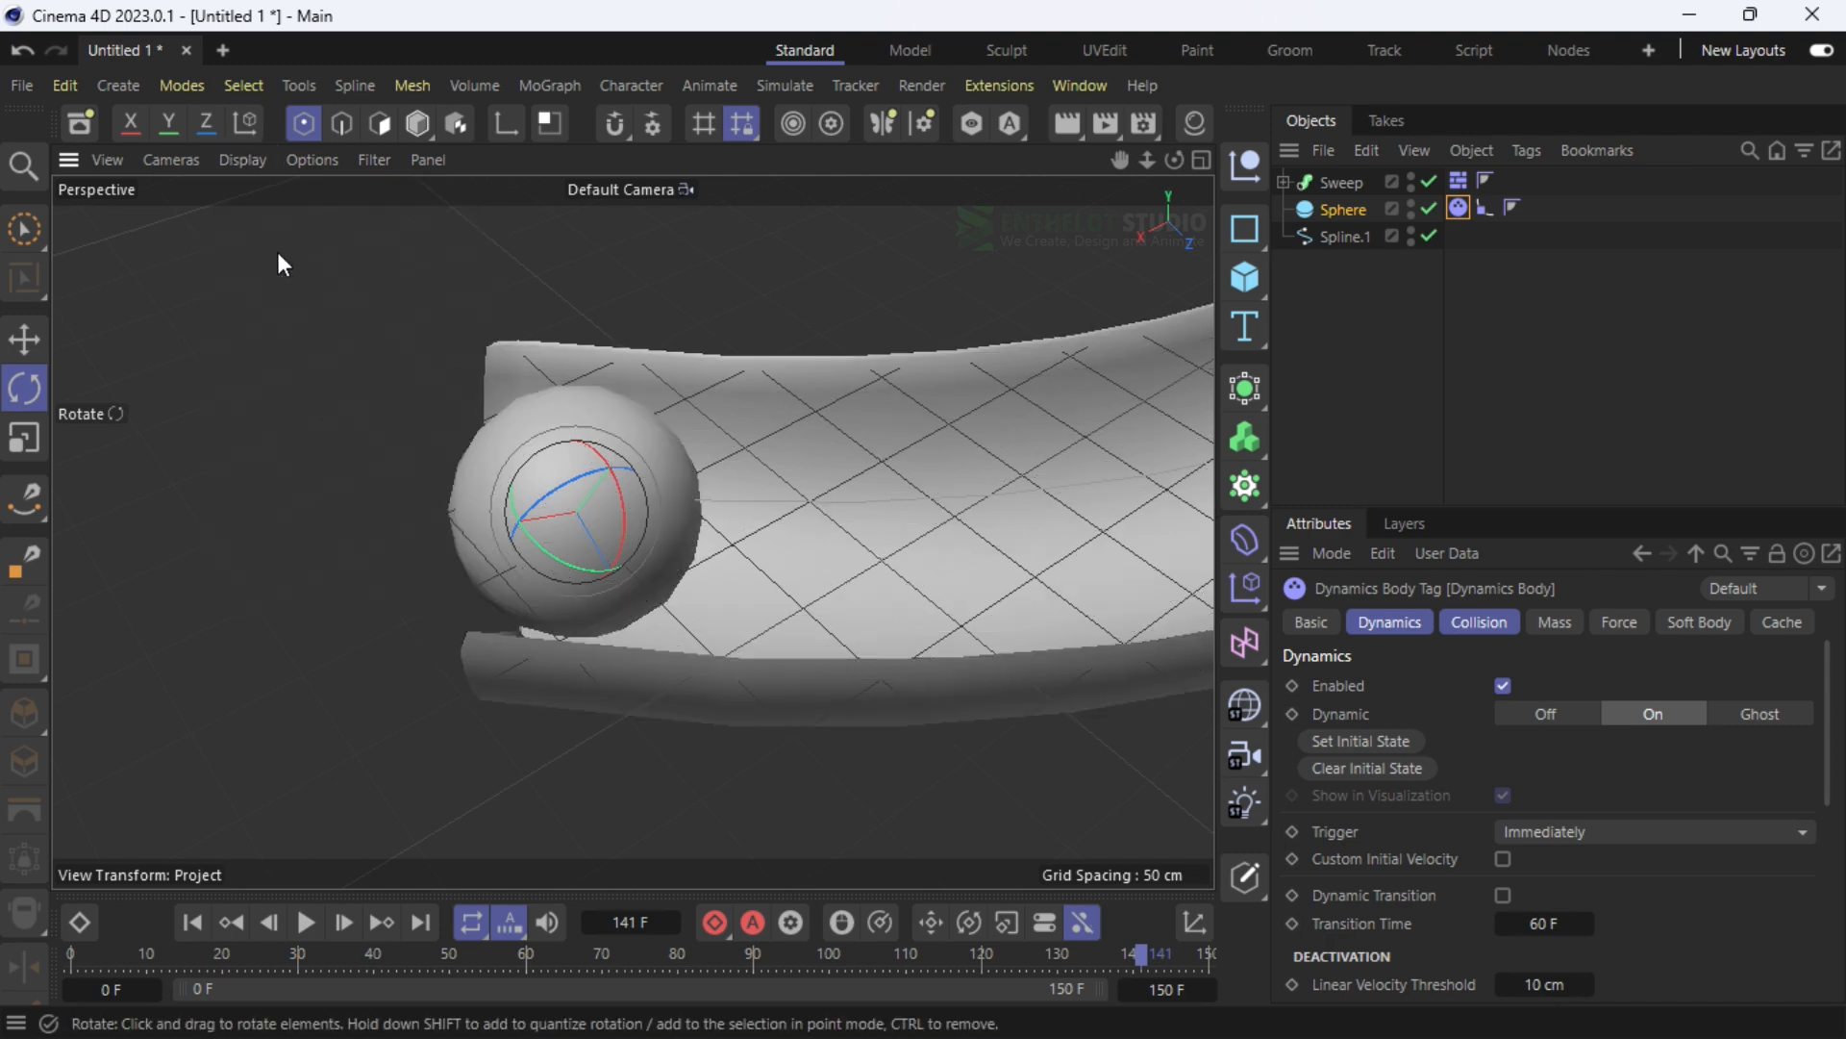
Create a new material with the Tiles surface shader as its color texture and apply it to the Sphere
{"action": "left_click", "coordinate": [1196, 123]}
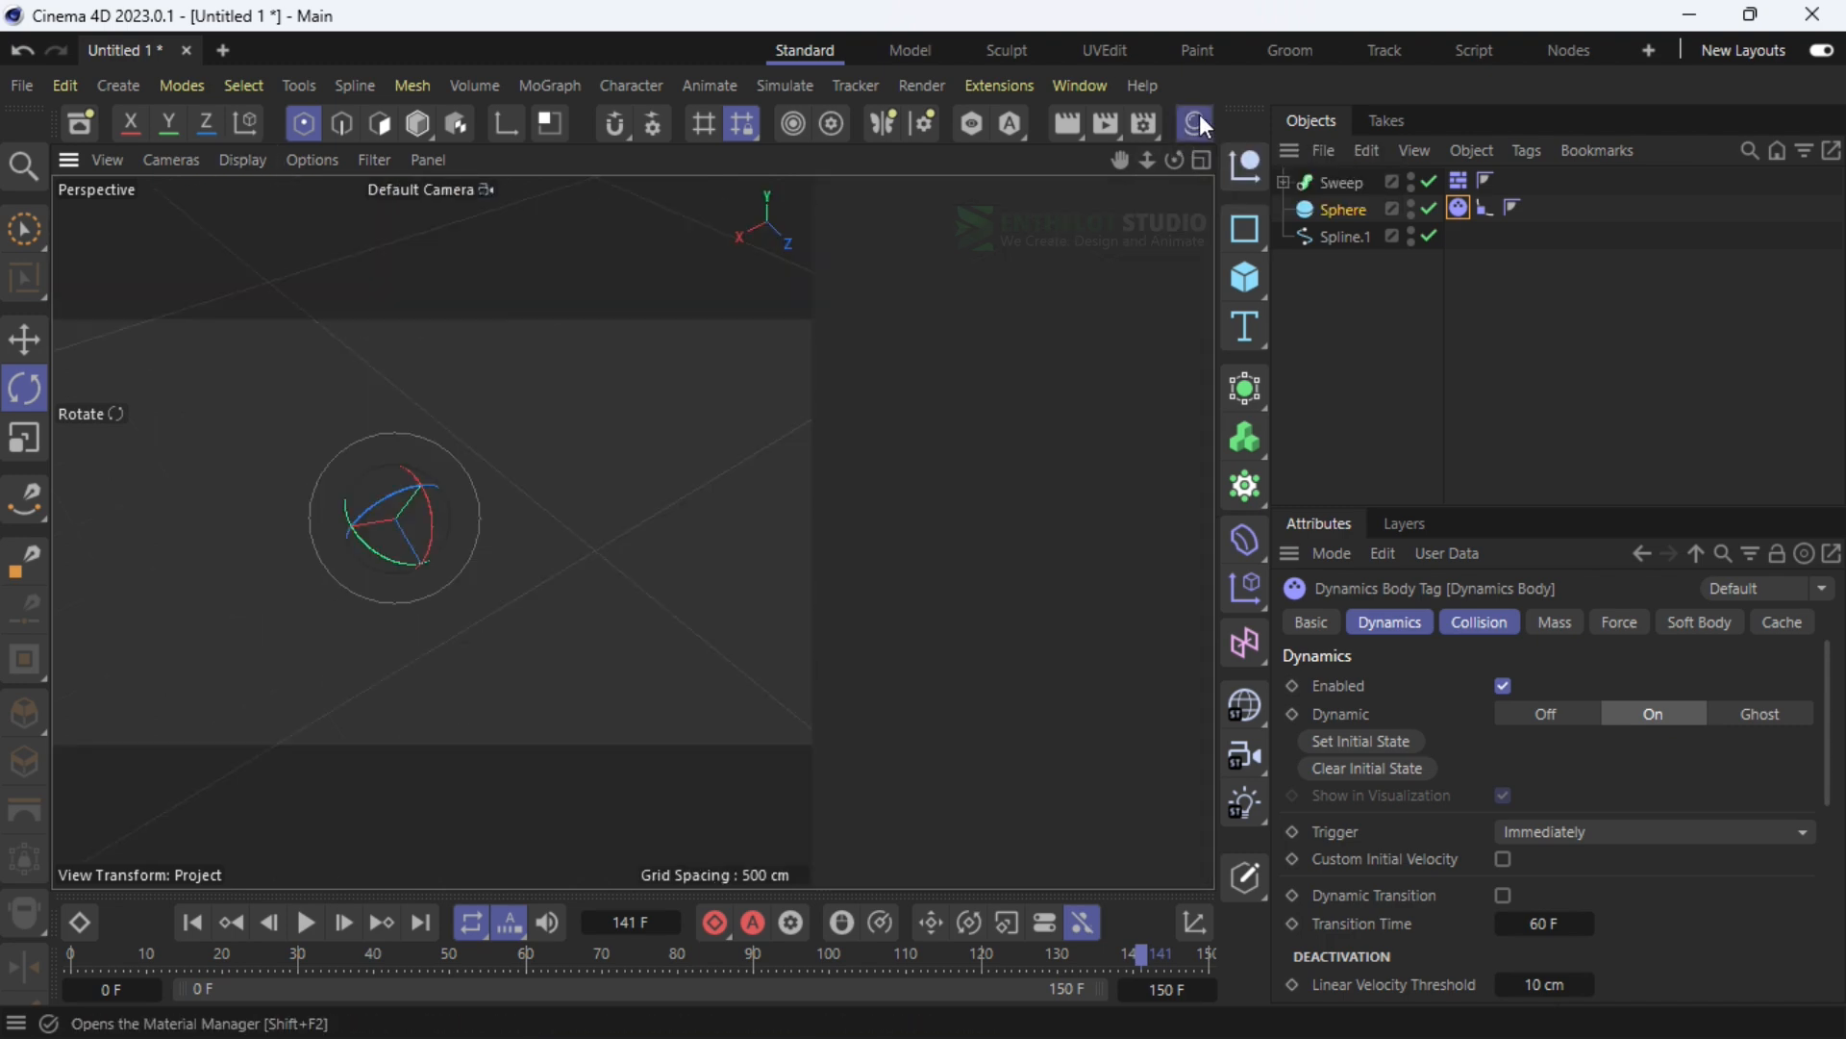
{"action": "double_click", "coordinate": [969, 366]}
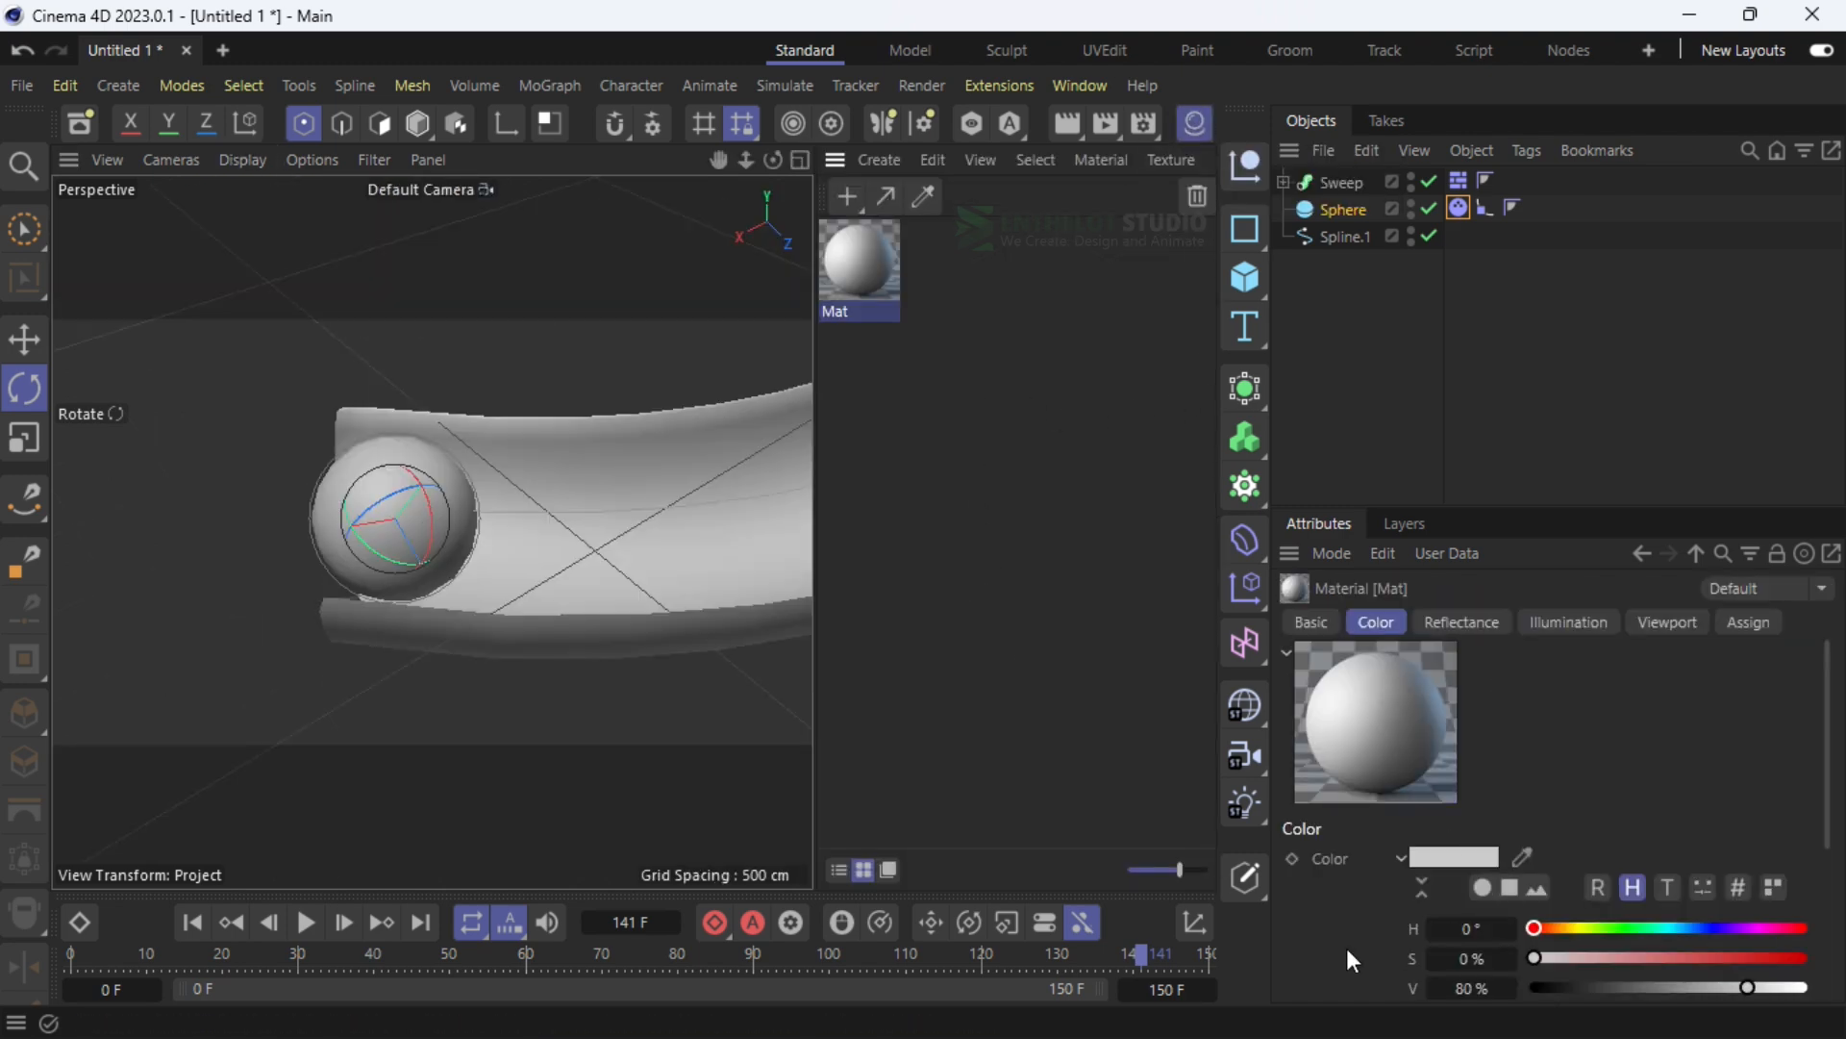
{"action": "scroll", "coordinate": [1348, 948], "scroll_direction": "down", "scroll_amount": 3}
{"action": "left_click", "coordinate": [1421, 895]}
{"action": "mouse_move", "coordinate": [1565, 685]}
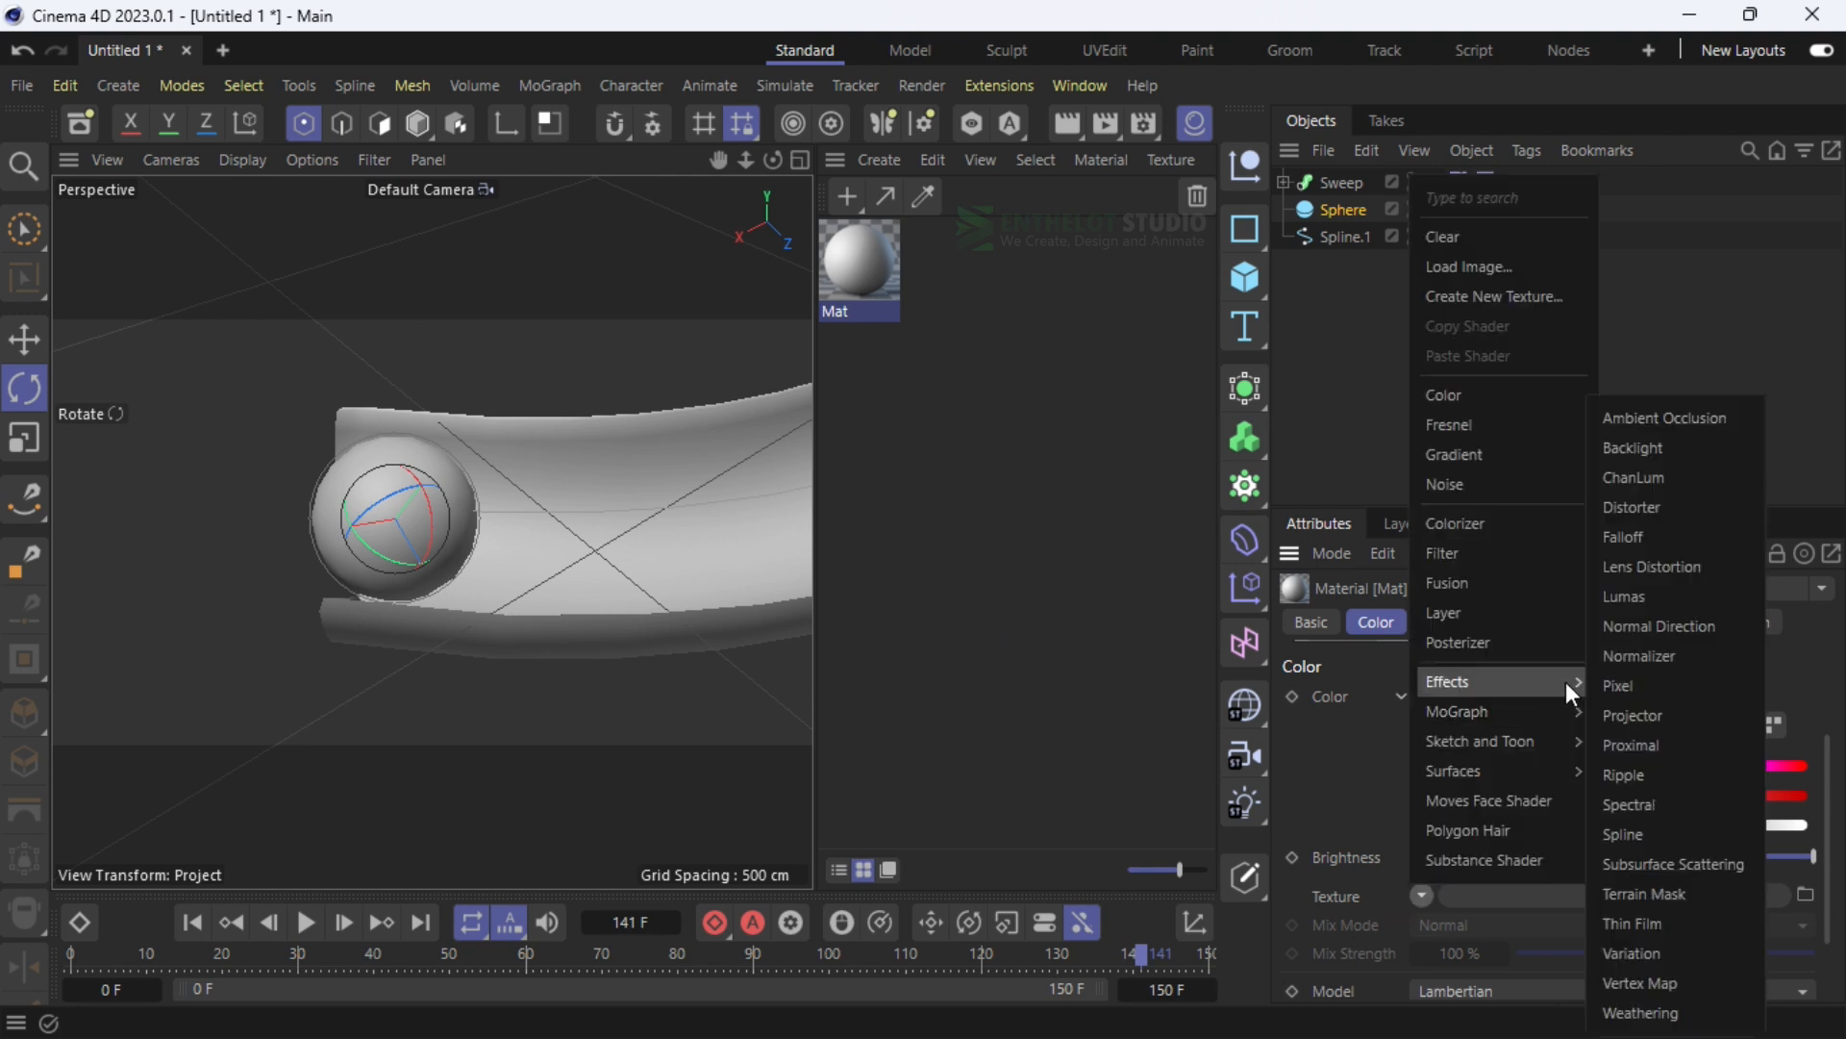
{"action": "mouse_move", "coordinate": [1568, 770]}
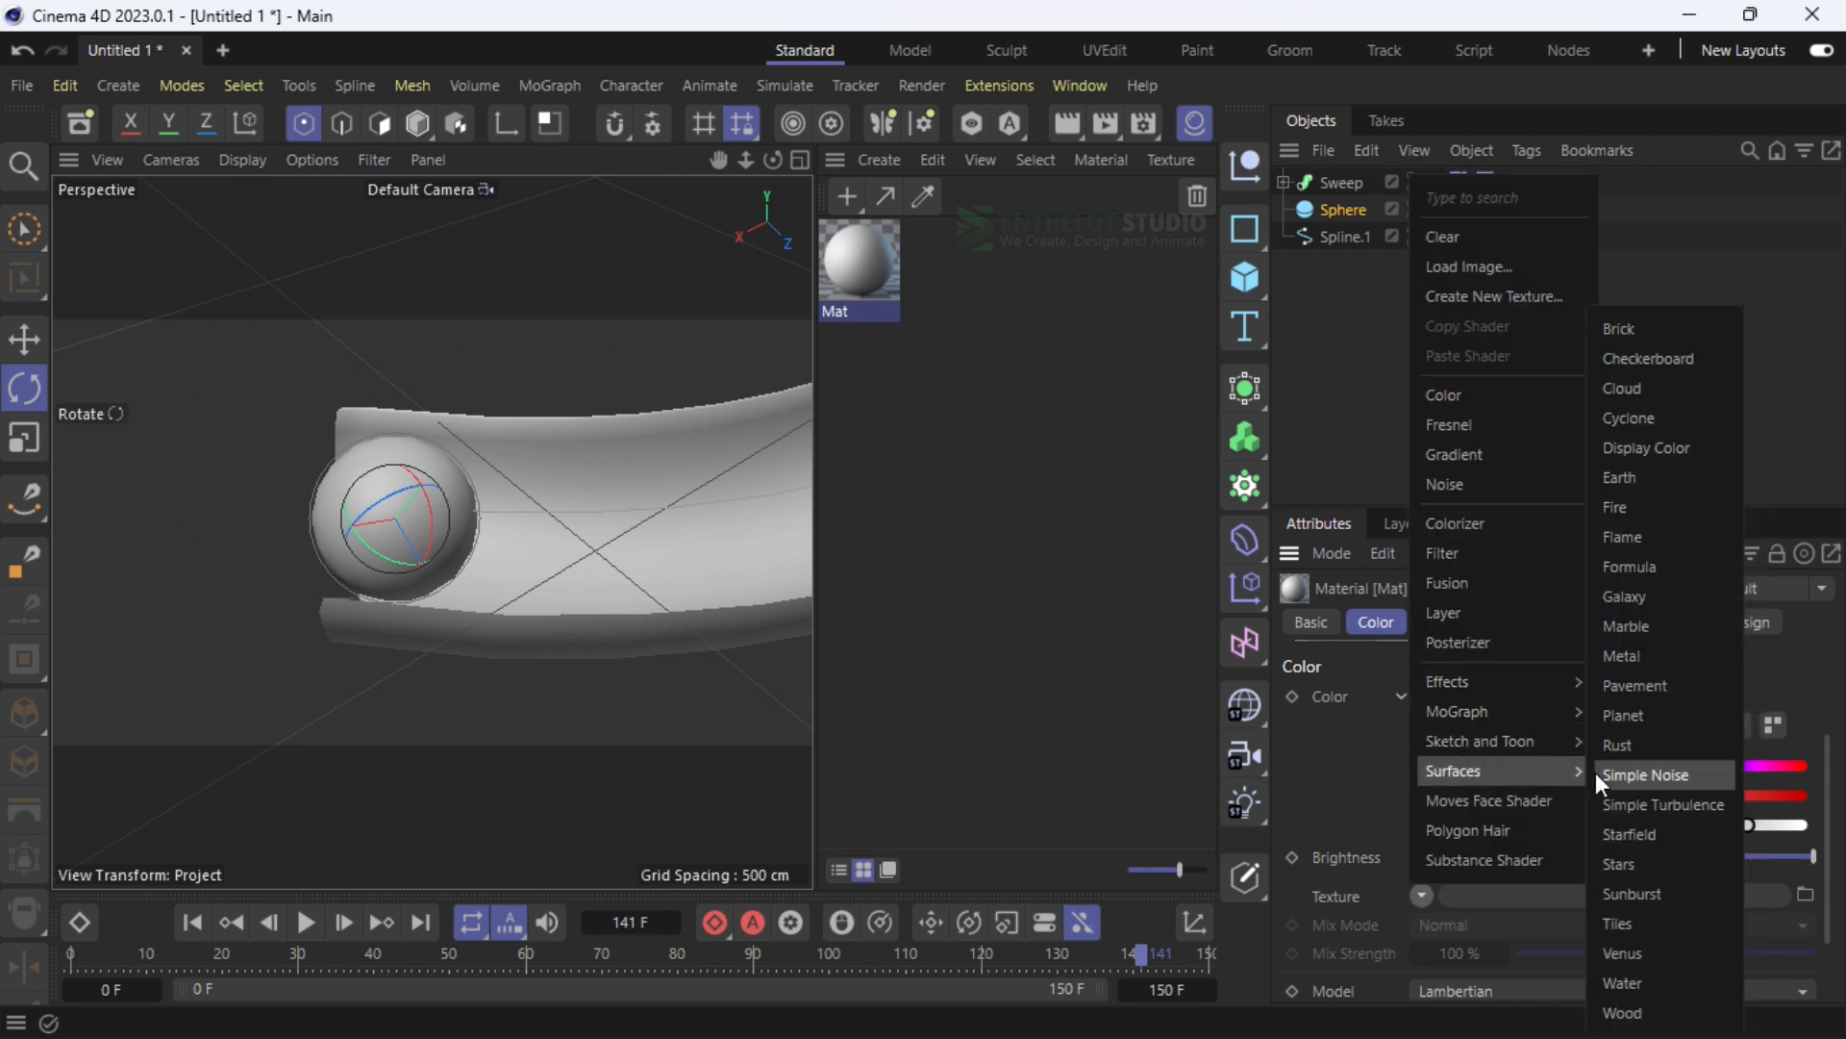
{"action": "left_click", "coordinate": [1647, 915]}
{"action": "left_click_drag", "start_coordinate": [861, 258], "coordinate": [435, 498]}
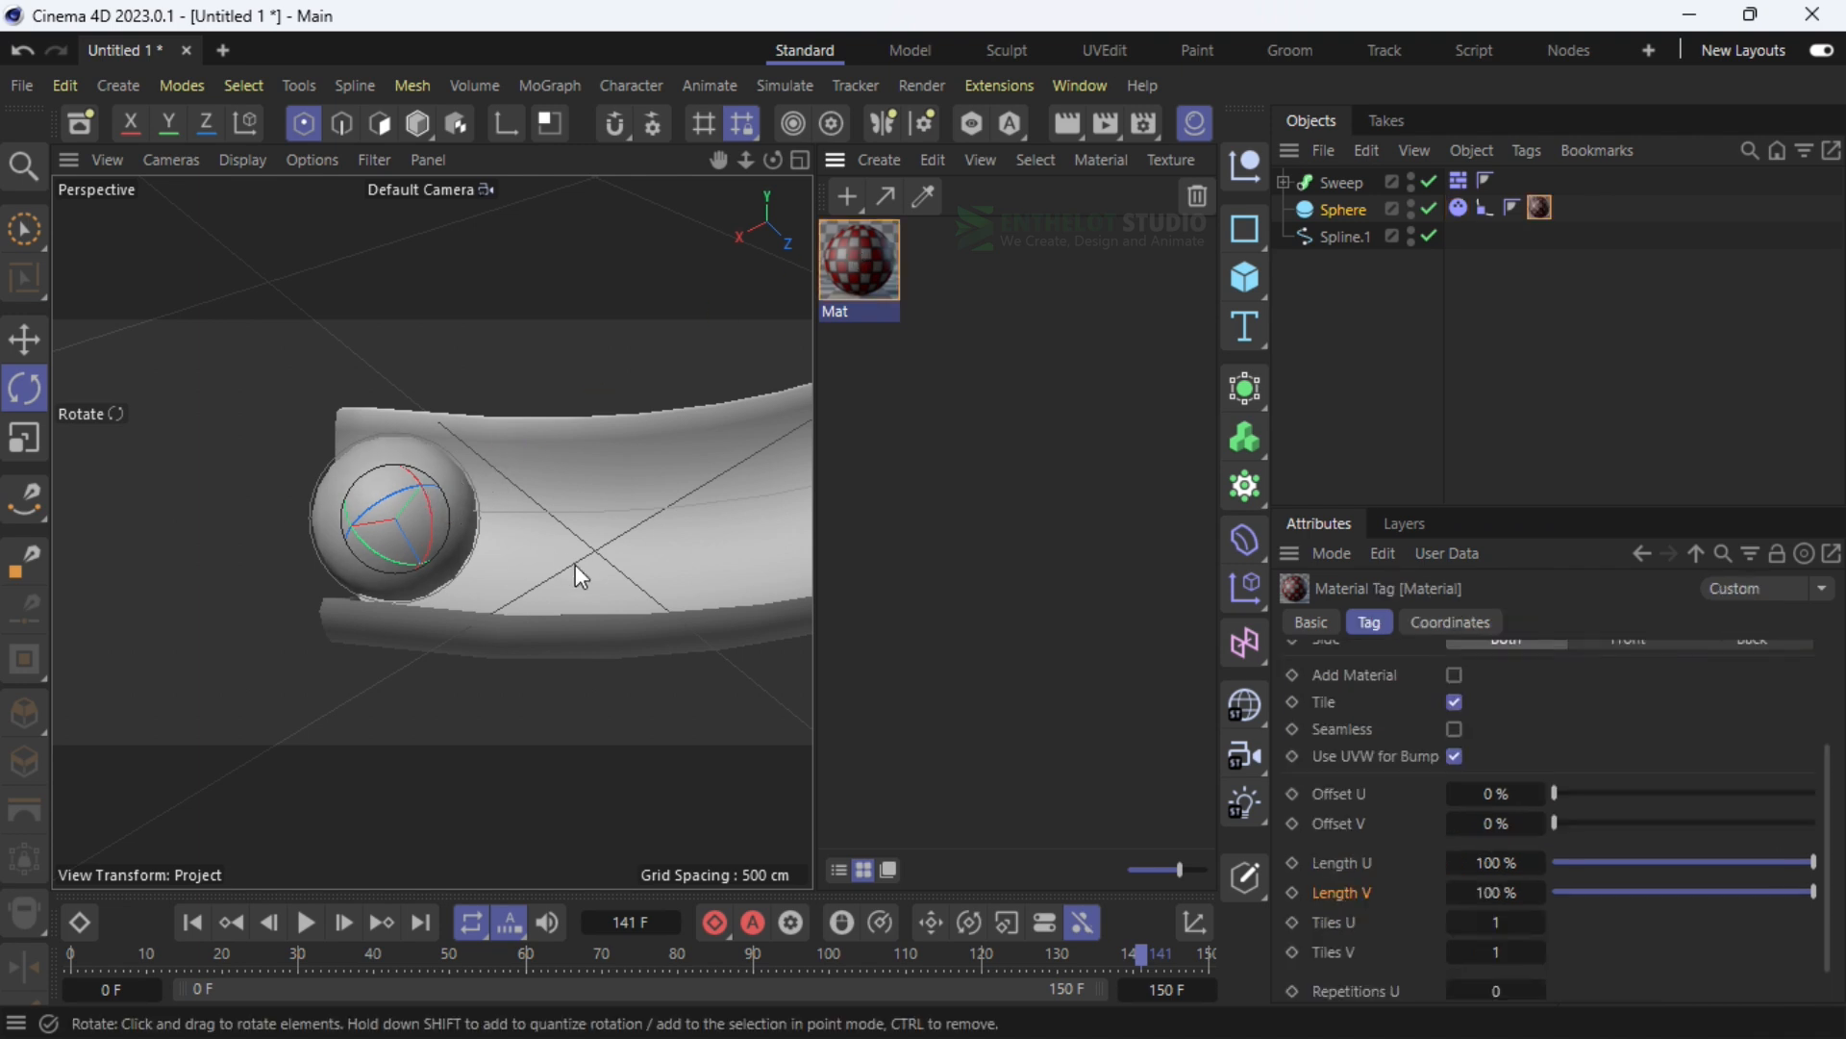
{"action": "left_click", "coordinate": [1202, 123]}
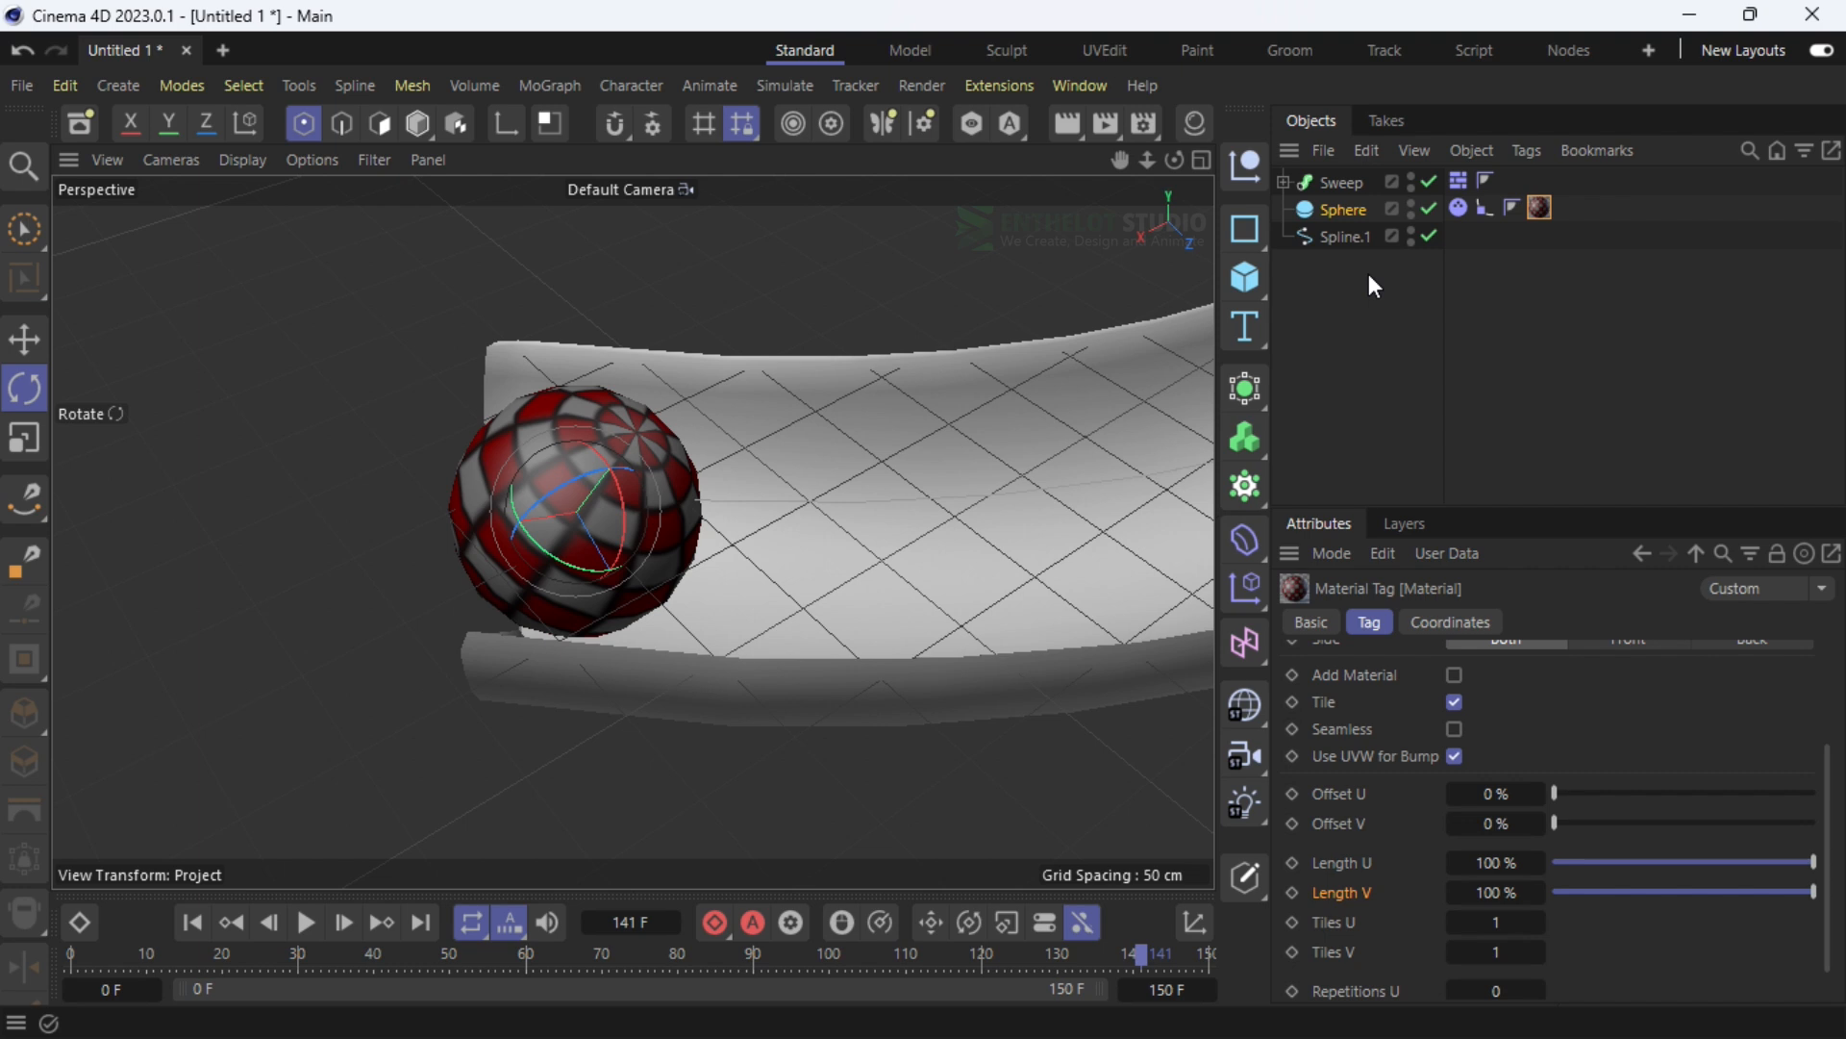
Set Follow Position and Follow Rotation to 10 in the force settings of the Sphere's Dynamics Body tag
{"action": "left_click", "coordinate": [1458, 207]}
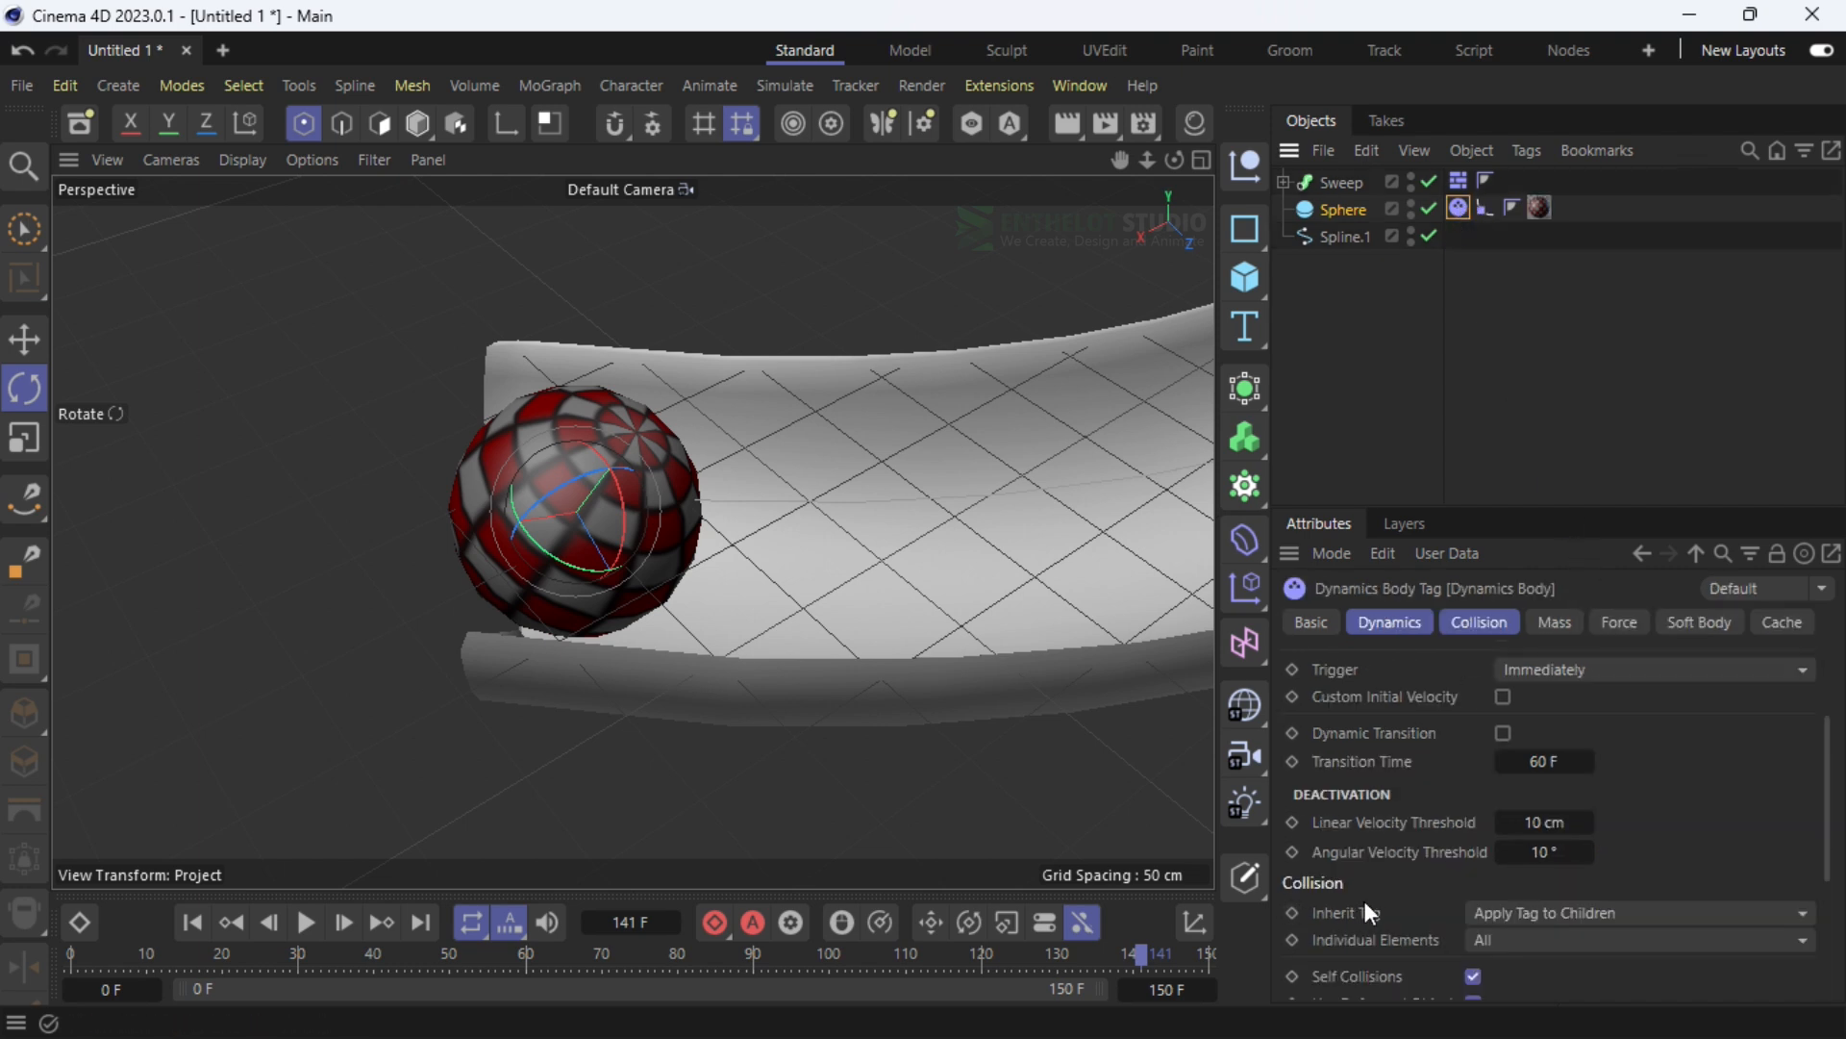
{"action": "left_click", "coordinate": [1620, 623]}
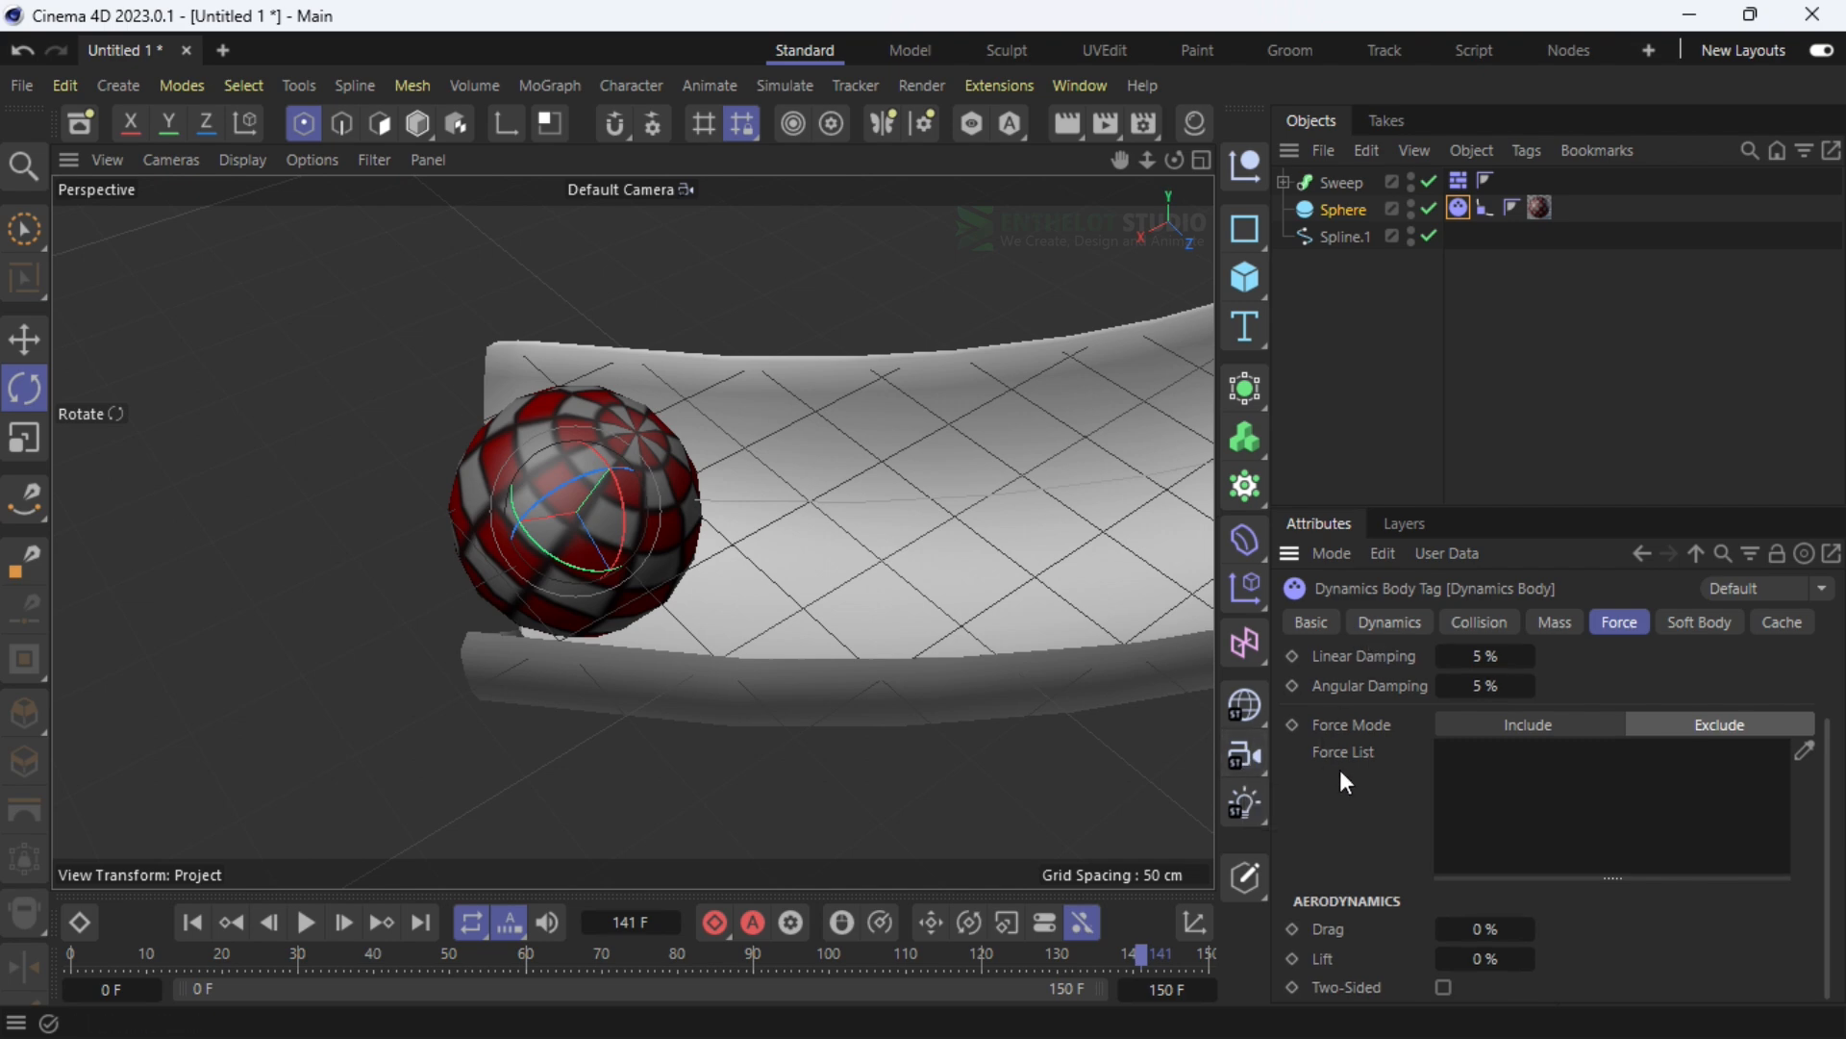
{"action": "scroll", "coordinate": [1341, 771], "scroll_direction": "up", "scroll_amount": 2}
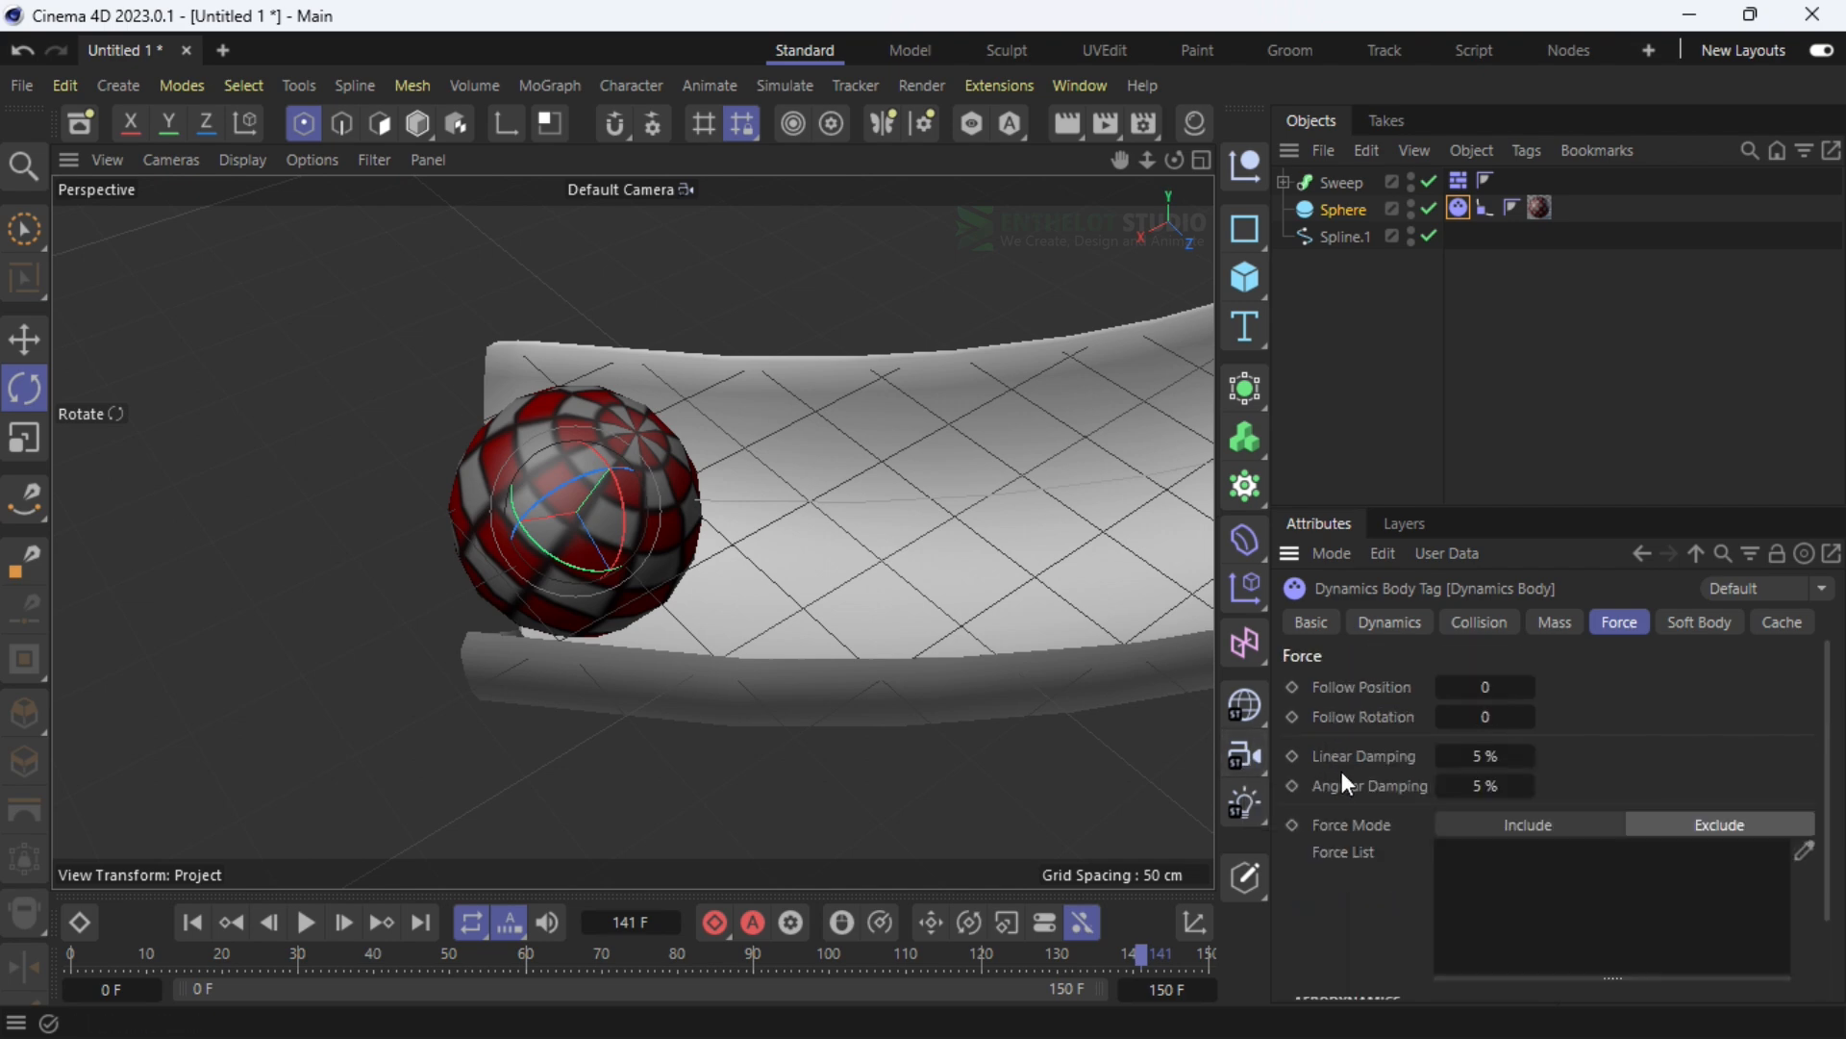
{"action": "left_click", "coordinate": [1492, 686]}
{"action": "type", "text": "10"}
{"action": "key", "text": "Tab"}
Play the animation from the first frame to check how the textured sphere rolls along the track
{"action": "left_click", "coordinate": [191, 922]}
{"action": "left_click", "coordinate": [304, 922]}
{"action": "left_click", "coordinate": [306, 925]}
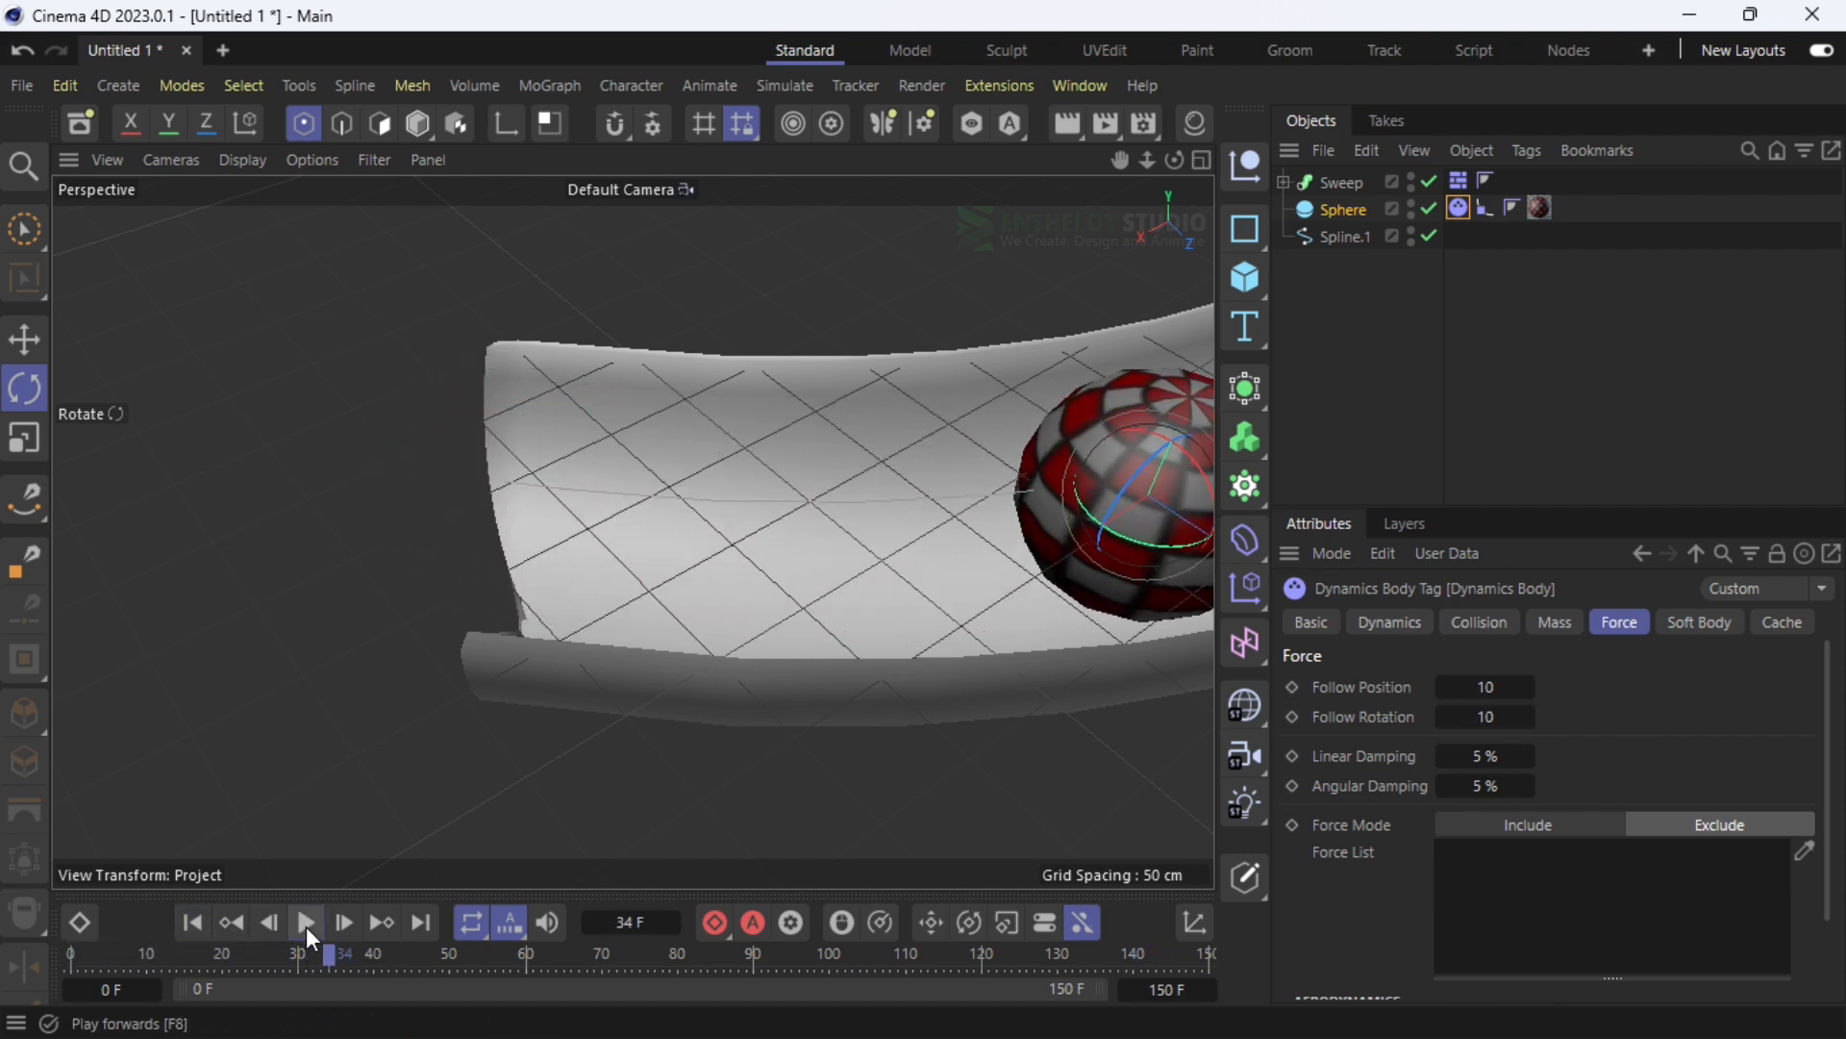
Rewind to frame 0 and set the Sphere's Follow Rotation and Follow Position both to 5
{"action": "left_click", "coordinate": [209, 922]}
{"action": "middle_click_drag", "start_coordinate": [839, 504], "coordinate": [599, 532], "text": "alt"}
{"action": "left_click", "coordinate": [1499, 718]}
{"action": "type", "text": "5"}
{"action": "left_click", "coordinate": [1487, 692]}
{"action": "type", "text": "5"}
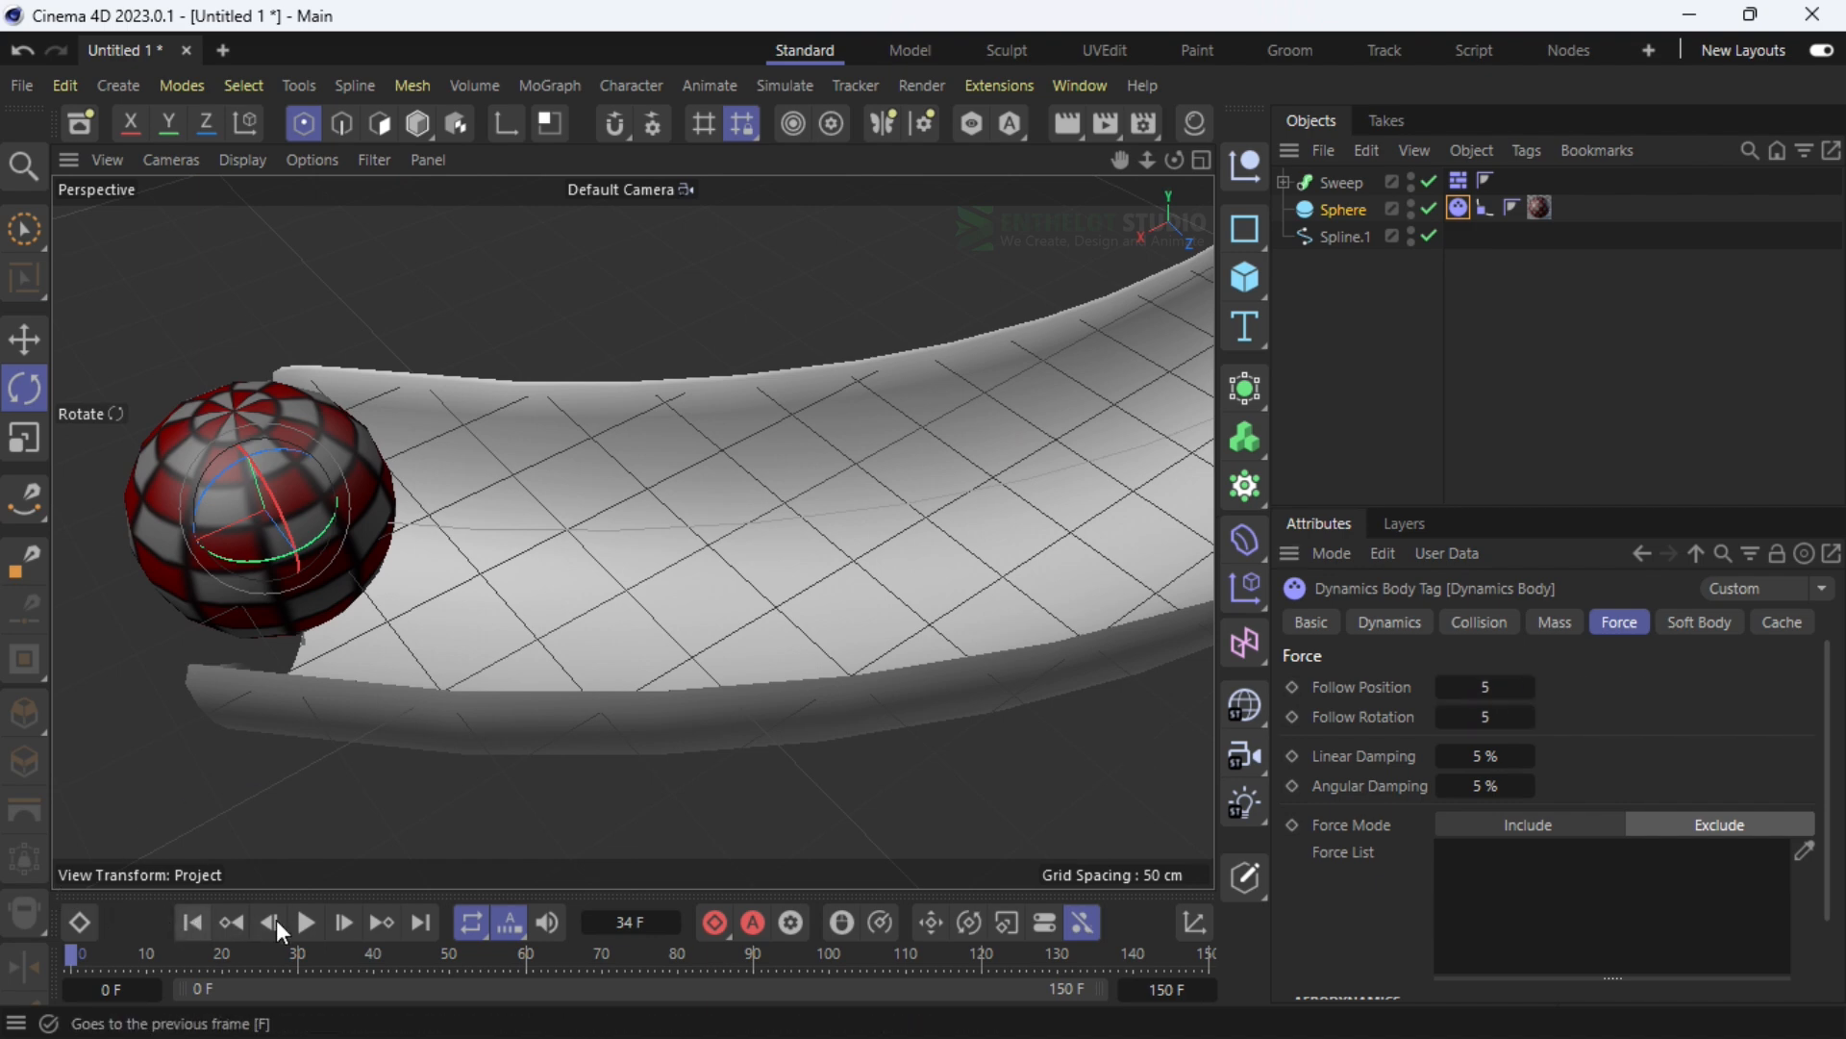
Play the animation to check how the sphere rolls along the whole track with both follow values at 5
{"action": "left_click", "coordinate": [306, 922]}
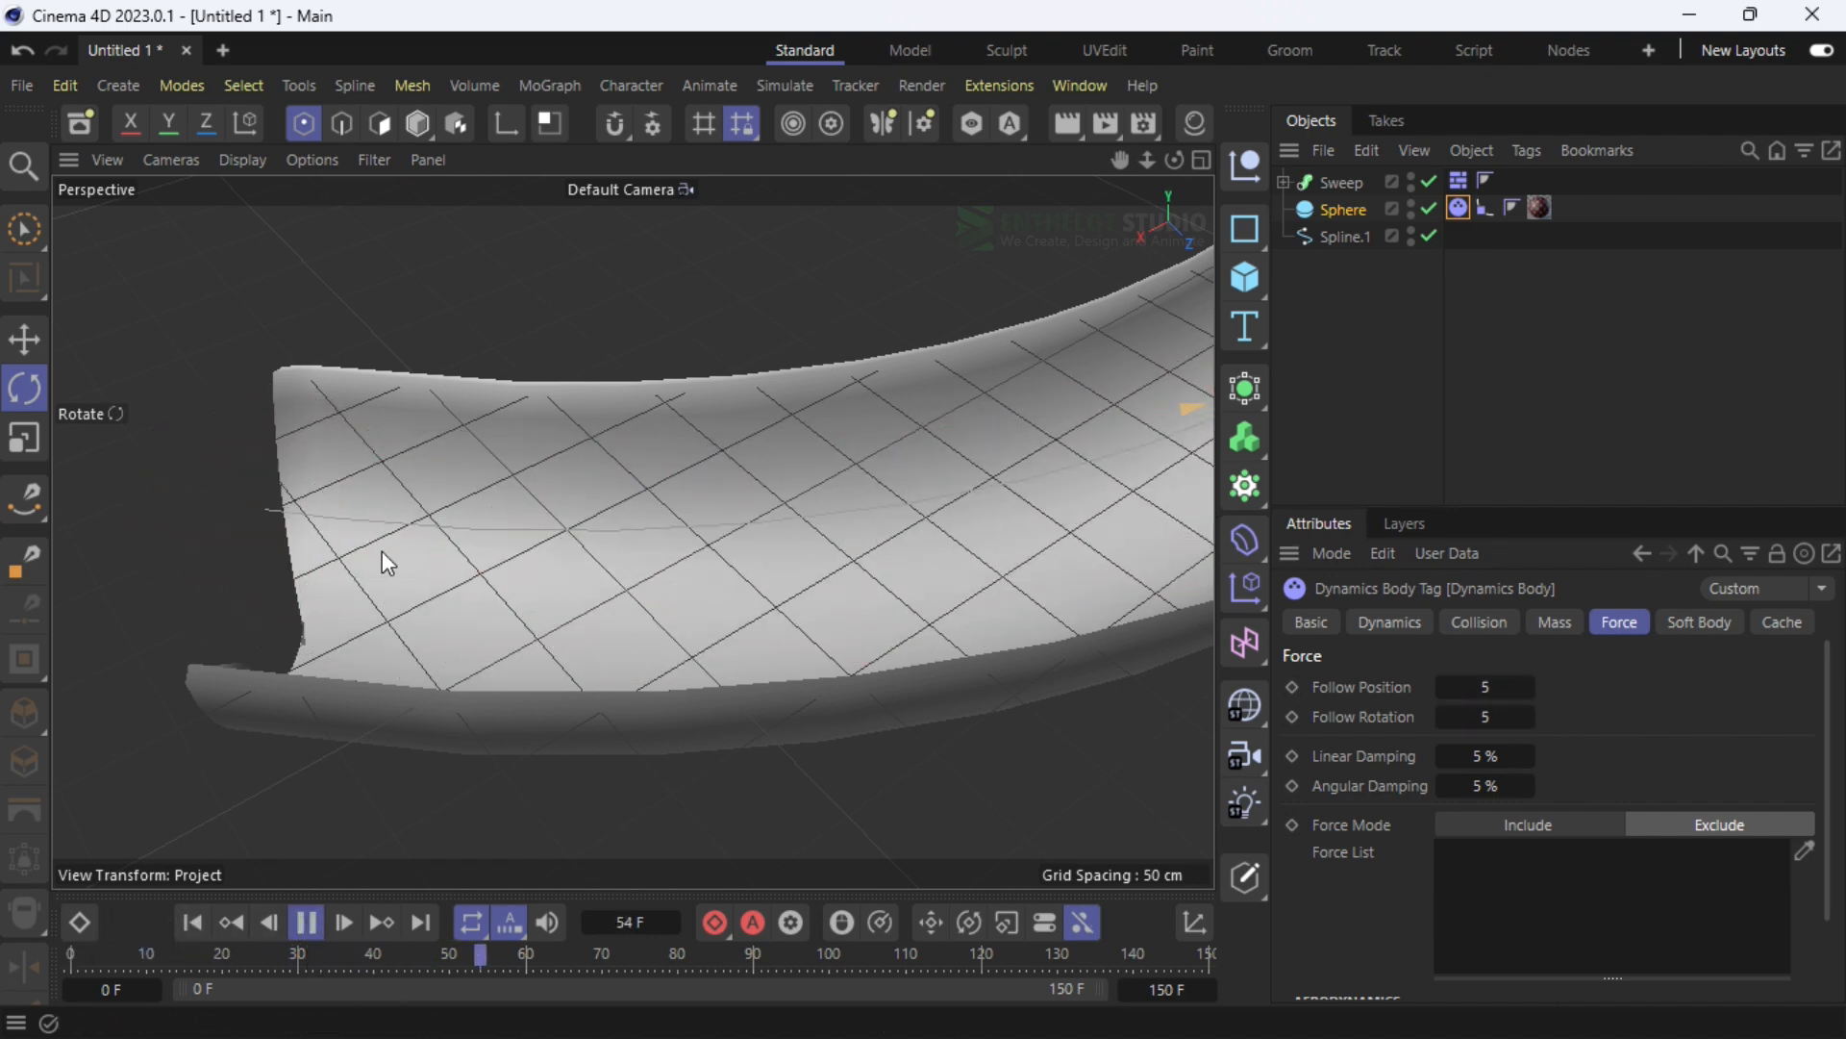
{"action": "scroll", "coordinate": [327, 593], "scroll_direction": "down", "scroll_amount": 4}
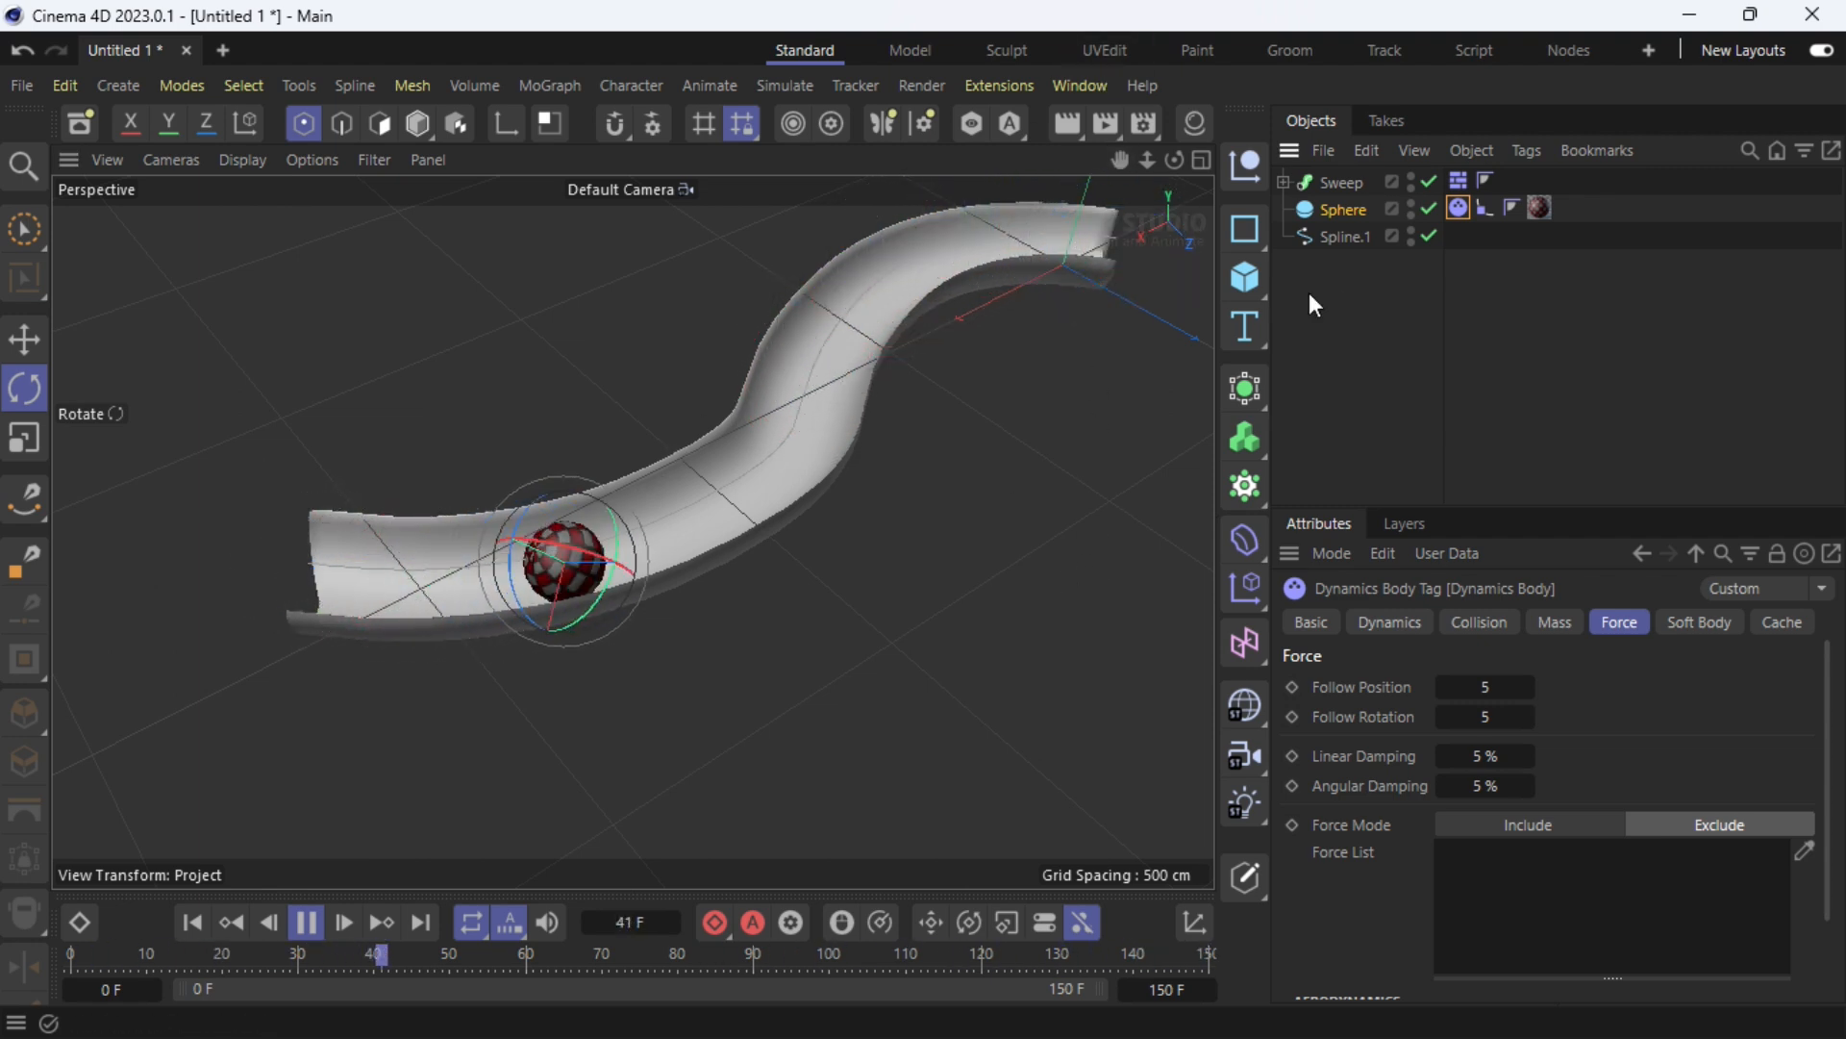
{"action": "left_click", "coordinate": [1327, 323]}
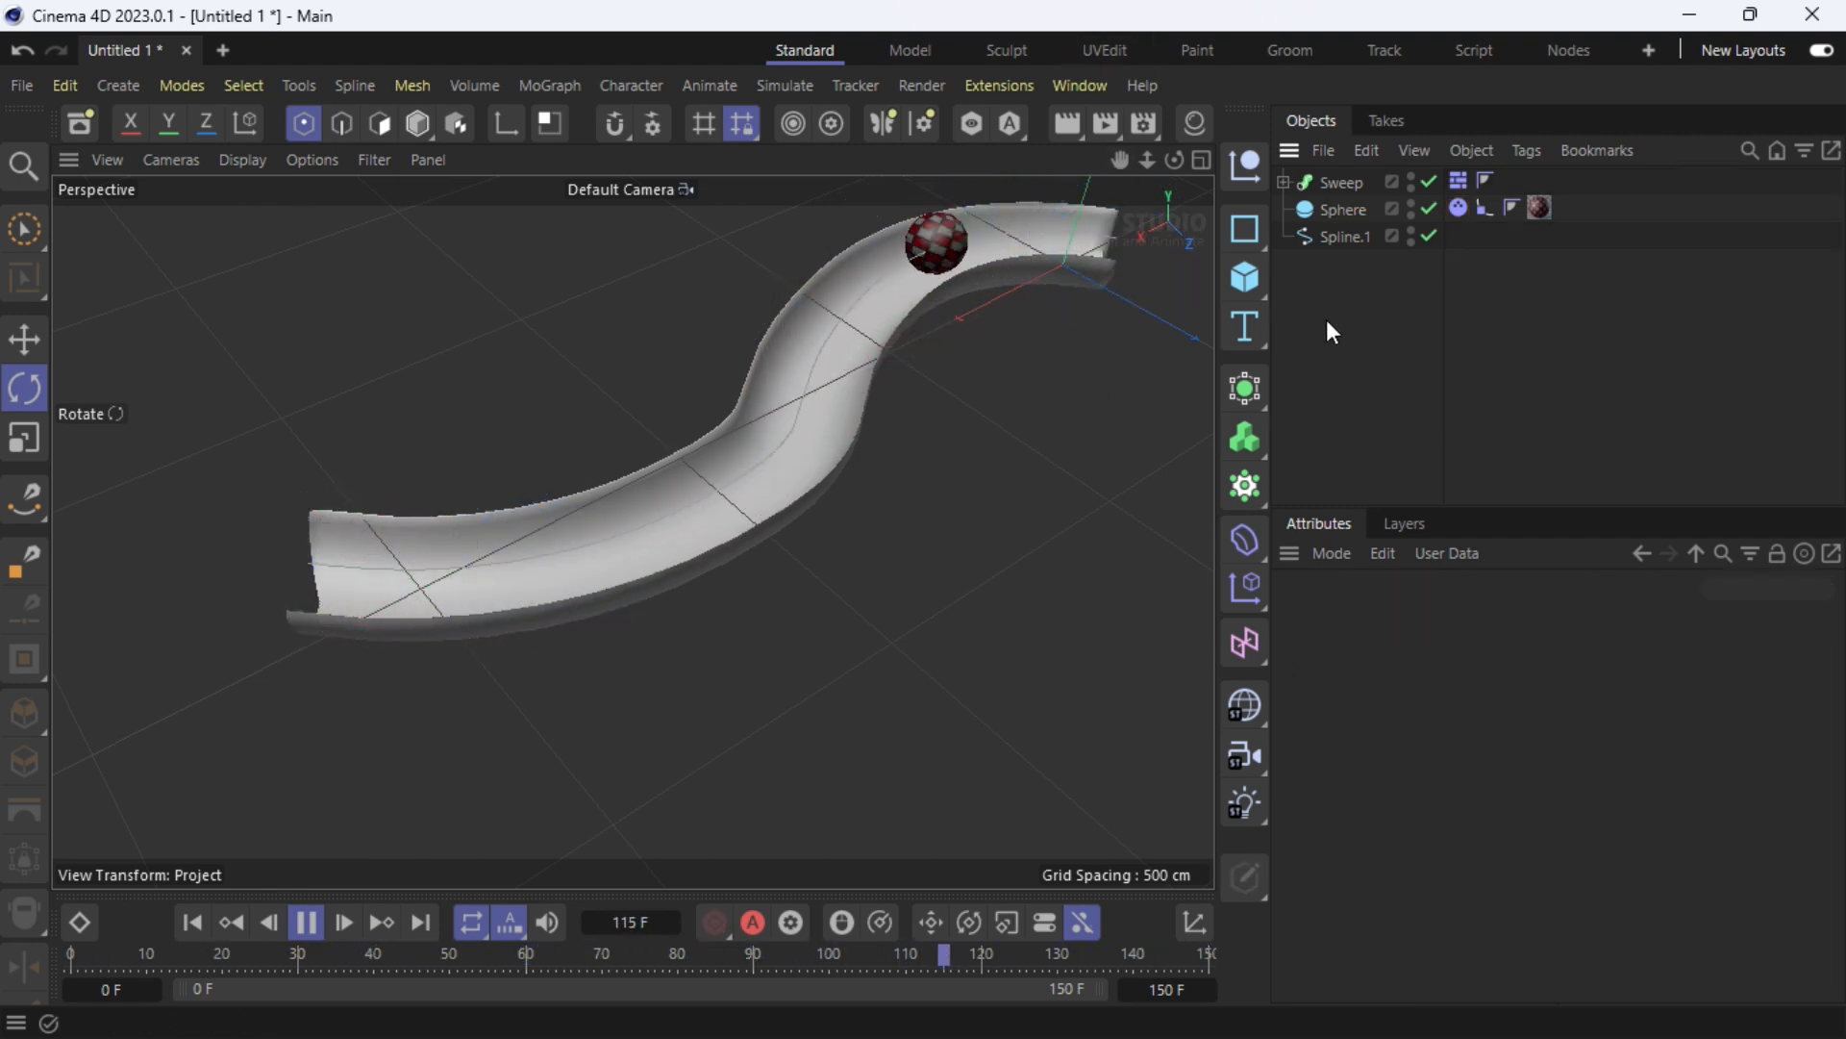
{"action": "left_click", "coordinate": [306, 921]}
Set Follow Position and Follow Rotation to 2 in the force settings of the Sphere's Dynamics Body tag
{"action": "left_click", "coordinate": [1484, 208]}
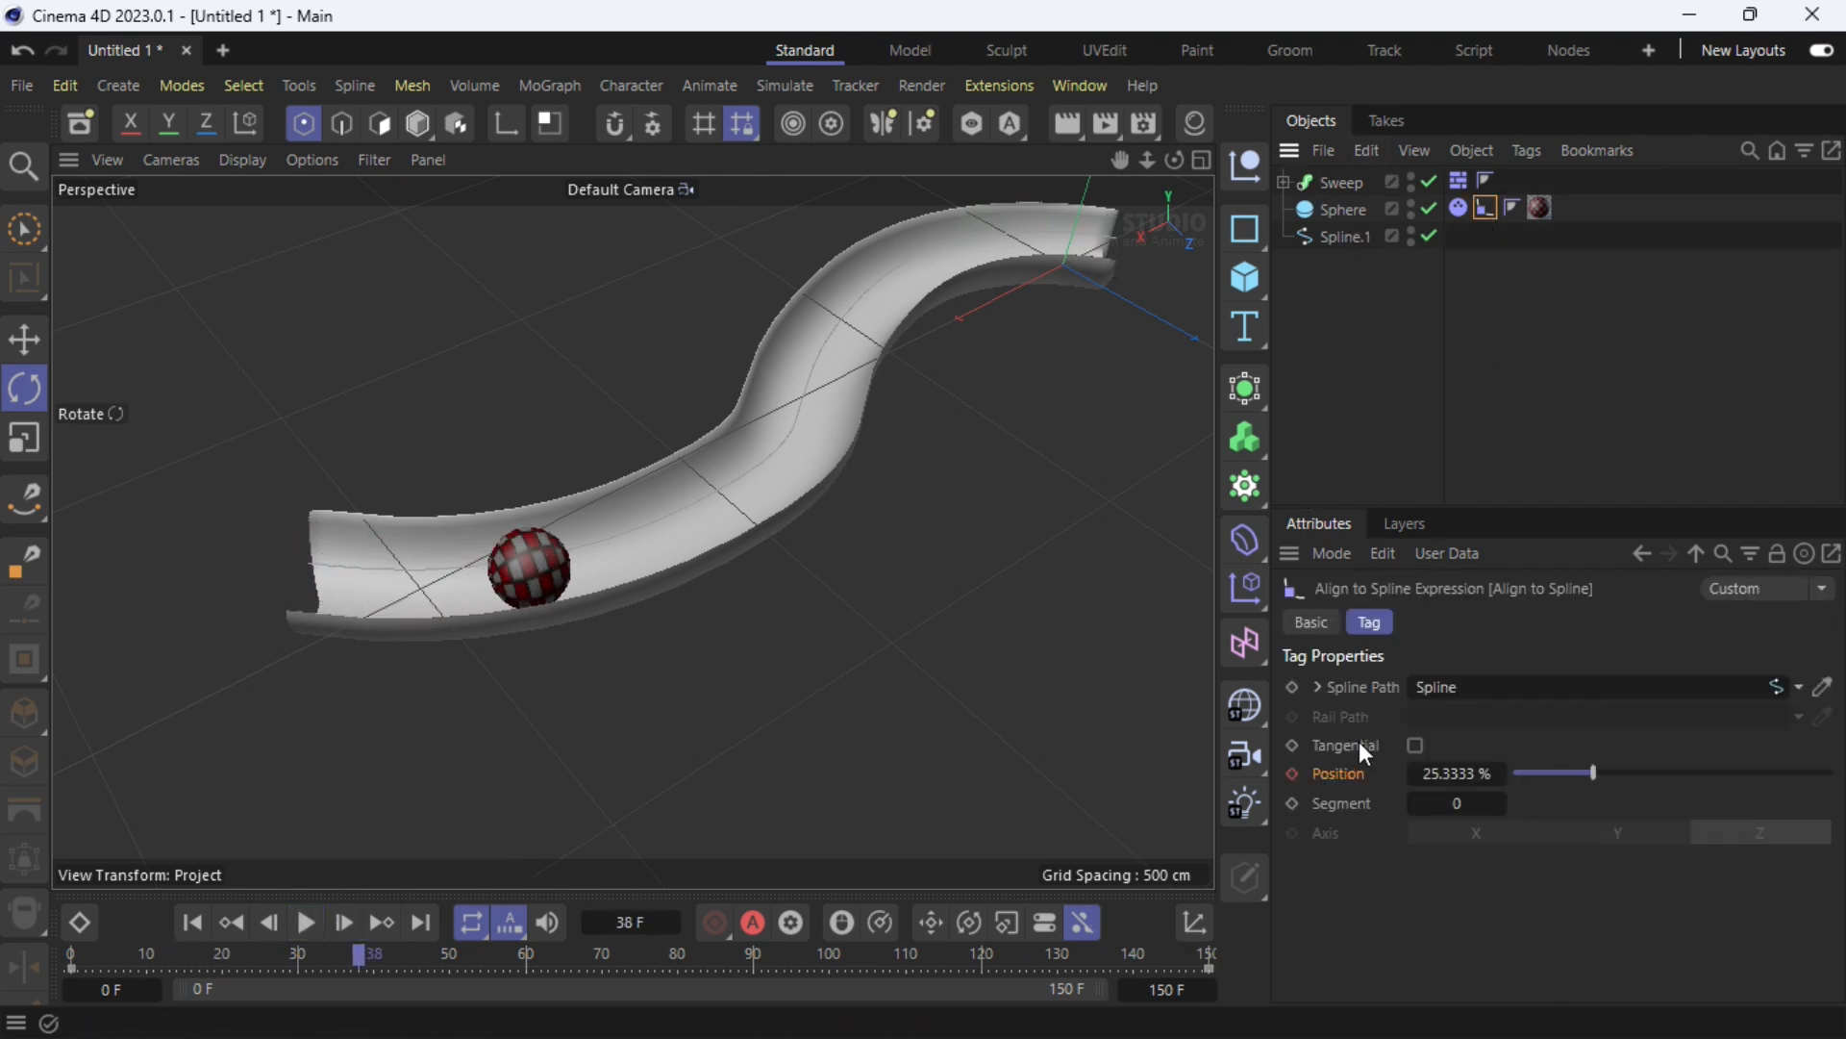
{"action": "left_click", "coordinate": [1458, 208]}
{"action": "left_click", "coordinate": [1478, 686]}
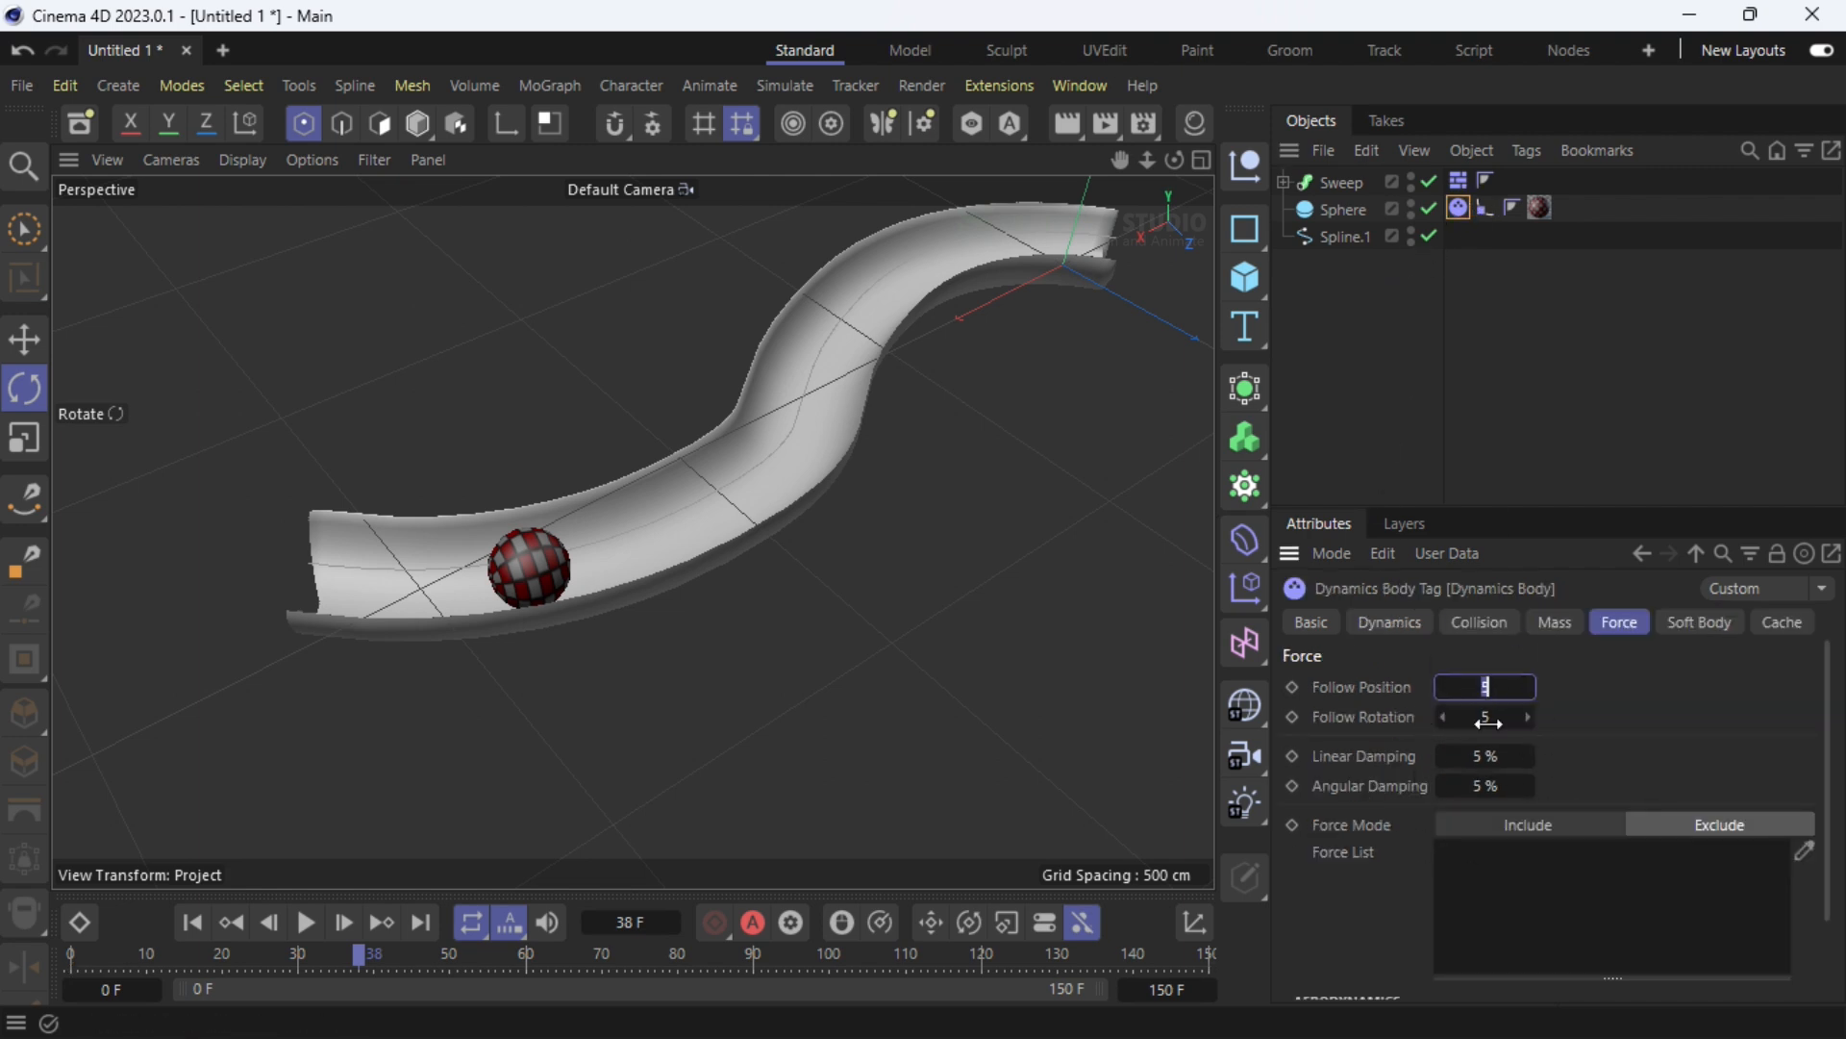
{"action": "type", "text": "2"}
{"action": "key", "text": "Tab"}
{"action": "type", "text": "2"}
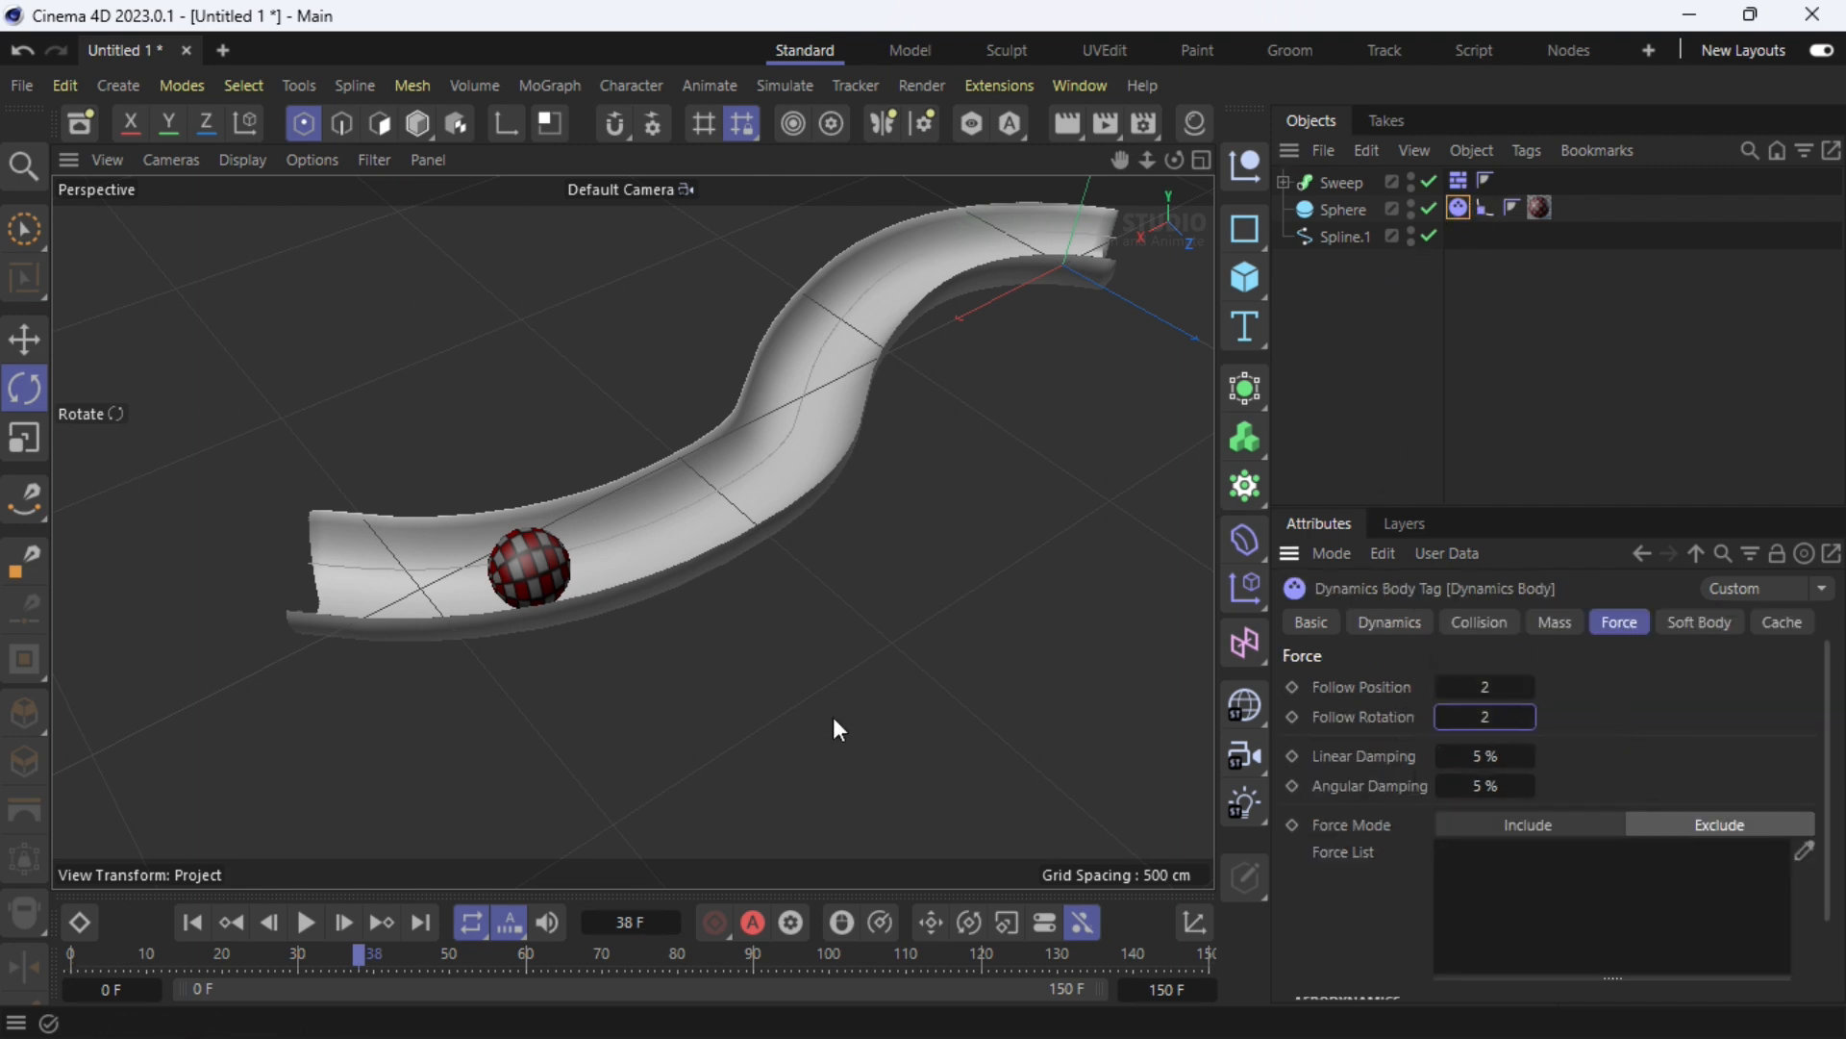
Play the animation from frame 0 to check the sphere's motion with both follow values at 2
{"action": "left_click", "coordinate": [193, 922]}
{"action": "left_click", "coordinate": [308, 922]}
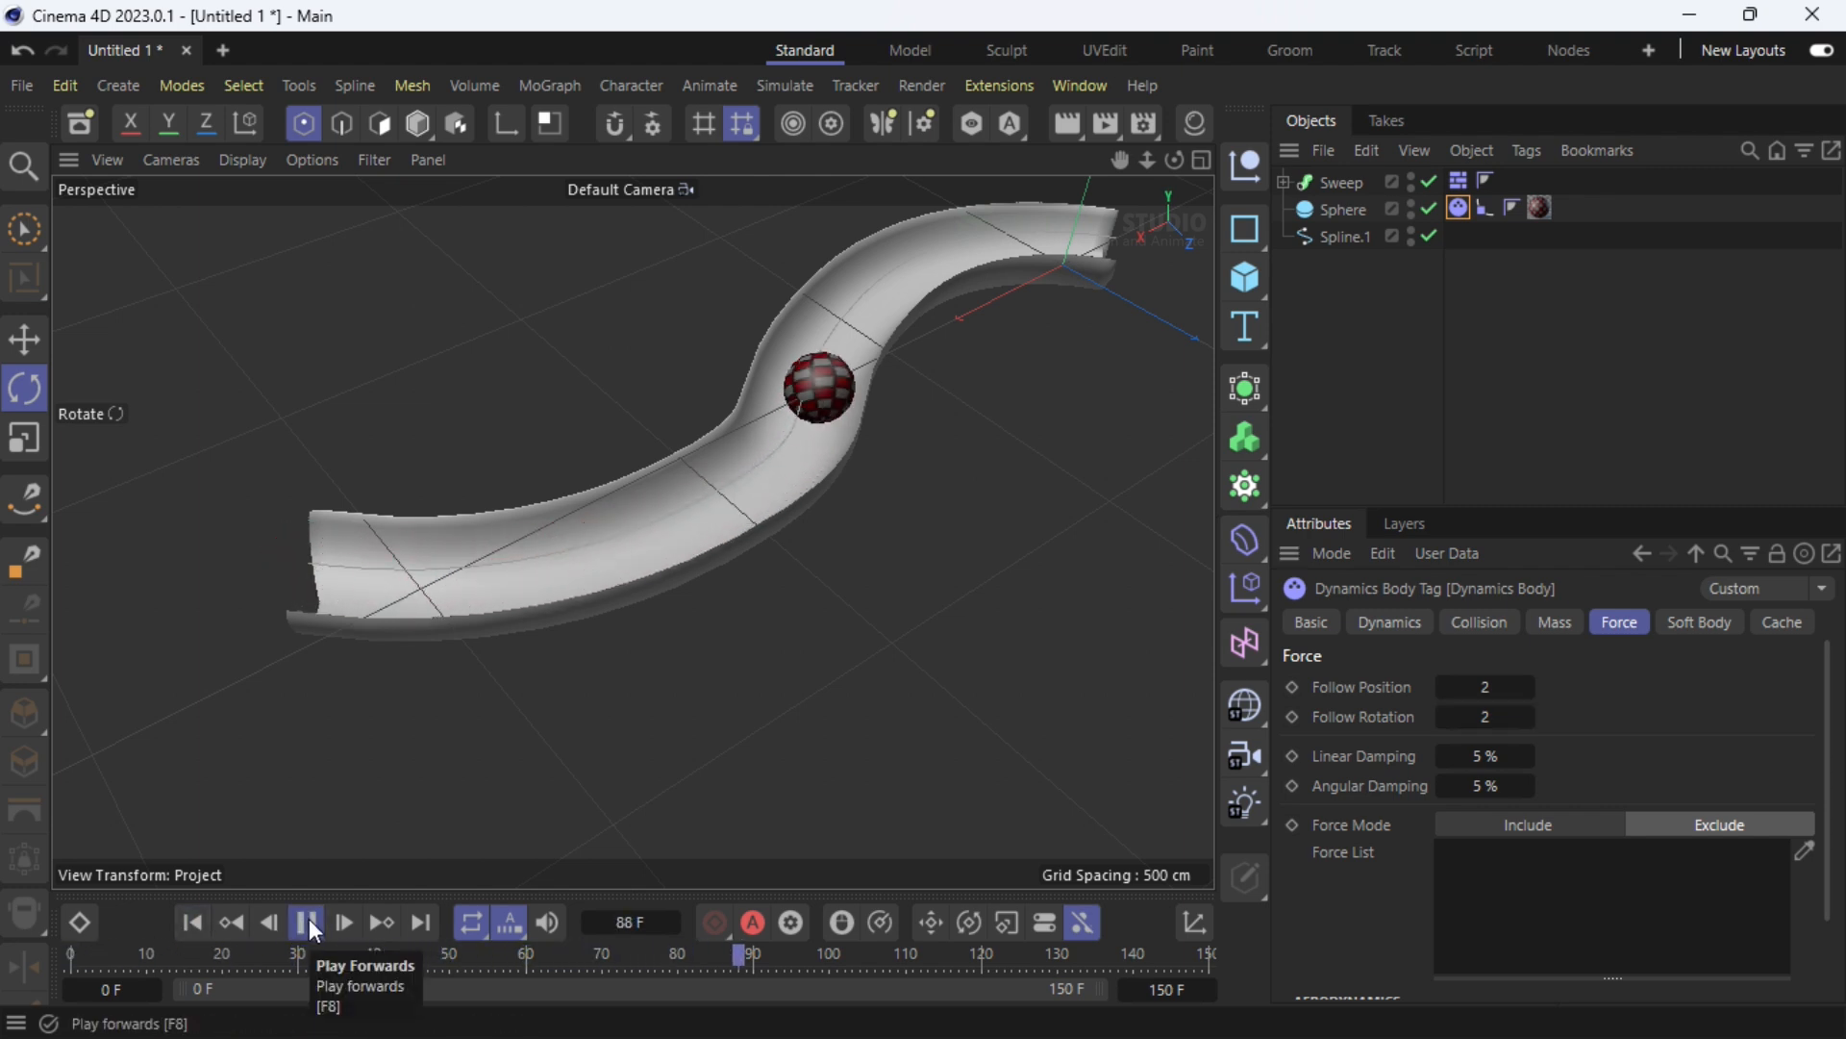
{"action": "left_click", "coordinate": [310, 922]}
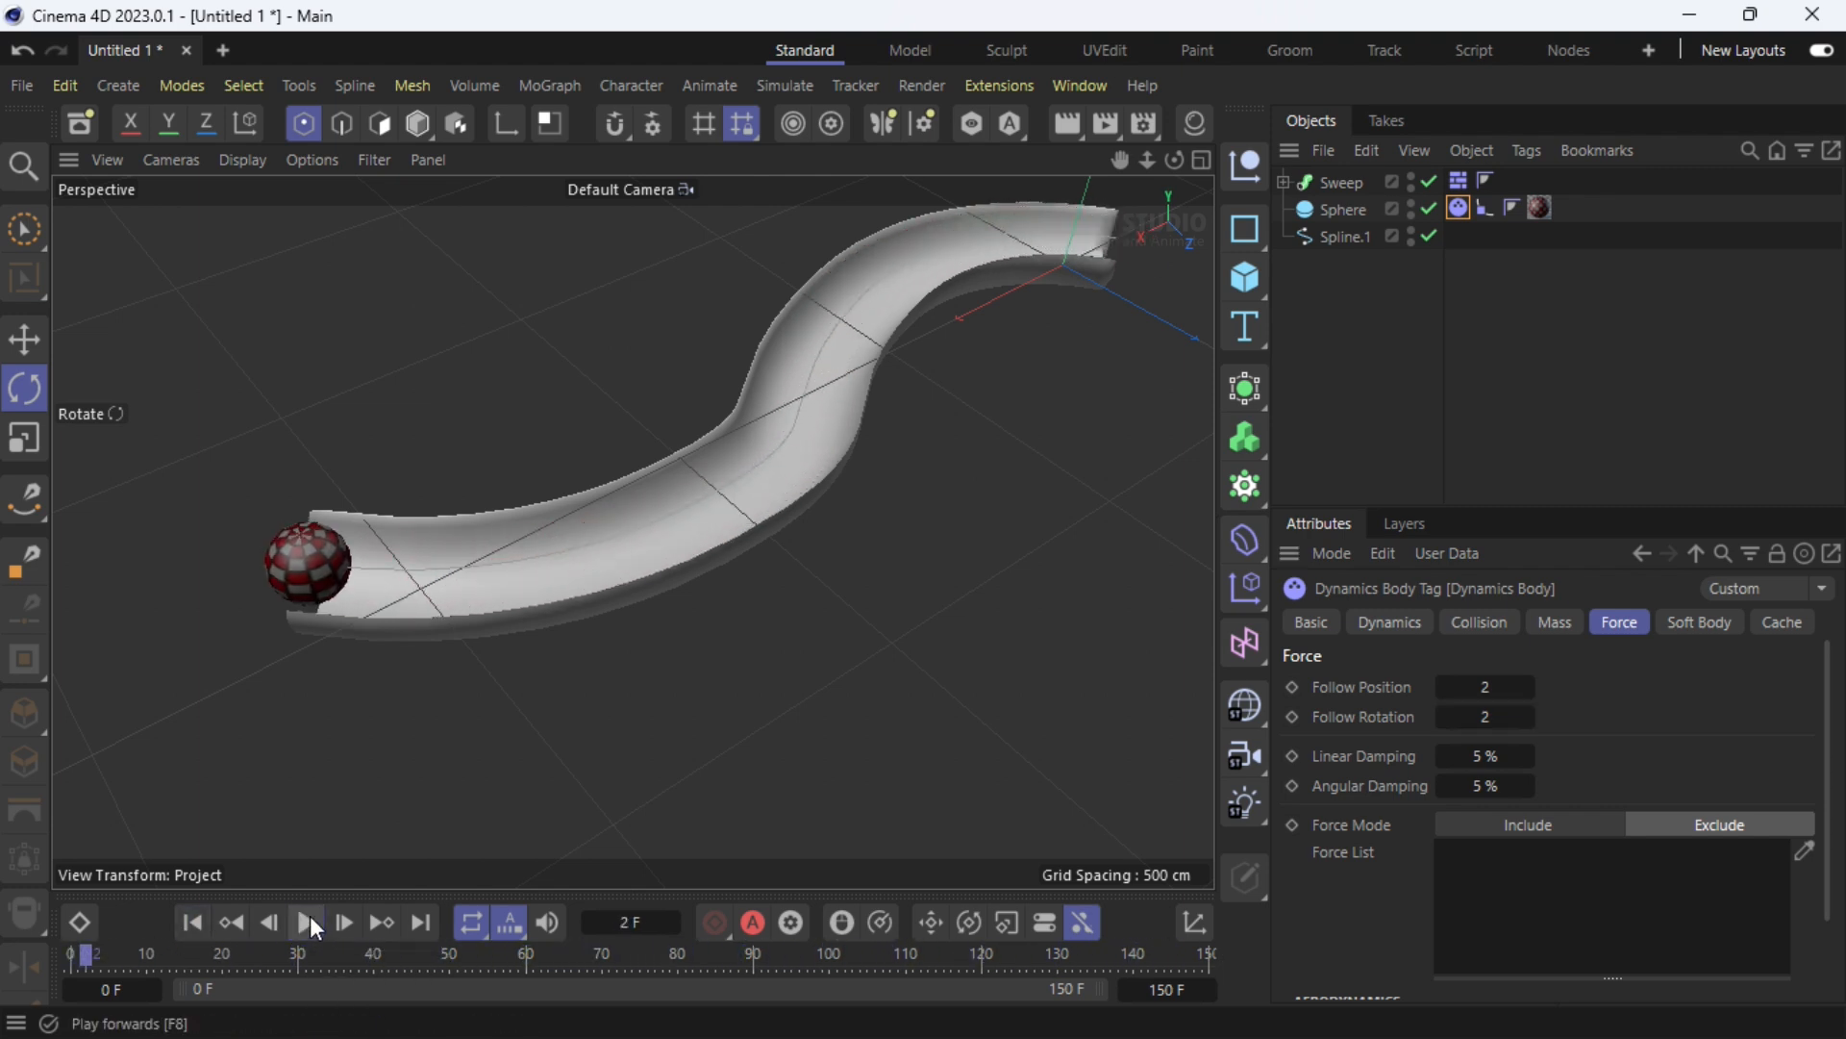
Set the Sphere's Follow Rotation to 1 and play the animation to check how it rolls
{"action": "type", "text": "1"}
{"action": "key", "text": "Return"}
{"action": "left_click", "coordinate": [304, 923]}
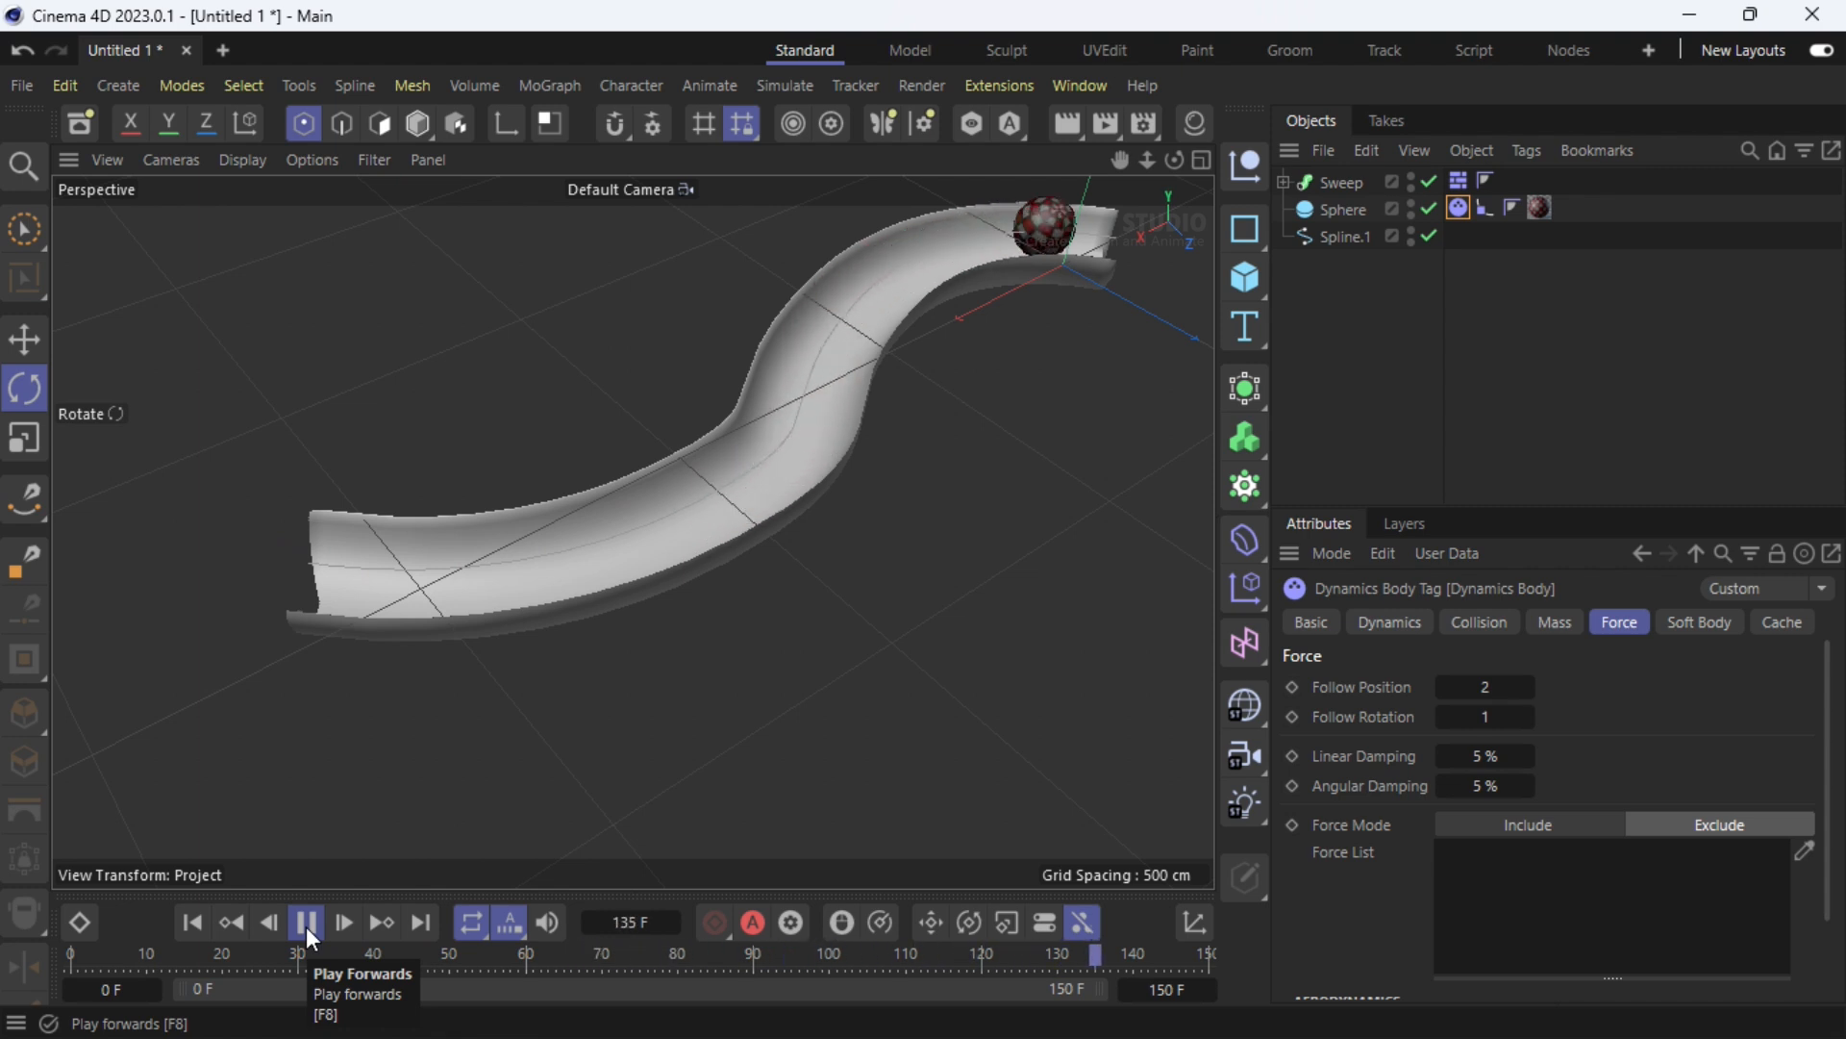
{"action": "left_click", "coordinate": [306, 923]}
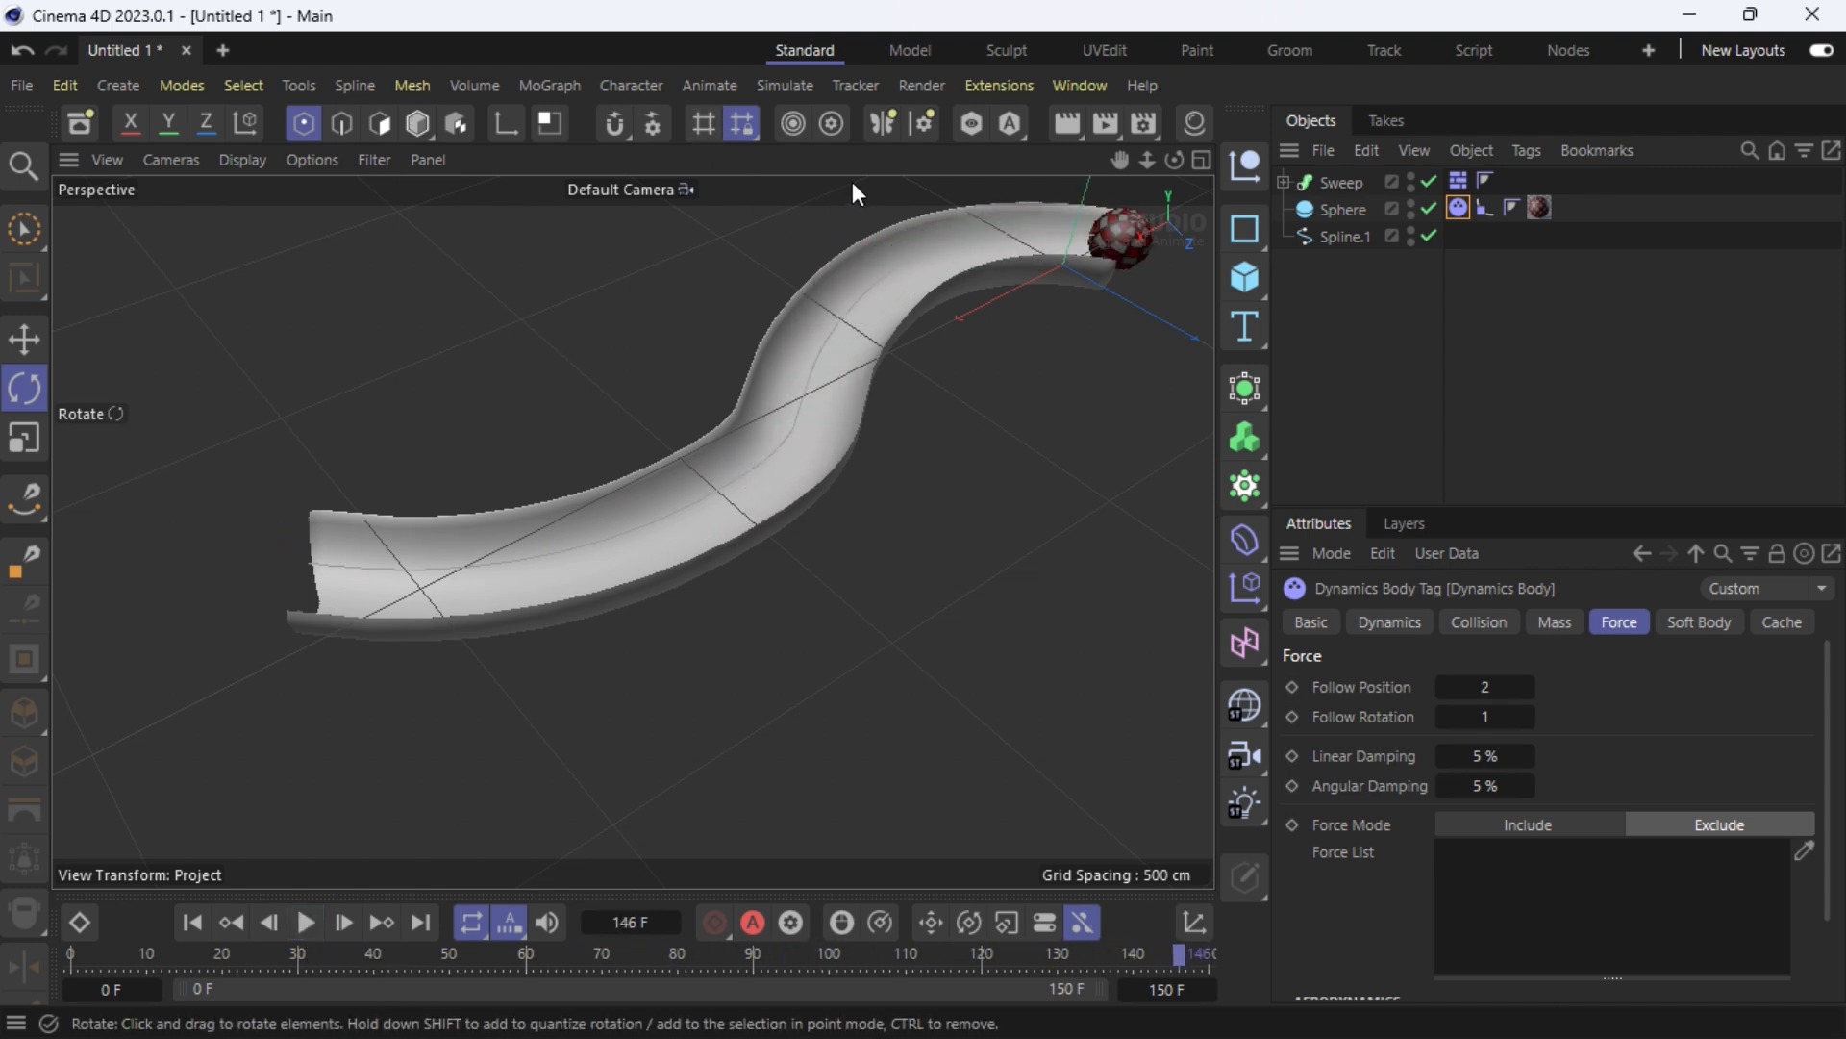
Replay the animation from the start to review the sphere's final roll through the complete half-pipe
{"action": "left_click_drag", "start_coordinate": [1113, 165], "coordinate": [1066, 243]}
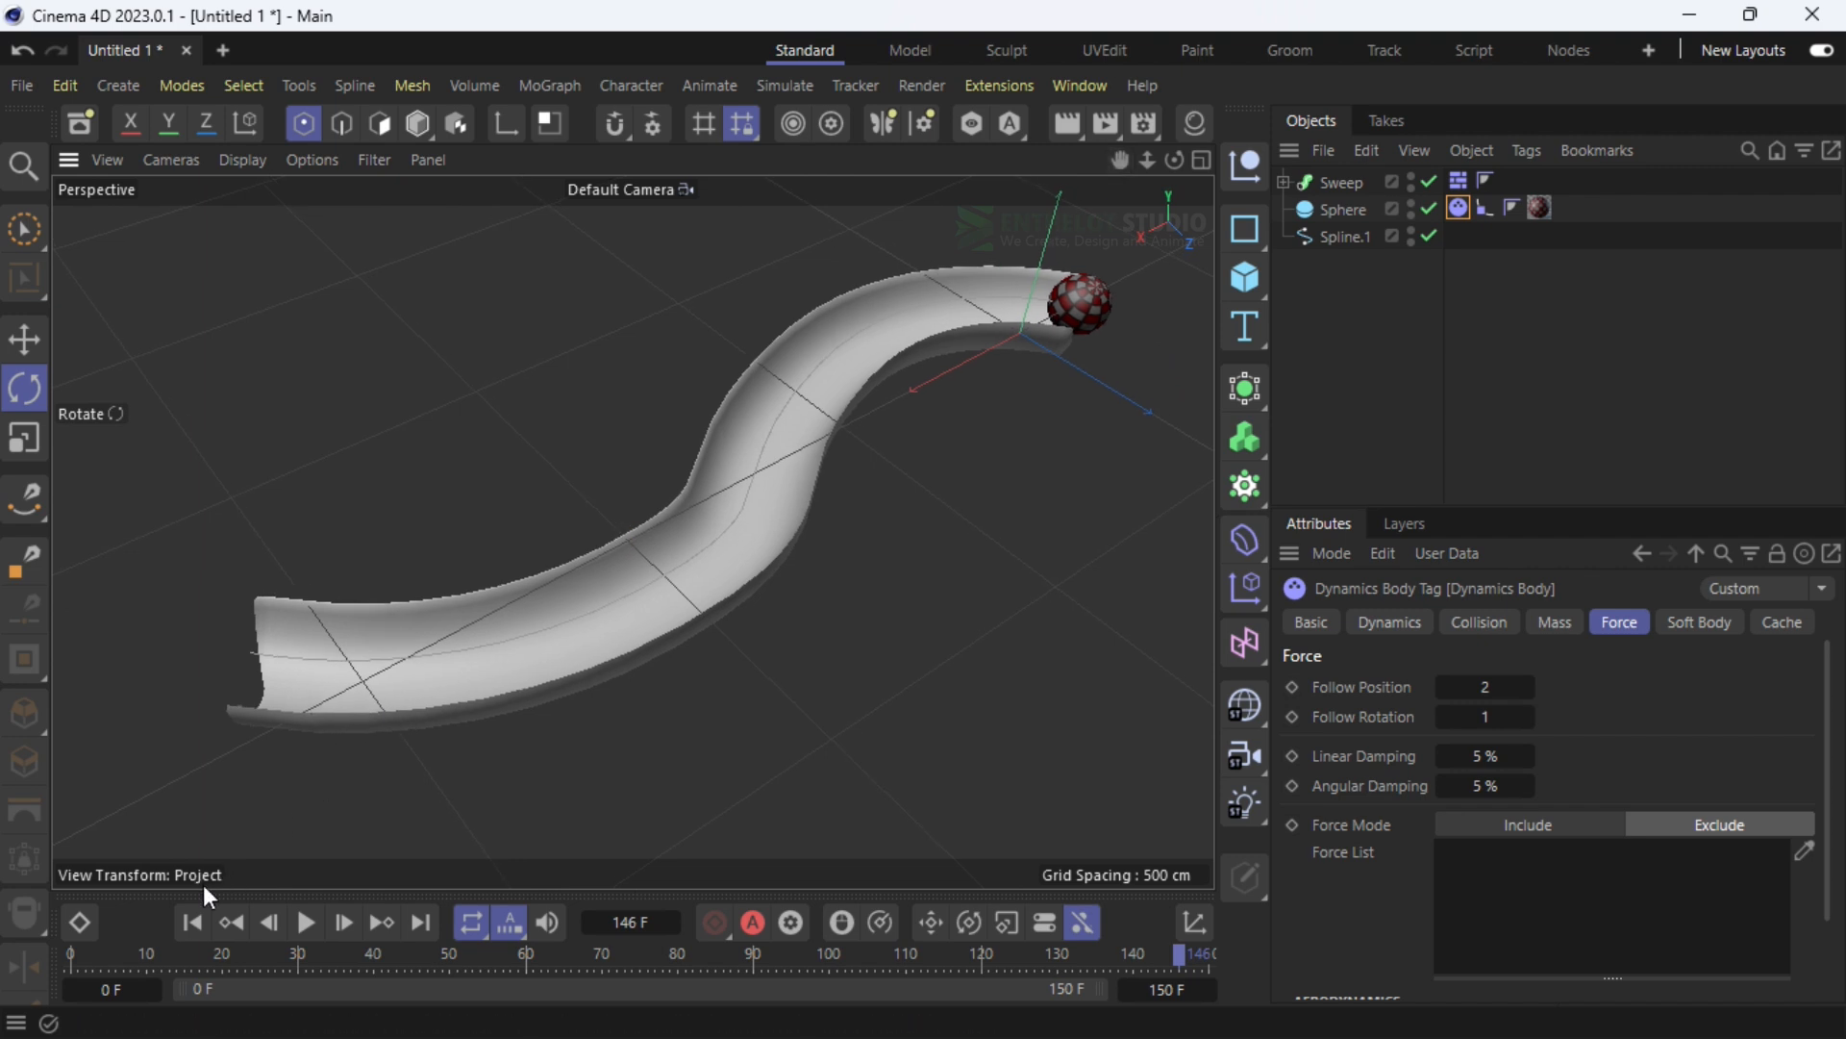
{"action": "left_click", "coordinate": [234, 918]}
{"action": "left_click", "coordinate": [303, 921]}
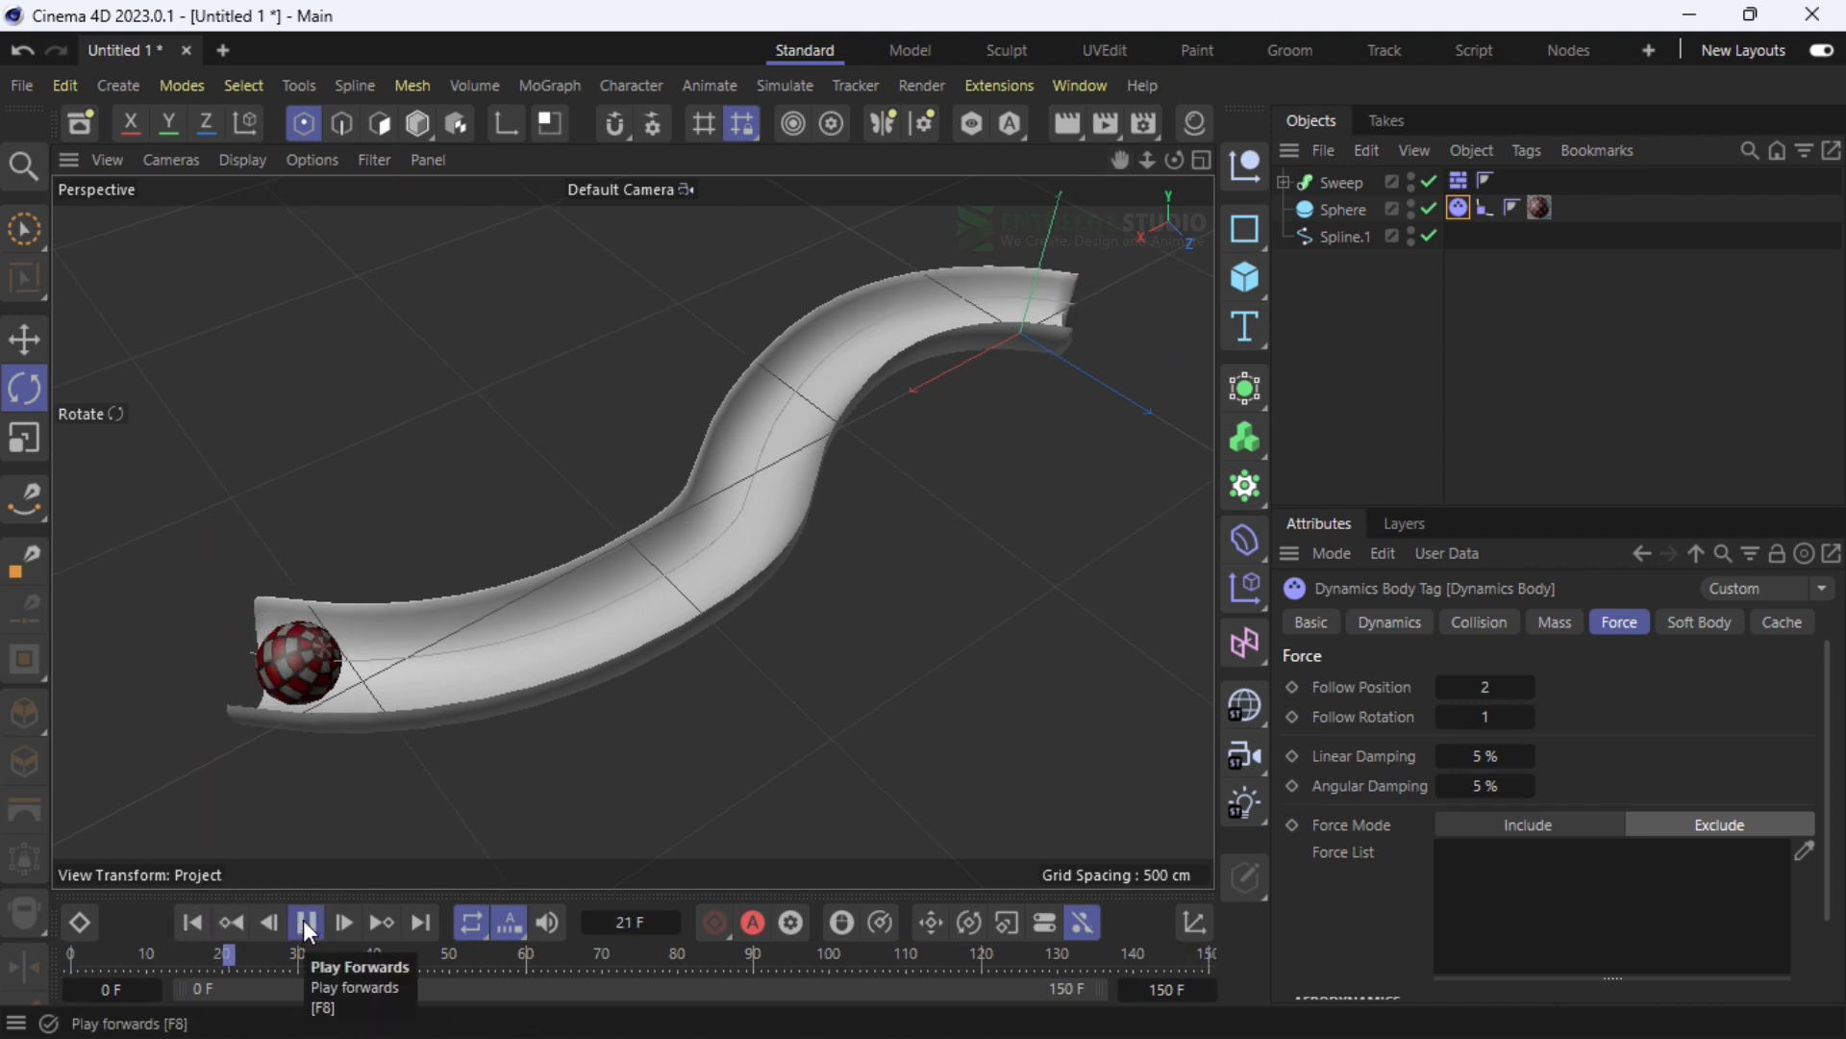